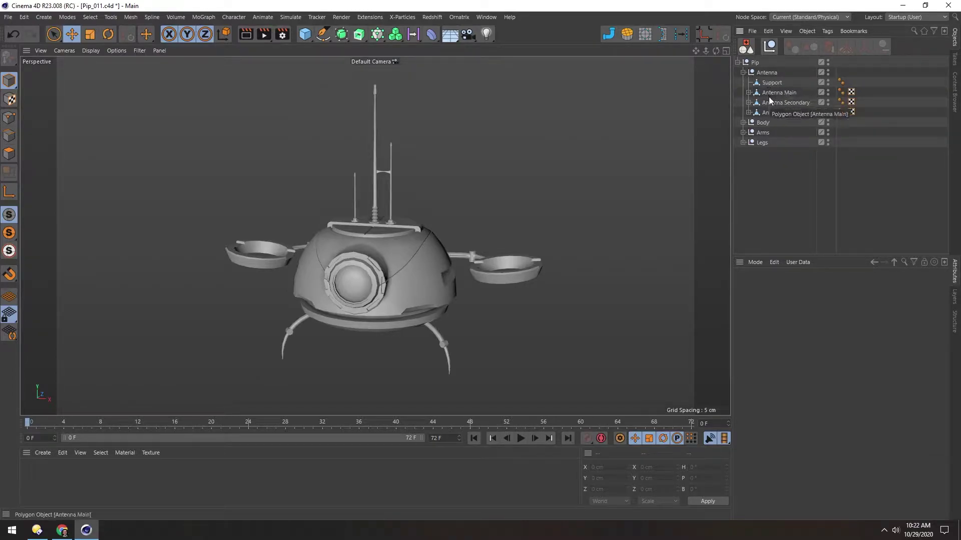
# Step: Merge each of the three antennas with its children into one mesh and rename the secondary ones Antenna Right and Antenna Left
pyautogui.click(748, 93)
pyautogui.click(748, 93)
pyautogui.middleClick(767, 93)
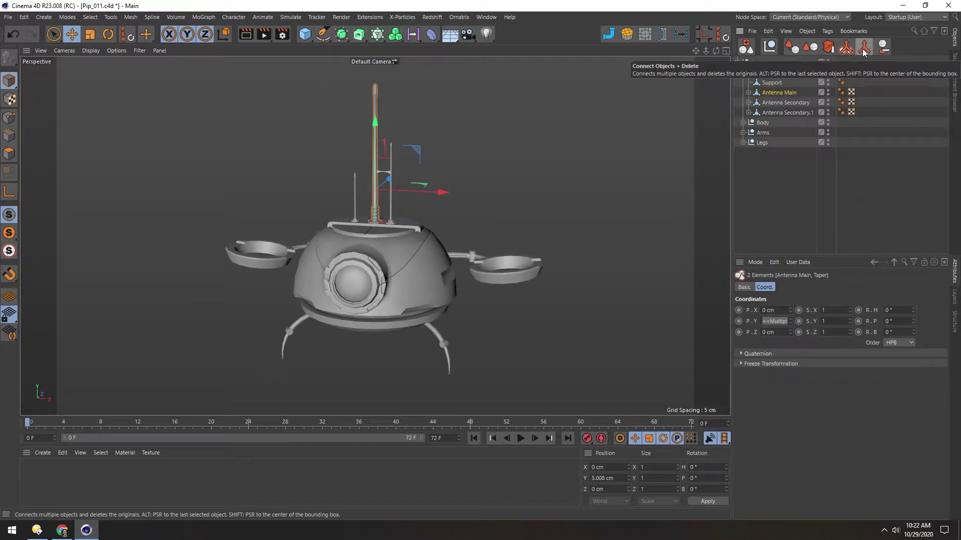
pyautogui.middleClick(775, 101)
pyautogui.middleClick(775, 112)
pyautogui.click(823, 99)
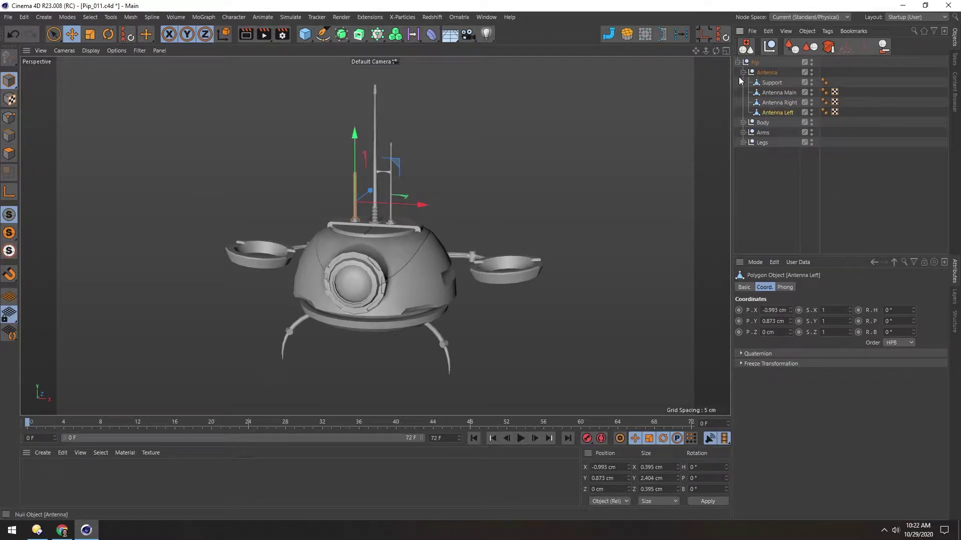
# Step: Convert the Arms Symmetry object in the Arms group into an editable object
pyautogui.click(743, 72)
pyautogui.click(743, 82)
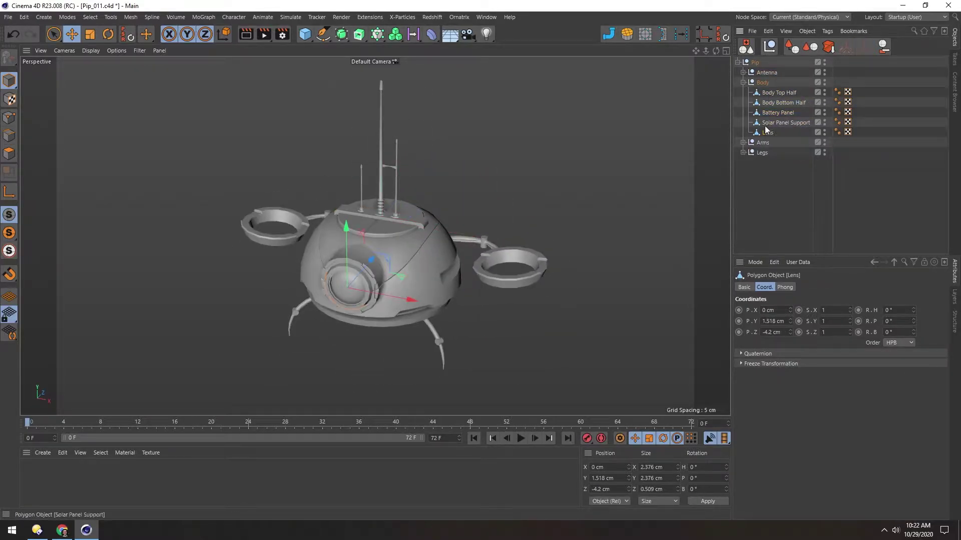
pyautogui.click(743, 82)
pyautogui.click(742, 92)
pyautogui.click(778, 102)
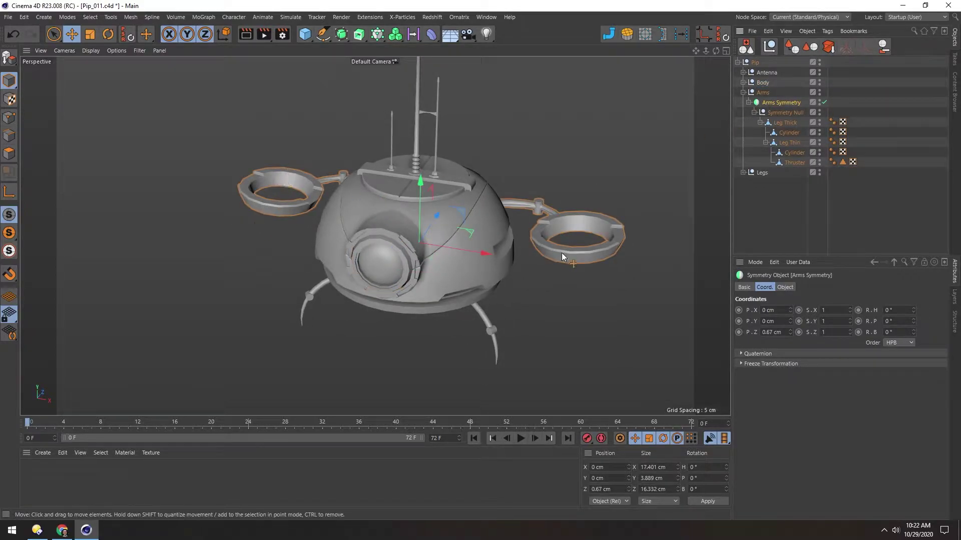
pyautogui.keyDown('alt'); pyautogui.moveTo(576, 228); pyautogui.dragTo(423, 203); pyautogui.keyUp('alt')
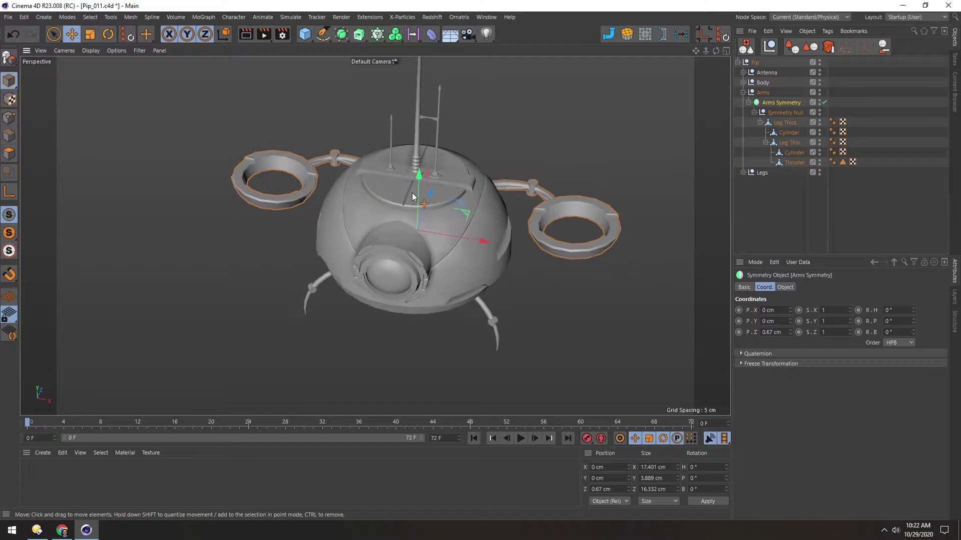
pyautogui.press('c')
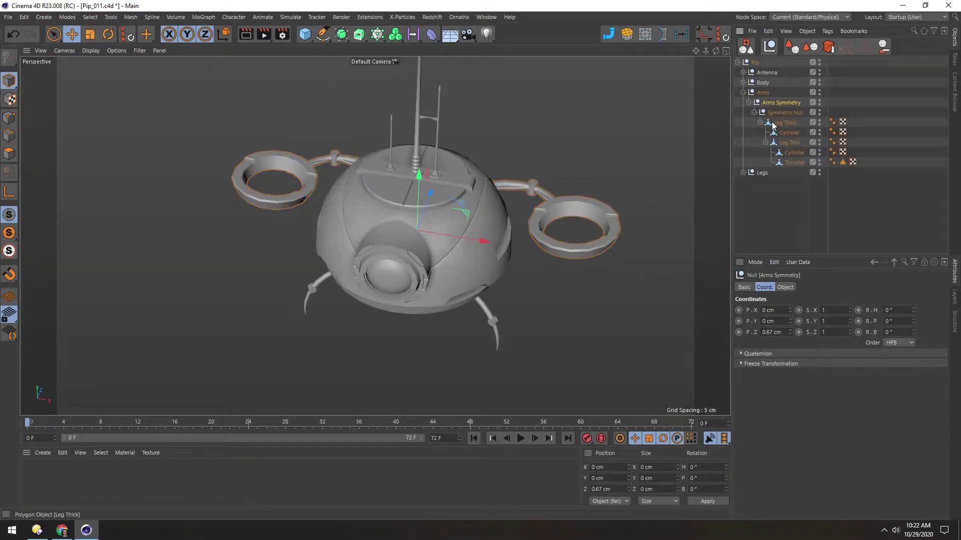
# Step: Try moving the Leg Thick arm part and its Cylinder child, undoing each move
pyautogui.click(772, 126)
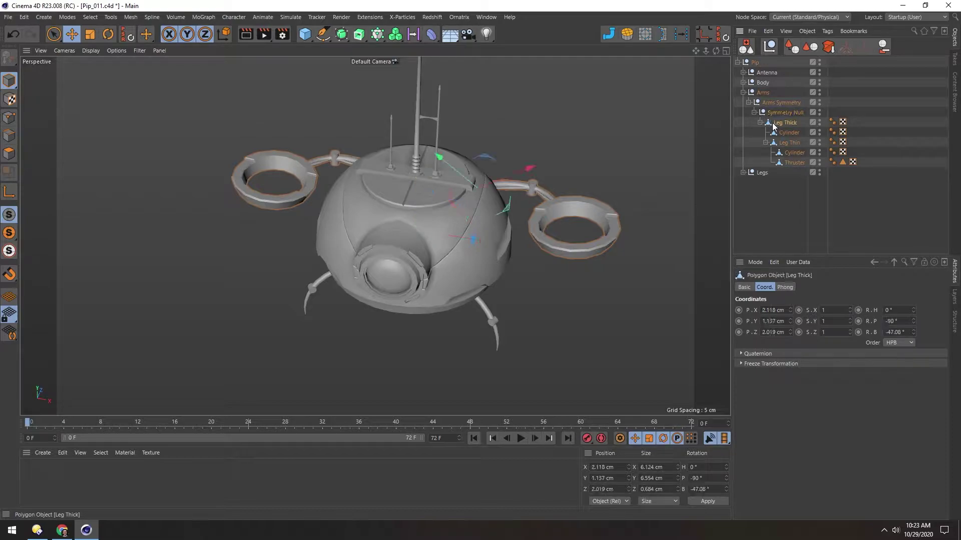
pyautogui.moveTo(473, 242); pyautogui.dragTo(477, 197)
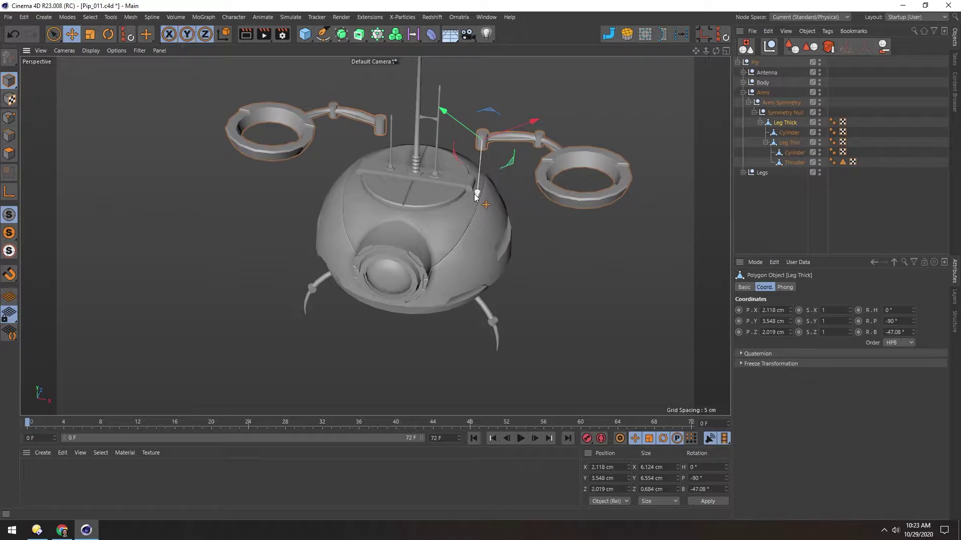
pyautogui.hotkey('ctrl', 'z')
pyautogui.click(773, 131)
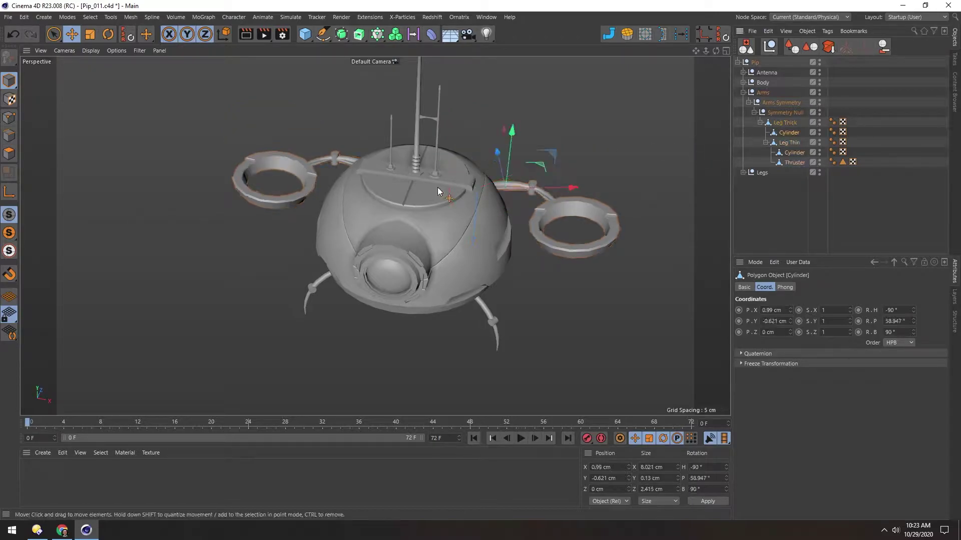
pyautogui.moveTo(440, 192); pyautogui.dragTo(455, 150)
pyautogui.hotkey('ctrl', 'z')
# Step: Move the Thruster out of the arm hierarchy into the Arms group and merge the remaining Leg Thick parts into one mesh
pyautogui.keyDown('alt'); pyautogui.moveTo(405, 191); pyautogui.dragTo(555, 231); pyautogui.keyUp('alt')
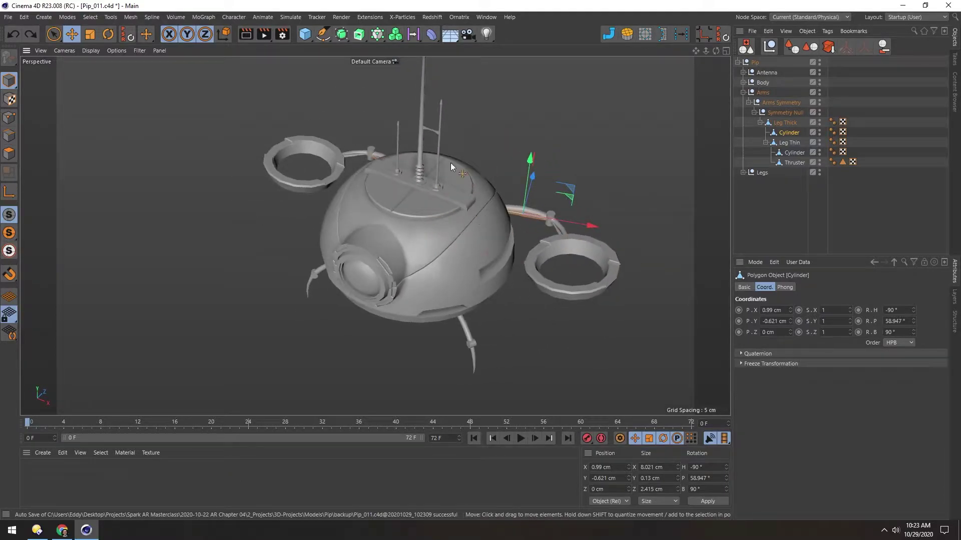
pyautogui.keyDown('alt'); pyautogui.moveTo(481, 163); pyautogui.dragTo(414, 185); pyautogui.keyUp('alt')
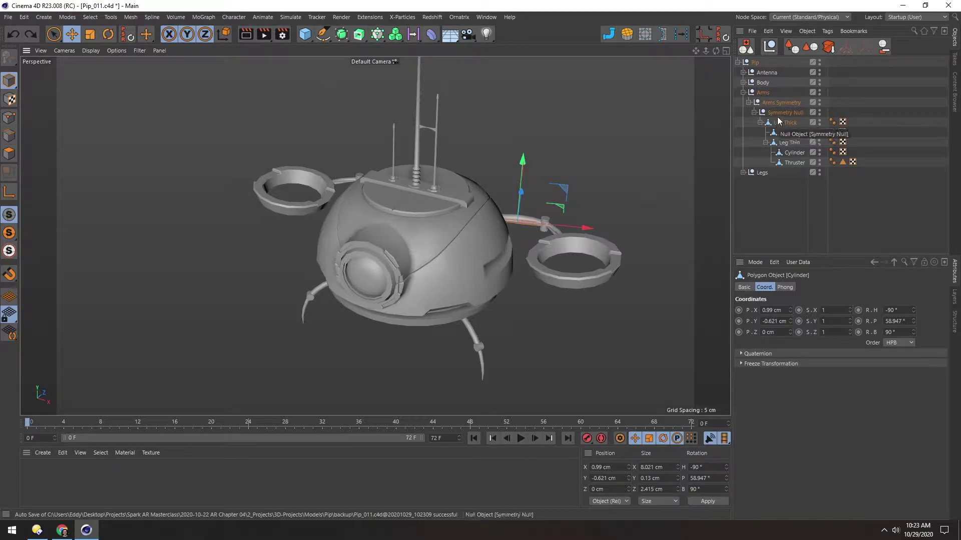
pyautogui.keyDown('alt'); pyautogui.moveTo(420, 234); pyautogui.dragTo(447, 265); pyautogui.keyUp('alt')
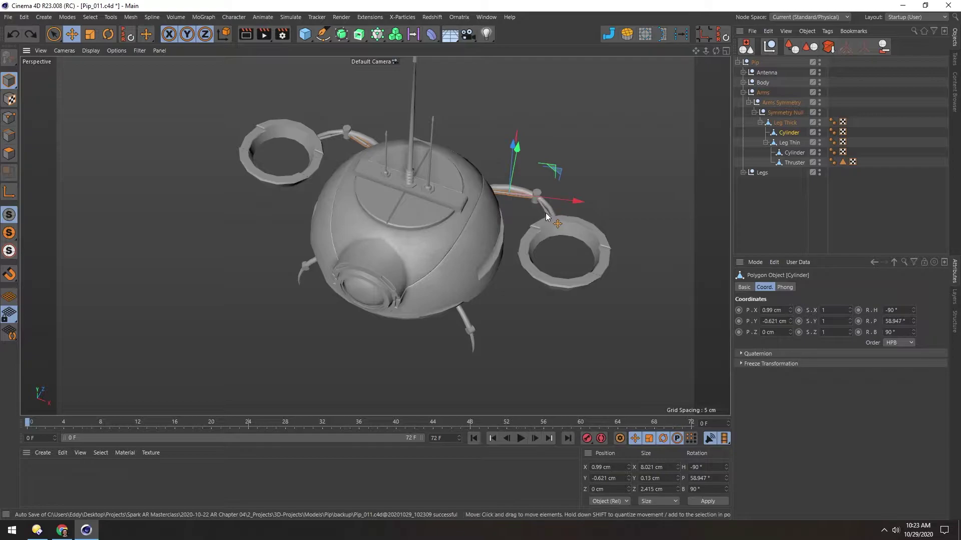
pyautogui.keyDown('alt'); pyautogui.moveTo(442, 222); pyautogui.dragTo(440, 250); pyautogui.keyUp('alt')
pyautogui.moveTo(794, 162); pyautogui.dragTo(762, 100)
pyautogui.middleClick(784, 123)
pyautogui.click(810, 47)
# Step: Rename the merged arm mesh as Arms and move it out of the symmetry hierarchy, deleting the leftover null
pyautogui.doubleClick(782, 123)
pyautogui.write('Arms')
pyautogui.press('Return')
pyautogui.moveTo(776, 122); pyautogui.dragTo(770, 109)
pyautogui.click(779, 123)
pyautogui.press('Delete')
pyautogui.click(780, 112)
# Step: Merge the Leg Cloner and all its children in the Legs group into one mesh with Connect Objects + Delete
pyautogui.click(743, 93)
pyautogui.click(743, 103)
pyautogui.click(748, 113)
pyautogui.keyDown('alt'); pyautogui.moveTo(392, 251); pyautogui.dragTo(386, 243); pyautogui.keyUp('alt')
pyautogui.keyDown('alt'); pyautogui.moveTo(387, 243); pyautogui.dragTo(395, 263, button='middle'); pyautogui.keyUp('alt')
pyautogui.click(754, 123)
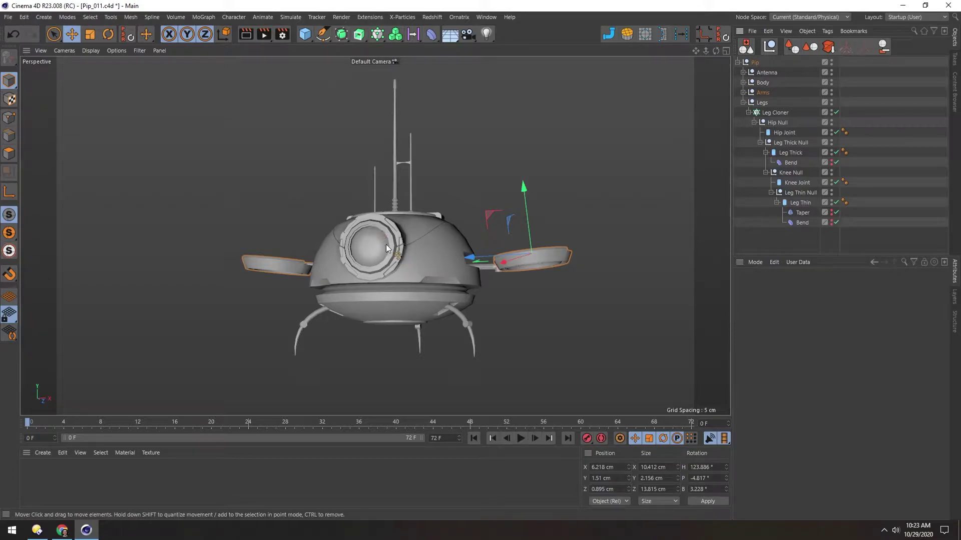
pyautogui.keyDown('alt'); pyautogui.moveTo(392, 232); pyautogui.dragTo(459, 234); pyautogui.keyUp('alt')
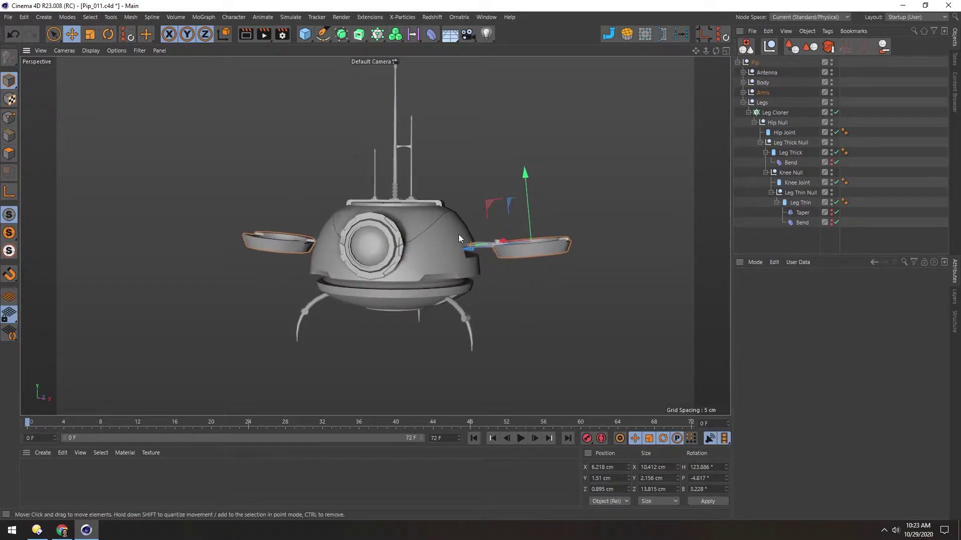
pyautogui.click(773, 112)
pyautogui.click(866, 48)
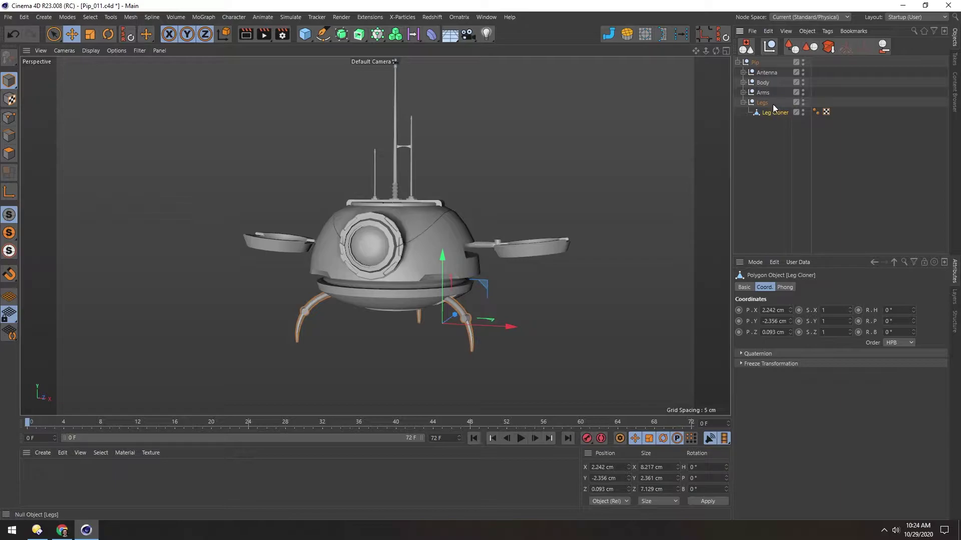
# Step: Expand the complete Pip hierarchy with nothing selected and switch to the BP - UV Edit layout
pyautogui.click(737, 62)
pyautogui.keyDown('ctrl'); pyautogui.click(738, 61); pyautogui.keyUp('ctrl')
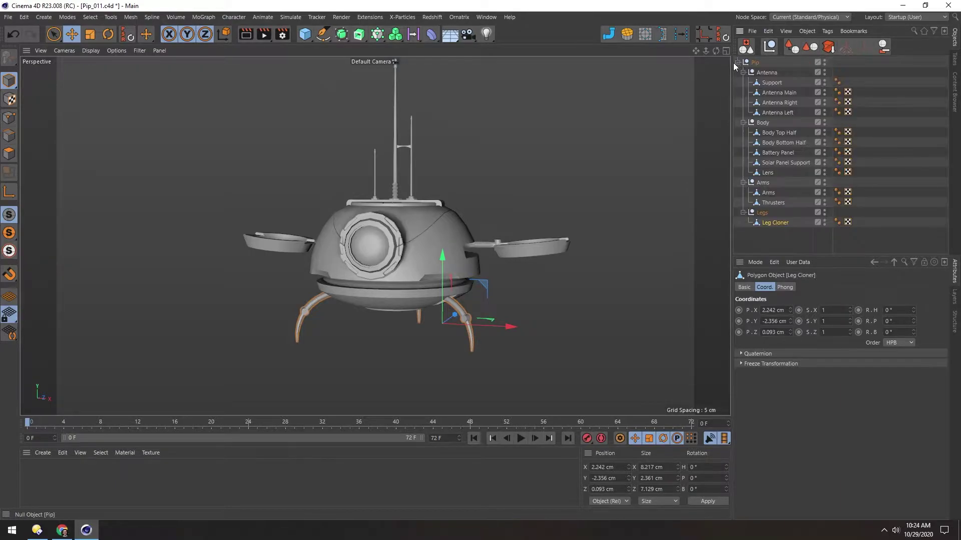
pyautogui.click(772, 239)
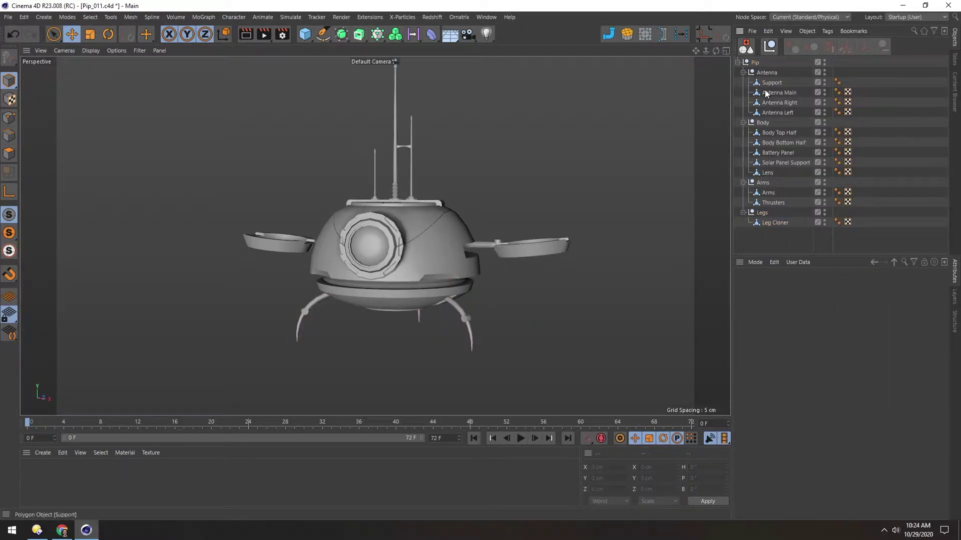
pyautogui.keyDown('alt'); pyautogui.moveTo(326, 257); pyautogui.dragTo(369, 251); pyautogui.keyUp('alt')
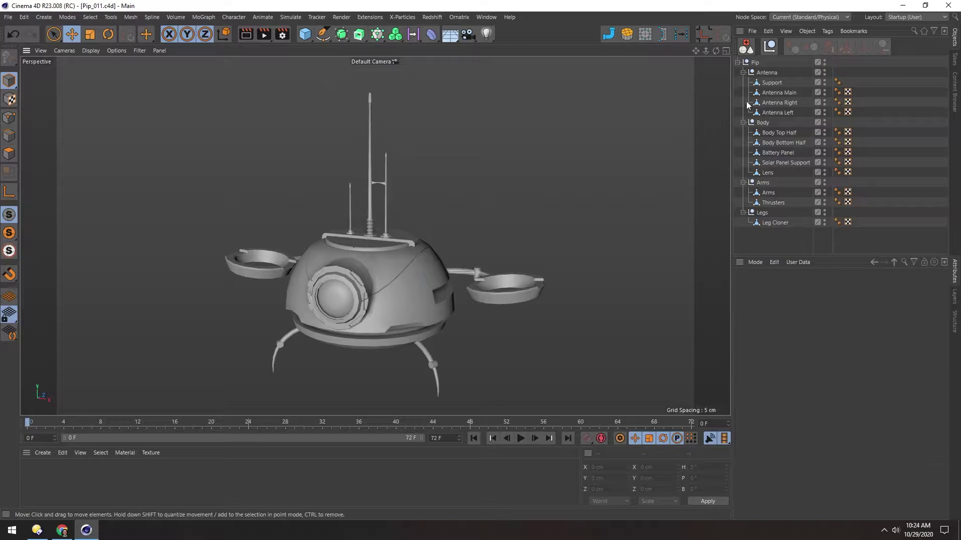
pyautogui.click(893, 18)
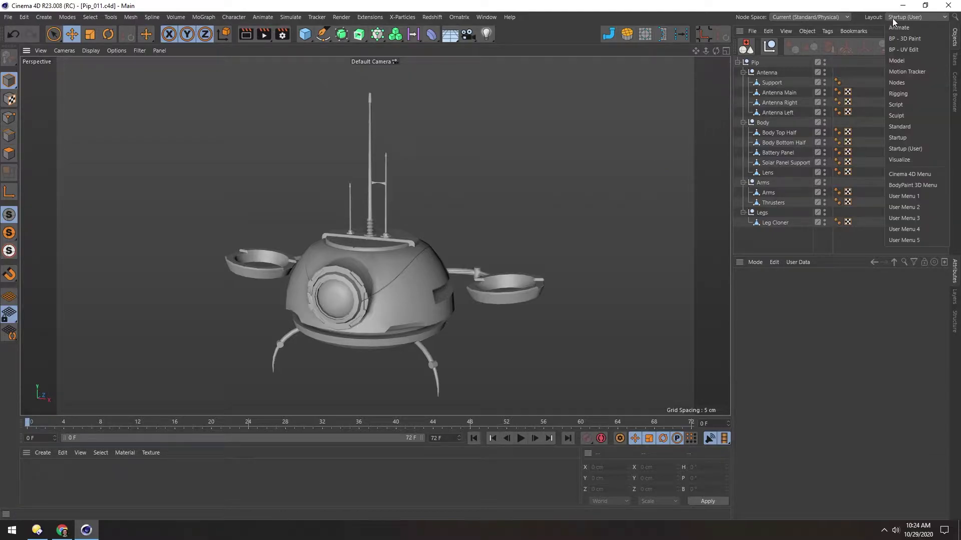
pyautogui.click(907, 50)
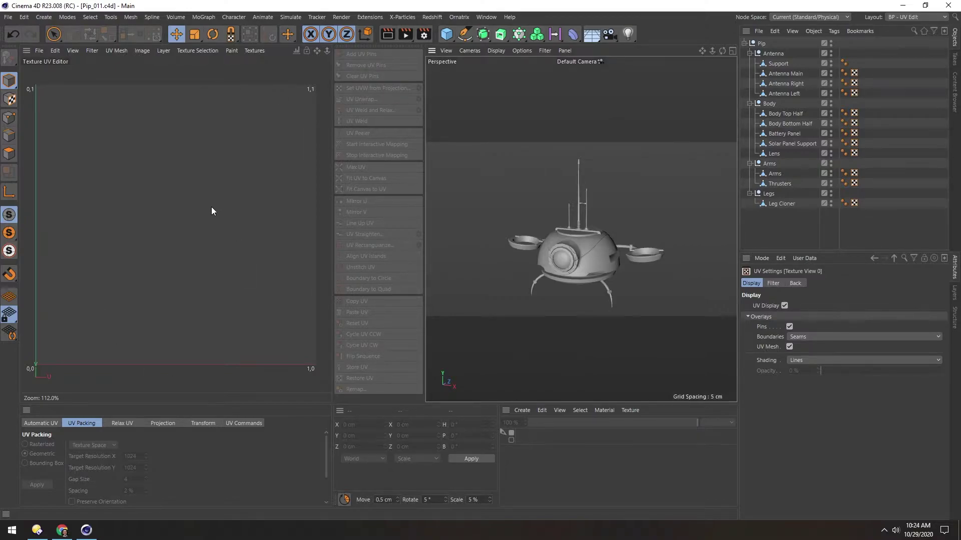
# Step: Create a UVW map for the antenna Support object with Set UVW from Projection, using the Flat projection type per object
pyautogui.click(770, 63)
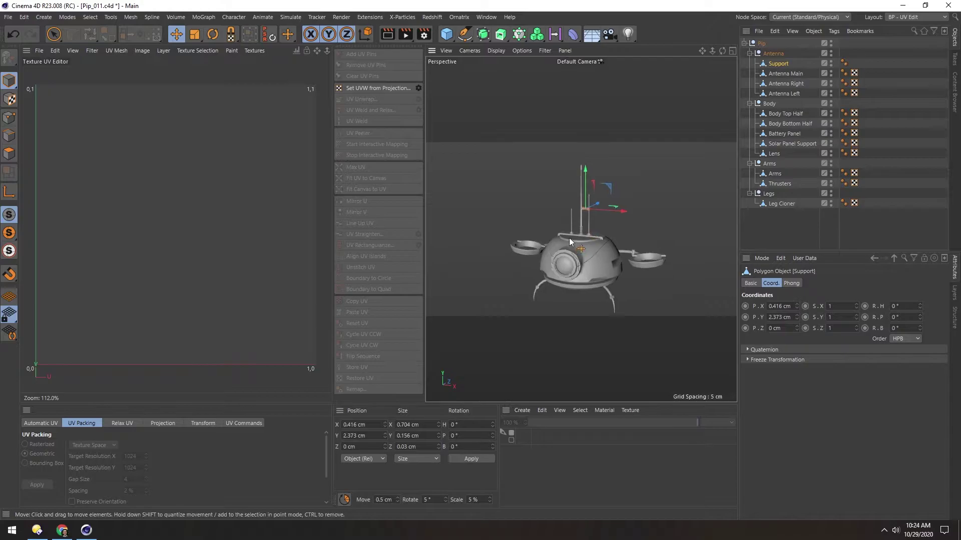
pyautogui.press('o')
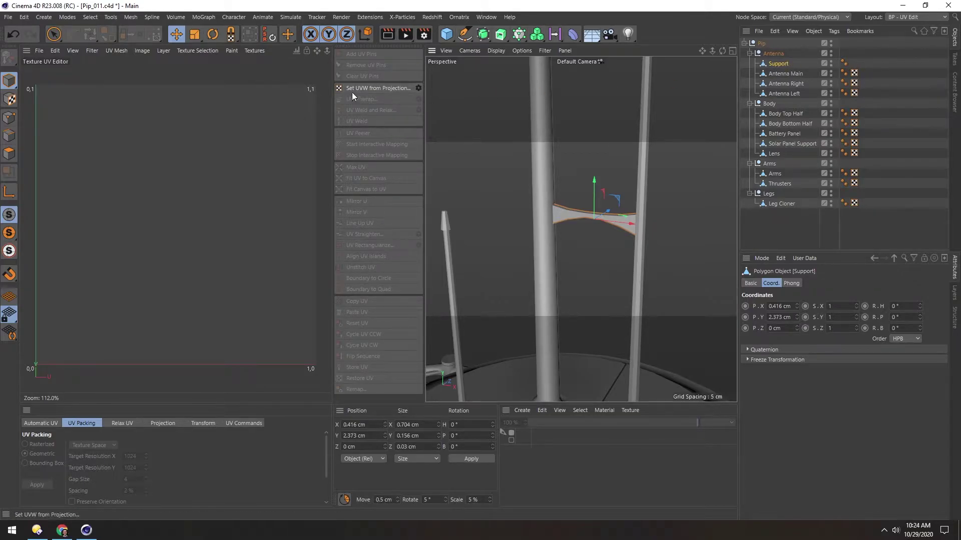
pyautogui.click(418, 88)
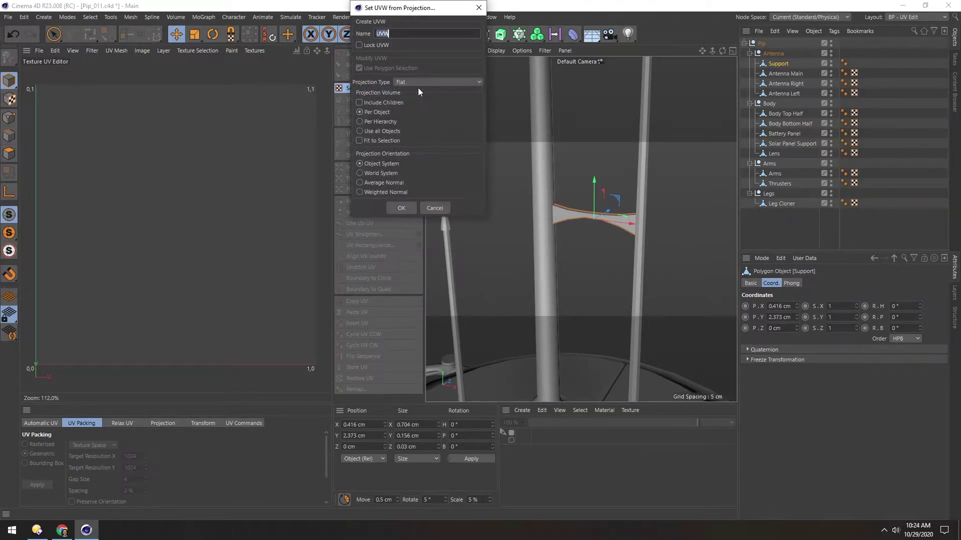
pyautogui.moveTo(412, 13); pyautogui.dragTo(496, 95)
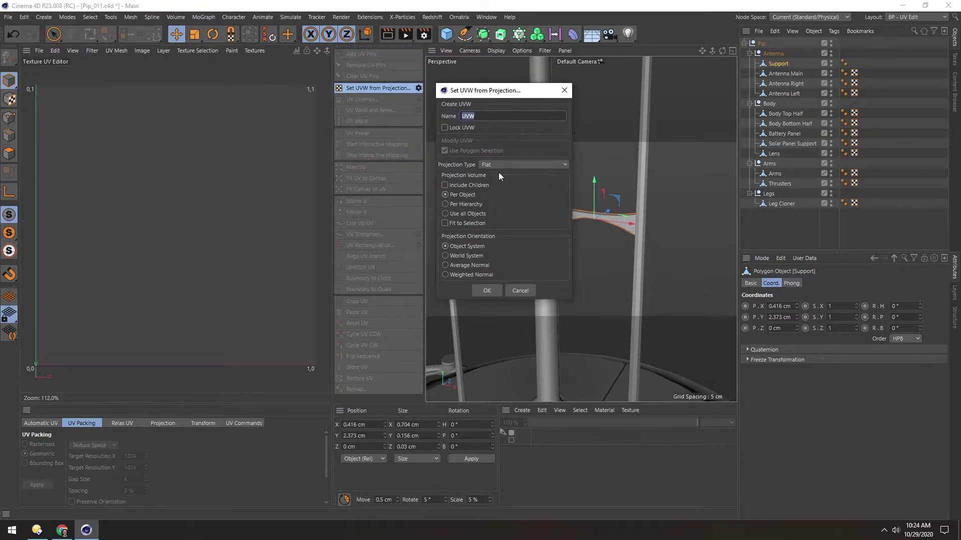
pyautogui.click(486, 290)
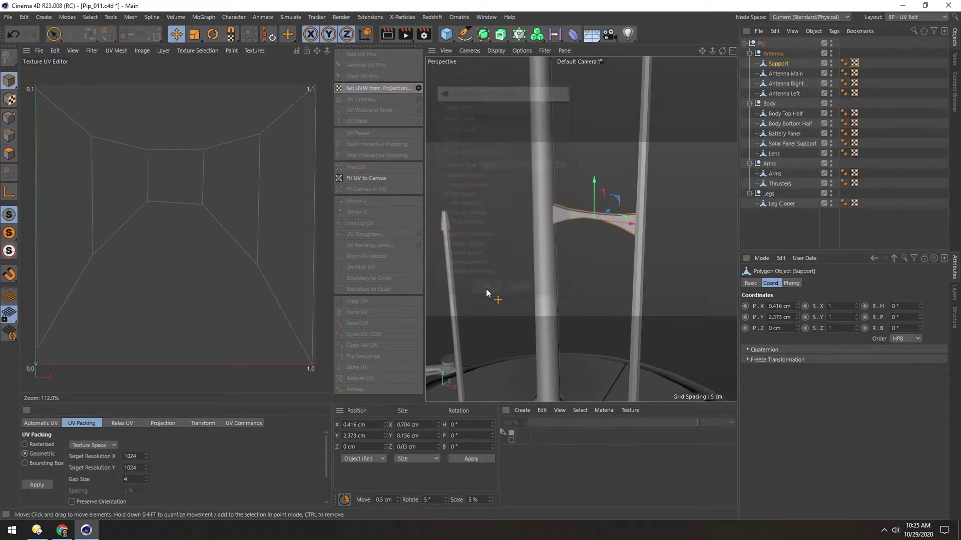
# Step: Apply Automatic UV in Packed mode with 1% spacing to the Support object
pyautogui.scroll(-2, 201, 231)
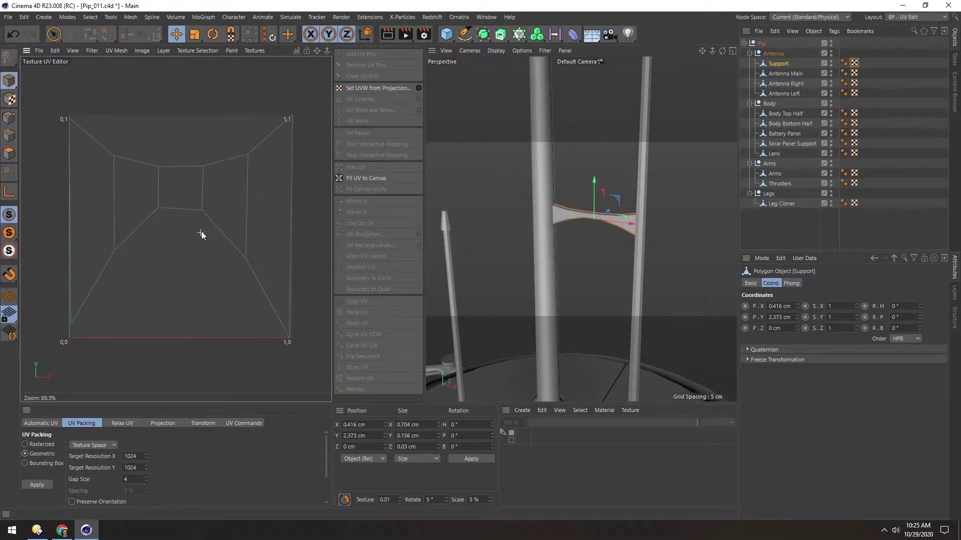
pyautogui.click(40, 423)
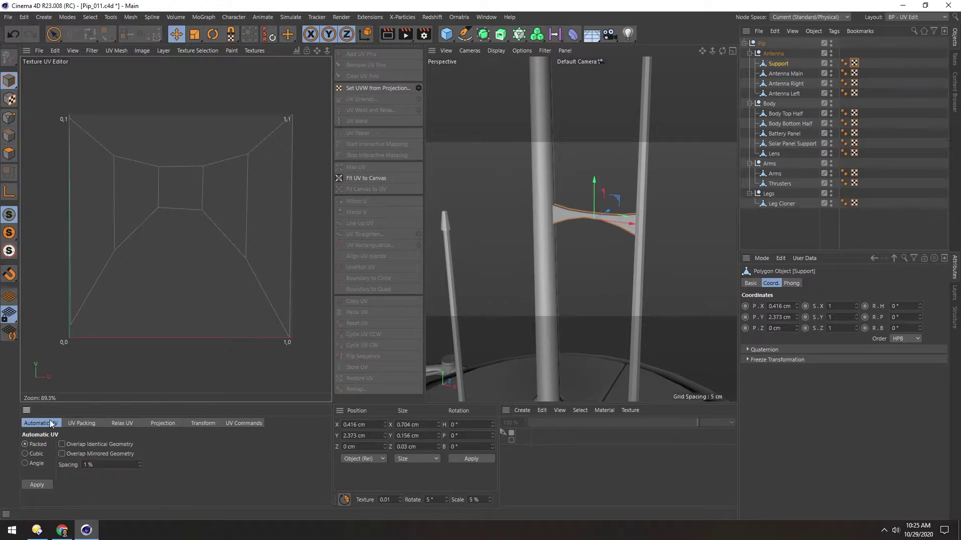
pyautogui.click(35, 484)
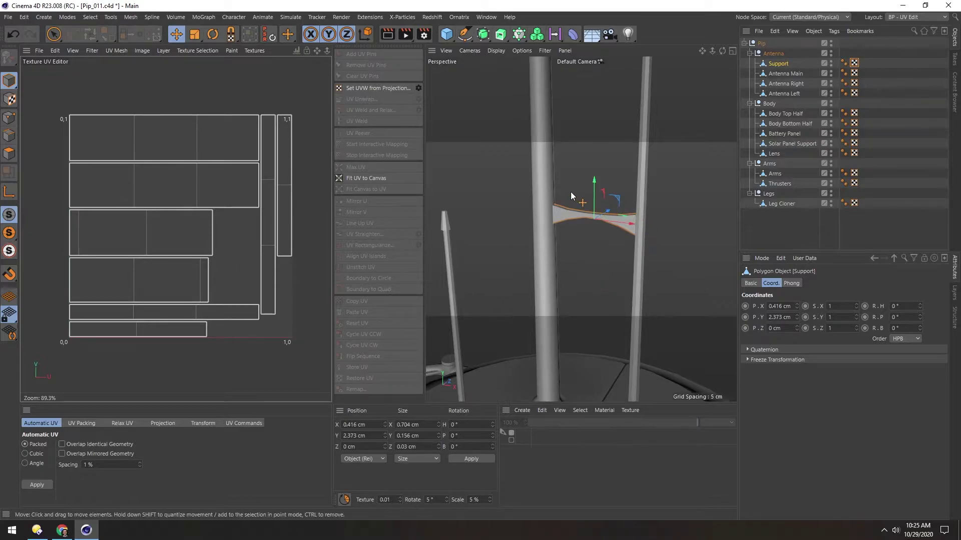
# Step: Select all polygons of the Support object and apply a Frontal UV projection to them from the current view
pyautogui.scroll(7, 570, 210)
pyautogui.scroll(-3, 564, 215)
pyautogui.keyDown('alt'); pyautogui.moveTo(563, 215); pyautogui.dragTo(552, 211, button='middle'); pyautogui.keyUp('alt')
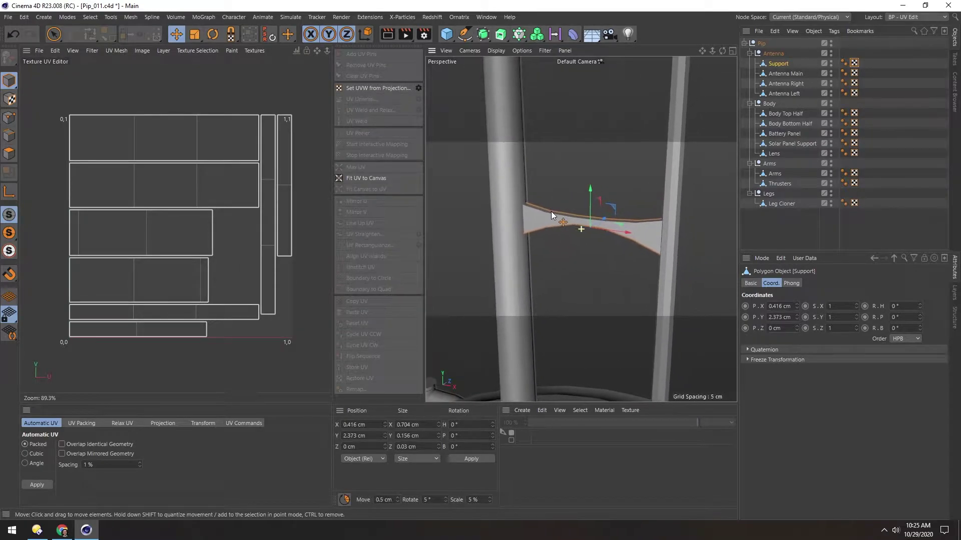
pyautogui.click(155, 424)
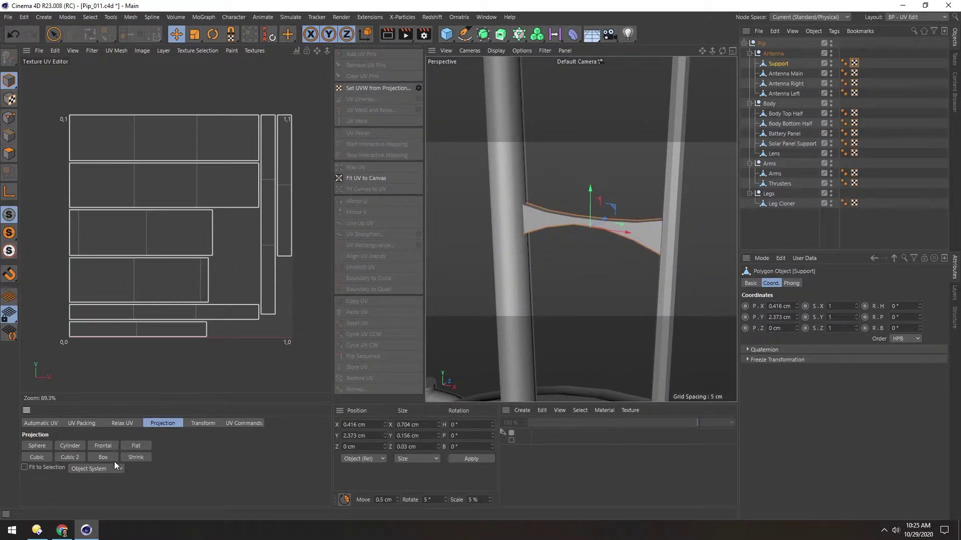
pyautogui.click(103, 446)
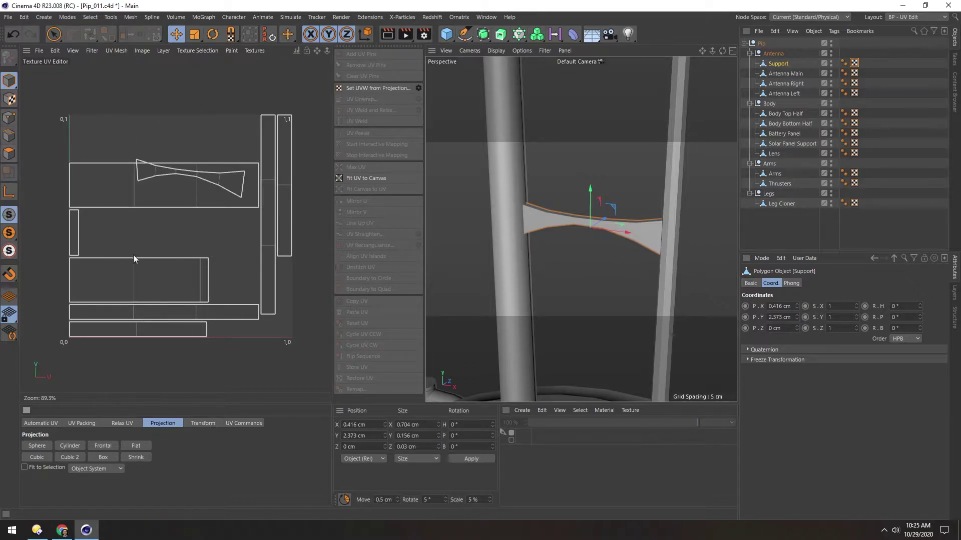
pyautogui.click(9, 154)
pyautogui.hotkey('ctrl', 'a')
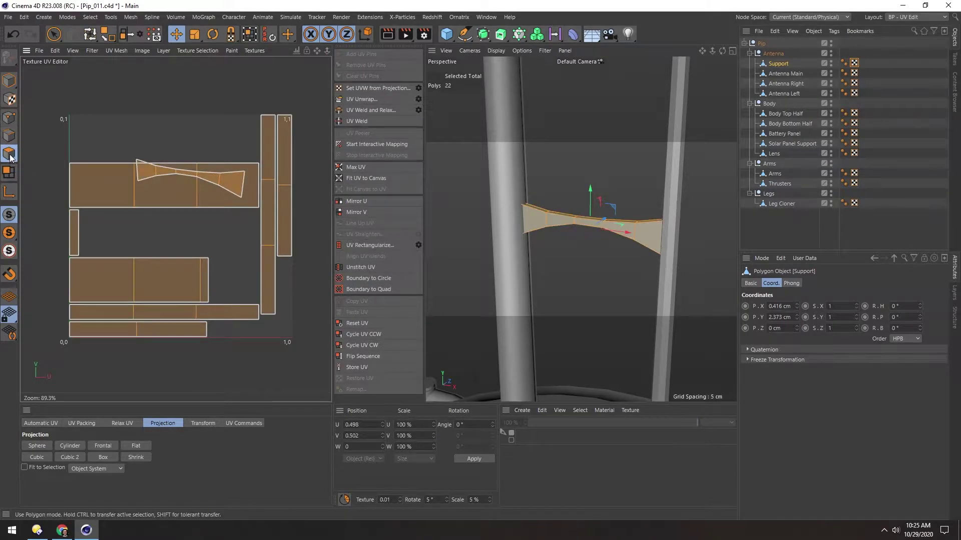
pyautogui.click(100, 446)
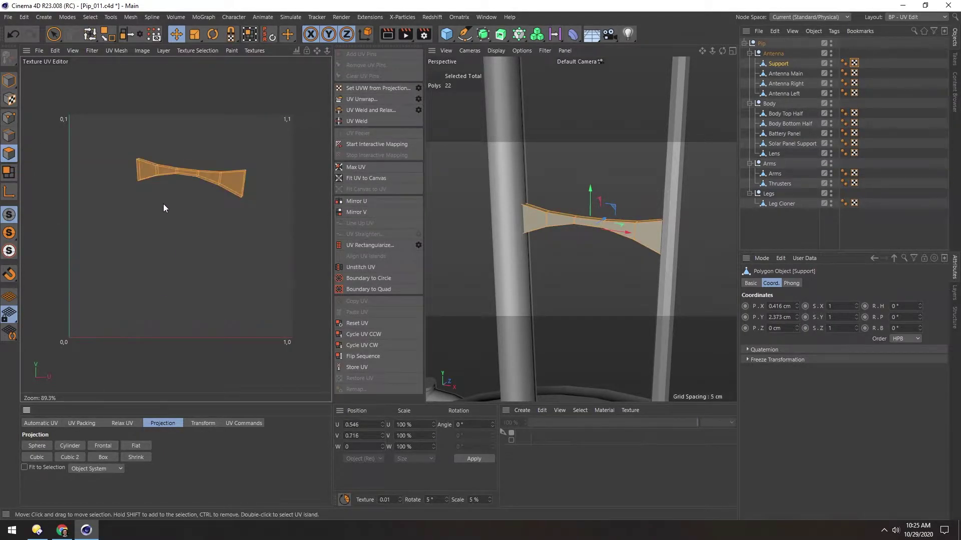
pyautogui.scroll(5, 183, 166)
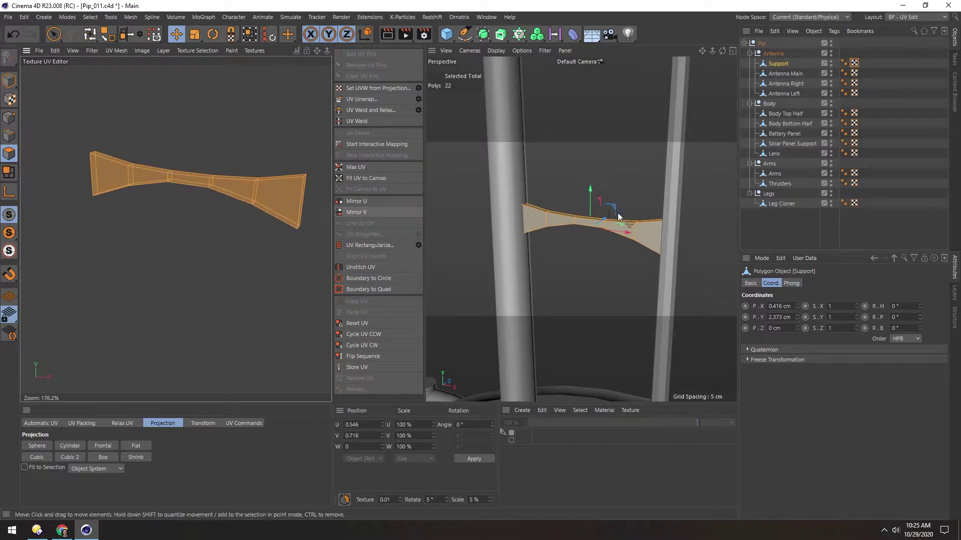
pyautogui.scroll(-5, 170, 179)
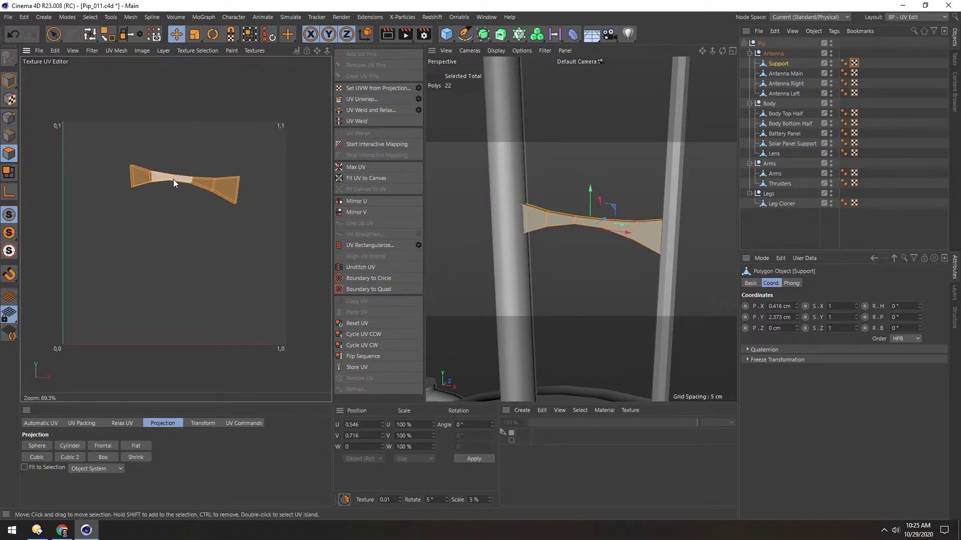
# Step: Select and delete the hidden end-cap polygons of the Support object where it meets the antennas
pyautogui.scroll(3, 562, 220)
pyautogui.keyDown('alt'); pyautogui.moveTo(563, 218); pyautogui.dragTo(655, 275); pyautogui.keyUp('alt')
pyautogui.scroll(-3, 600, 217)
pyautogui.press('0')
pyautogui.moveTo(451, 168); pyautogui.dragTo(483, 293)
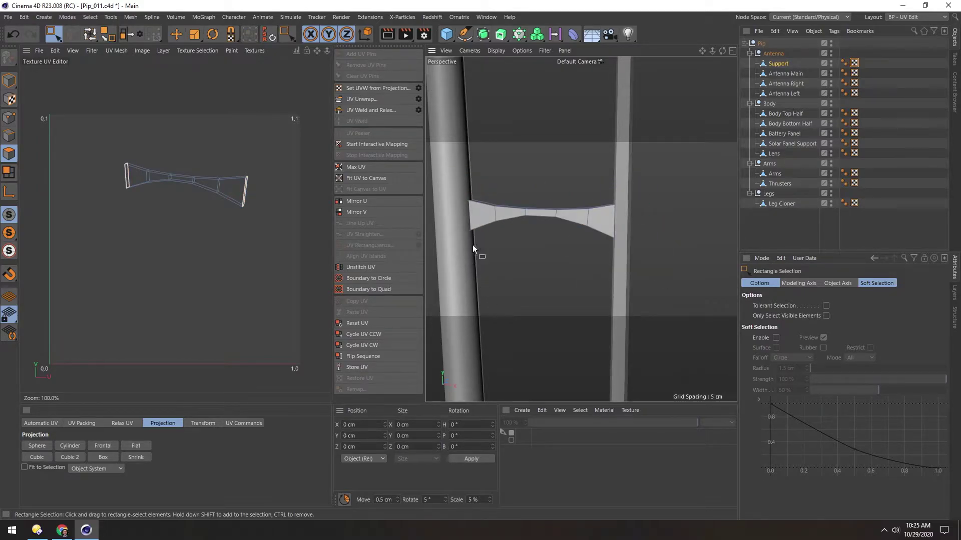
pyautogui.keyDown('alt'); pyautogui.moveTo(487, 211); pyautogui.dragTo(473, 218); pyautogui.keyUp('alt')
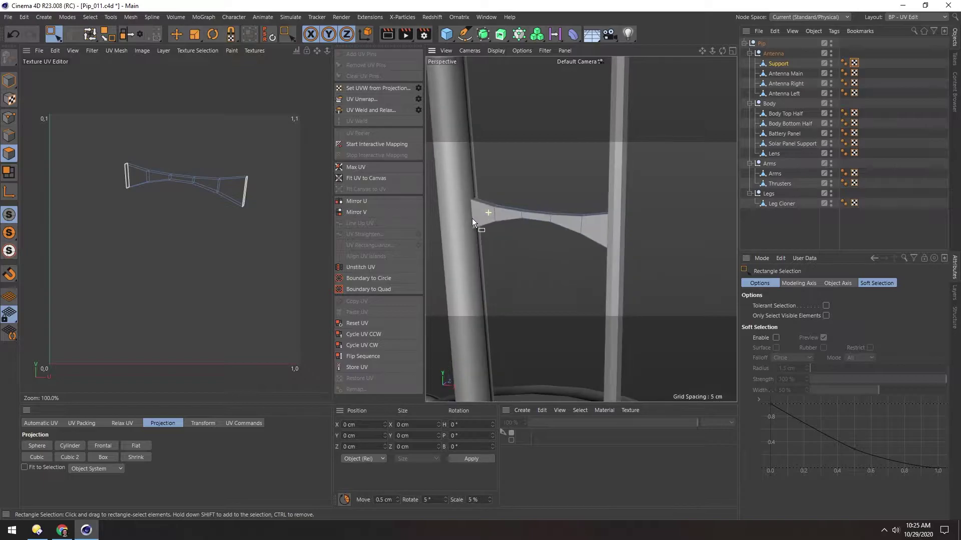
pyautogui.scroll(1, 249, 174)
# Step: Select the long edge path along the upper side of the Support mesh as its UV seam
pyautogui.click(9, 136)
pyautogui.scroll(2, 188, 172)
pyautogui.scroll(4, 182, 175)
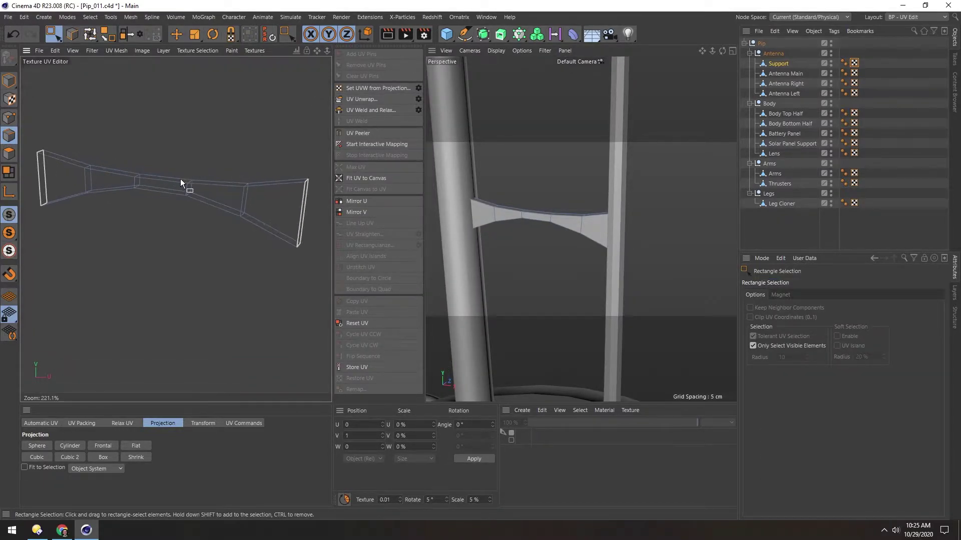
pyautogui.press('e')
pyautogui.doubleClick(178, 179)
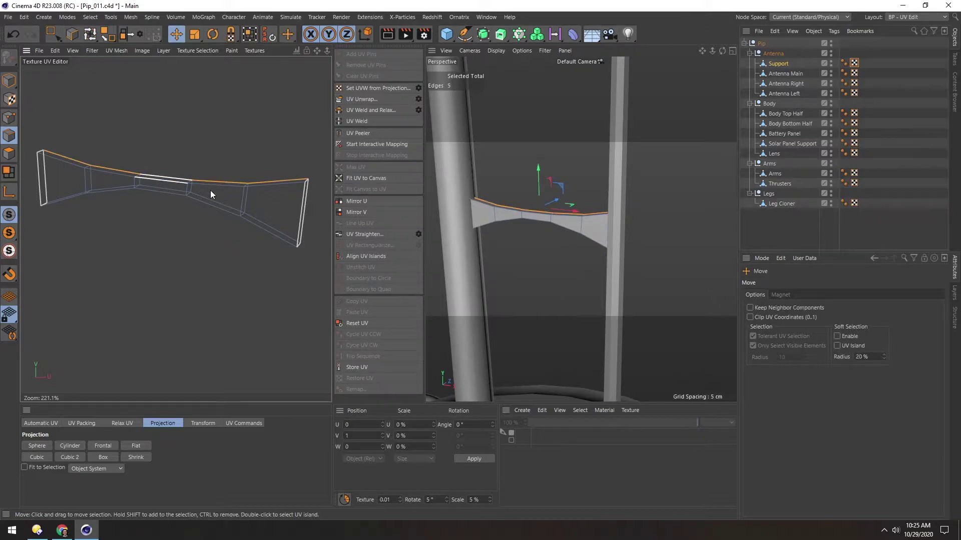
pyautogui.doubleClick(514, 211)
pyautogui.keyDown('alt'); pyautogui.moveTo(494, 215); pyautogui.dragTo(512, 212); pyautogui.keyUp('alt')
pyautogui.doubleClick(512, 208)
# Step: Unwrap the Support object's UVs along the selected upper edge seam with UV Unwrap
pyautogui.scroll(-2, 158, 208)
pyautogui.keyDown('alt'); pyautogui.moveTo(159, 208); pyautogui.dragTo(152, 196, button='middle'); pyautogui.keyUp('alt')
pyautogui.keyDown('alt'); pyautogui.moveTo(86, 172); pyautogui.dragTo(258, 220, button='middle'); pyautogui.keyUp('alt')
pyautogui.scroll(-4, 88, 170)
pyautogui.keyDown('alt'); pyautogui.moveTo(79, 208); pyautogui.dragTo(251, 159, button='middle'); pyautogui.keyUp('alt')
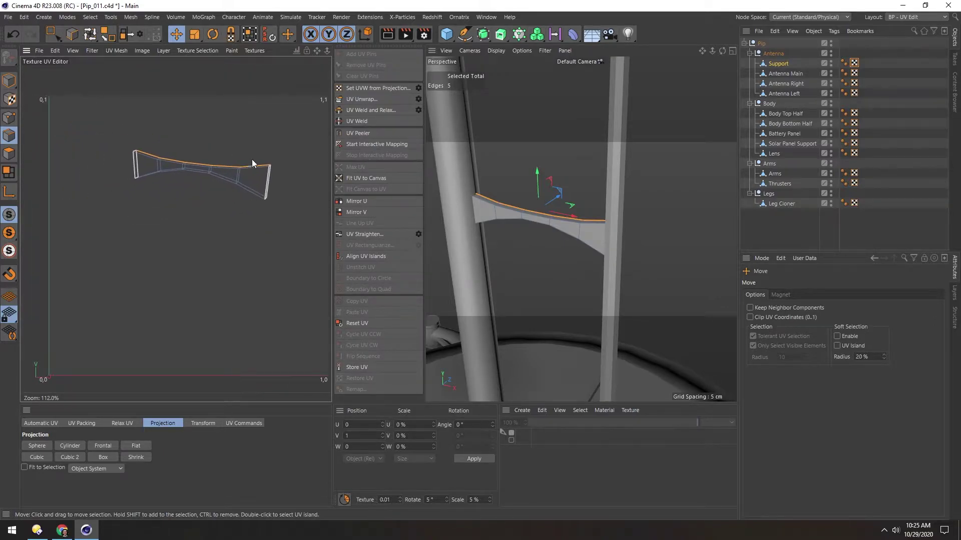
pyautogui.click(361, 100)
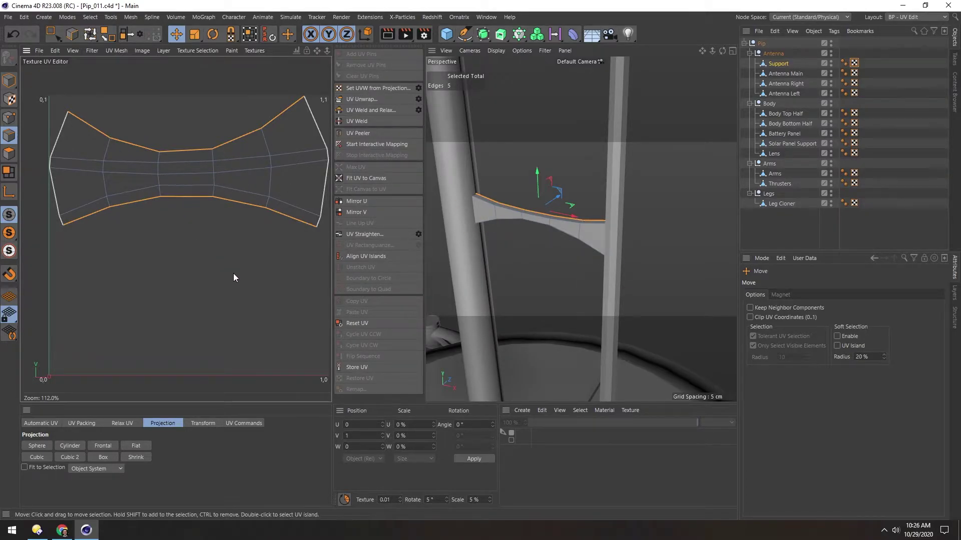
# Step: Select the Antenna Main object and work on its full polygon selection
pyautogui.click(789, 74)
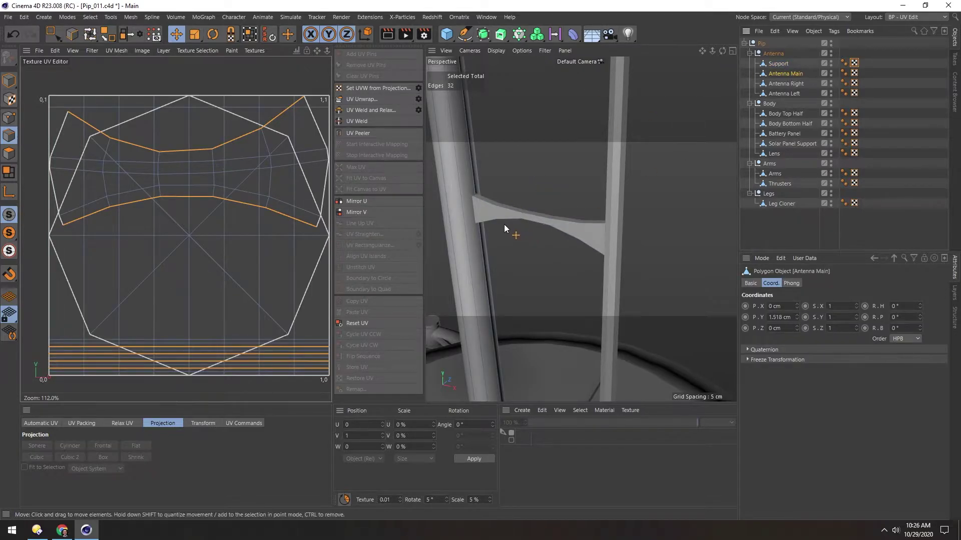
pyautogui.scroll(-8, 508, 224)
pyautogui.keyDown('alt'); pyautogui.moveTo(507, 225); pyautogui.dragTo(551, 242, button='middle'); pyautogui.keyUp('alt')
pyautogui.scroll(-5, 536, 239)
pyautogui.keyDown('alt'); pyautogui.moveTo(551, 242); pyautogui.dragTo(594, 225); pyautogui.keyUp('alt')
pyautogui.click(9, 154)
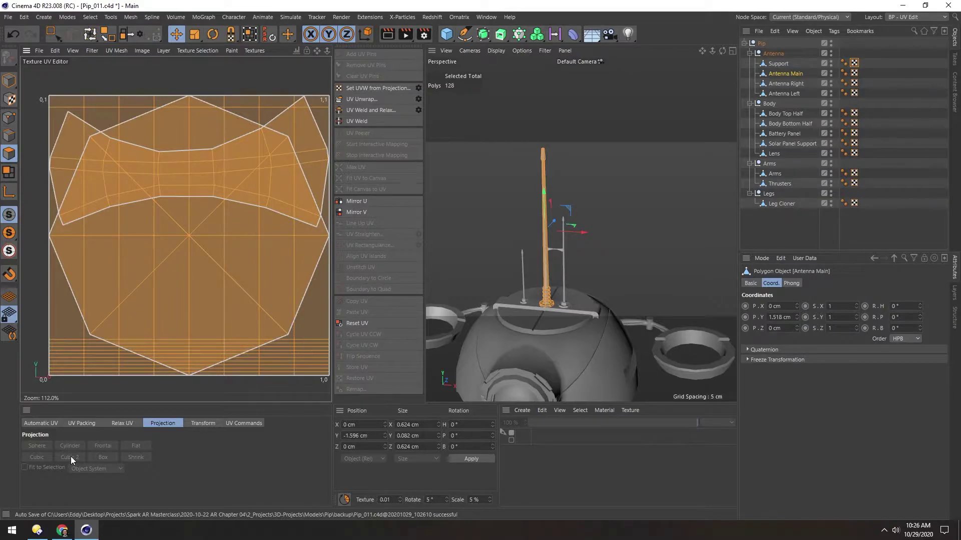
# Step: Activate Antenna Main's UVs and apply a Frontal UV projection to all its polygons
pyautogui.click(854, 73)
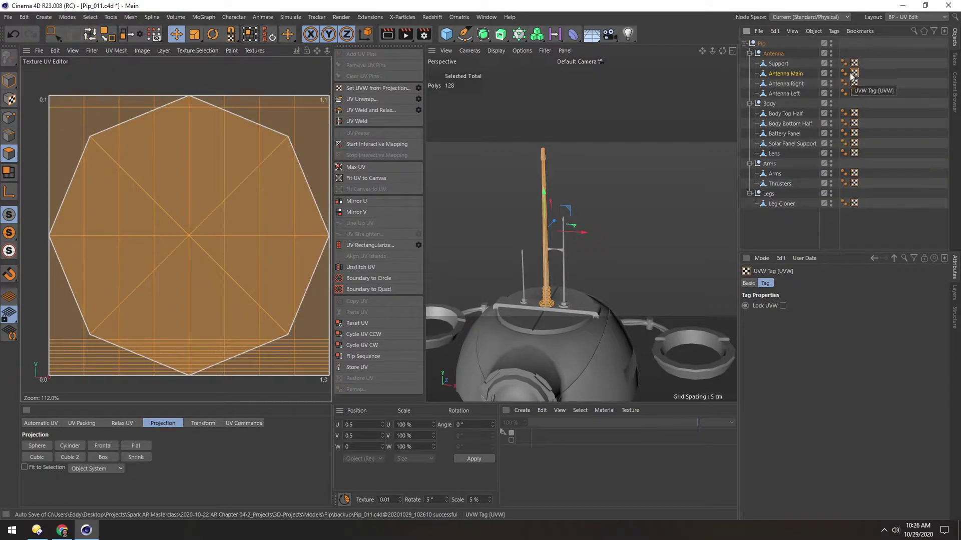
pyautogui.click(875, 71)
pyautogui.click(854, 74)
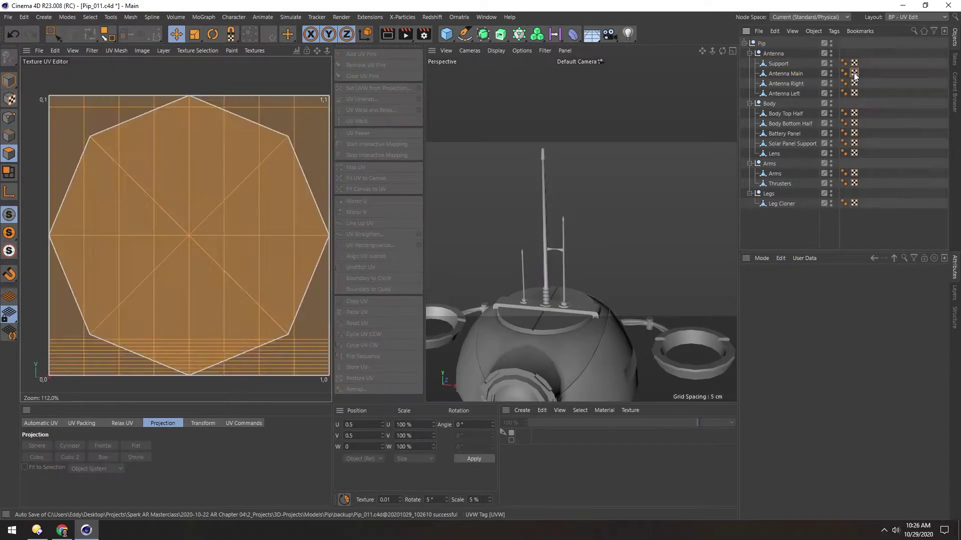
pyautogui.click(792, 74)
pyautogui.click(870, 79)
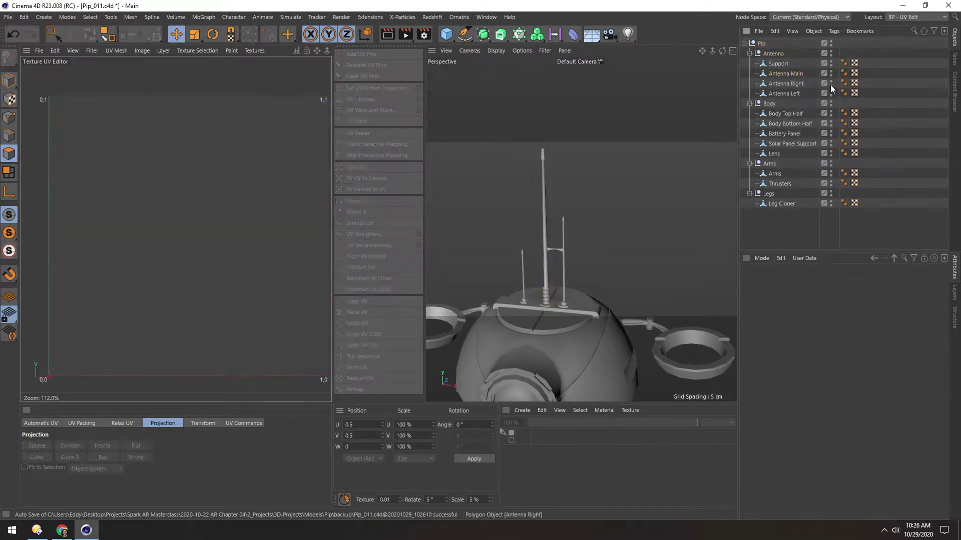
pyautogui.click(782, 74)
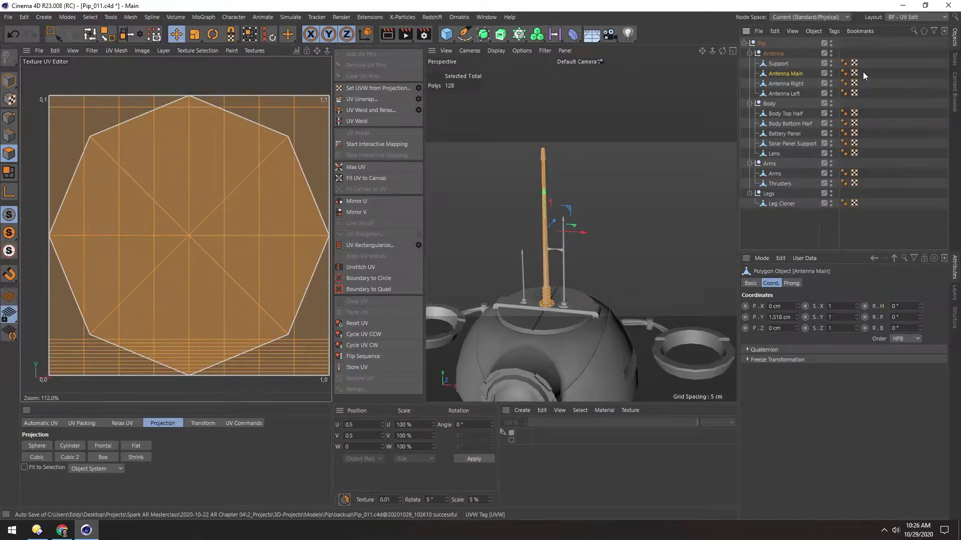
pyautogui.click(103, 445)
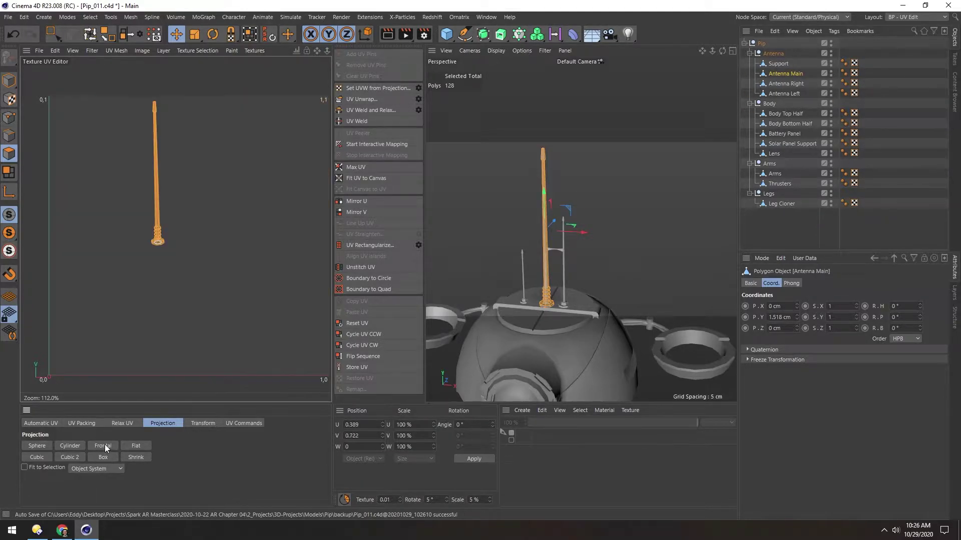
pyautogui.moveTo(153, 161)
pyautogui.keyDown('alt'); pyautogui.mouseDown(button='middle')
pyautogui.moveTo(170, 180)
pyautogui.moveTo(151, 160)
pyautogui.mouseUp(button='middle'); pyautogui.keyUp('alt')
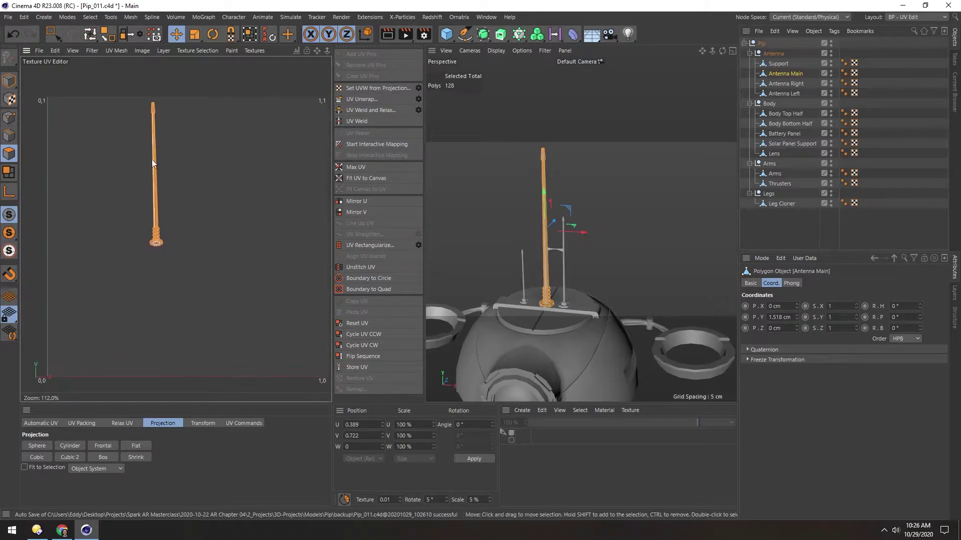
# Step: Select a vertical edge path running from the tip to the base of Antenna Main as its UV seam
pyautogui.scroll(5, 543, 325)
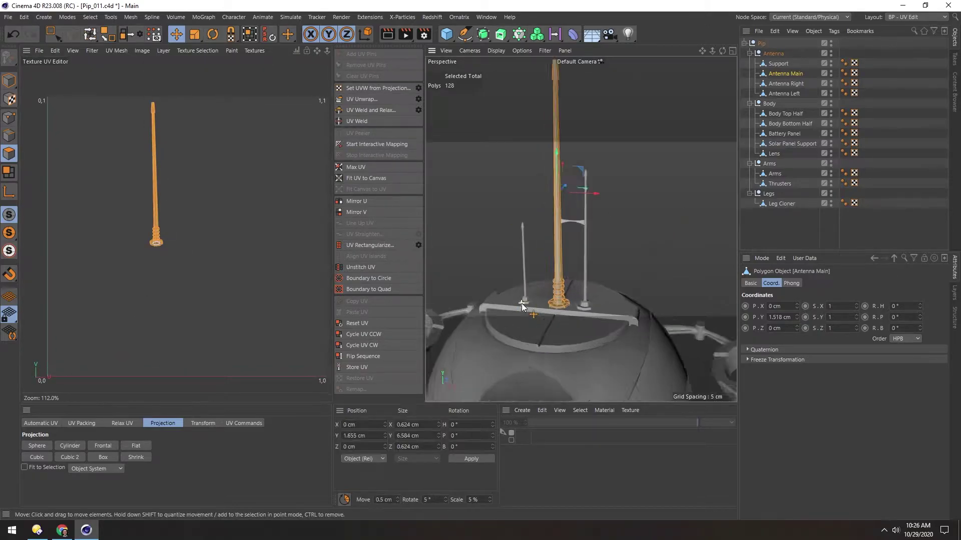
pyautogui.keyDown('alt'); pyautogui.moveTo(616, 292); pyautogui.dragTo(454, 201); pyautogui.keyUp('alt')
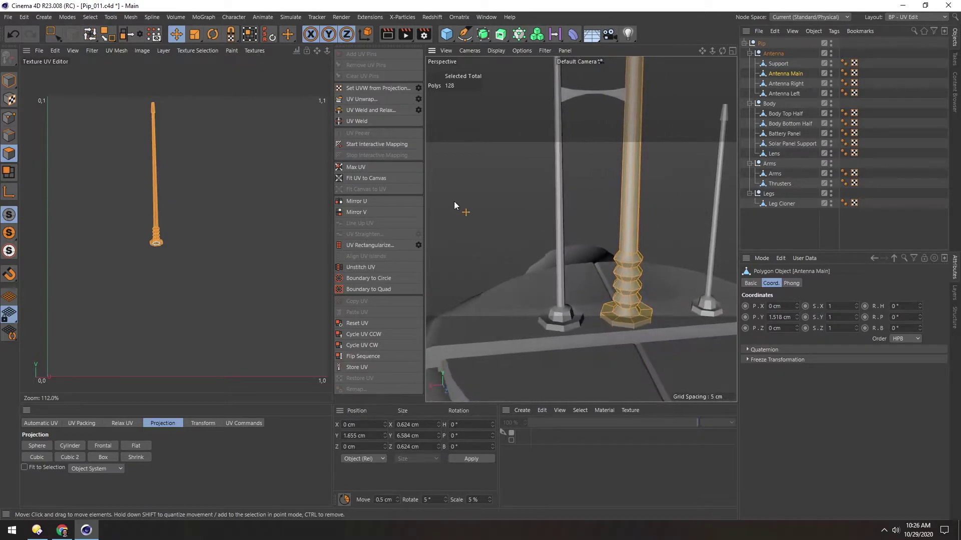
pyautogui.click(9, 135)
pyautogui.press('e')
pyautogui.doubleClick(632, 232)
# Step: Select and delete the hidden underside polygons of Antenna Main's base, using an orthographic view
pyautogui.keyDown('alt'); pyautogui.moveTo(626, 280); pyautogui.dragTo(623, 327); pyautogui.keyUp('alt')
pyautogui.keyDown('alt'); pyautogui.moveTo(622, 327); pyautogui.dragTo(645, 209, button='right'); pyautogui.keyUp('alt')
pyautogui.keyDown('alt'); pyautogui.moveTo(646, 208); pyautogui.dragTo(626, 195); pyautogui.keyUp('alt')
pyautogui.click(9, 153)
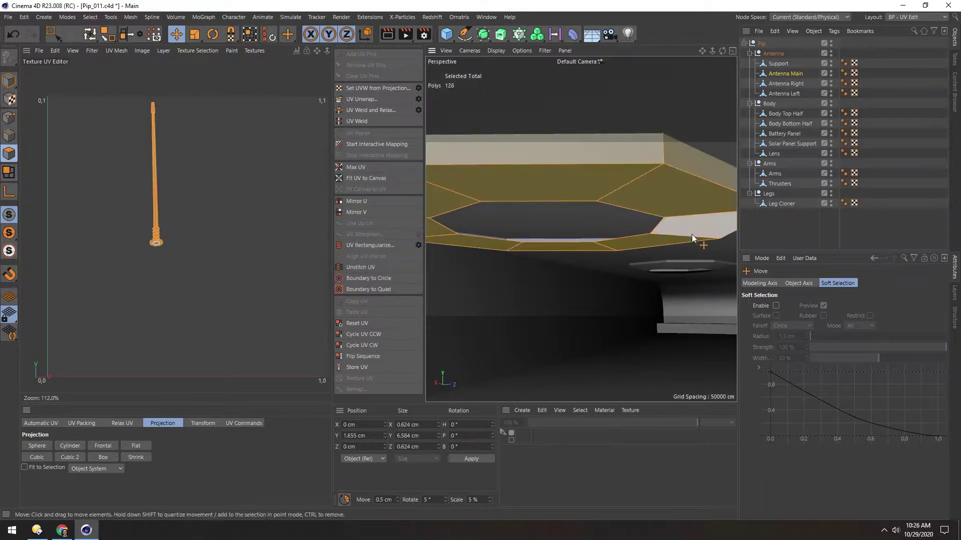
pyautogui.middleClick(566, 226)
pyautogui.middleClick(611, 287)
pyautogui.press('s')
pyautogui.keyDown('alt'); pyautogui.moveTo(578, 382); pyautogui.dragTo(577, 277, button='middle'); pyautogui.keyUp('alt')
pyautogui.keyDown('alt'); pyautogui.moveTo(578, 305); pyautogui.dragTo(602, 291, button='right'); pyautogui.keyUp('alt')
pyautogui.press('0')
pyautogui.moveTo(668, 321); pyautogui.dragTo(509, 271)
pyautogui.keyDown('alt'); pyautogui.moveTo(602, 185); pyautogui.dragTo(563, 208, button='right'); pyautogui.keyUp('alt')
pyautogui.keyDown('alt'); pyautogui.moveTo(580, 120); pyautogui.dragTo(575, 293, button='middle'); pyautogui.keyUp('alt')
pyautogui.keyDown('alt'); pyautogui.moveTo(593, 177); pyautogui.dragTo(535, 223, button='right'); pyautogui.keyUp('alt')
pyautogui.middleClick(536, 223)
pyautogui.middleClick(469, 170)
# Step: Return to Antenna Main's vertical seam edges and unwrap its UVs along them
pyautogui.keyDown('alt'); pyautogui.moveTo(596, 218); pyautogui.dragTo(540, 295); pyautogui.keyUp('alt')
pyautogui.keyDown('alt'); pyautogui.moveTo(559, 215); pyautogui.dragTo(494, 234, button='right'); pyautogui.keyUp('alt')
pyautogui.press('e')
pyautogui.keyDown('alt'); pyautogui.moveTo(551, 188); pyautogui.dragTo(564, 214, button='middle'); pyautogui.keyUp('alt')
pyautogui.click(9, 136)
pyautogui.keyDown('alt'); pyautogui.moveTo(636, 241); pyautogui.dragTo(653, 241, button='right'); pyautogui.keyUp('alt')
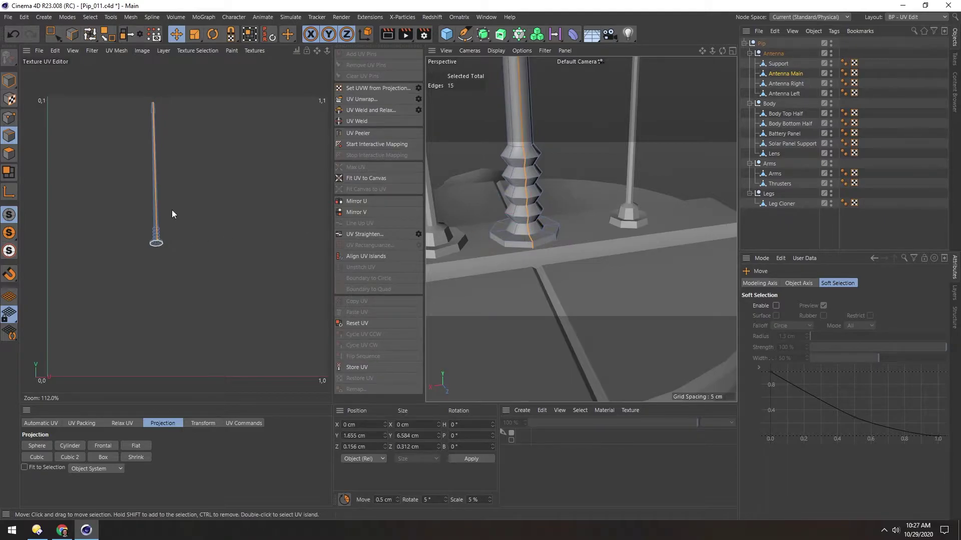
pyautogui.click(351, 99)
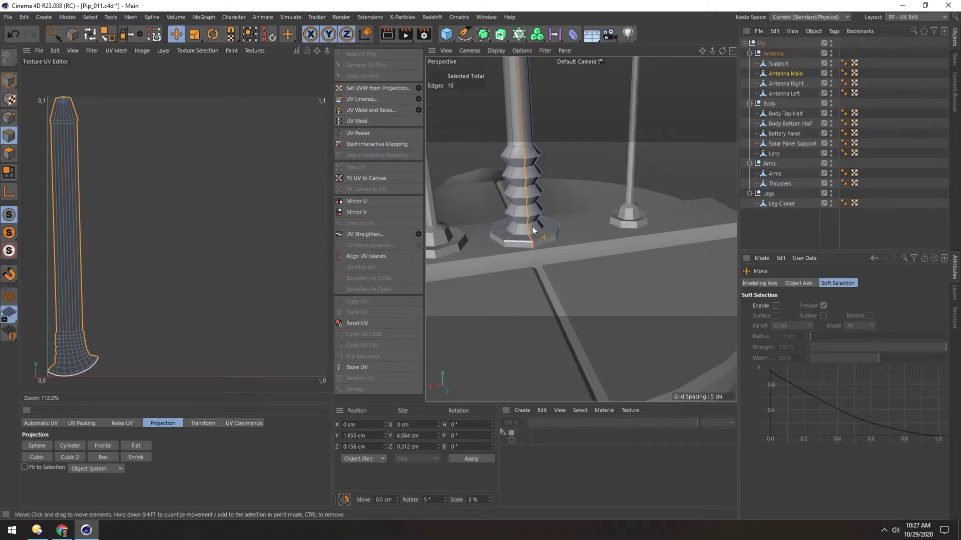
# Step: Select the Antenna Right object and apply a Frontal UV projection to all its polygons
pyautogui.click(795, 84)
pyautogui.keyDown('alt'); pyautogui.moveTo(645, 230); pyautogui.dragTo(669, 234); pyautogui.keyUp('alt')
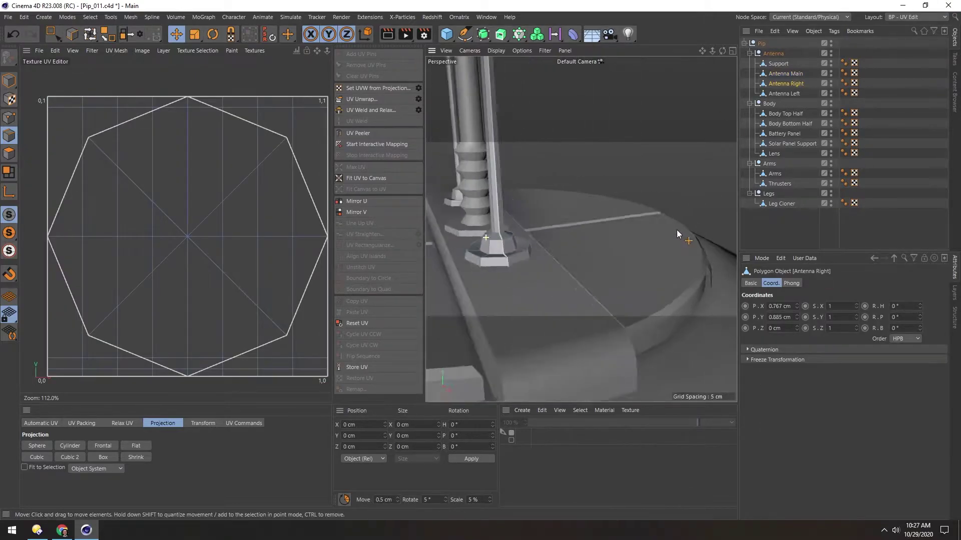
pyautogui.keyDown('alt'); pyautogui.moveTo(669, 233); pyautogui.dragTo(572, 247, button='right'); pyautogui.keyUp('alt')
pyautogui.keyDown('alt'); pyautogui.moveTo(573, 247); pyautogui.dragTo(577, 259, button='middle'); pyautogui.keyUp('alt')
pyautogui.keyDown('alt'); pyautogui.moveTo(576, 259); pyautogui.dragTo(601, 261); pyautogui.keyUp('alt')
pyautogui.keyDown('alt'); pyautogui.moveTo(533, 254); pyautogui.dragTo(557, 255, button='right'); pyautogui.keyUp('alt')
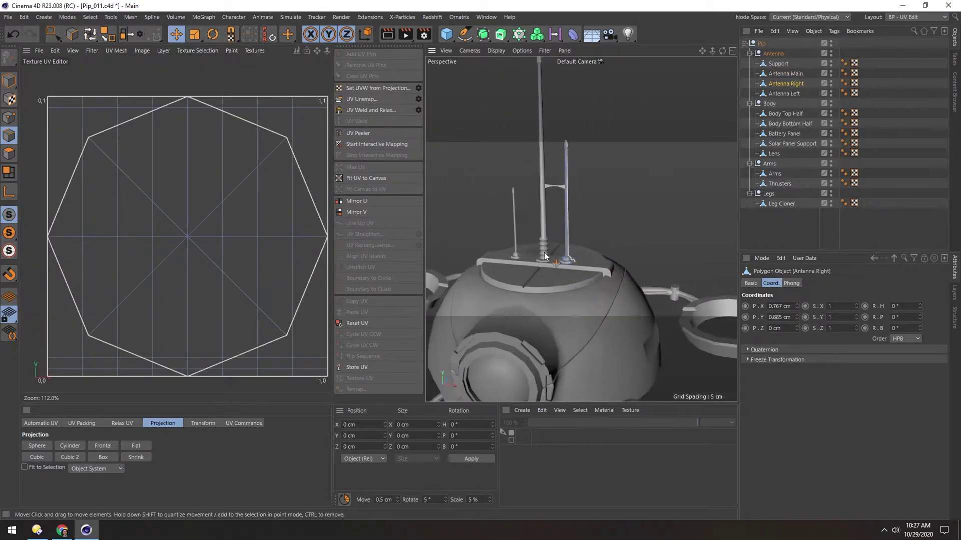
pyautogui.keyDown('alt'); pyautogui.moveTo(556, 255); pyautogui.dragTo(562, 271, button='middle'); pyautogui.keyUp('alt')
pyautogui.click(9, 155)
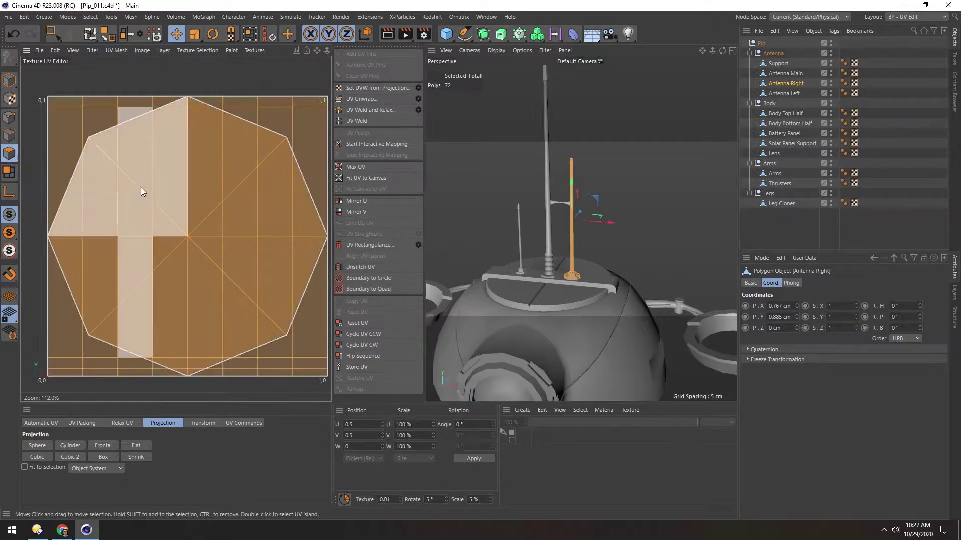
pyautogui.click(101, 445)
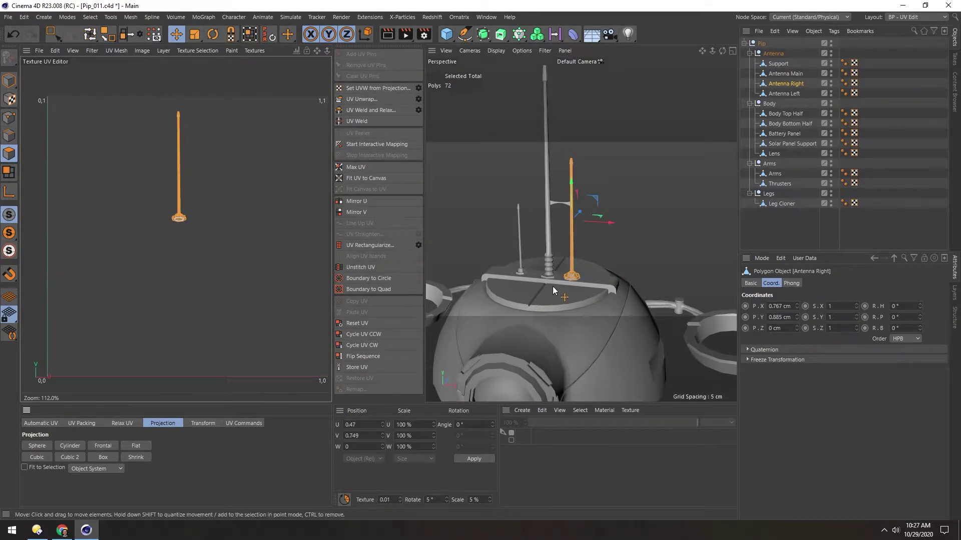
# Step: Select and delete the underside polygons of Antenna Right's base in the Front view
pyautogui.scroll(10, 574, 277)
pyautogui.middleClick(566, 287)
pyautogui.middleClick(595, 338)
pyautogui.scroll(10, 571, 270)
pyautogui.scroll(3, 570, 269)
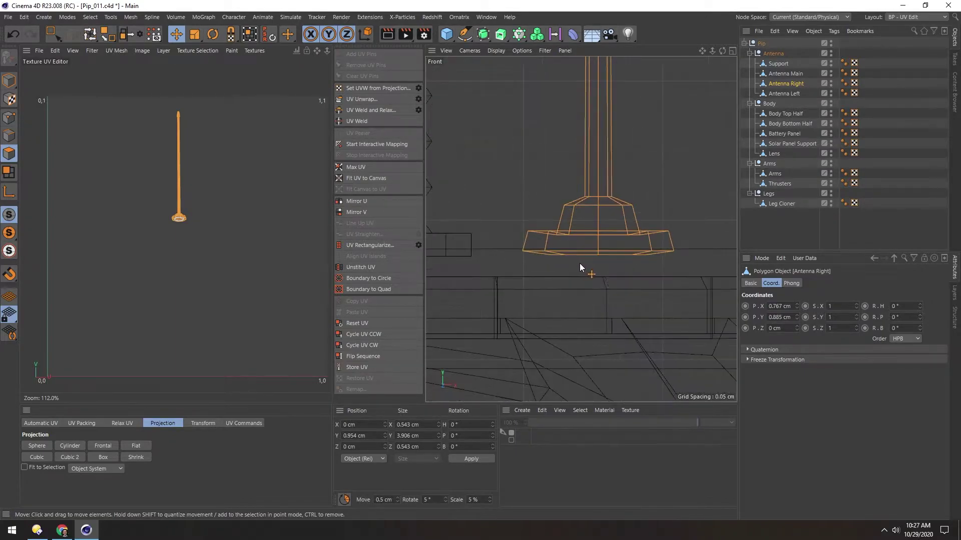
pyautogui.press('0')
pyautogui.moveTo(494, 272); pyautogui.dragTo(736, 244)
pyautogui.middleClick(560, 267)
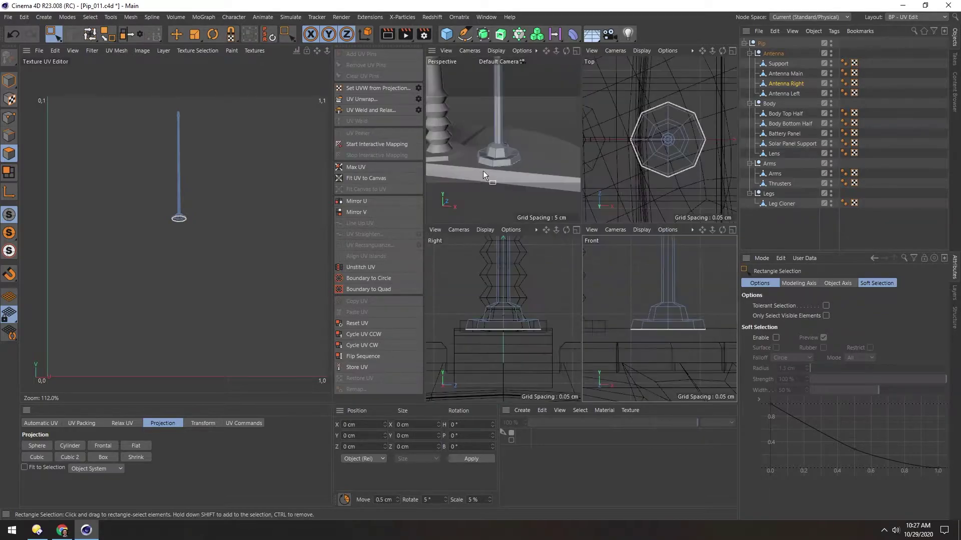
# Step: Select a vertical edge path along Antenna Right as the seam and unwrap its UVs
pyautogui.middleClick(483, 173)
pyautogui.keyDown('alt'); pyautogui.moveTo(613, 282); pyautogui.dragTo(478, 282); pyautogui.keyUp('alt')
pyautogui.scroll(-10, 561, 256)
pyautogui.scroll(8, 543, 267)
pyautogui.keyDown('alt'); pyautogui.moveTo(542, 268); pyautogui.dragTo(608, 253); pyautogui.keyUp('alt')
pyautogui.click(9, 136)
pyautogui.press('e')
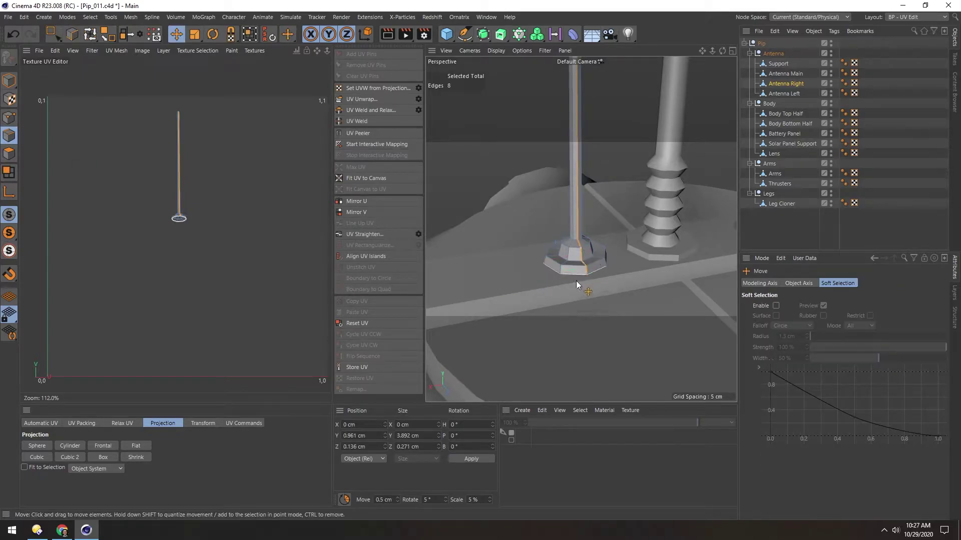
pyautogui.click(350, 100)
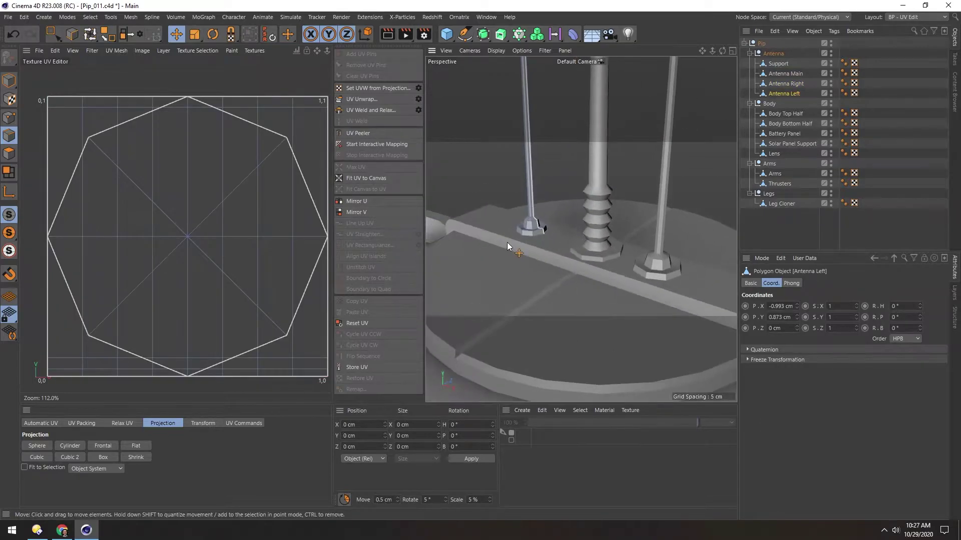
# Step: Select a vertical edge path down to the base of the Antenna Left object as its UV seam
pyautogui.keyDown('alt'); pyautogui.moveTo(506, 242); pyautogui.dragTo(514, 274); pyautogui.keyUp('alt')
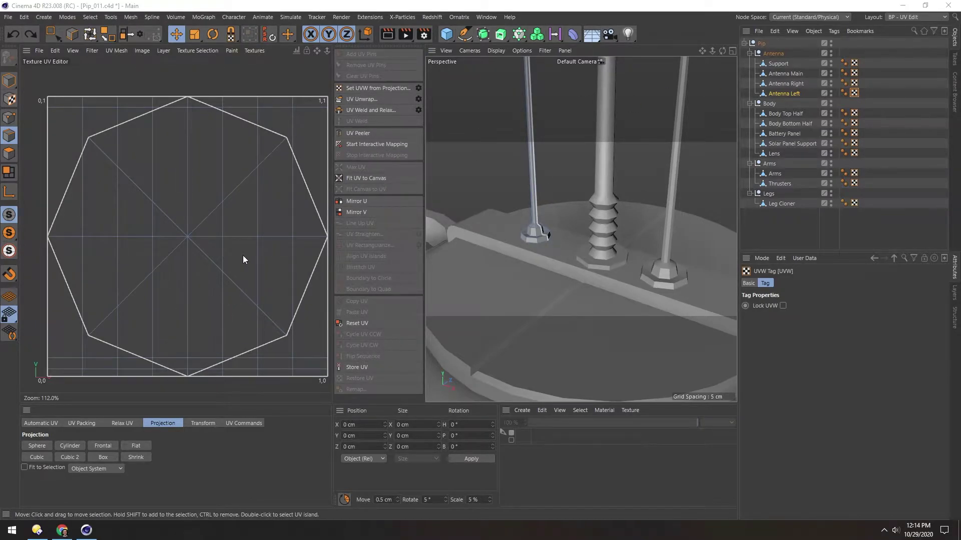
pyautogui.keyDown('alt'); pyautogui.moveTo(533, 230); pyautogui.dragTo(569, 241); pyautogui.keyUp('alt')
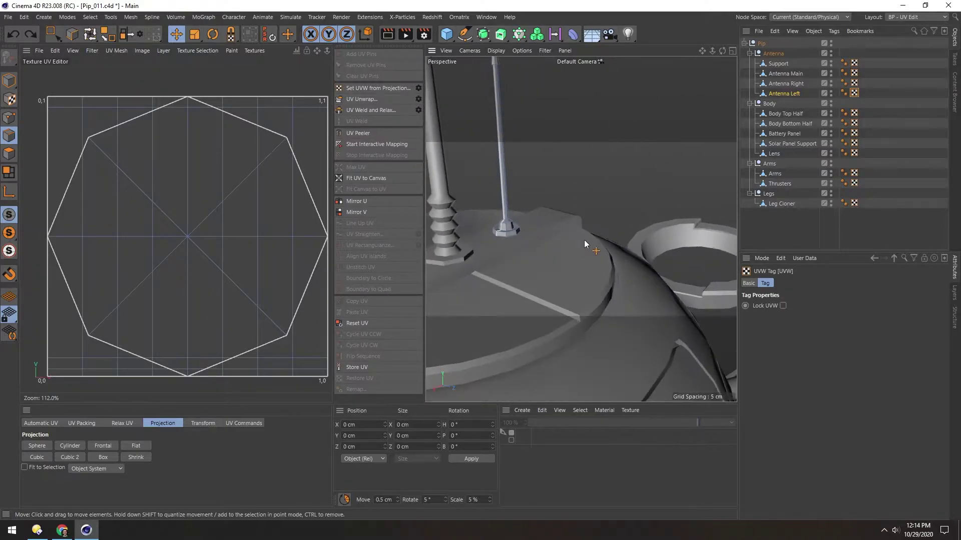
pyautogui.keyDown('alt'); pyautogui.moveTo(512, 236); pyautogui.dragTo(453, 238, button='right'); pyautogui.keyUp('alt')
pyautogui.keyDown('alt'); pyautogui.moveTo(551, 239); pyautogui.dragTo(518, 240); pyautogui.keyUp('alt')
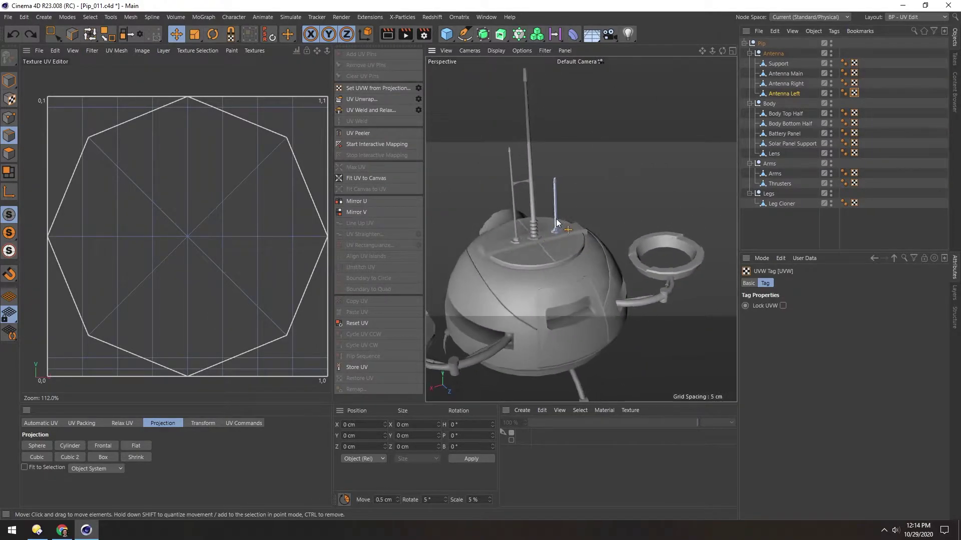
pyautogui.keyDown('alt'); pyautogui.moveTo(556, 219); pyautogui.dragTo(630, 208, button='right'); pyautogui.keyUp('alt')
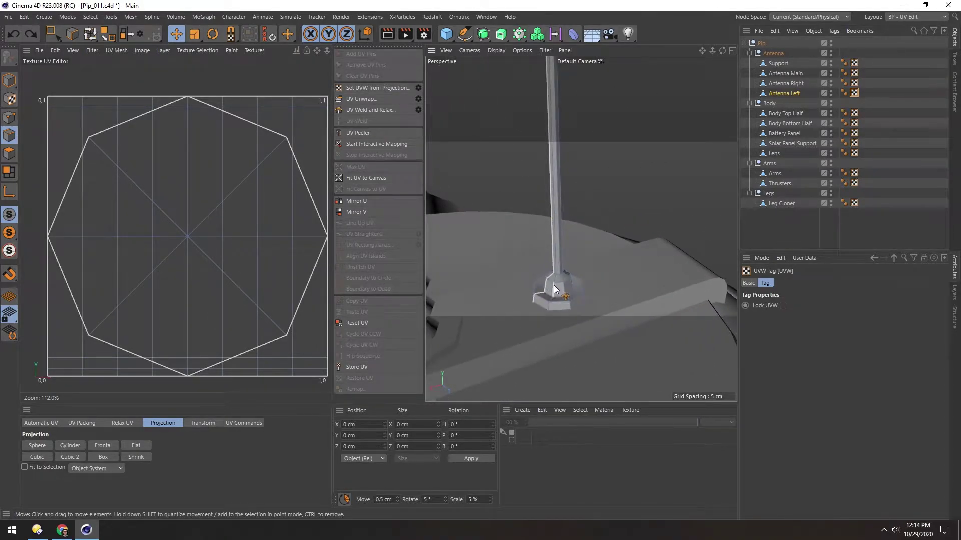
pyautogui.moveTo(554, 290)
pyautogui.keyDown('alt'); pyautogui.mouseDown()
pyautogui.moveTo(571, 274)
pyautogui.moveTo(590, 279)
pyautogui.moveTo(558, 275)
pyautogui.moveTo(551, 288)
pyautogui.mouseUp(); pyautogui.keyUp('alt')
pyautogui.doubleClick(589, 283)
# Step: Delete the underside polygons of Antenna Left's base in the Right view and return to the edge selection
pyautogui.middleClick(548, 288)
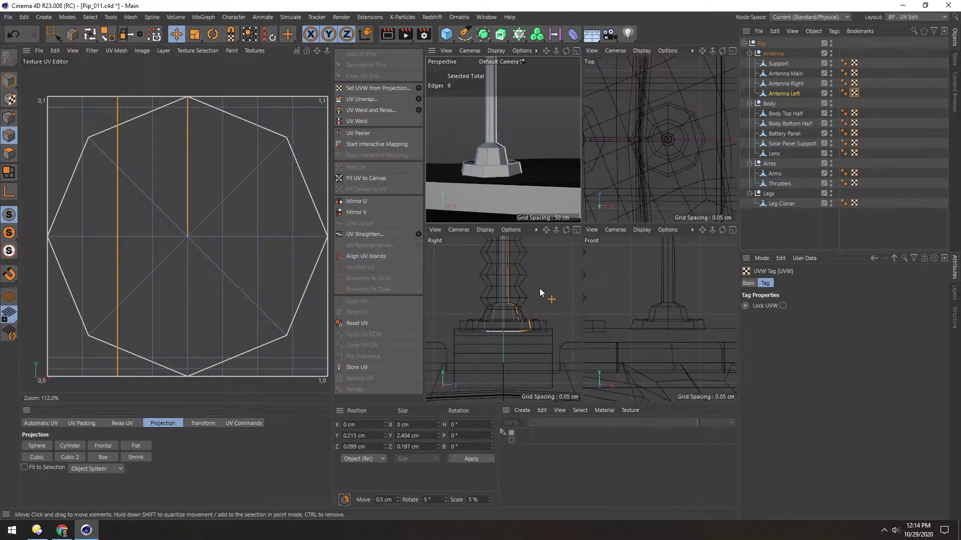
pyautogui.middleClick(481, 341)
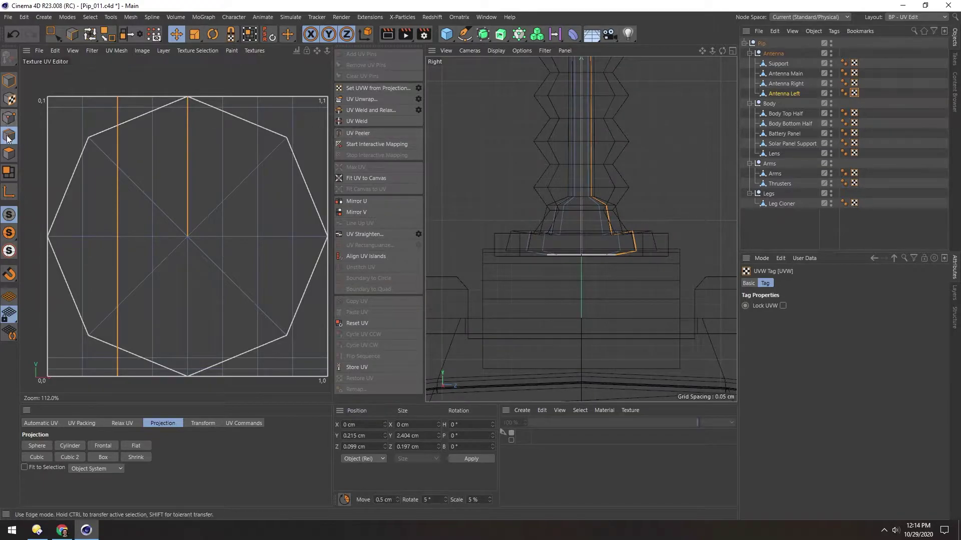
pyautogui.click(11, 157)
pyautogui.press('0')
pyautogui.moveTo(686, 279); pyautogui.dragTo(460, 238)
pyautogui.press('Delete')
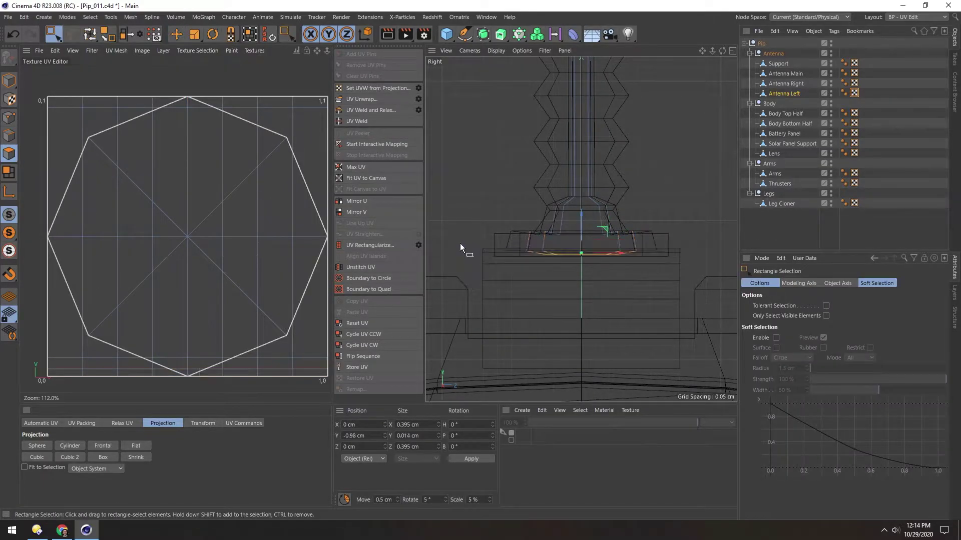
pyautogui.click(8, 136)
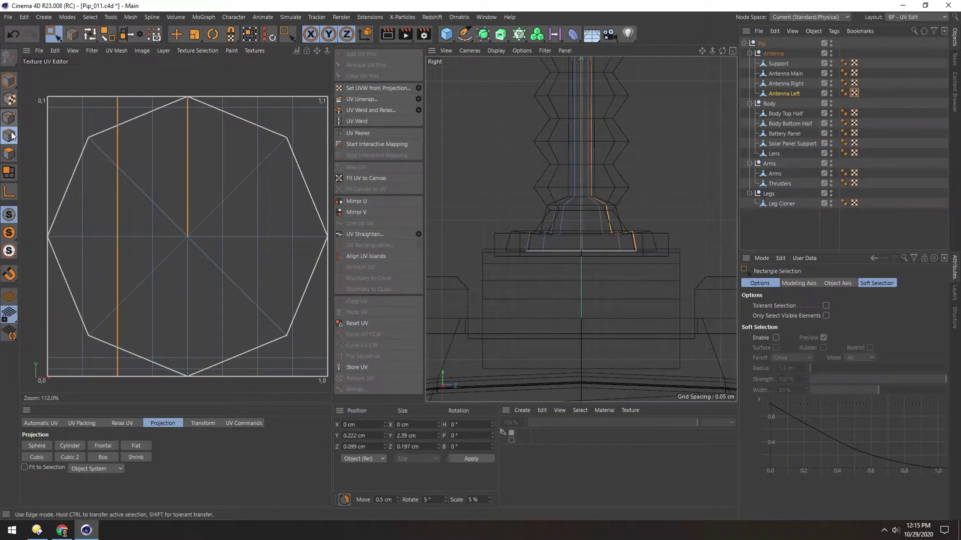
# Step: Examine the seam edges running down to Antenna Left's base in the Perspective view
pyautogui.middleClick(556, 255)
pyautogui.middleClick(481, 172)
pyautogui.keyDown('alt'); pyautogui.moveTo(626, 263); pyautogui.dragTo(483, 287); pyautogui.keyUp('alt')
pyautogui.scroll(-3, 515, 275)
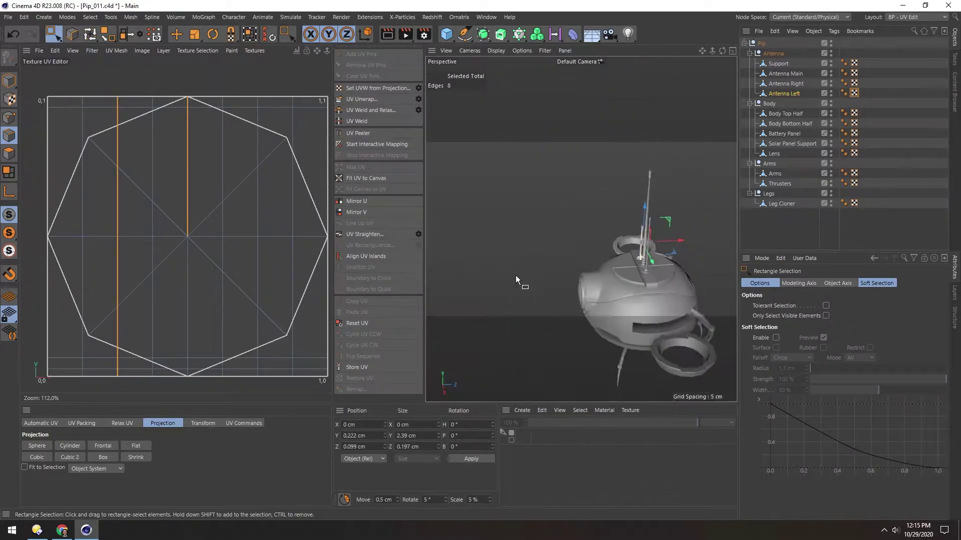
pyautogui.scroll(5, 611, 257)
pyautogui.keyDown('alt'); pyautogui.moveTo(611, 257); pyautogui.dragTo(480, 243); pyautogui.keyUp('alt')
pyautogui.scroll(5, 600, 255)
pyautogui.moveTo(621, 274)
pyautogui.keyDown('alt'); pyautogui.mouseDown()
pyautogui.moveTo(590, 263)
pyautogui.moveTo(623, 286)
pyautogui.mouseUp(); pyautogui.keyUp('alt')
pyautogui.press('e')
pyautogui.click(596, 265)
pyautogui.doubleClick(595, 265)
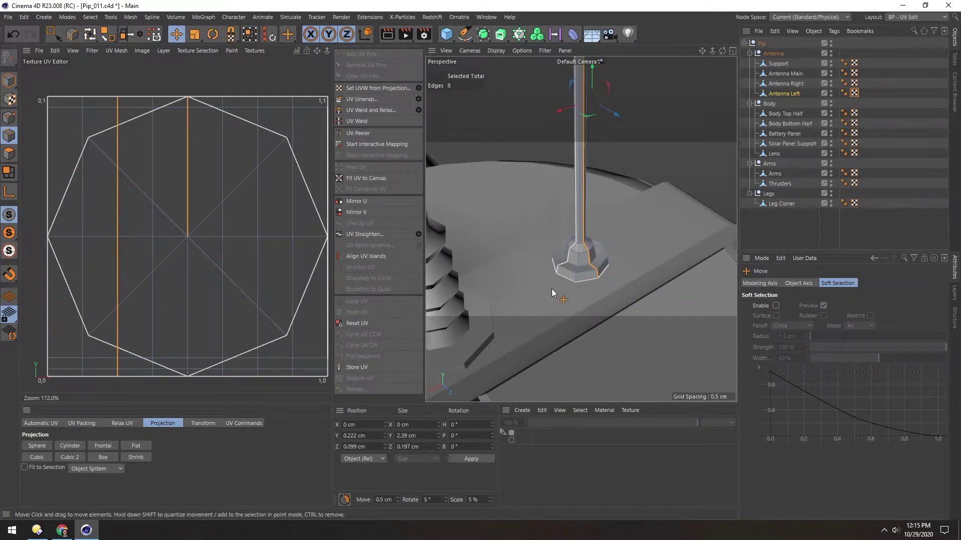
pyautogui.keyDown('alt'); pyautogui.moveTo(551, 289); pyautogui.dragTo(490, 264); pyautogui.keyUp('alt')
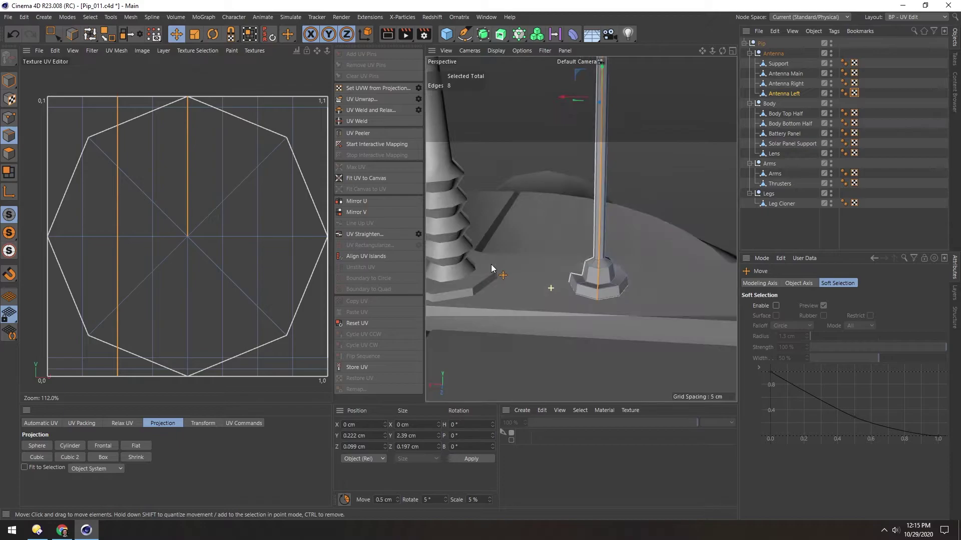
# Step: Apply a Frontal projection to Antenna Left and unwrap its UVs along the selected seam edges
pyautogui.click(361, 99)
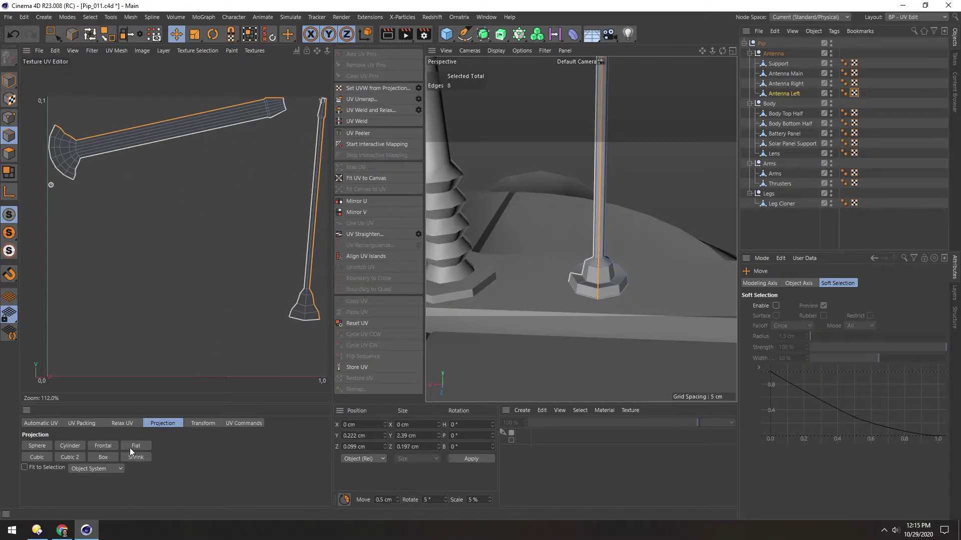
pyautogui.click(99, 445)
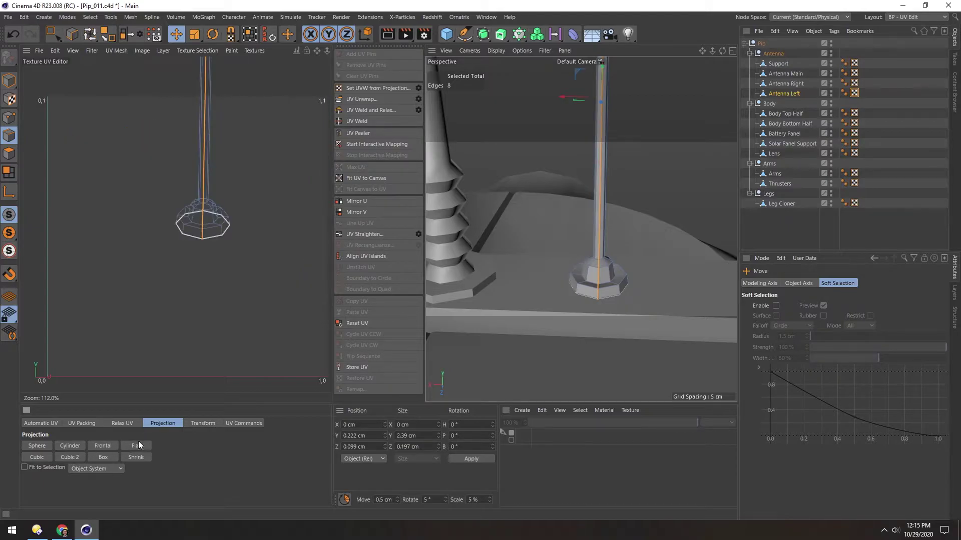
pyautogui.click(353, 100)
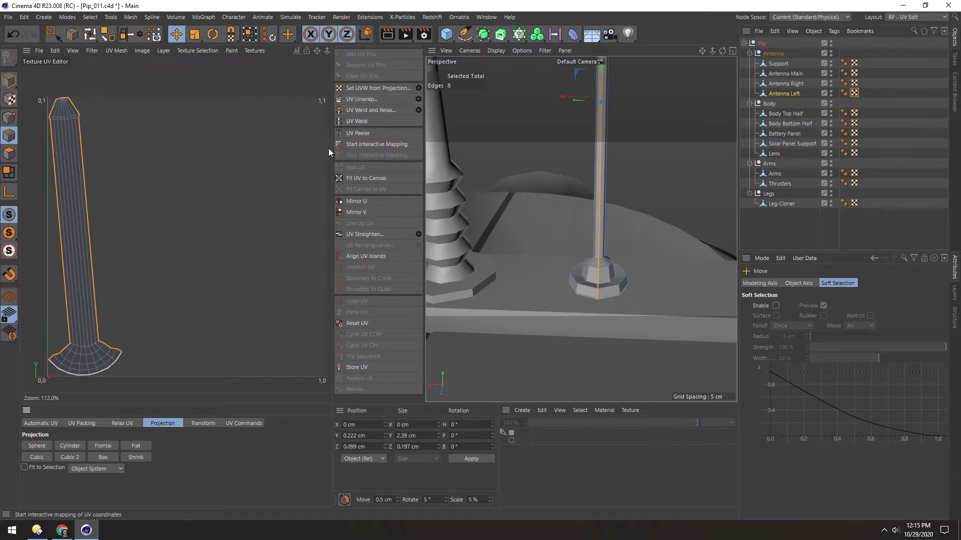
pyautogui.keyDown('alt'); pyautogui.moveTo(599, 274); pyautogui.dragTo(541, 285); pyautogui.keyUp('alt')
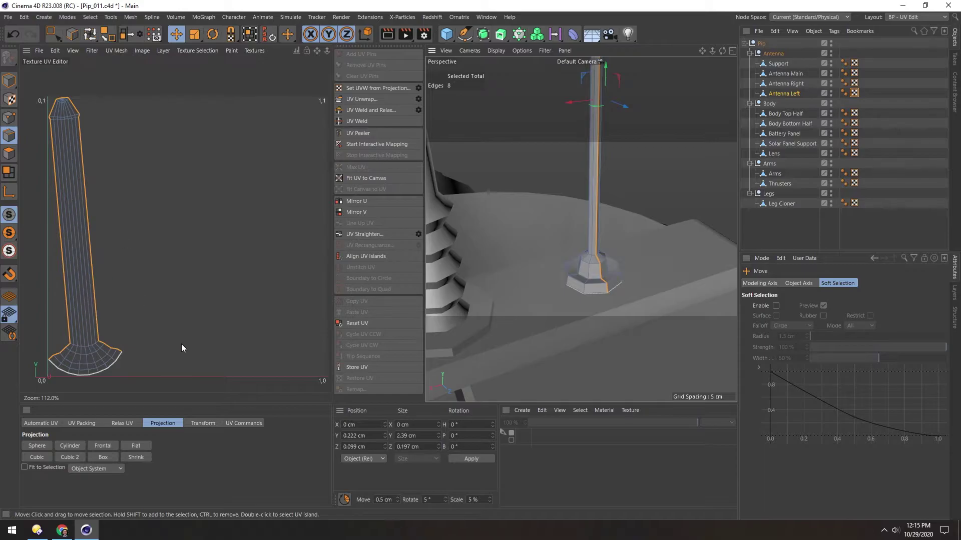
# Step: Select the Body Top Half object and apply a Frontal projection to its UVs
pyautogui.click(785, 113)
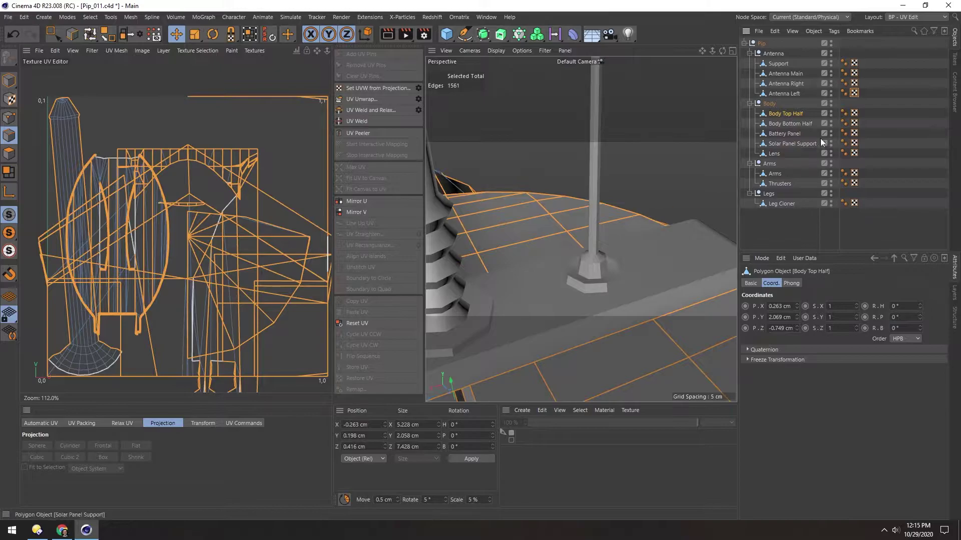
pyautogui.click(868, 115)
pyautogui.click(780, 116)
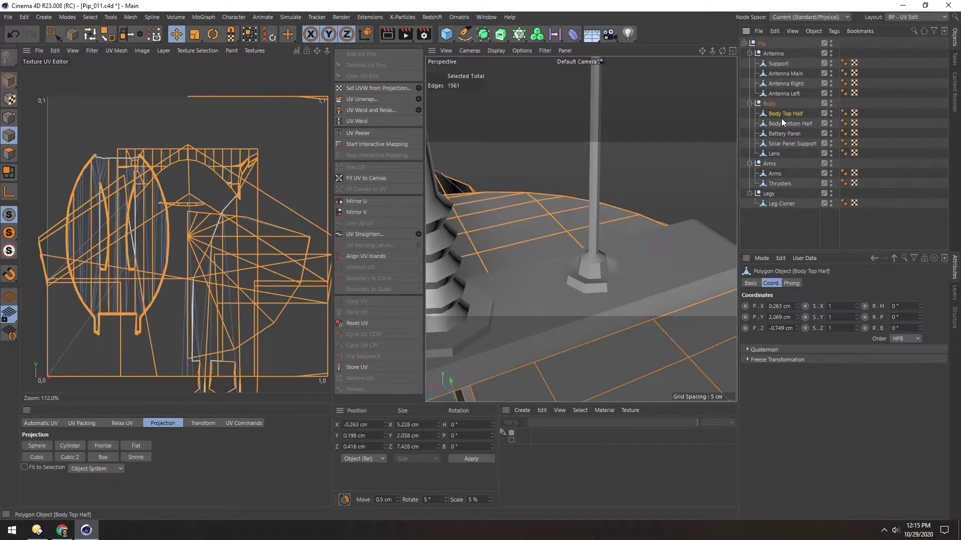
pyautogui.keyDown('alt'); pyautogui.moveTo(577, 228); pyautogui.dragTo(521, 245, button='right'); pyautogui.keyUp('alt')
pyautogui.keyDown('alt'); pyautogui.moveTo(521, 244); pyautogui.dragTo(580, 221); pyautogui.keyUp('alt')
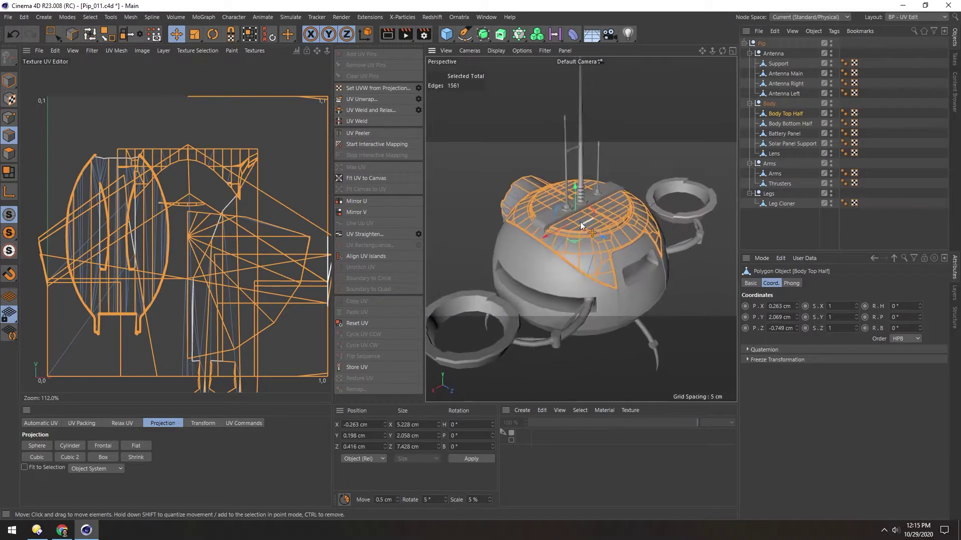
pyautogui.click(107, 447)
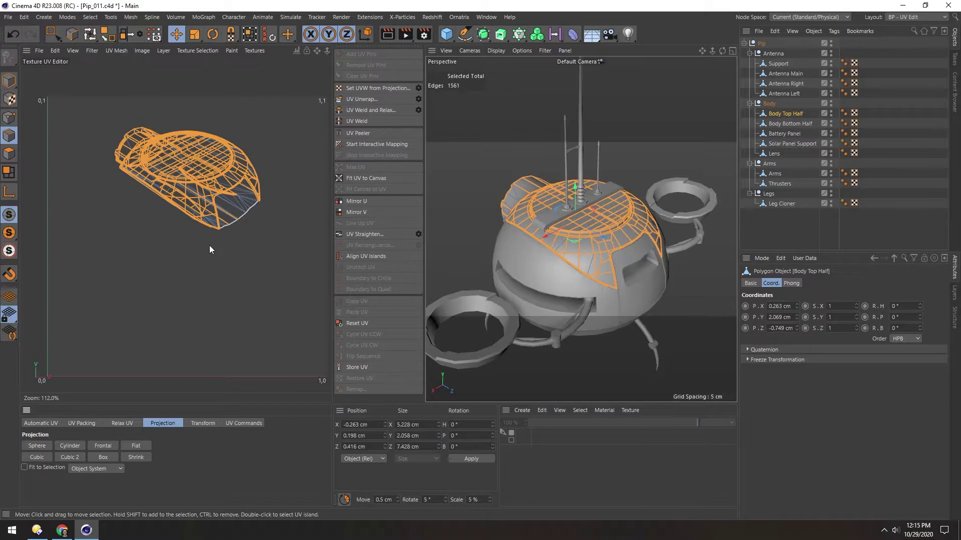
# Step: Isolate Body Top Half in the viewport and switch to polygon selection
pyautogui.keyDown('alt'); pyautogui.moveTo(536, 246); pyautogui.dragTo(562, 235, button='right'); pyautogui.keyUp('alt')
pyautogui.moveTo(562, 235)
pyautogui.keyDown('alt'); pyautogui.mouseDown()
pyautogui.moveTo(586, 245)
pyautogui.moveTo(570, 234)
pyautogui.mouseUp(); pyautogui.keyUp('alt')
pyautogui.keyDown('alt'); pyautogui.moveTo(570, 235); pyautogui.dragTo(640, 209, button='right'); pyautogui.keyUp('alt')
pyautogui.keyDown('alt'); pyautogui.moveTo(646, 196); pyautogui.dragTo(625, 185); pyautogui.keyUp('alt')
pyautogui.keyDown('alt'); pyautogui.moveTo(626, 184); pyautogui.dragTo(544, 184, button='right'); pyautogui.keyUp('alt')
pyautogui.keyDown('alt'); pyautogui.moveTo(544, 184); pyautogui.dragTo(546, 233, button='middle'); pyautogui.keyUp('alt')
pyautogui.keyDown('alt'); pyautogui.moveTo(545, 233); pyautogui.dragTo(553, 204); pyautogui.keyUp('alt')
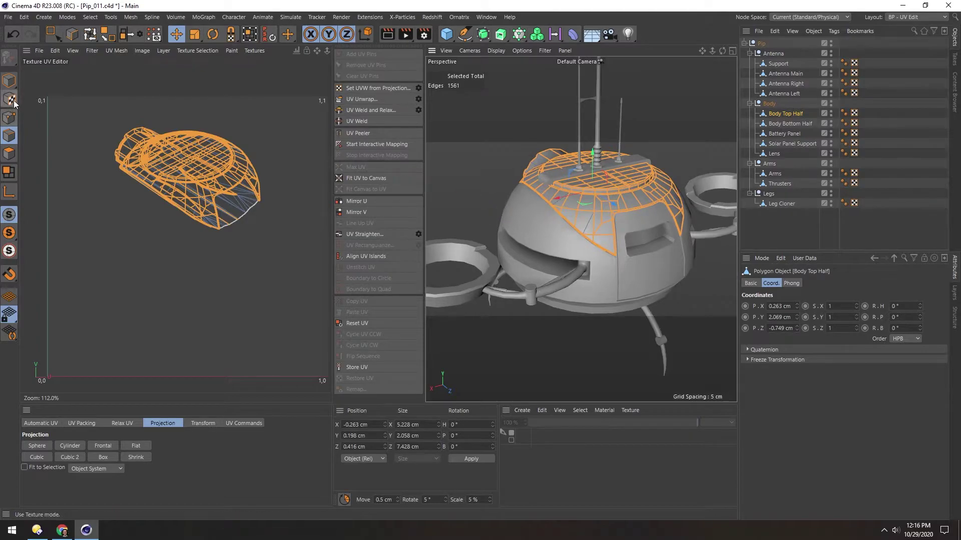
pyautogui.click(9, 84)
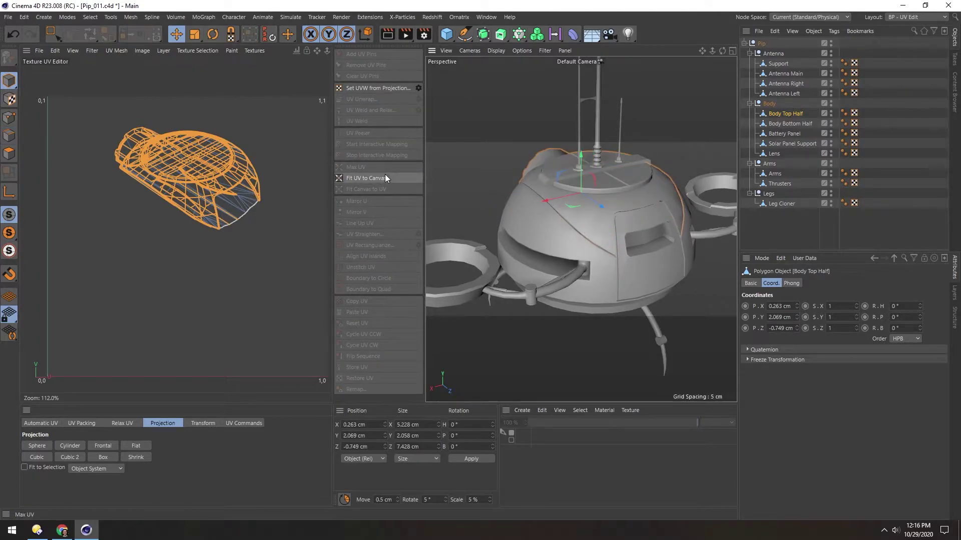
pyautogui.click(8, 250)
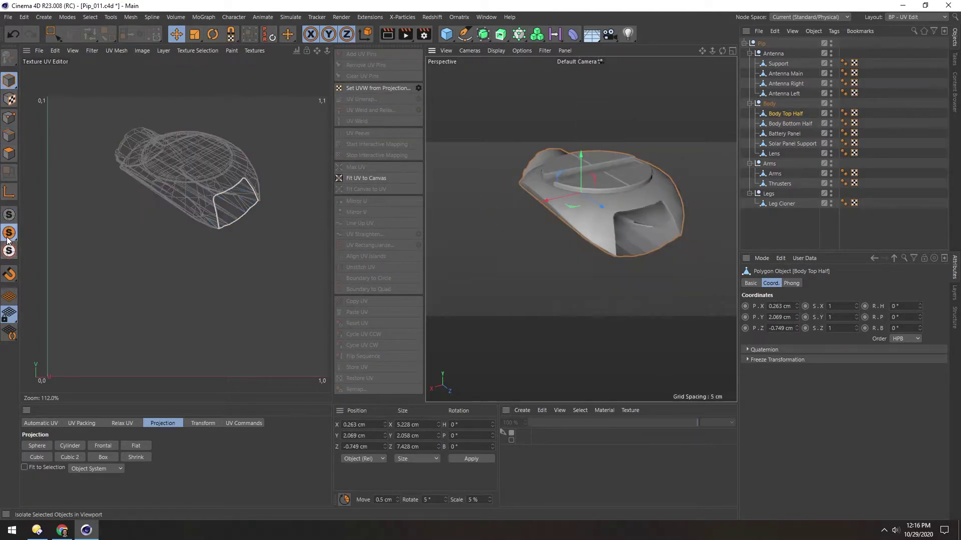
pyautogui.moveTo(602, 175)
pyautogui.keyDown('alt'); pyautogui.mouseDown()
pyautogui.moveTo(634, 132)
pyautogui.moveTo(546, 217)
pyautogui.moveTo(608, 172)
pyautogui.moveTo(622, 181)
pyautogui.moveTo(658, 164)
pyautogui.moveTo(572, 183)
pyautogui.moveTo(608, 185)
pyautogui.moveTo(605, 175)
pyautogui.mouseUp(); pyautogui.keyUp('alt')
pyautogui.click(9, 154)
pyautogui.scroll(2, 596, 198)
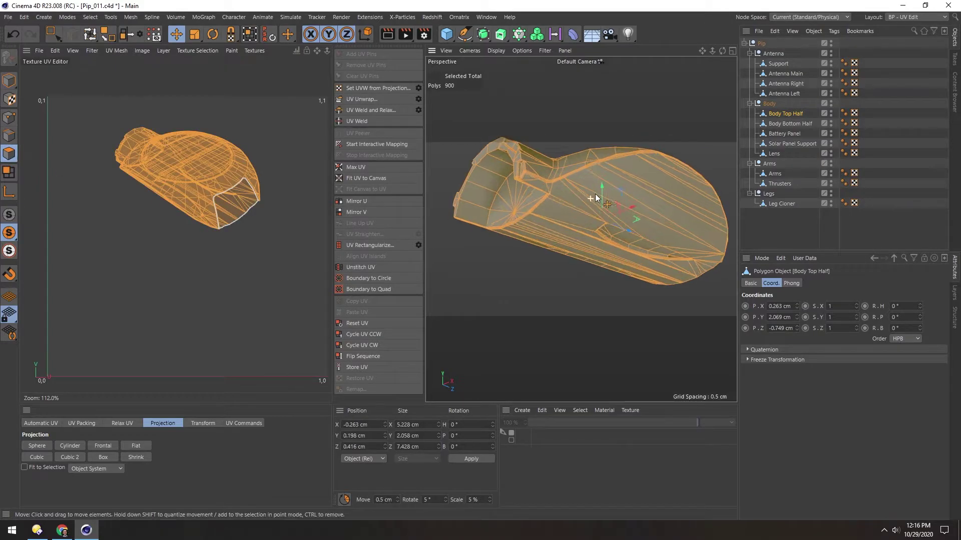
# Step: Select the hidden polygons across Body Top Half's underside, including the inner faces of its two slots, and delete them
pyautogui.scroll(5, 591, 199)
pyautogui.middleClick(536, 217)
pyautogui.click(408, 199)
pyautogui.keyDown('alt'); pyautogui.moveTo(564, 236); pyautogui.dragTo(374, 218); pyautogui.keyUp('alt')
pyautogui.keyDown('shift'); pyautogui.click(446, 270); pyautogui.keyUp('shift')
pyautogui.keyDown('shift'); pyautogui.click(486, 158); pyautogui.keyUp('shift')
pyautogui.scroll(-3, 539, 226)
pyautogui.keyDown('shift'); pyautogui.click(375, 218); pyautogui.keyUp('shift')
pyautogui.keyDown('alt'); pyautogui.moveTo(415, 250); pyautogui.dragTo(451, 215); pyautogui.keyUp('alt')
pyautogui.keyDown('alt'); pyautogui.moveTo(588, 167); pyautogui.dragTo(510, 173); pyautogui.keyUp('alt')
pyautogui.keyDown('alt'); pyautogui.moveTo(421, 223); pyautogui.dragTo(550, 364); pyautogui.keyUp('alt')
pyautogui.scroll(-3, 411, 239)
pyautogui.keyDown('shift'); pyautogui.click(605, 289); pyautogui.keyUp('shift')
pyautogui.keyDown('alt'); pyautogui.moveTo(542, 308); pyautogui.dragTo(590, 302); pyautogui.keyUp('alt')
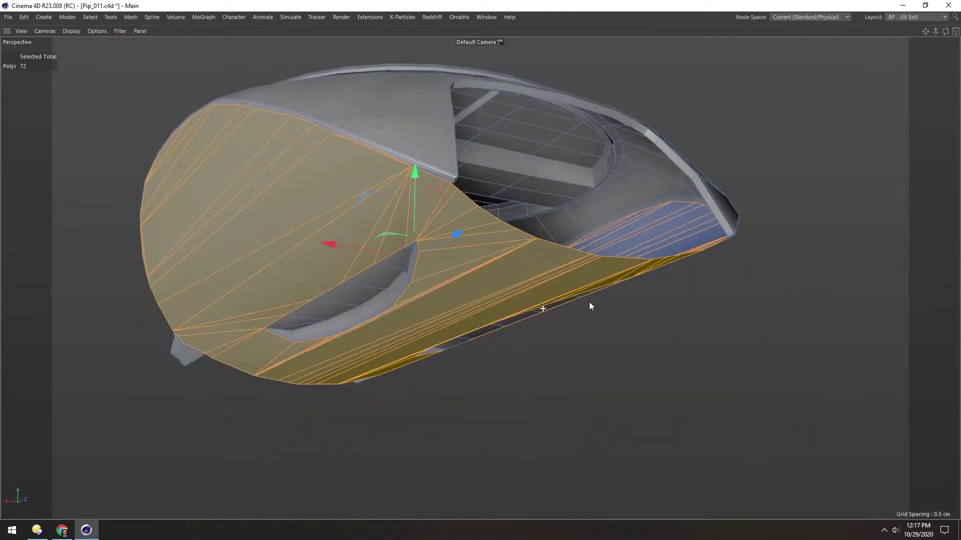
pyautogui.keyDown('alt'); pyautogui.moveTo(335, 303); pyautogui.dragTo(457, 351); pyautogui.keyUp('alt')
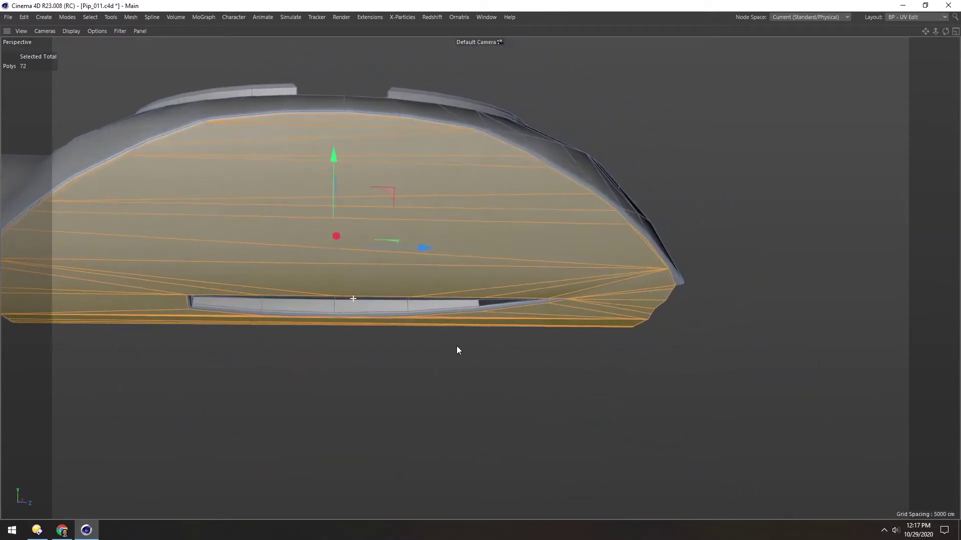
pyautogui.keyDown('alt'); pyautogui.moveTo(371, 300); pyautogui.dragTo(229, 304); pyautogui.keyUp('alt')
pyautogui.keyDown('alt'); pyautogui.moveTo(360, 296); pyautogui.dragTo(387, 264); pyautogui.keyUp('alt')
pyautogui.keyDown('shift'); pyautogui.click(330, 266); pyautogui.keyUp('shift')
pyautogui.keyDown('alt'); pyautogui.moveTo(422, 290); pyautogui.dragTo(324, 278); pyautogui.keyUp('alt')
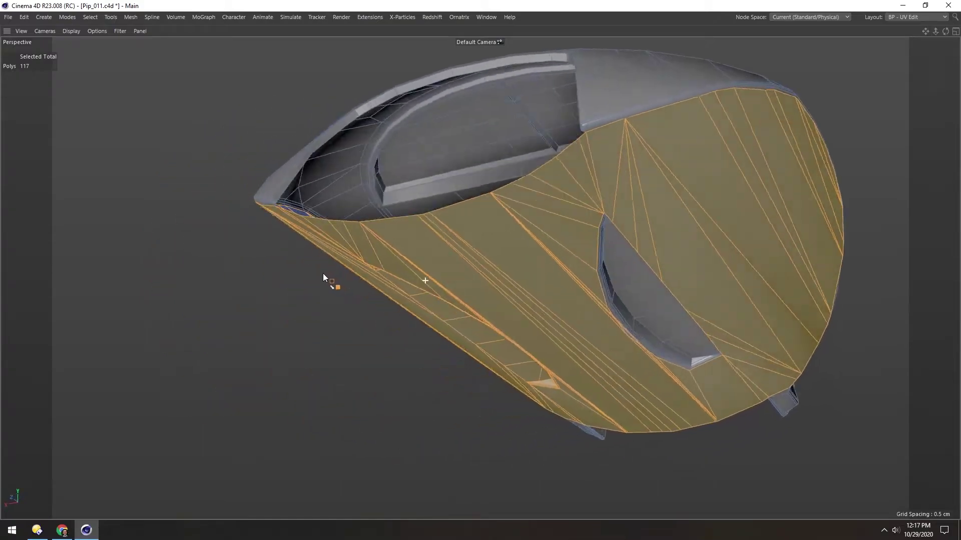
pyautogui.keyDown('shift'); pyautogui.click(598, 280); pyautogui.keyUp('shift')
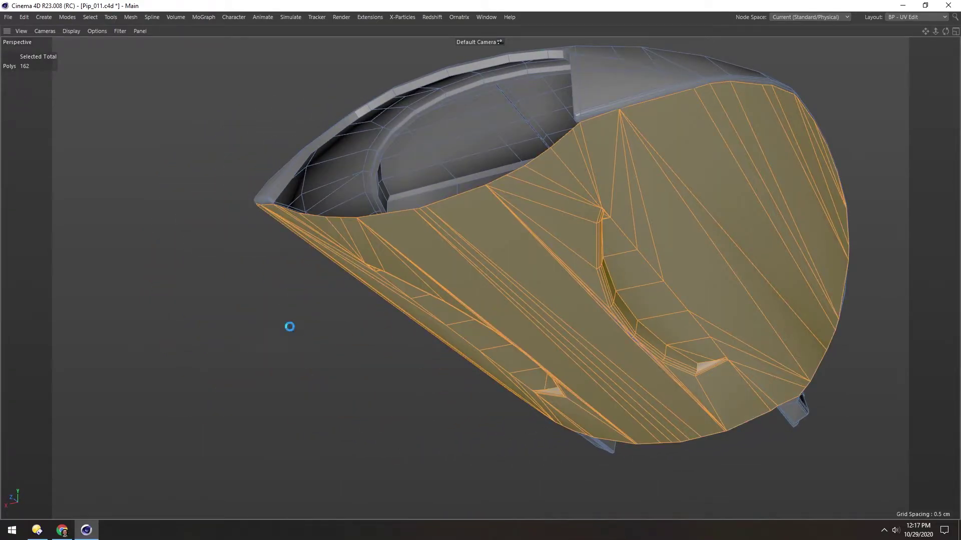
pyautogui.press('Delete')
pyautogui.keyDown('alt'); pyautogui.moveTo(530, 315); pyautogui.dragTo(359, 320); pyautogui.keyUp('alt')
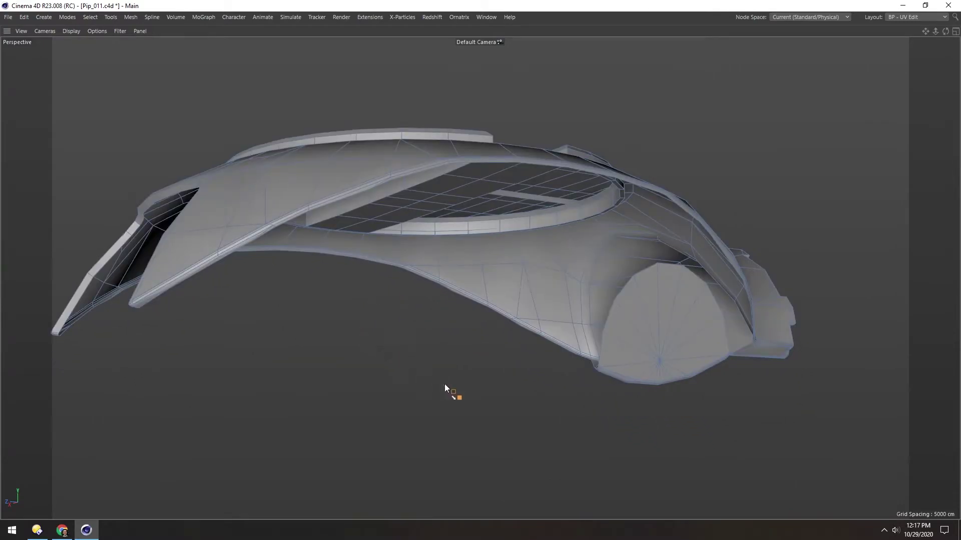
pyautogui.keyDown('alt'); pyautogui.moveTo(395, 350); pyautogui.dragTo(404, 270); pyautogui.keyUp('alt')
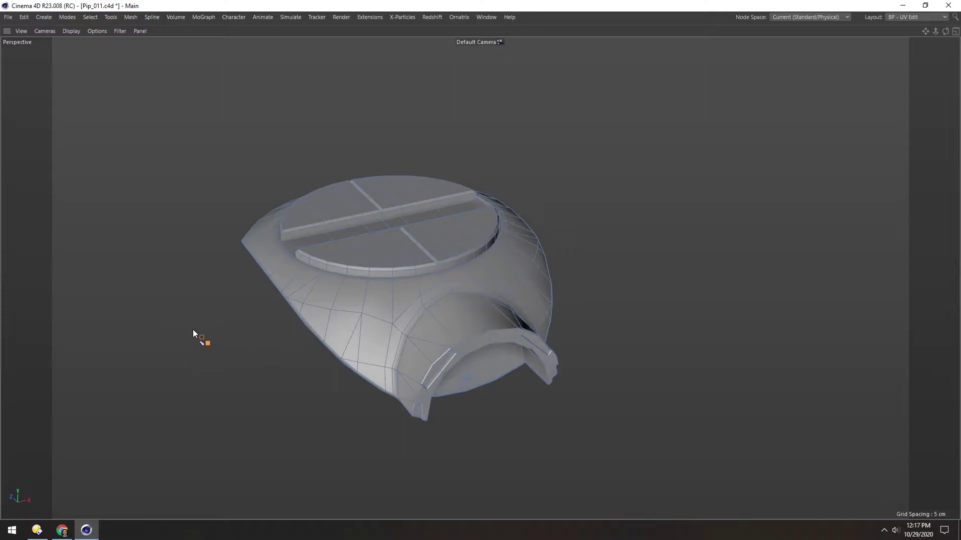
pyautogui.hotkey('ctrl', 'Tab')
# Step: Select the Body Bottom Half object and isolate it in the viewport instead of Body Top Half
pyautogui.click(774, 124)
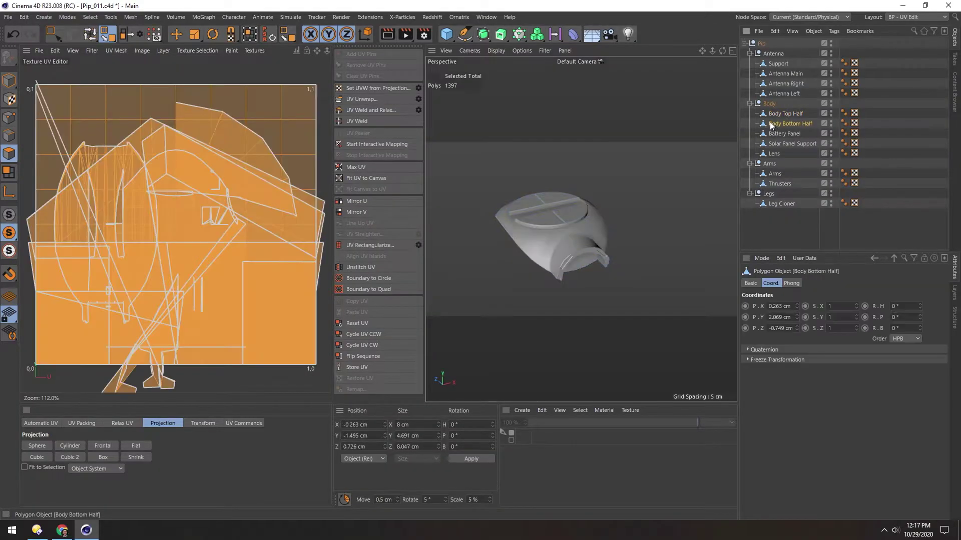
pyautogui.click(9, 215)
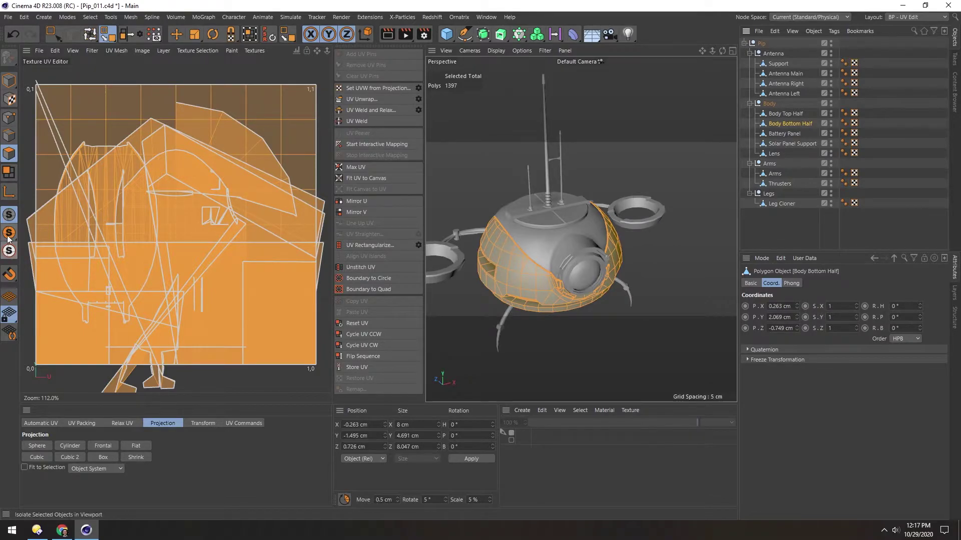
pyautogui.click(7, 237)
# Step: Select the hidden inner polygons of Body Bottom Half and delete them
pyautogui.hotkey('ctrl', 'Tab')
pyautogui.click(387, 196)
pyautogui.keyDown('alt'); pyautogui.moveTo(387, 196); pyautogui.dragTo(598, 149); pyautogui.keyUp('alt')
pyautogui.scroll(4, 322, 242)
pyautogui.keyDown('alt'); pyautogui.moveTo(322, 242); pyautogui.dragTo(216, 300); pyautogui.keyUp('alt')
pyautogui.press('q')
pyautogui.press('q')
pyautogui.moveTo(199, 263)
pyautogui.keyDown('alt'); pyautogui.mouseDown()
pyautogui.moveTo(159, 170)
pyautogui.moveTo(226, 181)
pyautogui.moveTo(155, 162)
pyautogui.mouseUp(); pyautogui.keyUp('alt')
pyautogui.press('9')
pyautogui.moveTo(155, 163)
pyautogui.mouseDown()
pyautogui.moveTo(170, 199)
pyautogui.moveTo(509, 399)
pyautogui.moveTo(450, 365)
pyautogui.moveTo(601, 318)
pyautogui.moveTo(511, 118)
pyautogui.moveTo(280, 209)
pyautogui.moveTo(300, 200)
pyautogui.mouseUp()
pyautogui.moveTo(300, 200)
pyautogui.keyDown('alt'); pyautogui.mouseDown()
pyautogui.moveTo(494, 272)
pyautogui.moveTo(210, 220)
pyautogui.mouseUp(); pyautogui.keyUp('alt')
pyautogui.moveTo(210, 220)
pyautogui.keyDown('alt'); pyautogui.mouseDown()
pyautogui.moveTo(380, 154)
pyautogui.moveTo(631, 380)
pyautogui.mouseUp(); pyautogui.keyUp('alt')
pyautogui.moveTo(631, 380)
pyautogui.keyDown('alt'); pyautogui.mouseDown()
pyautogui.moveTo(205, 355)
pyautogui.moveTo(223, 378)
pyautogui.moveTo(289, 270)
pyautogui.mouseUp(); pyautogui.keyUp('alt')
pyautogui.keyDown('alt'); pyautogui.moveTo(845, 296); pyautogui.dragTo(523, 257, button='middle'); pyautogui.keyUp('alt')
pyautogui.keyDown('alt'); pyautogui.moveTo(337, 200); pyautogui.dragTo(408, 294); pyautogui.keyUp('alt')
pyautogui.press('Delete')
pyautogui.keyDown('alt'); pyautogui.moveTo(380, 298); pyautogui.dragTo(1, 178); pyautogui.keyUp('alt')
pyautogui.hotkey('ctrl', 'Tab')
# Step: Try to select the polygons around Body Bottom Half's inner recess with Lasso Selection and Live Selection
pyautogui.click(9, 152)
pyautogui.press('0')
pyautogui.keyDown('alt'); pyautogui.moveTo(497, 244); pyautogui.dragTo(488, 196); pyautogui.keyUp('alt')
pyautogui.keyDown('alt'); pyautogui.moveTo(488, 196); pyautogui.dragTo(504, 211, button='right'); pyautogui.keyUp('alt')
pyautogui.keyDown('alt'); pyautogui.moveTo(504, 211); pyautogui.dragTo(495, 139); pyautogui.keyUp('alt')
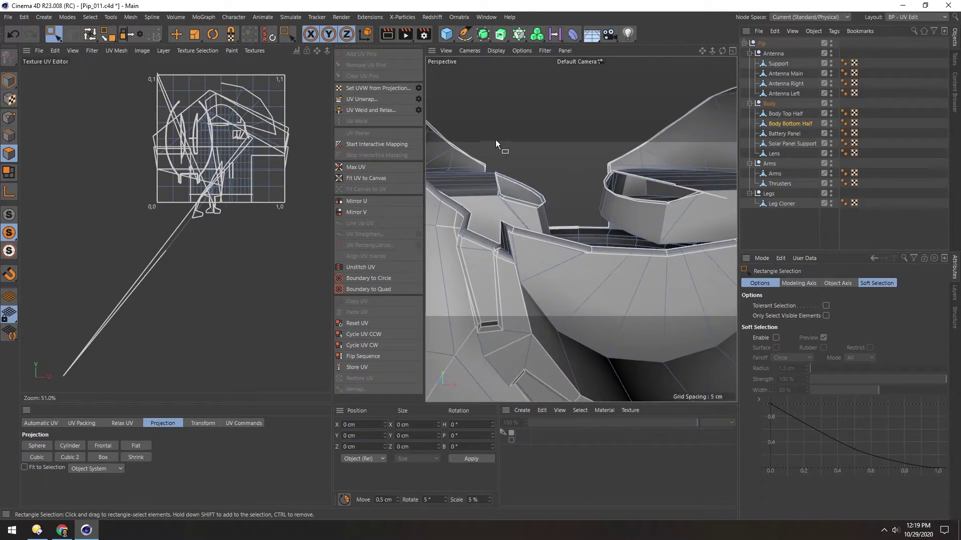
pyautogui.click(53, 36)
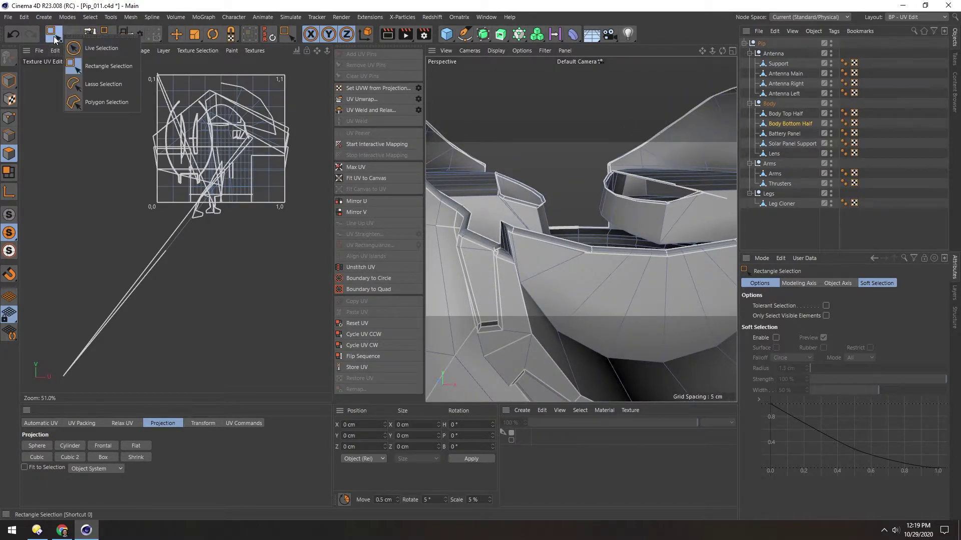
pyautogui.click(76, 84)
pyautogui.moveTo(491, 174)
pyautogui.mouseDown()
pyautogui.moveTo(507, 208)
pyautogui.moveTo(550, 213)
pyautogui.moveTo(547, 179)
pyautogui.moveTo(484, 184)
pyautogui.moveTo(458, 209)
pyautogui.moveTo(493, 202)
pyautogui.moveTo(499, 170)
pyautogui.moveTo(534, 206)
pyautogui.moveTo(511, 172)
pyautogui.moveTo(437, 185)
pyautogui.moveTo(479, 174)
pyautogui.moveTo(506, 198)
pyautogui.mouseUp()
pyautogui.scroll(4, 505, 170)
pyautogui.press('9')
pyautogui.scroll(-4, 471, 189)
pyautogui.click(506, 198)
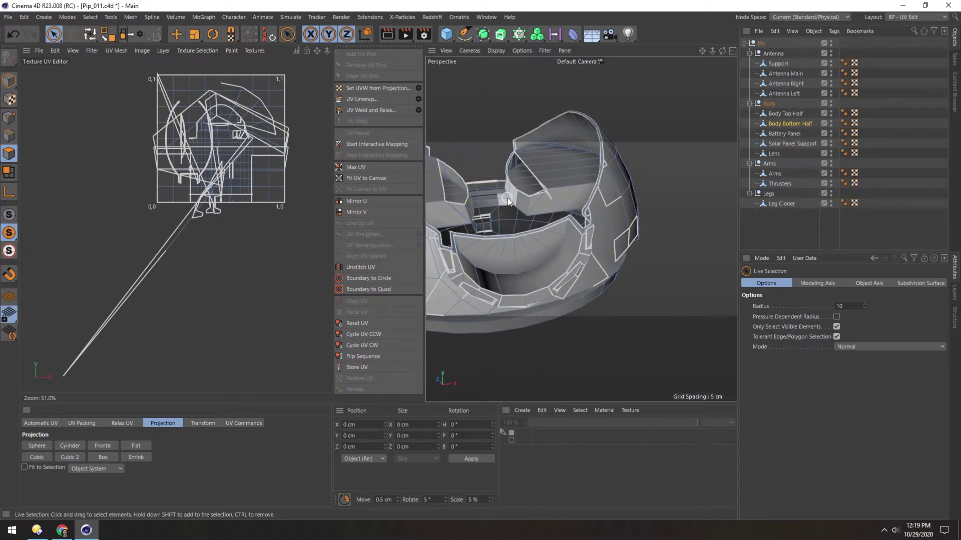
# Step: Try to lasso-select polygons at the corner of Body Bottom Half's side recess and clear the selection
pyautogui.scroll(5, 517, 190)
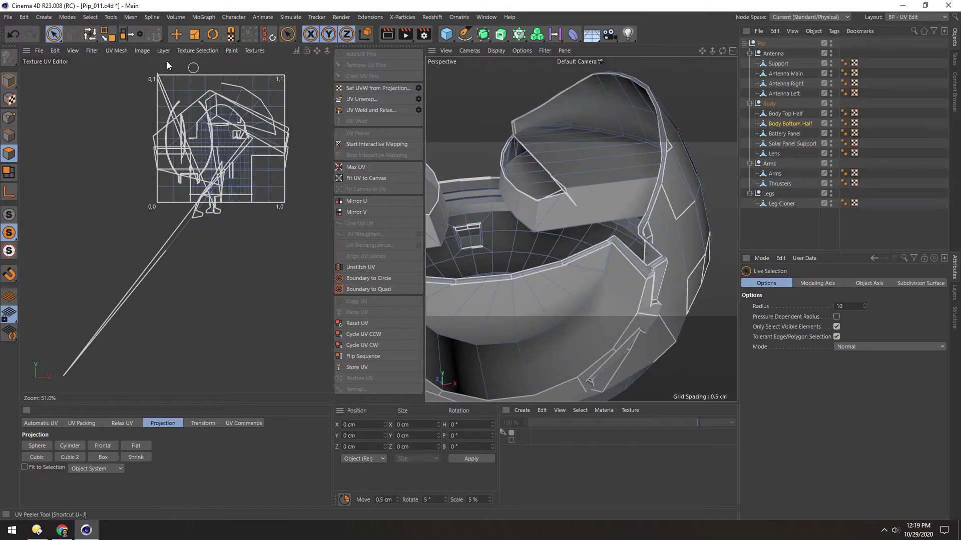
pyautogui.click(50, 36)
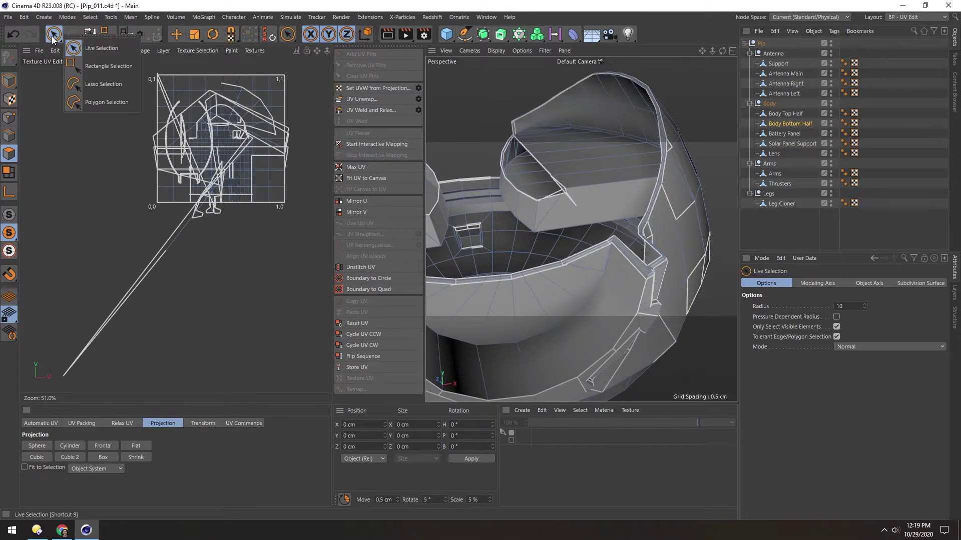
pyautogui.click(75, 85)
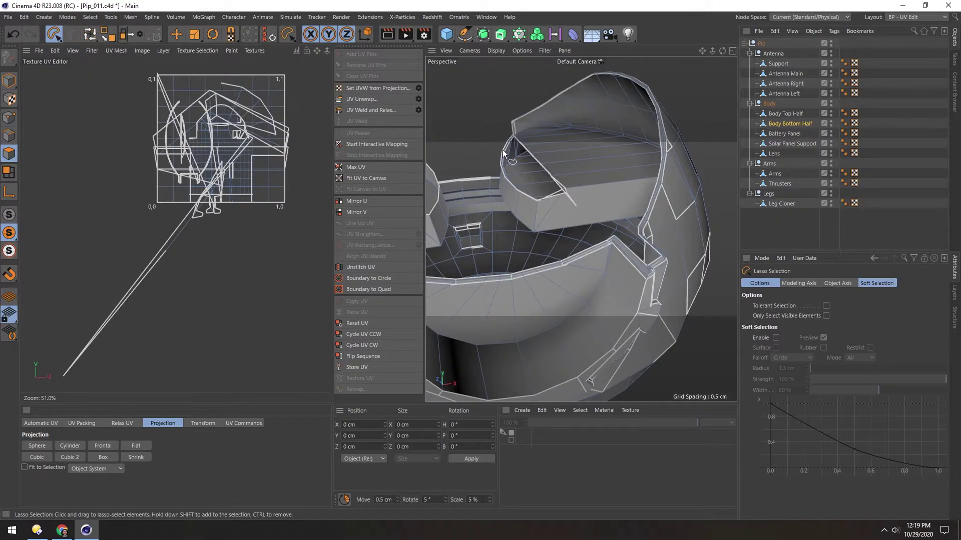
pyautogui.press('0')
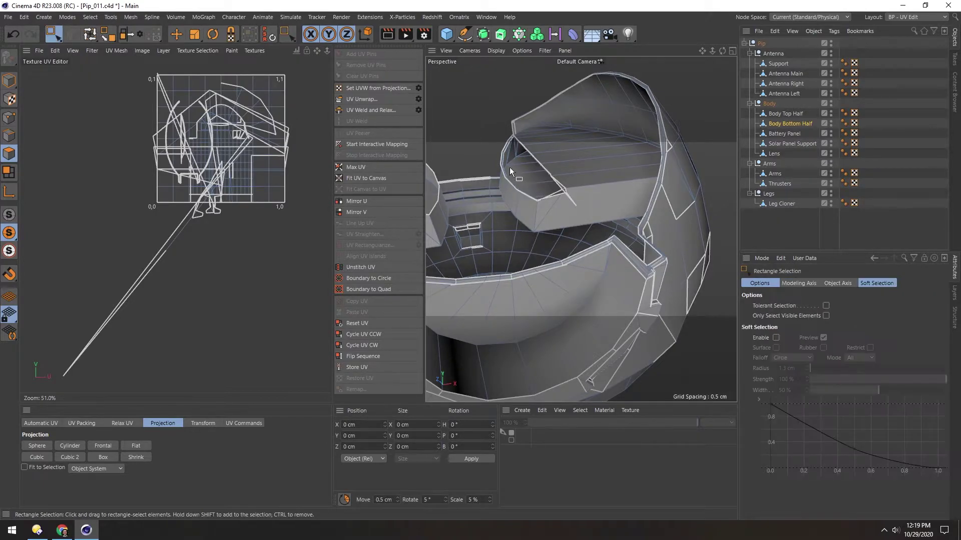
pyautogui.press('9')
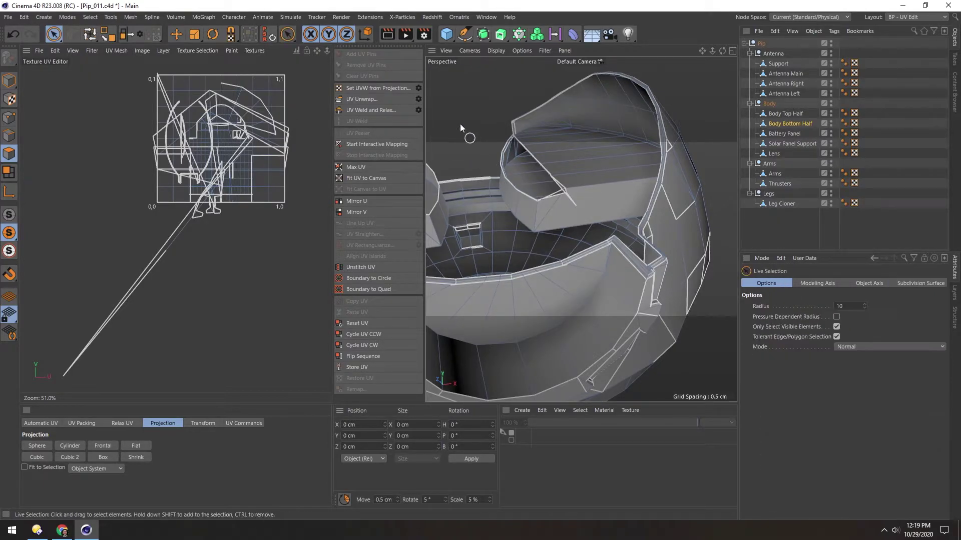
pyautogui.press('8')
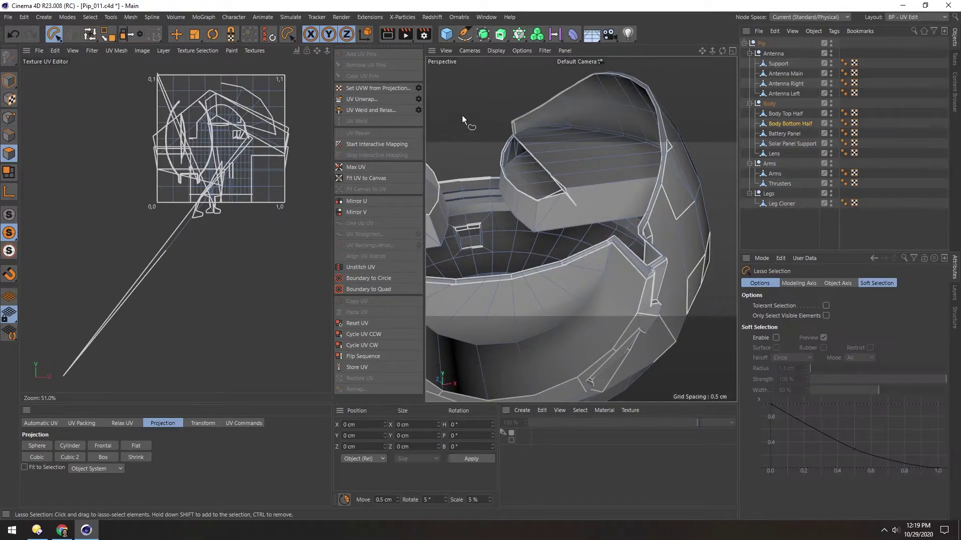
pyautogui.moveTo(458, 125)
pyautogui.mouseDown()
pyautogui.moveTo(453, 98)
pyautogui.moveTo(452, 120)
pyautogui.mouseUp()
pyautogui.keyDown('alt'); pyautogui.moveTo(538, 206); pyautogui.dragTo(509, 176); pyautogui.keyUp('alt')
pyautogui.keyDown('alt'); pyautogui.moveTo(510, 176); pyautogui.dragTo(557, 212, button='right'); pyautogui.keyUp('alt')
pyautogui.moveTo(494, 190)
pyautogui.mouseDown()
pyautogui.moveTo(583, 183)
pyautogui.moveTo(505, 186)
pyautogui.mouseUp()
pyautogui.keyDown('alt'); pyautogui.moveTo(530, 190); pyautogui.dragTo(604, 244); pyautogui.keyUp('alt')
pyautogui.hotkey('ctrl', 'shift', 'a')
# Step: Change the interface layout to Startup (User) and switch Body Bottom Half to edge selection
pyautogui.hotkey('ctrl', 'Tab')
pyautogui.moveTo(514, 299)
pyautogui.keyDown('alt'); pyautogui.mouseDown()
pyautogui.moveTo(300, 298)
pyautogui.moveTo(326, 260)
pyautogui.mouseUp(); pyautogui.keyUp('alt')
pyautogui.hotkey('ctrl', 'Tab')
pyautogui.click(897, 17)
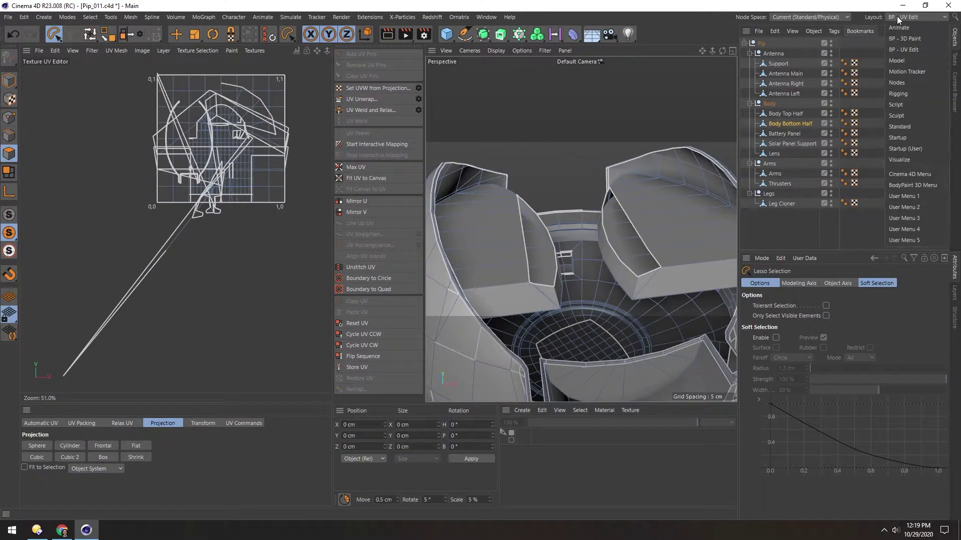
pyautogui.click(895, 148)
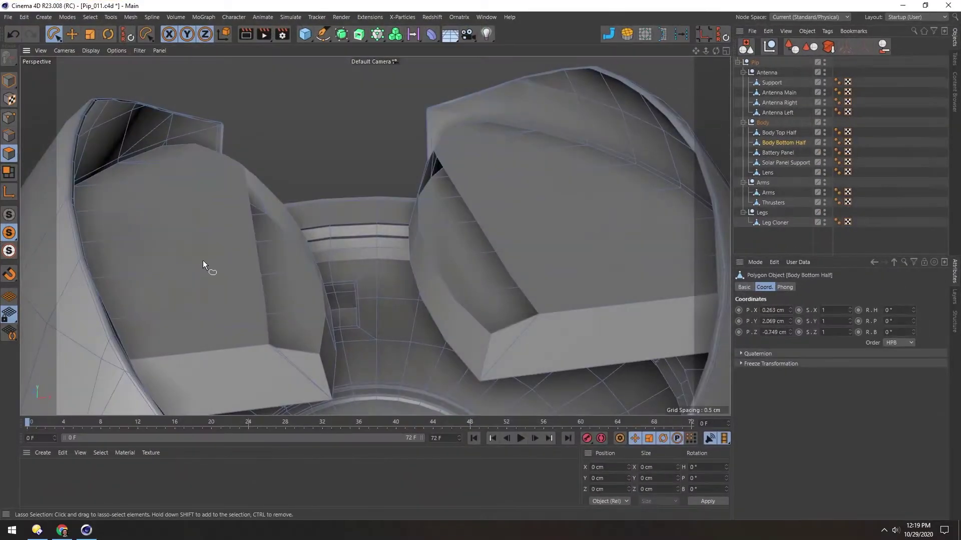
pyautogui.click(9, 135)
pyautogui.keyDown('alt'); pyautogui.moveTo(252, 228); pyautogui.dragTo(289, 238); pyautogui.keyUp('alt')
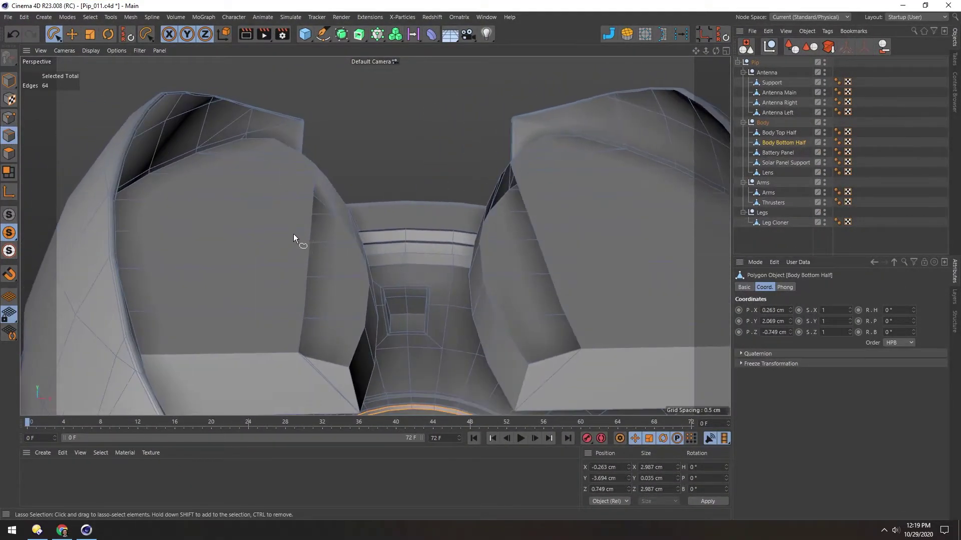
# Step: Try to remove elements at the corner of Body Bottom Half's side recess with the Polygon Pen and undo both attempts
pyautogui.press('e')
pyautogui.keyDown('alt'); pyautogui.moveTo(320, 180); pyautogui.dragTo(326, 178); pyautogui.keyUp('alt')
pyautogui.scroll(2, 326, 177)
pyautogui.scroll(2, 358, 191)
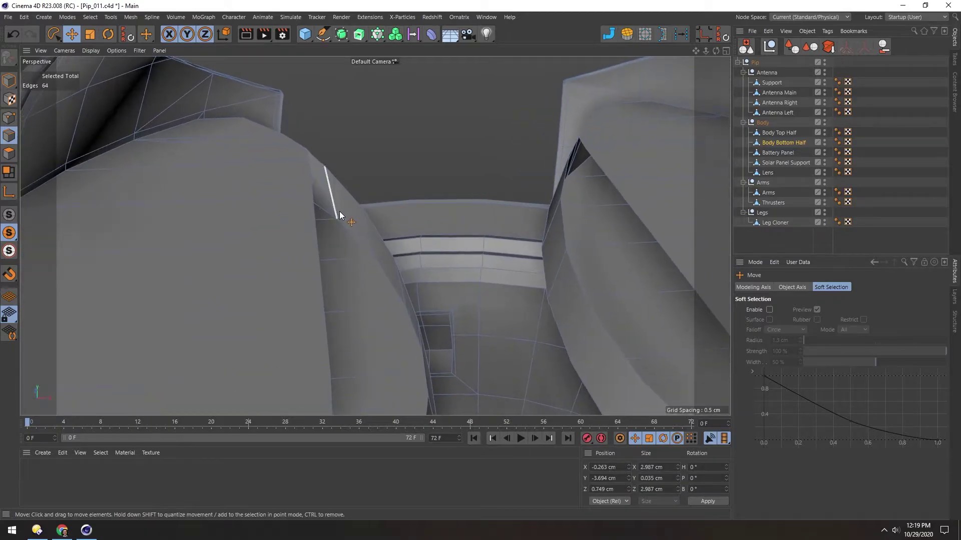
pyautogui.press('m')
pyautogui.press('e')
pyautogui.moveTo(333, 199)
pyautogui.keyDown('alt'); pyautogui.mouseDown()
pyautogui.moveTo(344, 201)
pyautogui.moveTo(332, 210)
pyautogui.mouseUp(); pyautogui.keyUp('alt')
pyautogui.moveTo(322, 168)
pyautogui.keyDown('alt'); pyautogui.mouseDown()
pyautogui.moveTo(338, 230)
pyautogui.moveTo(313, 170)
pyautogui.mouseUp(); pyautogui.keyUp('alt')
pyautogui.keyDown('ctrl'); pyautogui.click(308, 163); pyautogui.keyUp('ctrl')
pyautogui.keyDown('ctrl'); pyautogui.click(308, 181); pyautogui.keyUp('ctrl')
pyautogui.hotkey('ctrl', 'z')
pyautogui.hotkey('ctrl', 'z')
# Step: Switch Body Bottom Half to point mode and move the stray points around its side recess with the Polygon Pen
pyautogui.moveTo(317, 229)
pyautogui.keyDown('alt'); pyautogui.mouseDown()
pyautogui.moveTo(366, 237)
pyautogui.moveTo(323, 231)
pyautogui.moveTo(316, 252)
pyautogui.moveTo(321, 237)
pyautogui.mouseUp(); pyautogui.keyUp('alt')
pyautogui.click(9, 117)
pyautogui.keyDown('alt'); pyautogui.moveTo(354, 143); pyautogui.dragTo(369, 216); pyautogui.keyUp('alt')
pyautogui.keyDown('alt'); pyautogui.moveTo(372, 346); pyautogui.dragTo(184, 171); pyautogui.keyUp('alt')
pyautogui.scroll(-4, 422, 255)
pyautogui.scroll(5, 326, 301)
pyautogui.keyDown('alt'); pyautogui.moveTo(327, 301); pyautogui.dragTo(364, 292); pyautogui.keyUp('alt')
pyautogui.keyDown('alt'); pyautogui.moveTo(318, 224); pyautogui.dragTo(350, 236); pyautogui.keyUp('alt')
pyautogui.moveTo(383, 298); pyautogui.dragTo(407, 332)
pyautogui.keyDown('alt'); pyautogui.moveTo(404, 278); pyautogui.dragTo(438, 270); pyautogui.keyUp('alt')
pyautogui.moveTo(438, 270); pyautogui.dragTo(455, 150)
pyautogui.scroll(-5, 475, 302)
pyautogui.scroll(3, 292, 210)
pyautogui.moveTo(293, 209)
pyautogui.keyDown('alt'); pyautogui.mouseDown()
pyautogui.moveTo(149, 203)
pyautogui.moveTo(201, 239)
pyautogui.moveTo(389, 162)
pyautogui.moveTo(290, 205)
pyautogui.mouseUp(); pyautogui.keyUp('alt')
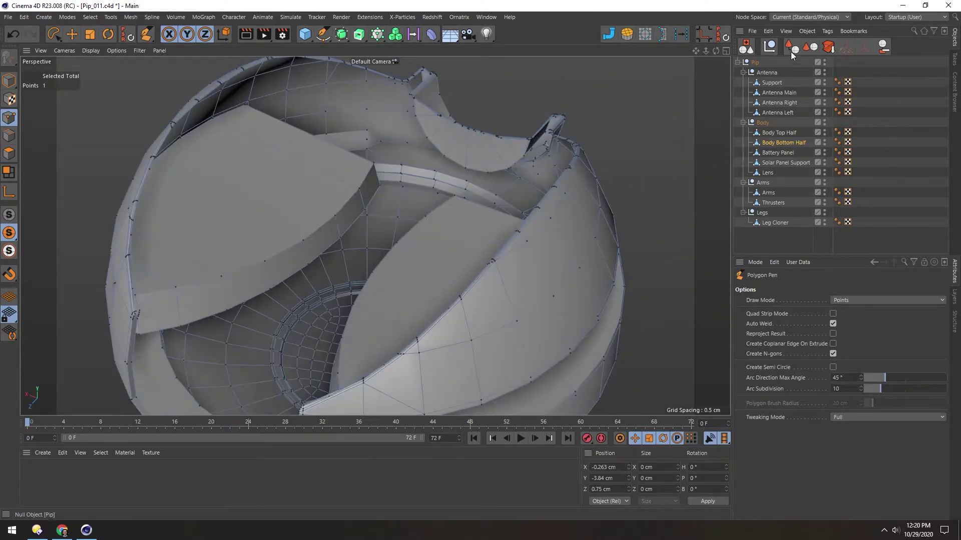
# Step: Change the layout to BP - UV Edit, select Body Top Half in model mode and turn off viewport solo
pyautogui.click(900, 17)
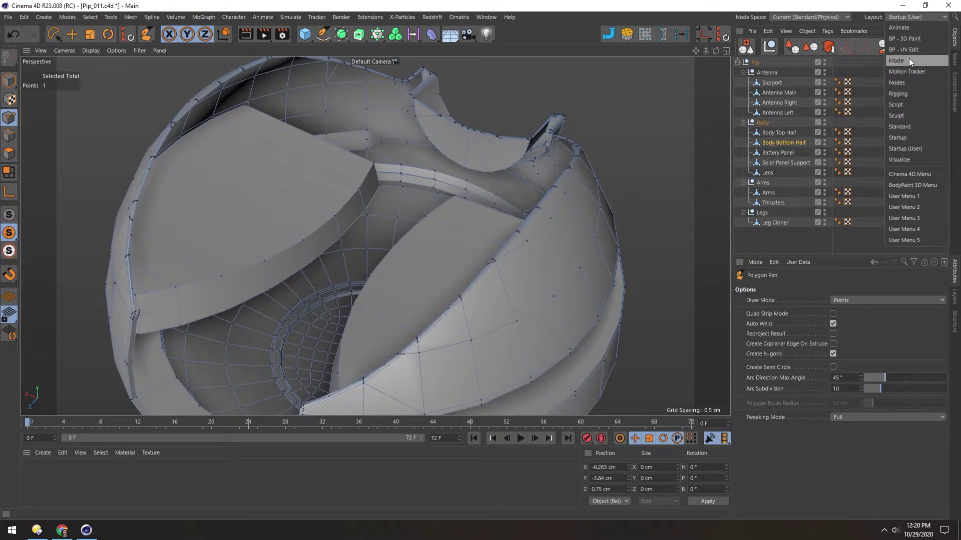
pyautogui.click(905, 51)
pyautogui.click(785, 114)
pyautogui.click(9, 80)
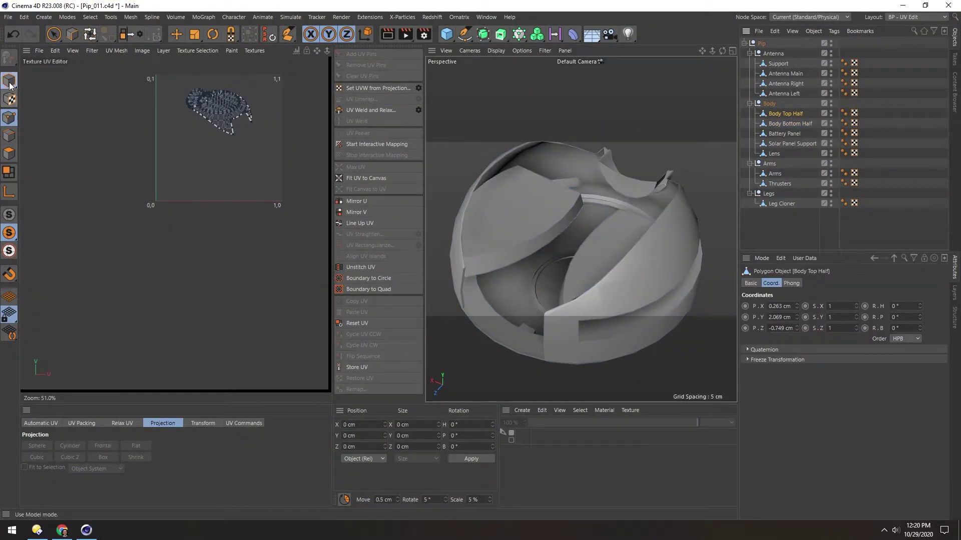
pyautogui.click(9, 214)
# Step: Apply a Frontal UV projection to Body Top Half from an angled view of the robot
pyautogui.keyDown('alt'); pyautogui.moveTo(222, 132); pyautogui.dragTo(173, 217, button='middle'); pyautogui.keyUp('alt')
pyautogui.scroll(5, 163, 193)
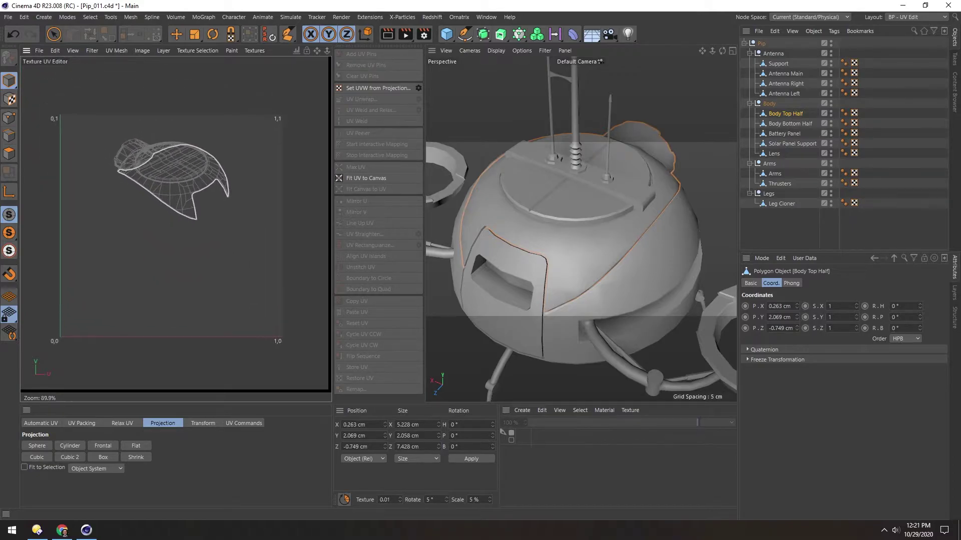
pyautogui.scroll(-5, 572, 205)
pyautogui.keyDown('alt'); pyautogui.moveTo(573, 205); pyautogui.dragTo(555, 194); pyautogui.keyUp('alt')
pyautogui.scroll(4, 556, 188)
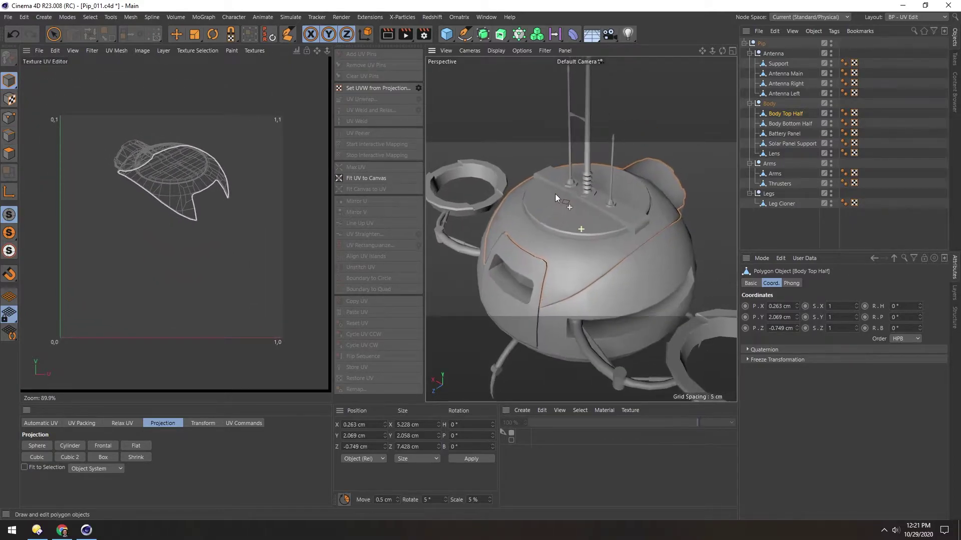
pyautogui.click(106, 445)
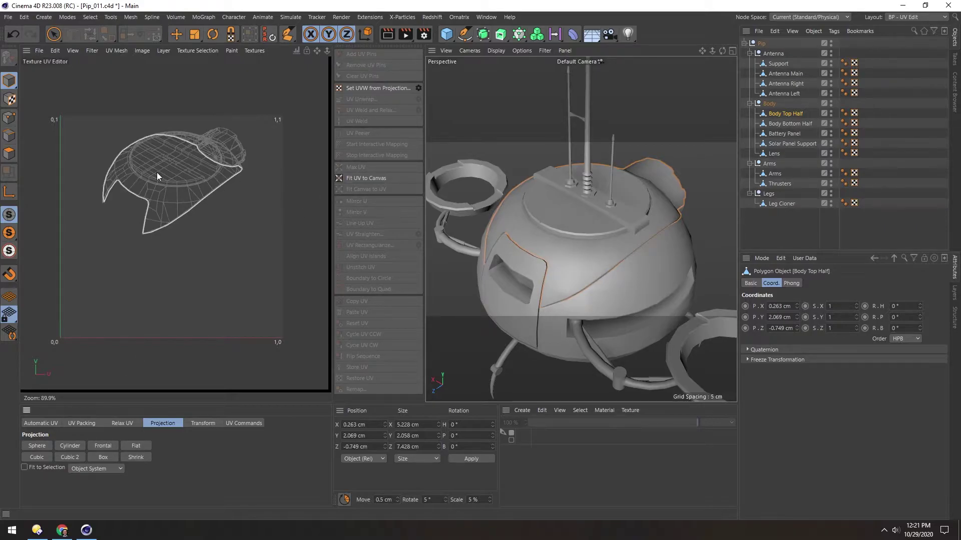
pyautogui.scroll(5, 180, 162)
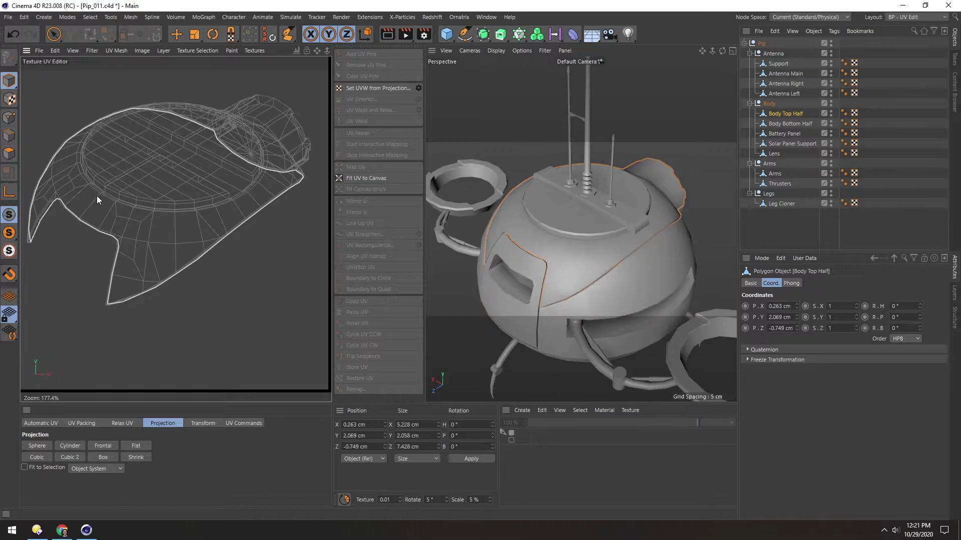
pyautogui.scroll(-2, 156, 172)
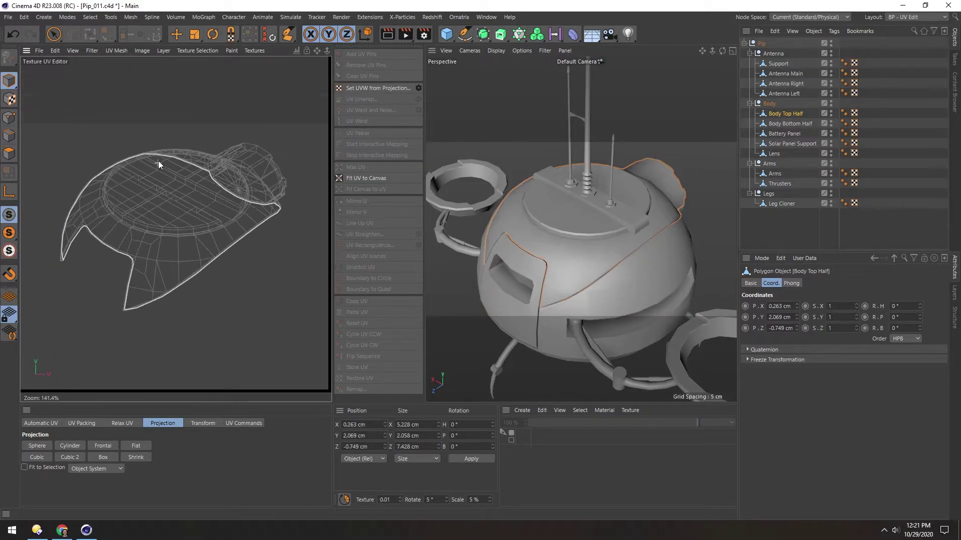
# Step: Try to relax Body Top Half's UVs with the LSCM method
pyautogui.moveTo(556, 238)
pyautogui.keyDown('alt'); pyautogui.mouseDown()
pyautogui.moveTo(566, 243)
pyautogui.moveTo(502, 197)
pyautogui.moveTo(514, 240)
pyautogui.moveTo(541, 236)
pyautogui.mouseUp(); pyautogui.keyUp('alt')
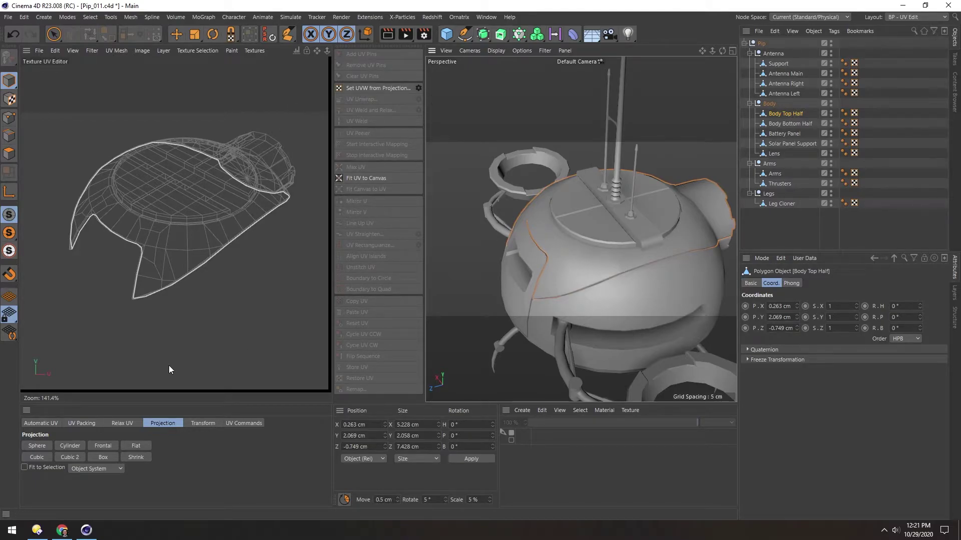
pyautogui.click(124, 423)
pyautogui.click(44, 491)
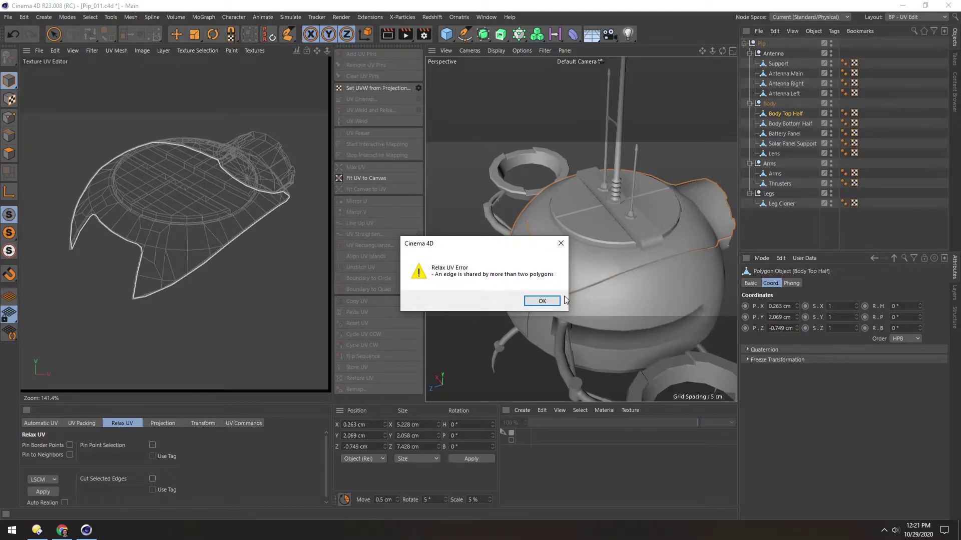
pyautogui.click(541, 301)
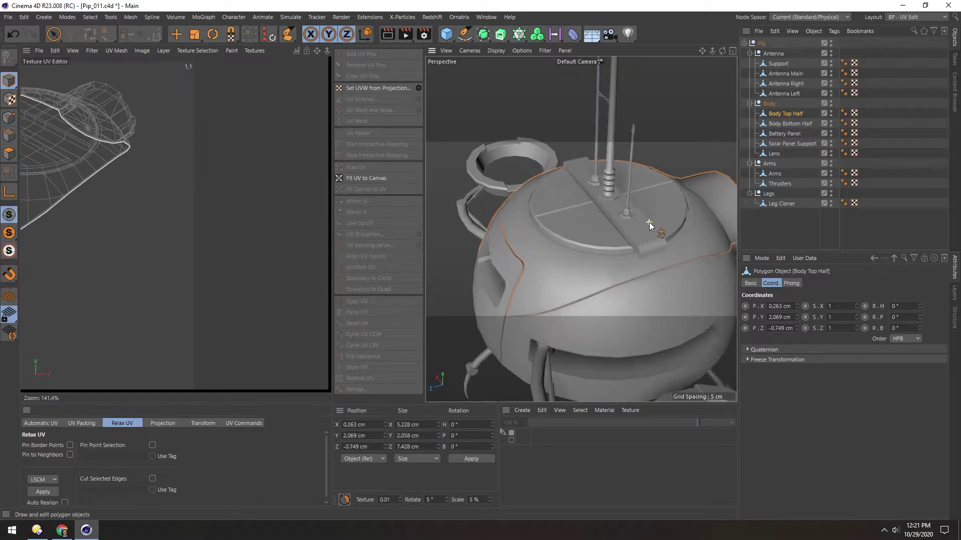
# Step: Switch Body Top Half to edge mode and select the lower edge loop around one half of the raised top disc
pyautogui.scroll(6, 590, 226)
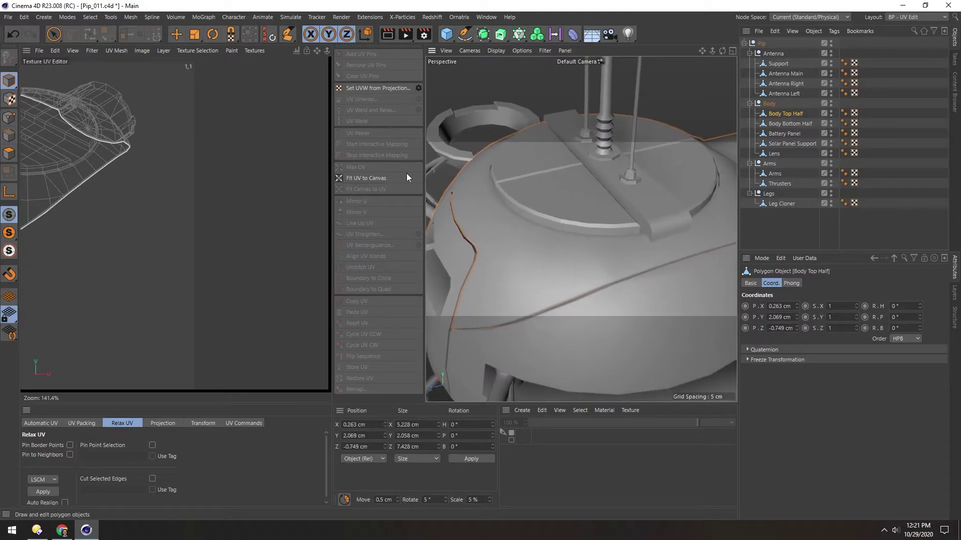
pyautogui.click(9, 135)
pyautogui.keyDown('alt'); pyautogui.moveTo(617, 177); pyautogui.dragTo(501, 192); pyautogui.keyUp('alt')
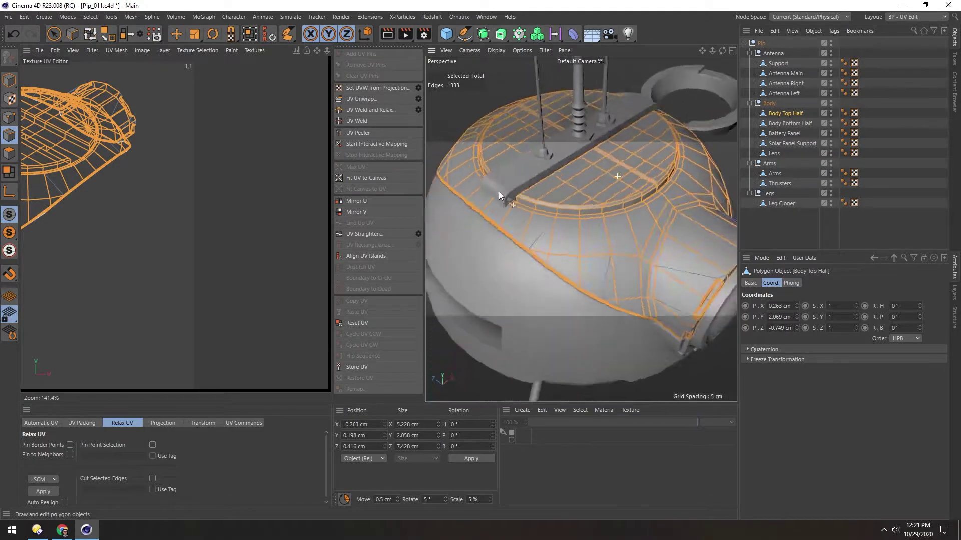
pyautogui.scroll(10, 500, 192)
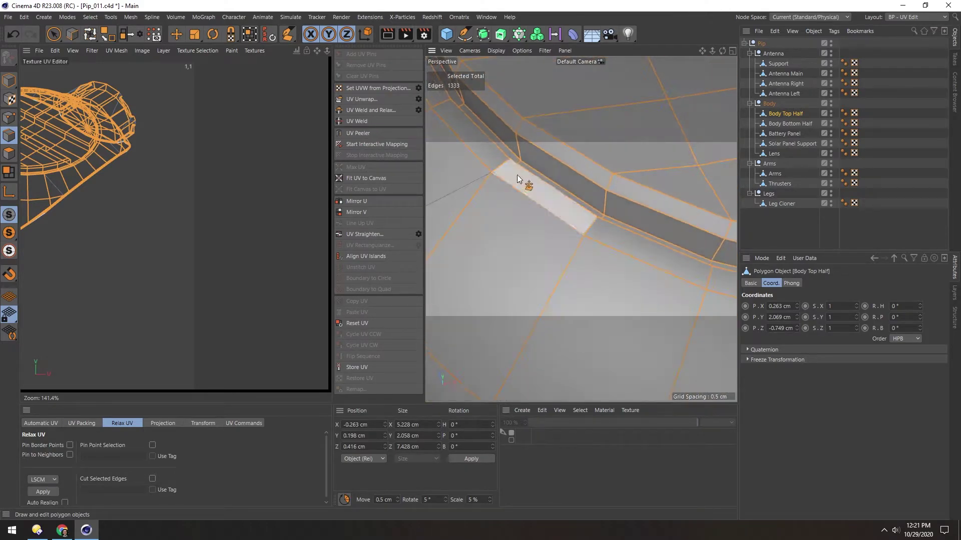
pyautogui.scroll(-7, 529, 171)
pyautogui.press('e')
pyautogui.scroll(5, 521, 181)
pyautogui.doubleClick(529, 176)
pyautogui.scroll(-8, 530, 221)
pyautogui.keyDown('alt'); pyautogui.moveTo(539, 226); pyautogui.dragTo(615, 200); pyautogui.keyUp('alt')
pyautogui.scroll(8, 620, 205)
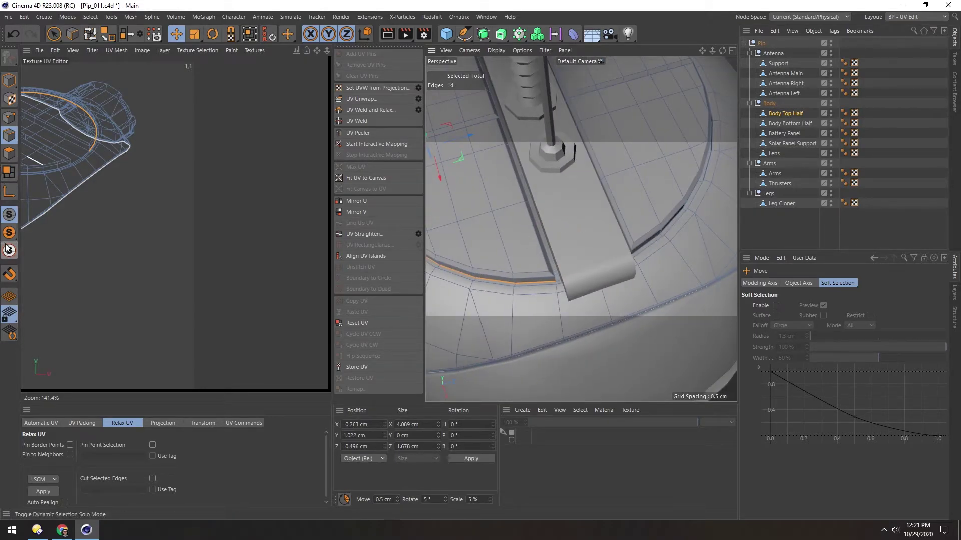
# Step: Isolate Body Top Half and add the edges along the central channel and the other disc half's lower rim to the selection
pyautogui.click(9, 250)
pyautogui.keyDown('alt'); pyautogui.moveTo(572, 264); pyautogui.dragTo(497, 209); pyautogui.keyUp('alt')
pyautogui.keyDown('shift'); pyautogui.doubleClick(563, 239); pyautogui.keyUp('shift')
pyautogui.keyDown('alt'); pyautogui.moveTo(611, 204); pyautogui.dragTo(597, 257); pyautogui.keyUp('alt')
pyautogui.keyDown('shift'); pyautogui.doubleClick(663, 213); pyautogui.keyUp('shift')
pyautogui.scroll(5, 600, 260)
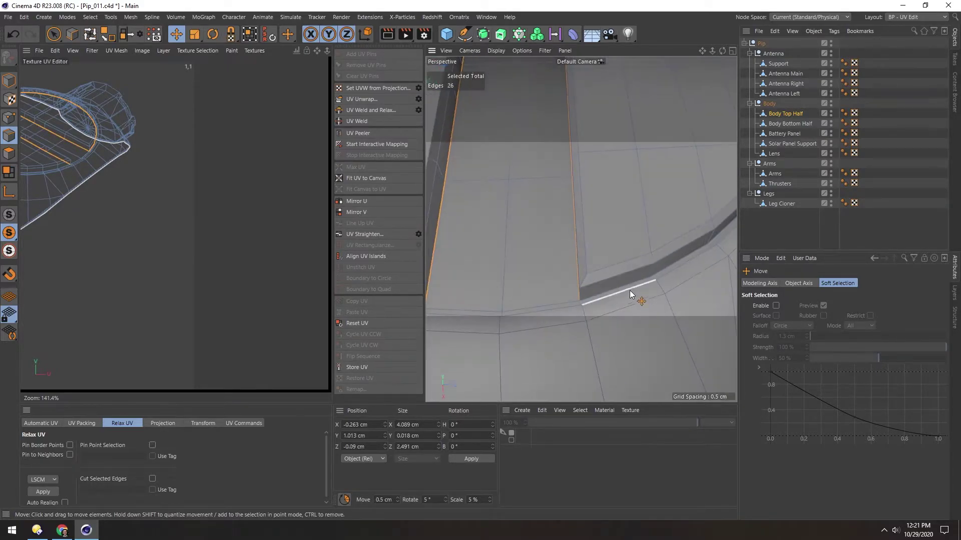
pyautogui.keyDown('shift'); pyautogui.doubleClick(627, 286); pyautogui.keyUp('shift')
pyautogui.keyDown('alt'); pyautogui.moveTo(627, 287); pyautogui.dragTo(558, 214); pyautogui.keyUp('alt')
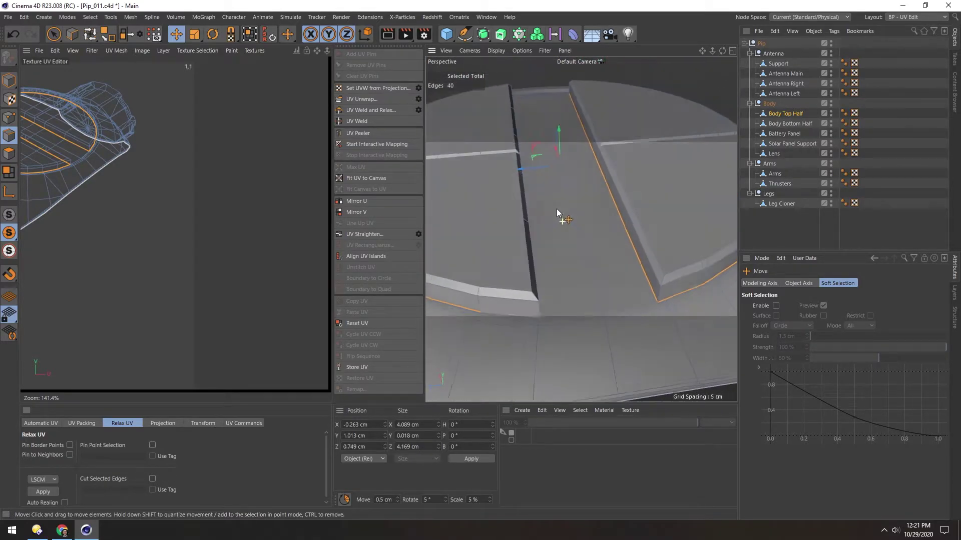
# Step: Try to UV Unwrap Body Top Half along the selected seam edges
pyautogui.click(353, 102)
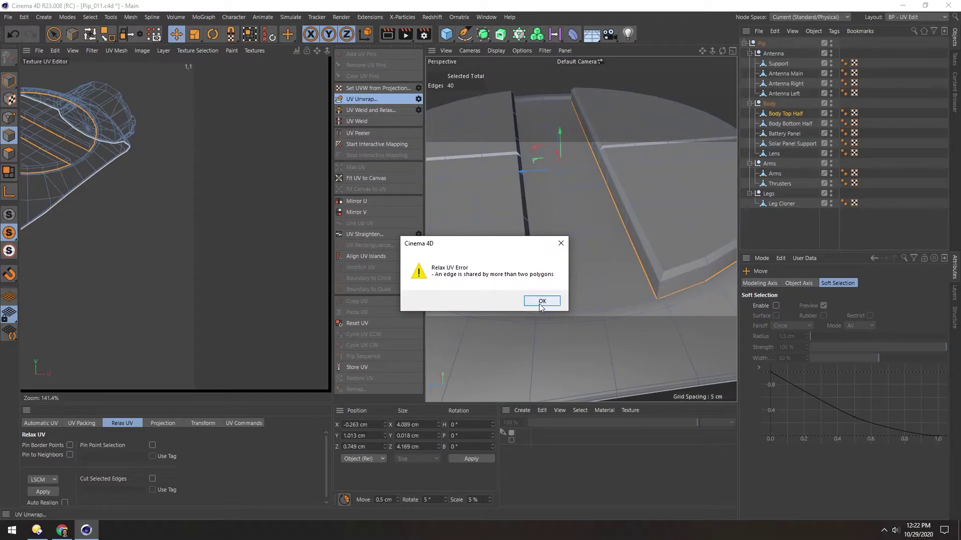
pyautogui.click(540, 305)
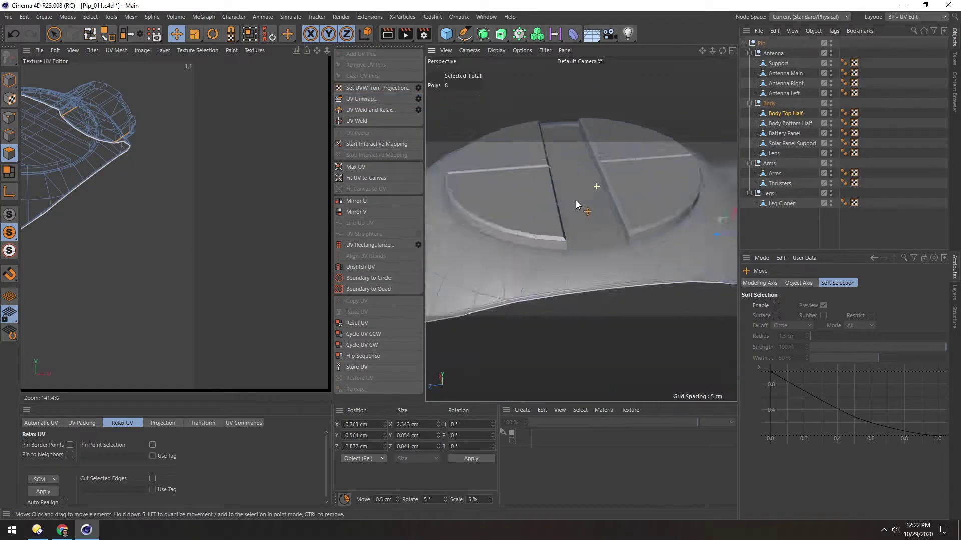
pyautogui.keyDown('alt'); pyautogui.moveTo(576, 200); pyautogui.dragTo(555, 205, button='right'); pyautogui.keyUp('alt')
pyautogui.keyDown('alt'); pyautogui.moveTo(586, 200); pyautogui.dragTo(572, 158); pyautogui.keyUp('alt')
pyautogui.keyDown('alt'); pyautogui.moveTo(618, 237); pyautogui.dragTo(551, 200); pyautogui.keyUp('alt')
# Step: Change the layout to Startup (User) and put Body Top Half in model mode
pyautogui.click(891, 18)
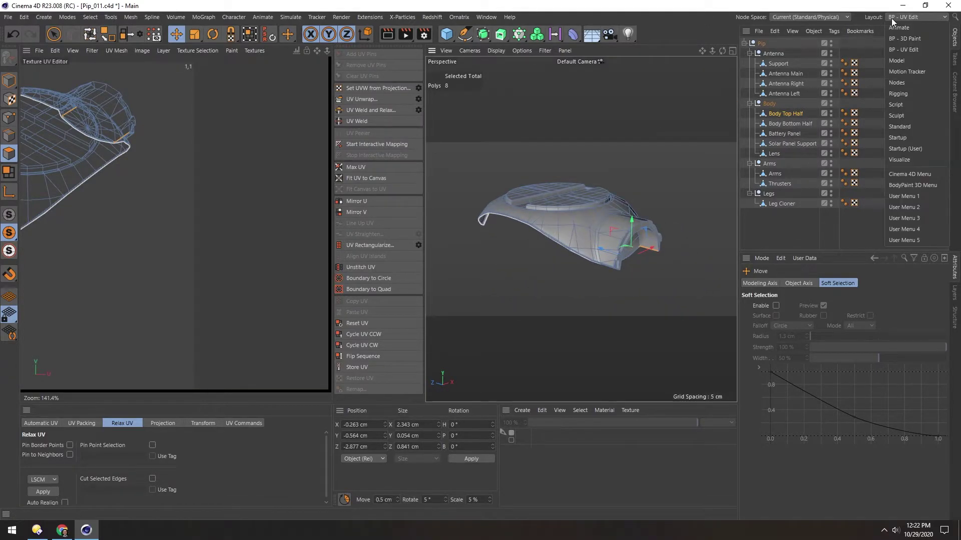
pyautogui.click(905, 149)
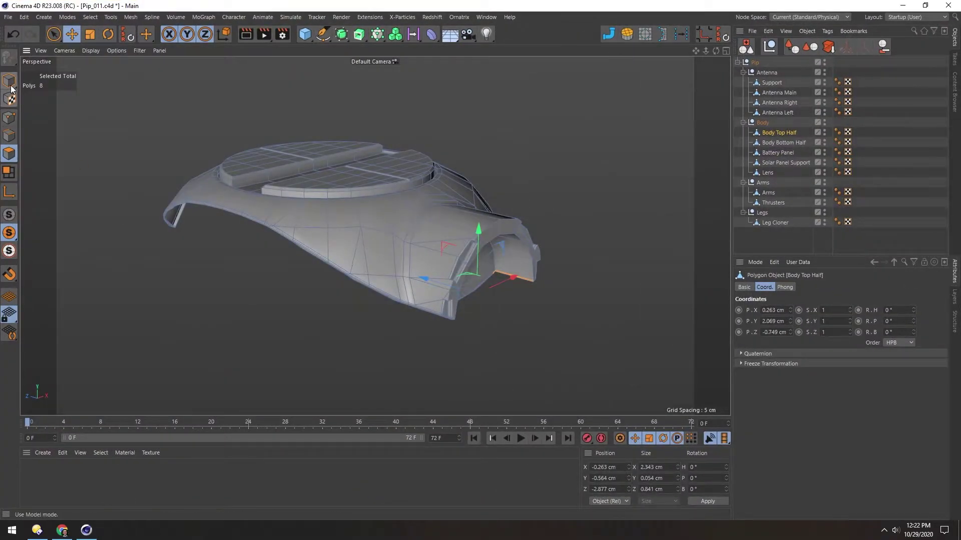
pyautogui.click(11, 87)
pyautogui.keyDown('alt'); pyautogui.moveTo(316, 202); pyautogui.dragTo(334, 208, button='middle'); pyautogui.keyUp('alt')
pyautogui.keyDown('alt'); pyautogui.moveTo(334, 208); pyautogui.dragTo(335, 213); pyautogui.keyUp('alt')
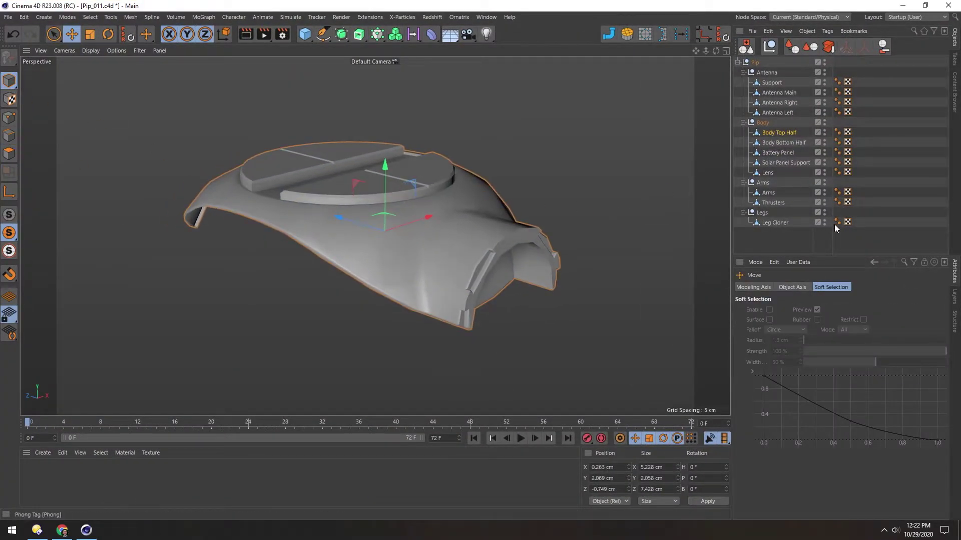
# Step: Open the Mesh Checking section of the Modeling settings and enable the mesh check for Body Top Half
pyautogui.click(754, 263)
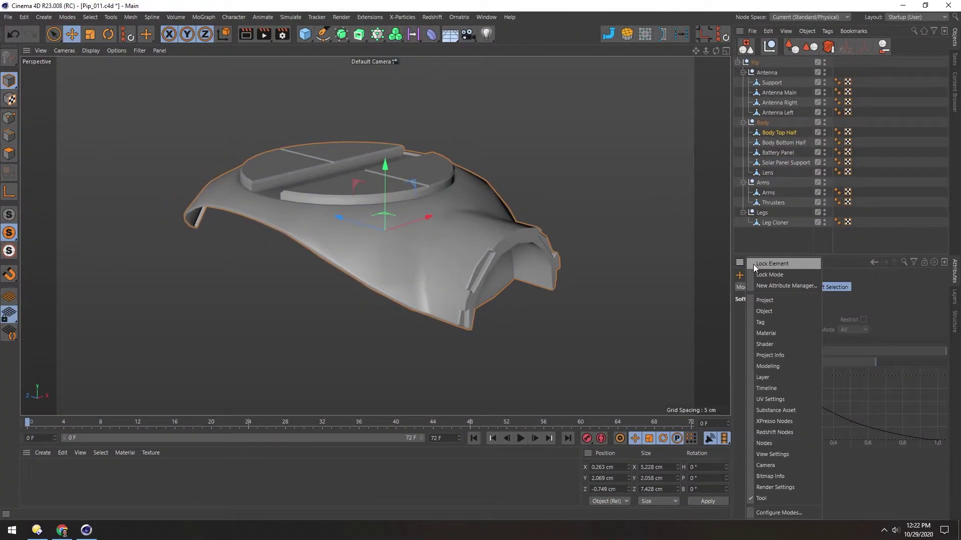
pyautogui.click(761, 366)
pyautogui.click(825, 290)
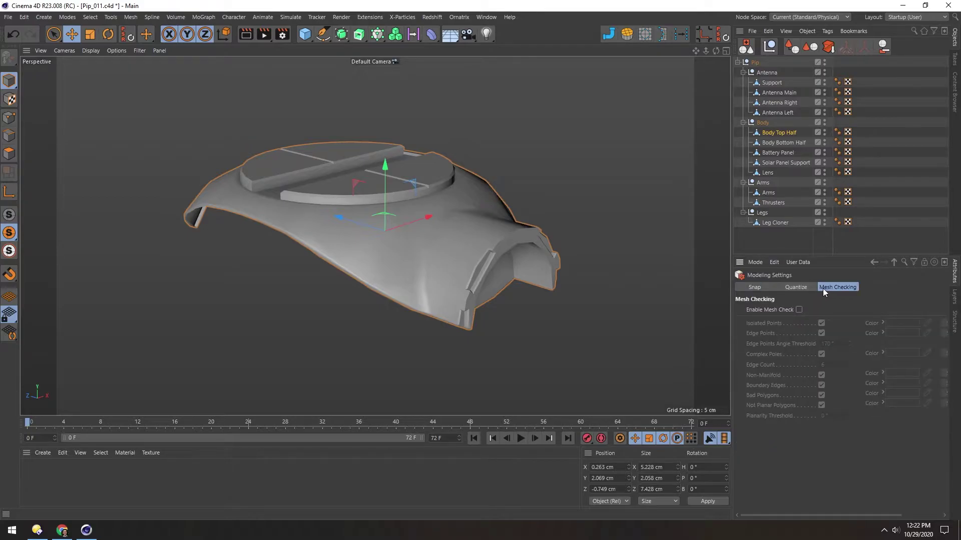
pyautogui.click(799, 310)
pyautogui.keyDown('alt'); pyautogui.moveTo(356, 217); pyautogui.dragTo(678, 326); pyautogui.keyUp('alt')
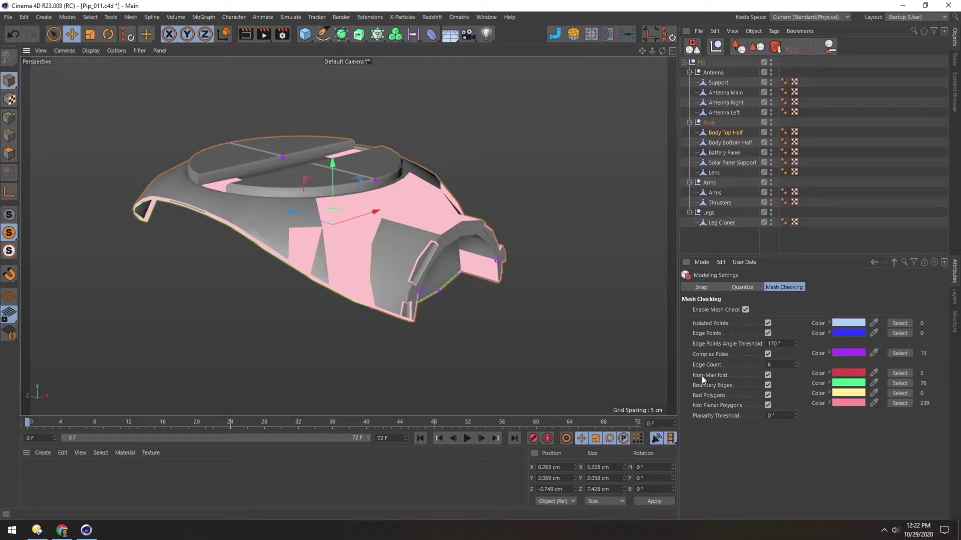
# Step: Select Body Top Half's non-manifold edges and disable every mesh check except Non-Manifold
pyautogui.click(899, 373)
pyautogui.keyDown('alt'); pyautogui.moveTo(389, 266); pyautogui.dragTo(344, 240); pyautogui.keyUp('alt')
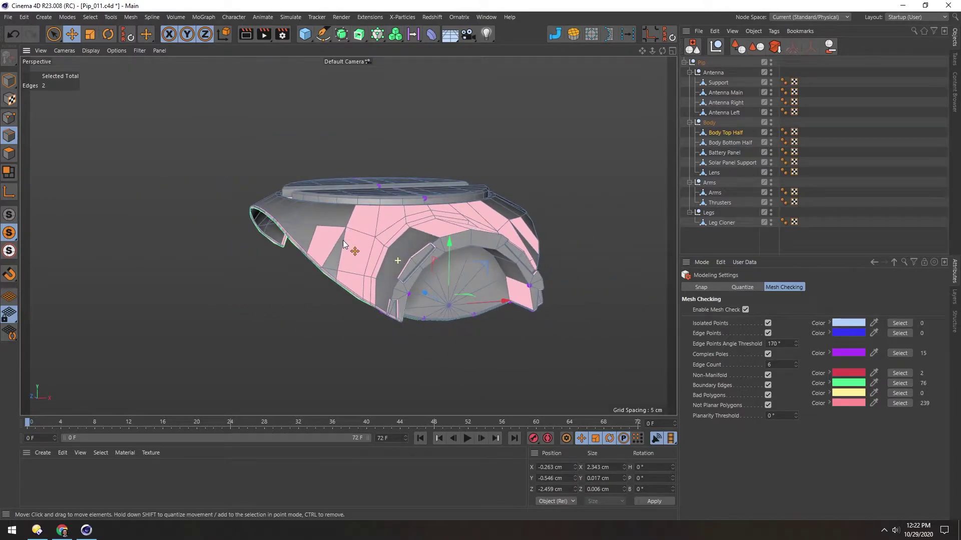
pyautogui.click(767, 334)
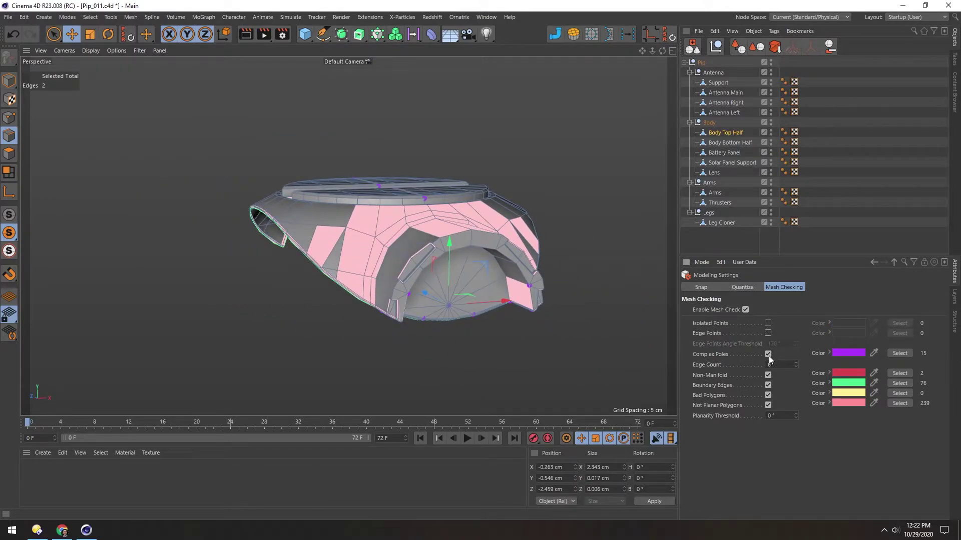
pyautogui.click(768, 354)
pyautogui.click(768, 385)
pyautogui.click(767, 395)
pyautogui.click(768, 405)
# Step: Try moving the selected non-manifold edges downward and undo the move
pyautogui.moveTo(385, 251)
pyautogui.keyDown('alt'); pyautogui.mouseDown()
pyautogui.moveTo(260, 227)
pyautogui.moveTo(352, 234)
pyautogui.moveTo(385, 256)
pyautogui.mouseUp(); pyautogui.keyUp('alt')
pyautogui.moveTo(449, 253); pyautogui.dragTo(455, 308)
pyautogui.hotkey('ctrl', 'z')
# Step: Reselect the non-manifold edges at the inner corner of Body Top Half's arched opening and resolve them
pyautogui.keyDown('alt'); pyautogui.moveTo(455, 309); pyautogui.dragTo(520, 268, button='right'); pyautogui.keyUp('alt')
pyautogui.keyDown('alt'); pyautogui.moveTo(373, 283); pyautogui.dragTo(460, 301); pyautogui.keyUp('alt')
pyautogui.keyDown('alt'); pyautogui.moveTo(572, 317); pyautogui.dragTo(615, 299, button='right'); pyautogui.keyUp('alt')
pyautogui.keyDown('alt'); pyautogui.moveTo(591, 309); pyautogui.dragTo(503, 323); pyautogui.keyUp('alt')
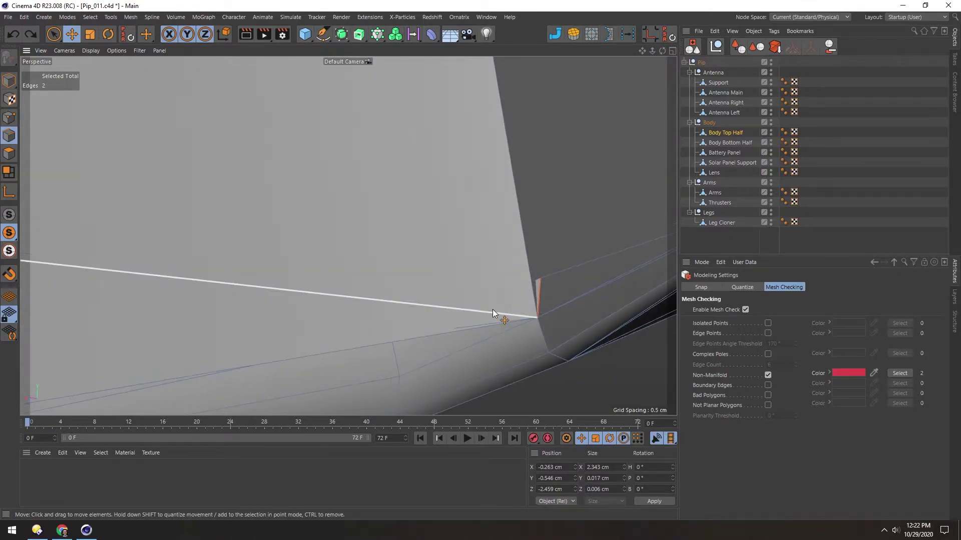
pyautogui.click(891, 374)
pyautogui.click(405, 267)
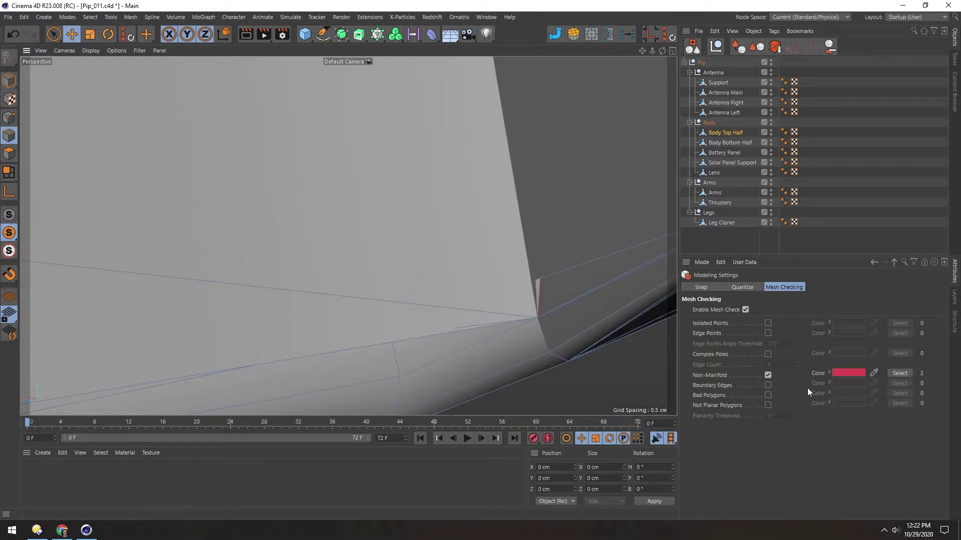
pyautogui.click(894, 375)
pyautogui.moveTo(523, 320)
pyautogui.keyDown('alt'); pyautogui.mouseDown()
pyautogui.moveTo(539, 326)
pyautogui.moveTo(513, 313)
pyautogui.mouseUp(); pyautogui.keyUp('alt')
pyautogui.click(501, 302)
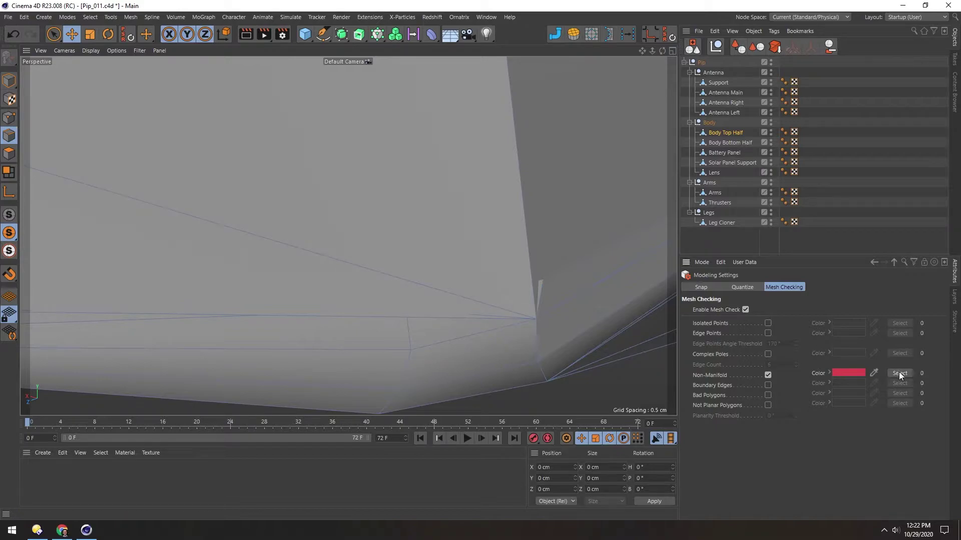
# Step: Re-enable the boundary, bad and non-planar polygon, complex pole, edge point and isolated point checks, and review the whole Body Top Half
pyautogui.click(768, 385)
pyautogui.click(768, 395)
pyautogui.click(768, 405)
pyautogui.click(768, 354)
pyautogui.click(768, 333)
pyautogui.click(768, 323)
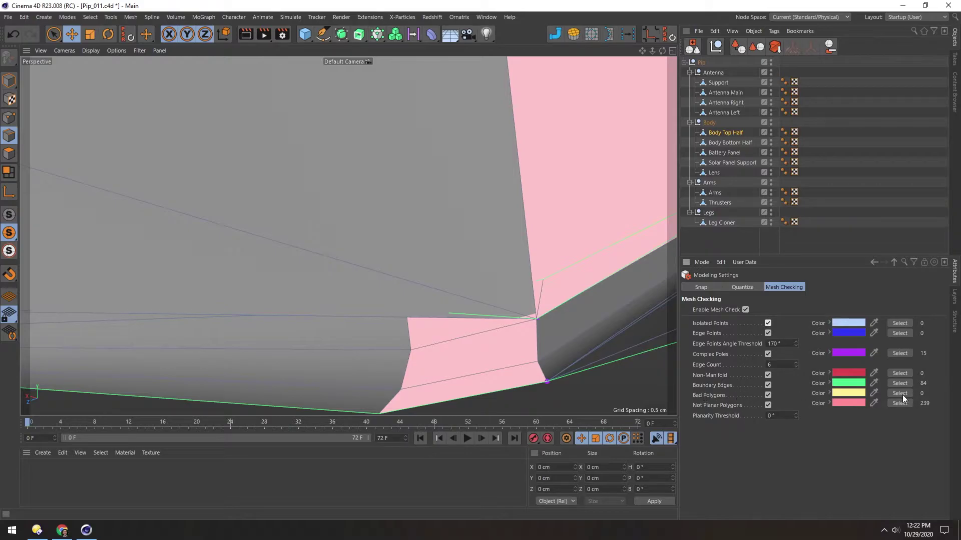
pyautogui.keyDown('alt'); pyautogui.moveTo(457, 257); pyautogui.dragTo(317, 266, button='right'); pyautogui.keyUp('alt')
pyautogui.keyDown('alt'); pyautogui.moveTo(415, 195); pyautogui.dragTo(283, 201); pyautogui.keyUp('alt')
pyautogui.keyDown('alt'); pyautogui.moveTo(442, 201); pyautogui.dragTo(349, 236, button='middle'); pyautogui.keyUp('alt')
pyautogui.keyDown('alt'); pyautogui.moveTo(466, 160); pyautogui.dragTo(419, 177, button='right'); pyautogui.keyUp('alt')
pyautogui.keyDown('alt'); pyautogui.moveTo(416, 194); pyautogui.dragTo(279, 182); pyautogui.keyUp('alt')
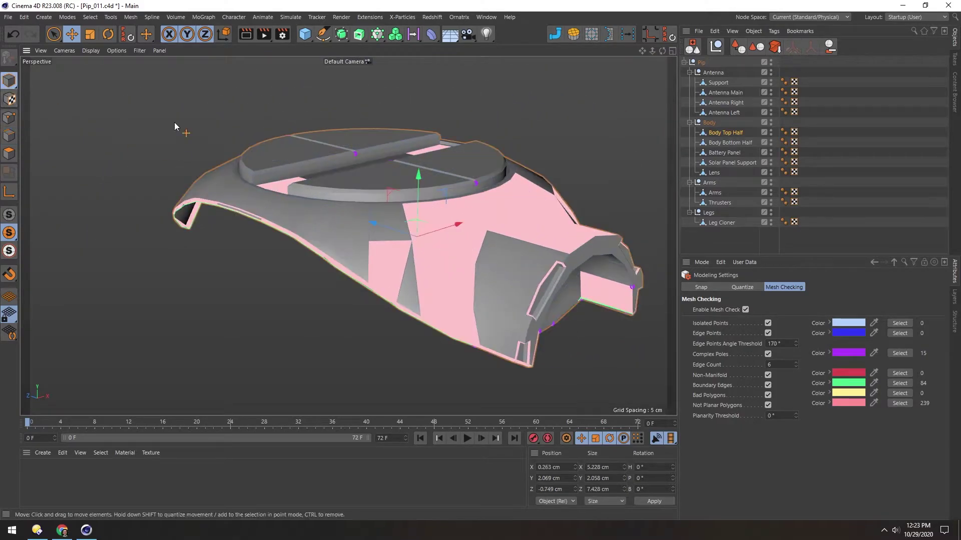
# Step: Turn off mesh checking in the modeling settings and switch to the BP - UV Edit layout
pyautogui.click(9, 80)
pyautogui.keyDown('alt'); pyautogui.moveTo(378, 194); pyautogui.dragTo(329, 161); pyautogui.keyUp('alt')
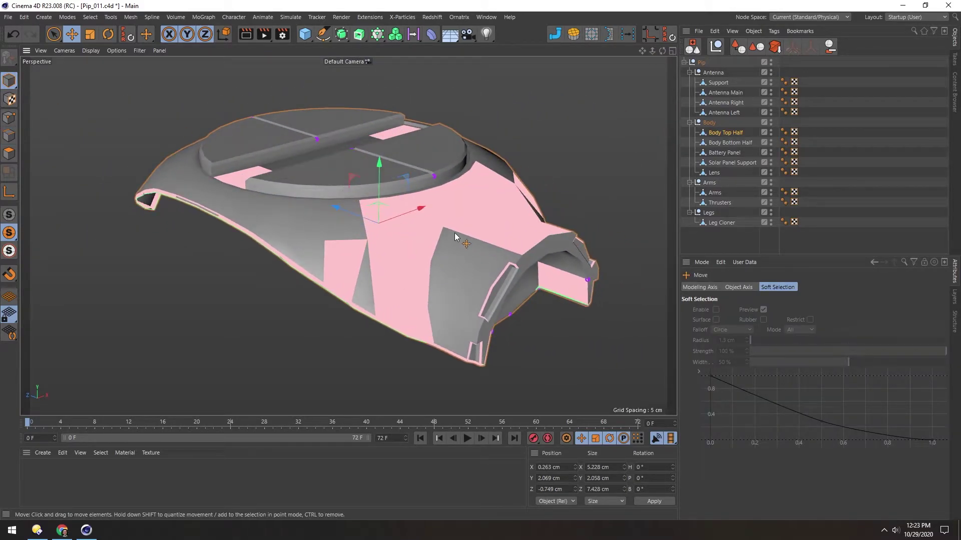
pyautogui.click(700, 263)
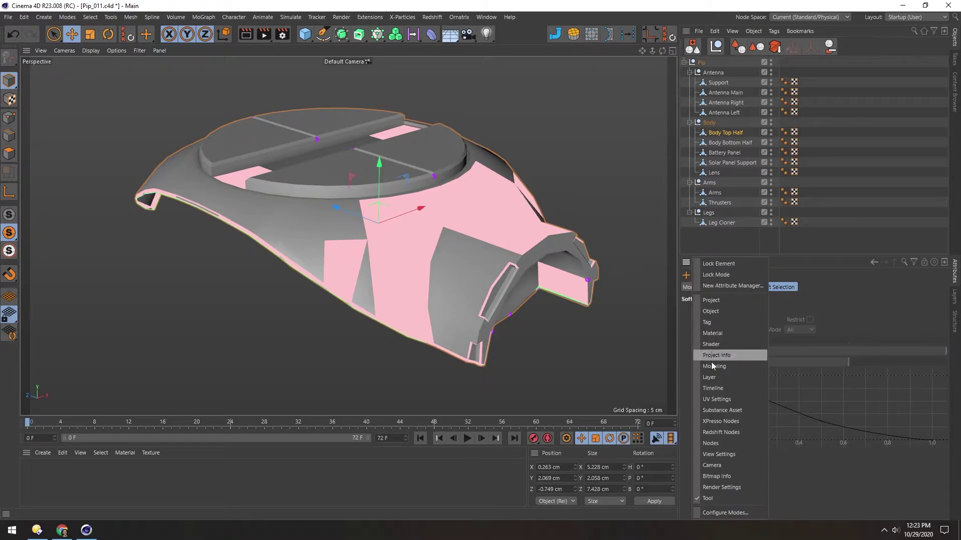
pyautogui.click(713, 366)
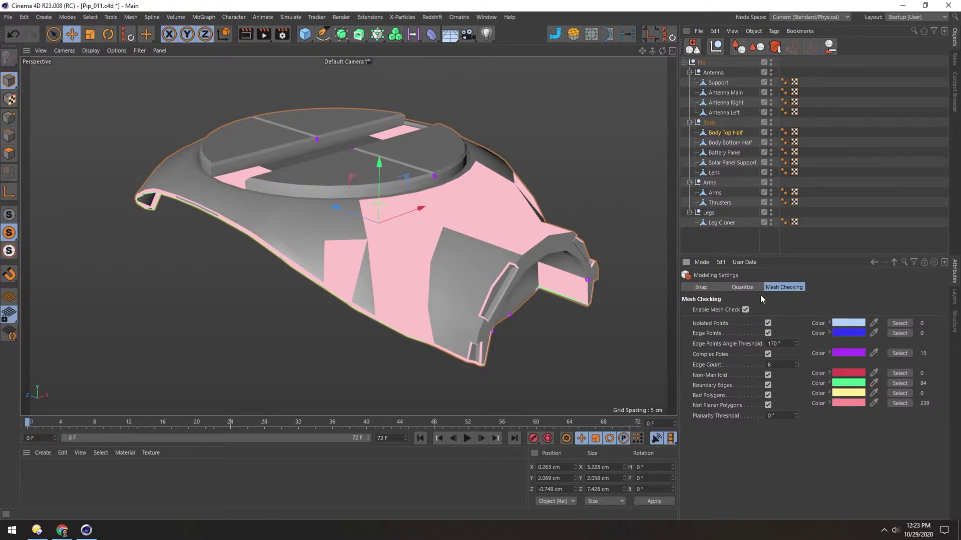
pyautogui.click(745, 310)
pyautogui.keyDown('alt'); pyautogui.moveTo(346, 205); pyautogui.dragTo(321, 206); pyautogui.keyUp('alt')
pyautogui.click(918, 17)
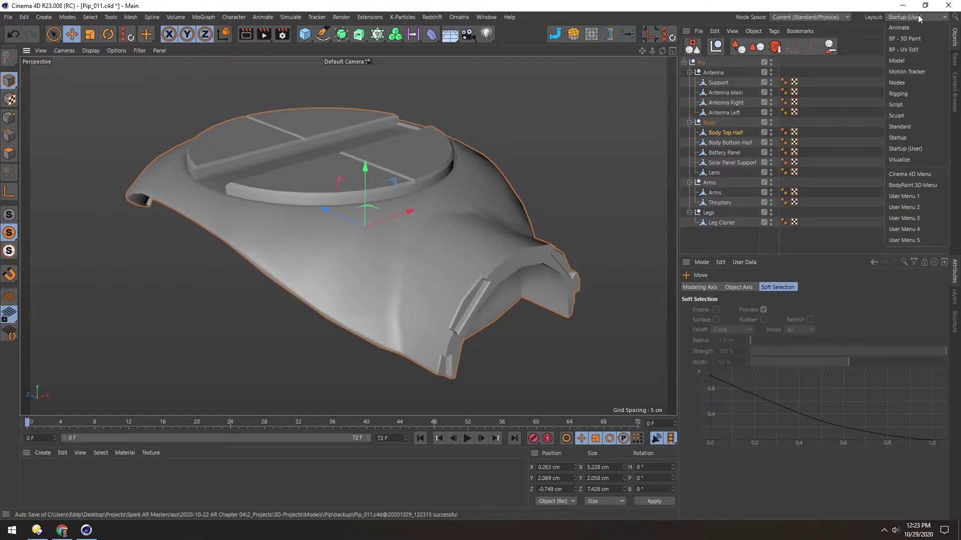
pyautogui.click(911, 49)
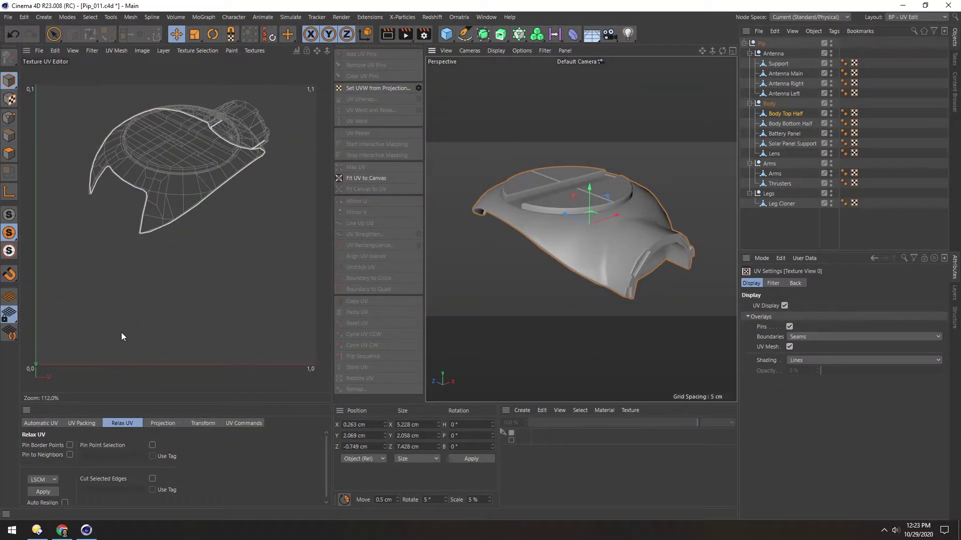
# Step: Select the edge loops around both half-round raised panels on Body Top Half and unwrap the UVs along them
pyautogui.click(9, 135)
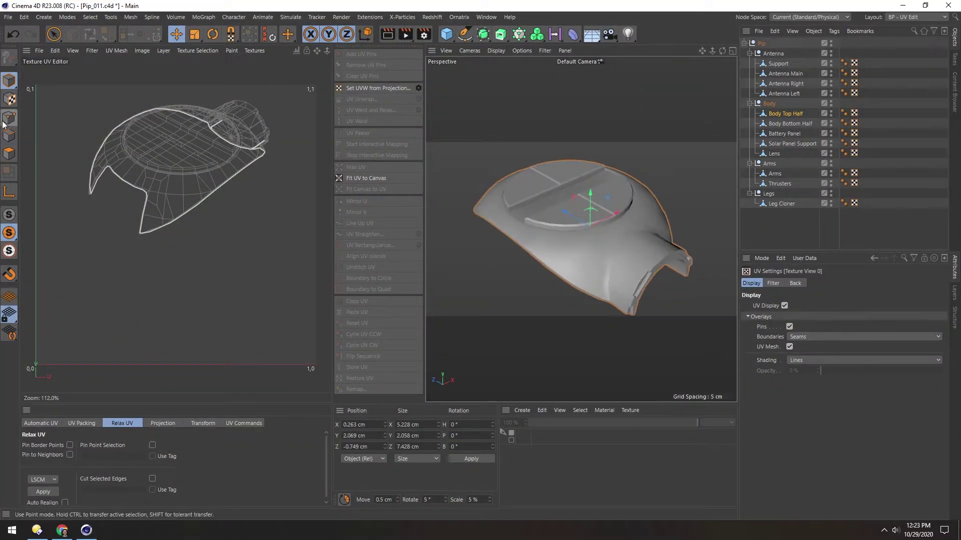
pyautogui.scroll(10, 557, 240)
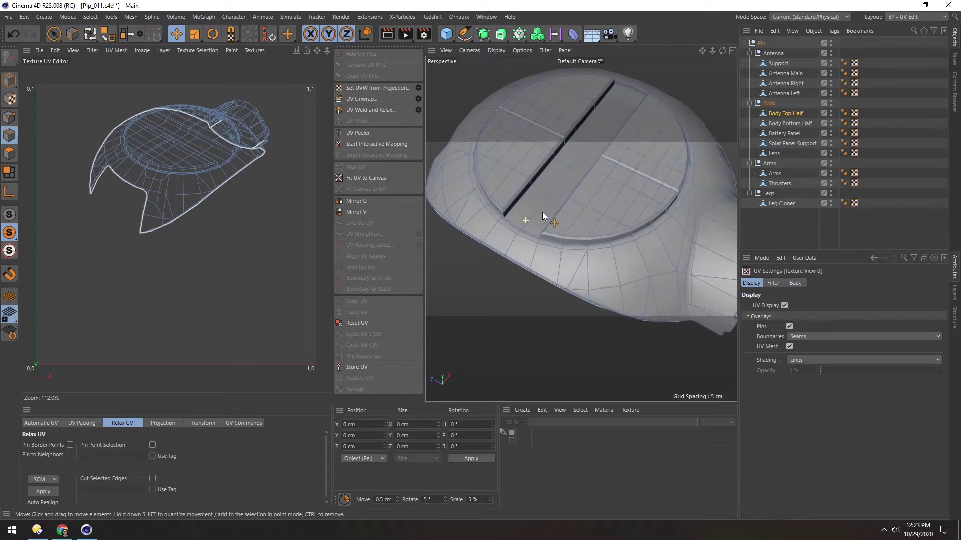
pyautogui.keyDown('alt'); pyautogui.moveTo(569, 205); pyautogui.dragTo(571, 229); pyautogui.keyUp('alt')
pyautogui.doubleClick(568, 226)
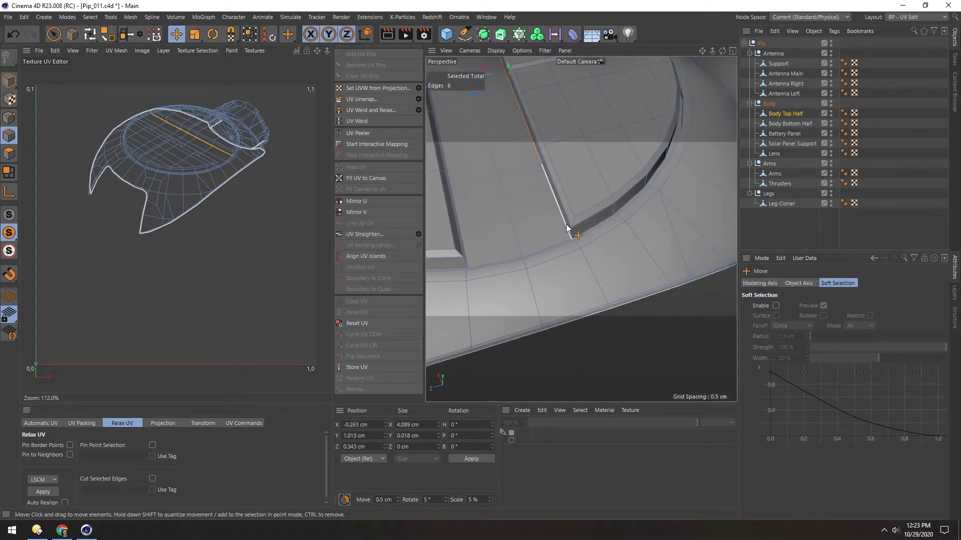
pyautogui.scroll(5, 576, 240)
pyautogui.keyDown('shift'); pyautogui.doubleClick(578, 226); pyautogui.keyUp('shift')
pyautogui.scroll(-5, 578, 227)
pyautogui.keyDown('alt'); pyautogui.moveTo(577, 226); pyautogui.dragTo(636, 219, button='middle'); pyautogui.keyUp('alt')
pyautogui.keyDown('alt'); pyautogui.moveTo(574, 235); pyautogui.dragTo(595, 189); pyautogui.keyUp('alt')
pyautogui.keyDown('shift'); pyautogui.doubleClick(546, 256); pyautogui.keyUp('shift')
pyautogui.keyDown('shift'); pyautogui.doubleClick(598, 257); pyautogui.keyUp('shift')
pyautogui.scroll(-5, 586, 236)
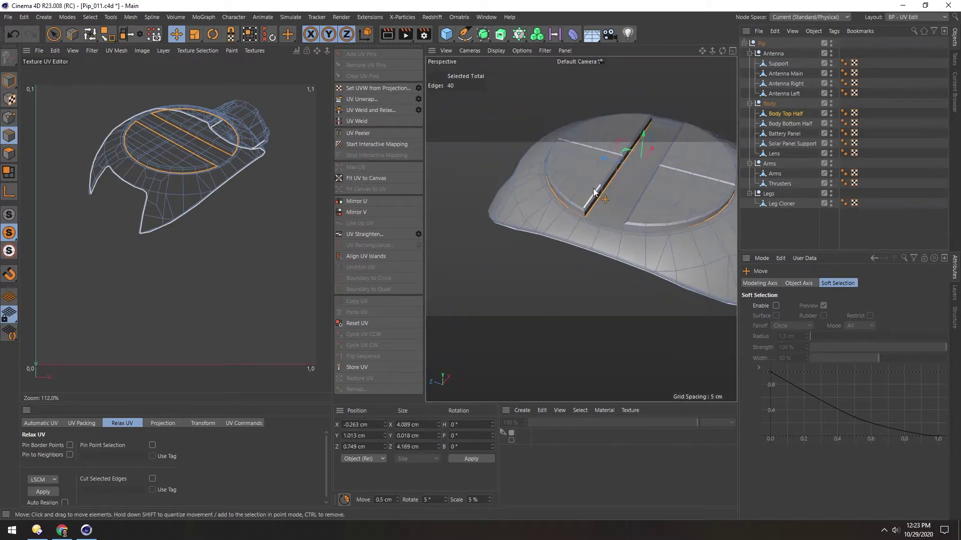
pyautogui.click(350, 100)
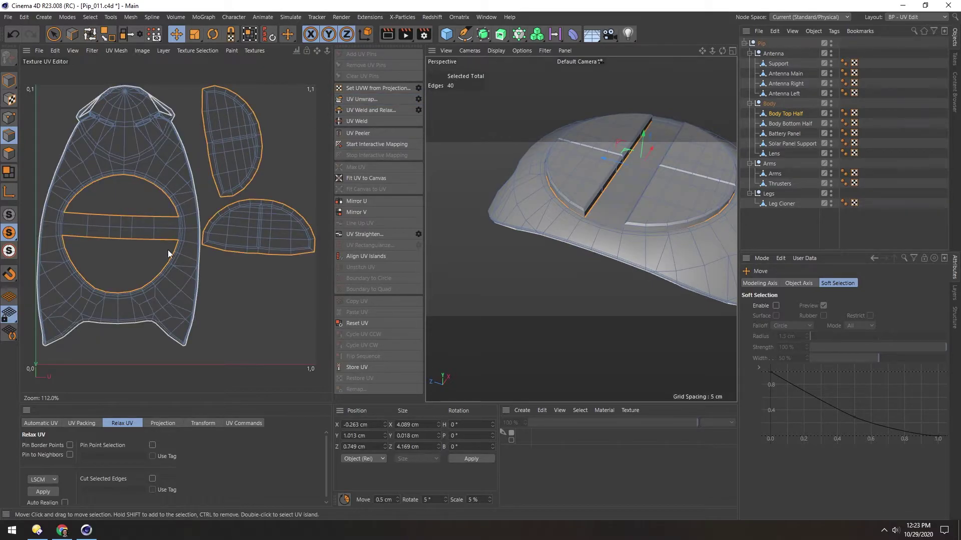
# Step: Select the edge loop where the arched hood meets the main shell of Body Top Half and unwrap the UVs along it
pyautogui.keyDown('alt'); pyautogui.moveTo(649, 206); pyautogui.dragTo(524, 149); pyautogui.keyUp('alt')
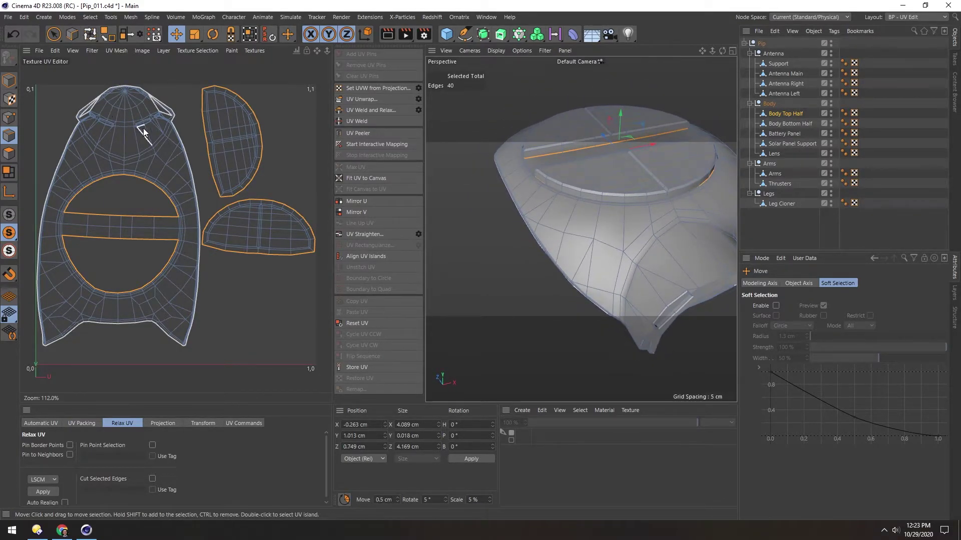
pyautogui.keyDown('alt'); pyautogui.moveTo(553, 262); pyautogui.dragTo(523, 232); pyautogui.keyUp('alt')
pyautogui.scroll(4, 524, 232)
pyautogui.keyDown('alt'); pyautogui.moveTo(523, 232); pyautogui.dragTo(553, 211, button='middle'); pyautogui.keyUp('alt')
pyautogui.doubleClick(550, 198)
pyautogui.keyDown('alt'); pyautogui.moveTo(553, 211); pyautogui.dragTo(510, 165); pyautogui.keyUp('alt')
pyautogui.keyDown('alt'); pyautogui.moveTo(600, 291); pyautogui.dragTo(513, 179); pyautogui.keyUp('alt')
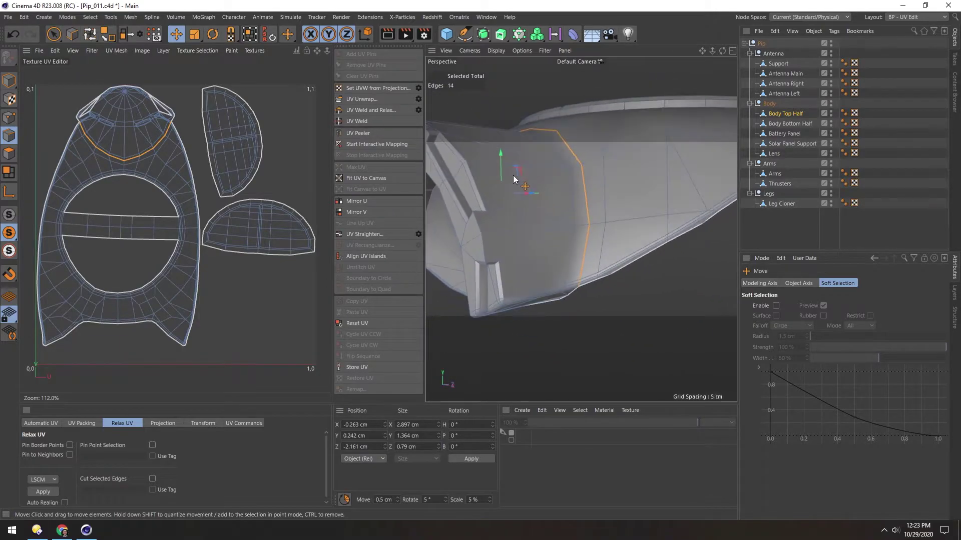
pyautogui.click(350, 100)
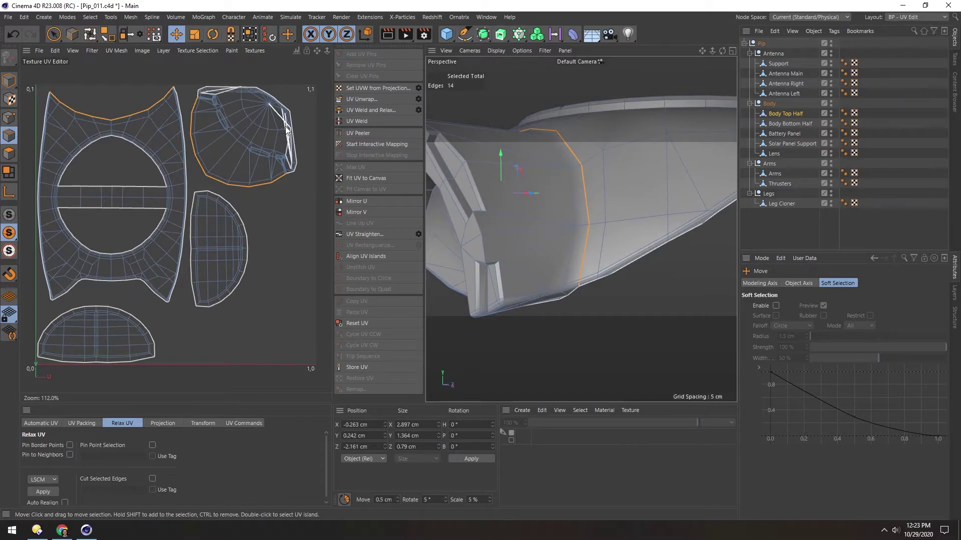
# Step: Select the small edge loop at the corner of the hood's UV island and locate it on the 3D model
pyautogui.doubleClick(211, 97)
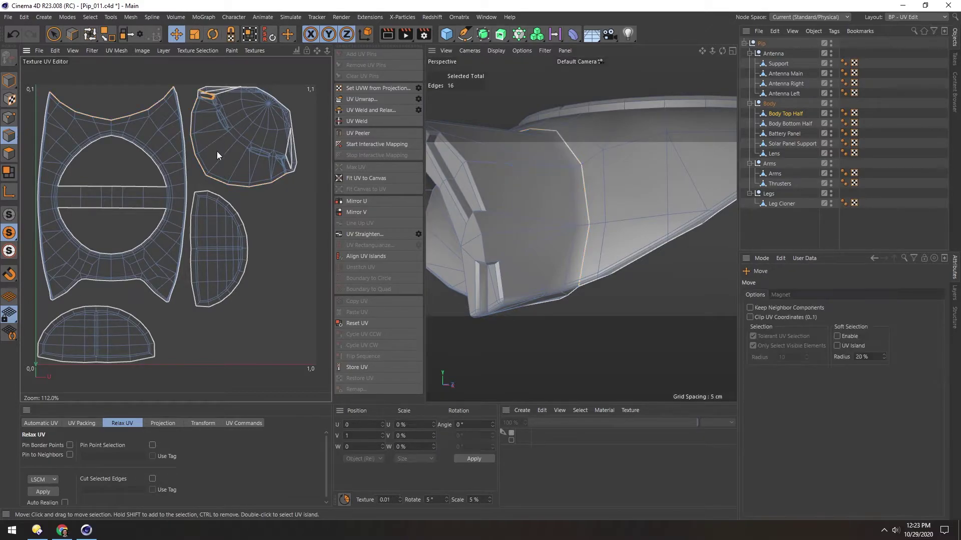
pyautogui.keyDown('alt'); pyautogui.moveTo(483, 182); pyautogui.dragTo(608, 176); pyautogui.keyUp('alt')
pyautogui.keyDown('alt'); pyautogui.moveTo(476, 241); pyautogui.dragTo(553, 139); pyautogui.keyUp('alt')
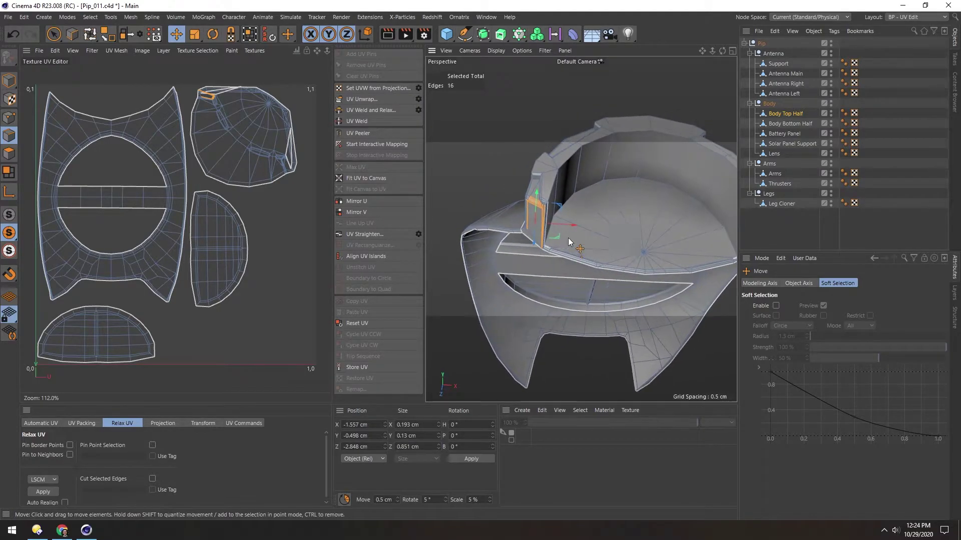
# Step: Select the curved edge loop around the arched opening's inner face, including its corner edges, and unwrap the UVs along it
pyautogui.keyDown('alt'); pyautogui.moveTo(565, 240); pyautogui.dragTo(562, 195, button='right'); pyautogui.keyUp('alt')
pyautogui.doubleClick(556, 182)
pyautogui.keyDown('alt'); pyautogui.moveTo(546, 210); pyautogui.dragTo(539, 230); pyautogui.keyUp('alt')
pyautogui.keyDown('shift'); pyautogui.click(532, 235); pyautogui.keyUp('shift')
pyautogui.scroll(-6, 555, 214)
pyautogui.keyDown('alt'); pyautogui.moveTo(618, 205); pyautogui.dragTo(426, 232, button='middle'); pyautogui.keyUp('alt')
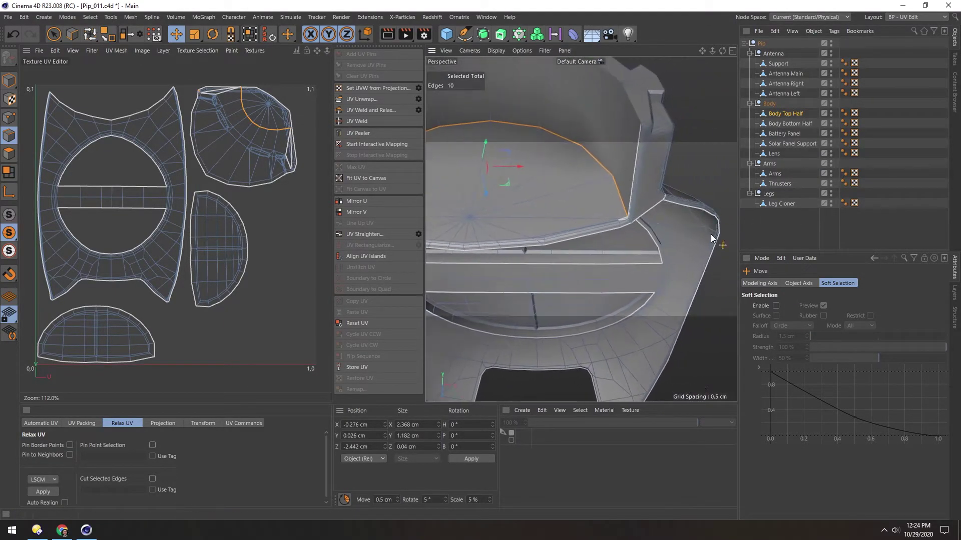
pyautogui.scroll(5, 697, 201)
pyautogui.keyDown('shift'); pyautogui.click(644, 282); pyautogui.keyUp('shift')
pyautogui.keyDown('shift'); pyautogui.click(649, 289); pyautogui.keyUp('shift')
pyautogui.scroll(-6, 574, 221)
pyautogui.keyDown('alt'); pyautogui.moveTo(510, 237); pyautogui.dragTo(637, 209, button='middle'); pyautogui.keyUp('alt')
pyautogui.keyDown('alt'); pyautogui.moveTo(636, 209); pyautogui.dragTo(594, 210); pyautogui.keyUp('alt')
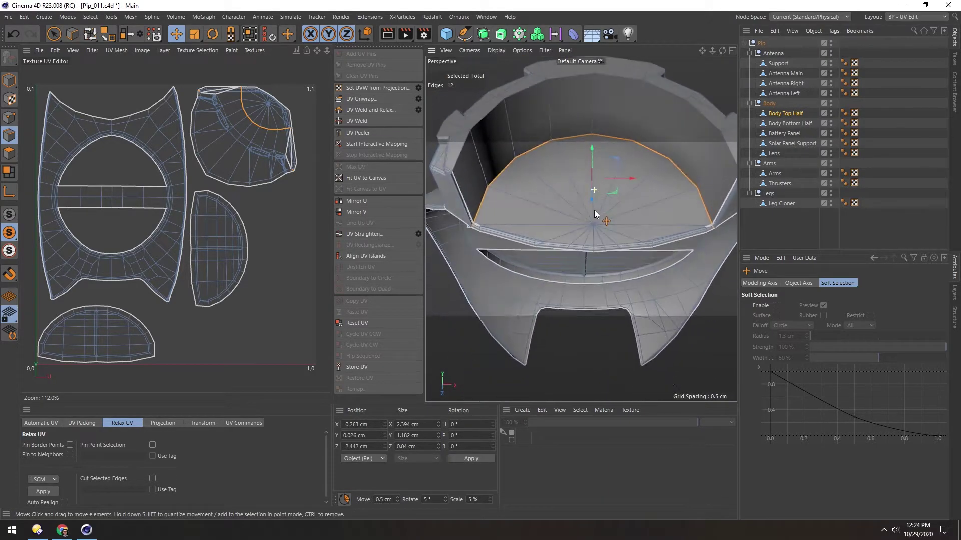
pyautogui.moveTo(589, 157); pyautogui.dragTo(592, 136)
pyautogui.hotkey('ctrl', 'z')
pyautogui.moveTo(474, 206)
pyautogui.keyDown('alt'); pyautogui.mouseDown()
pyautogui.moveTo(721, 242)
pyautogui.moveTo(493, 243)
pyautogui.moveTo(457, 212)
pyautogui.mouseUp(); pyautogui.keyUp('alt')
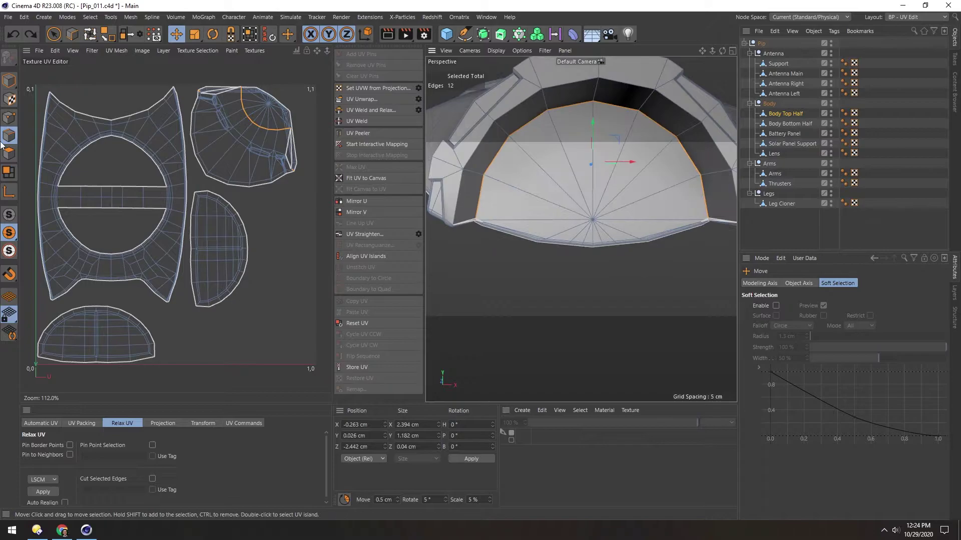
pyautogui.click(353, 100)
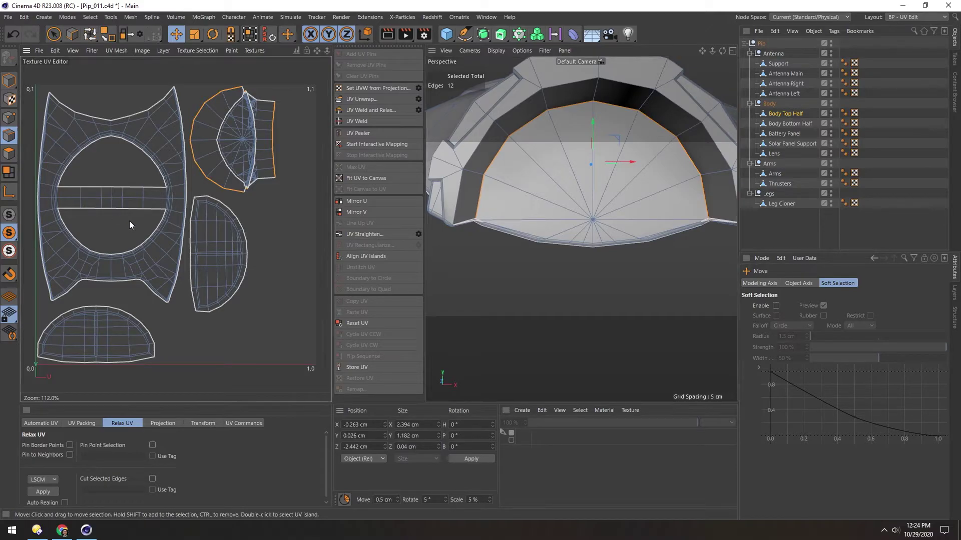
# Step: Select all of Body Top Half's UVs and pack them with Geometric packing
pyautogui.hotkey('ctrl', 'a')
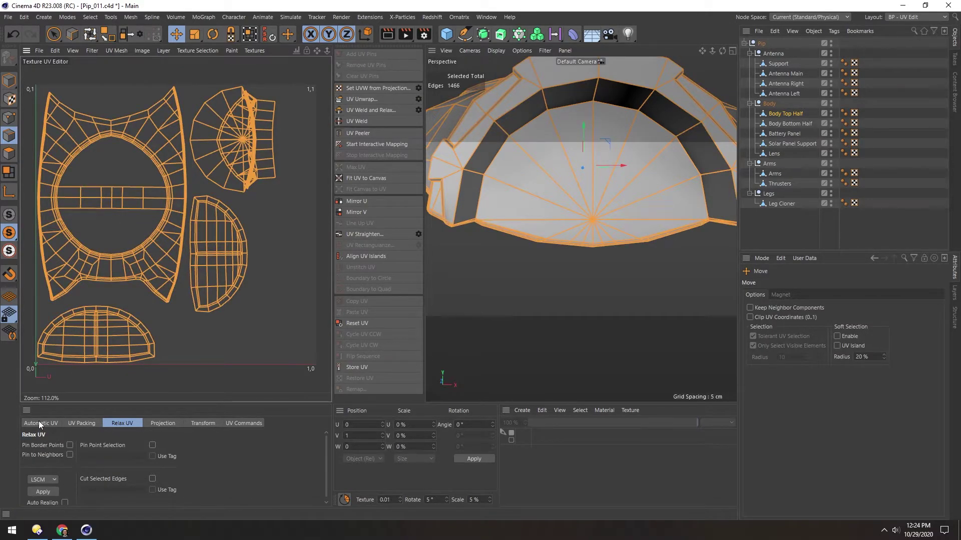
pyautogui.click(73, 423)
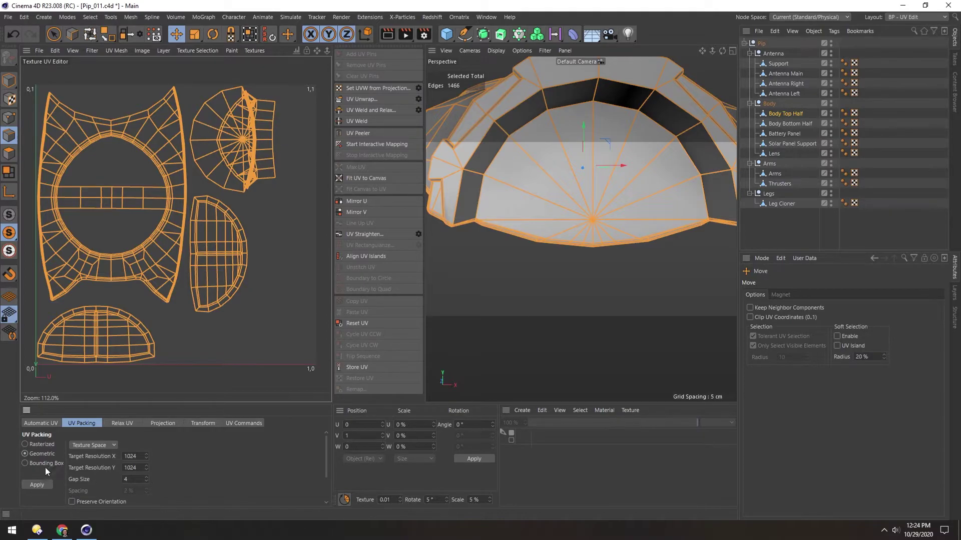
pyautogui.click(37, 485)
pyautogui.click(9, 81)
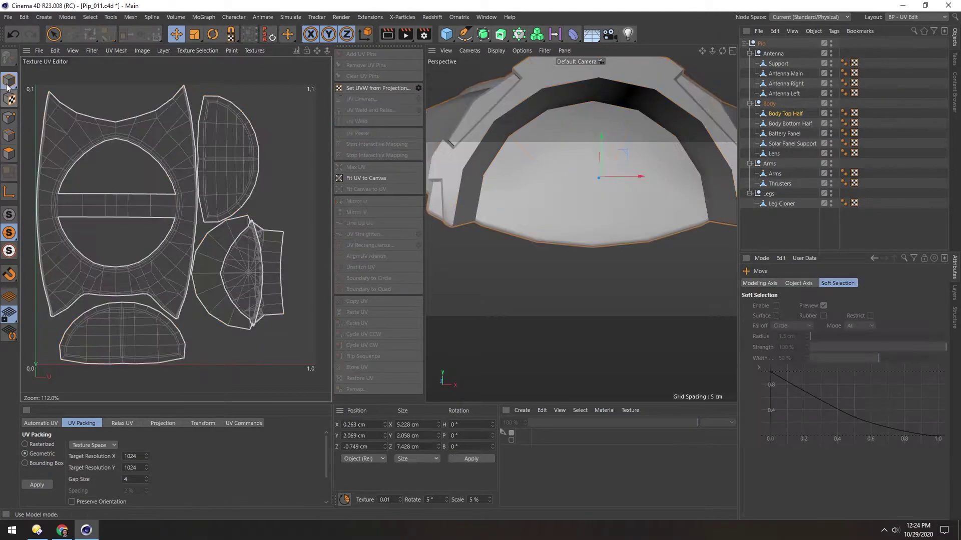
# Step: Examine the overlapping corner of the hood's UV island and locate its long edge on the 3D model
pyautogui.keyDown('alt'); pyautogui.moveTo(490, 201); pyautogui.dragTo(560, 192); pyautogui.keyUp('alt')
pyautogui.scroll(10, 253, 223)
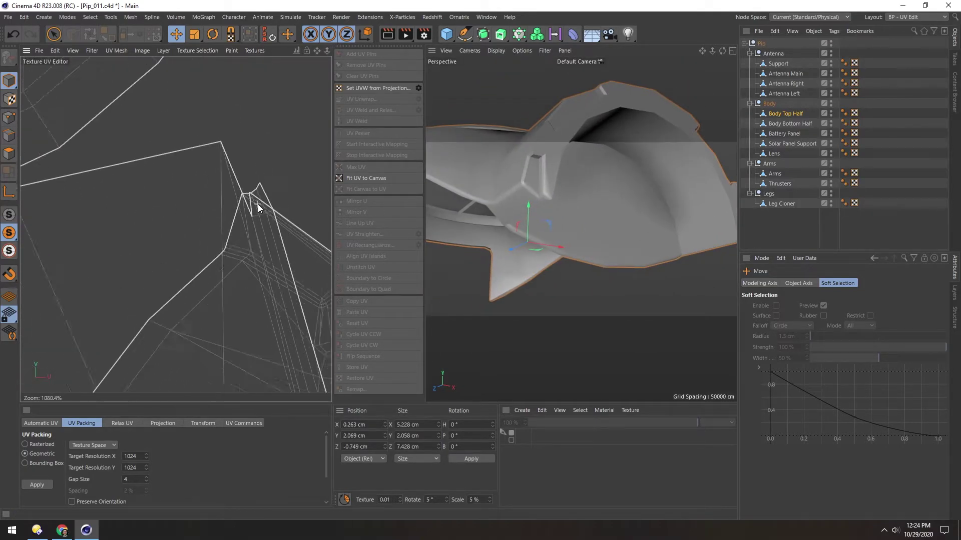
pyautogui.scroll(-4, 257, 202)
pyautogui.press('Return')
pyautogui.click(240, 232)
pyautogui.scroll(5, 500, 217)
pyautogui.keyDown('alt'); pyautogui.moveTo(499, 217); pyautogui.dragTo(431, 216); pyautogui.keyUp('alt')
pyautogui.keyDown('alt'); pyautogui.moveTo(590, 221); pyautogui.dragTo(612, 206); pyautogui.keyUp('alt')
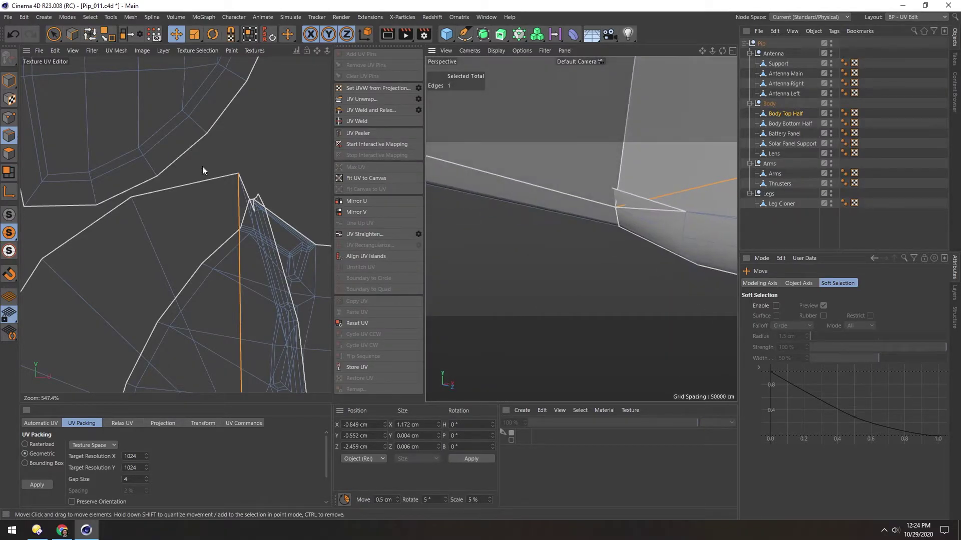
# Step: Activate the Polygon Pen for points and examine the mesh at the arched opening's lower corner
pyautogui.click(9, 118)
pyautogui.press('m')
pyautogui.press('e')
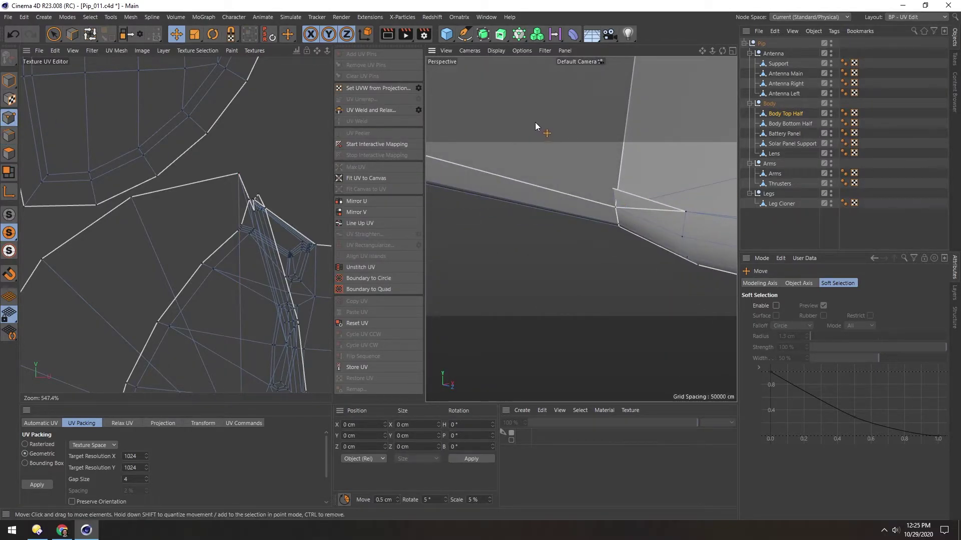
pyautogui.keyDown('alt'); pyautogui.moveTo(612, 188); pyautogui.dragTo(796, 201); pyautogui.keyUp('alt')
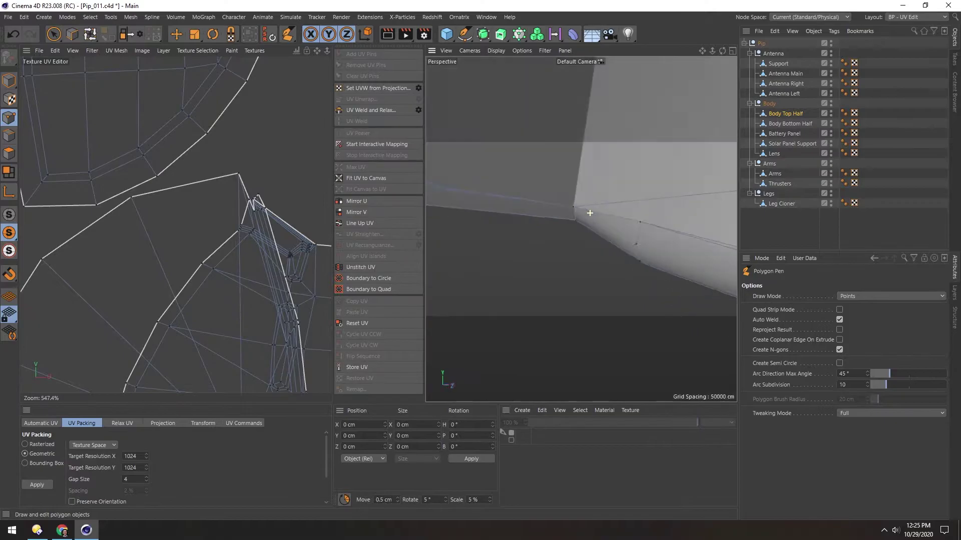
pyautogui.keyDown('alt'); pyautogui.moveTo(598, 217); pyautogui.dragTo(566, 190); pyautogui.keyUp('alt')
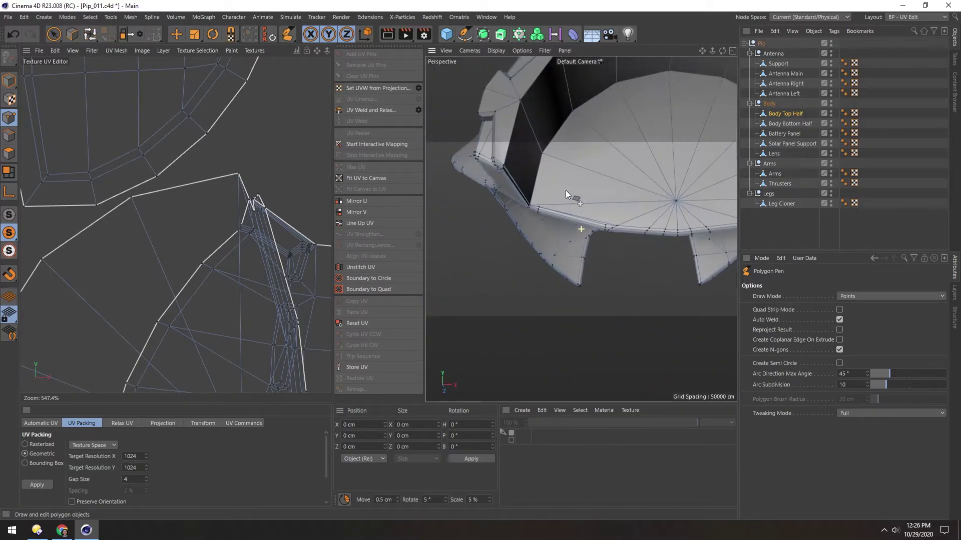
# Step: Select all of Body Top Half's UV polygons and try to repack them with Geometric packing
pyautogui.keyDown('alt'); pyautogui.moveTo(224, 230); pyautogui.dragTo(200, 232, button='right'); pyautogui.keyUp('alt')
pyautogui.keyDown('alt'); pyautogui.moveTo(145, 305); pyautogui.dragTo(153, 271, button='middle'); pyautogui.keyUp('alt')
pyautogui.keyDown('alt'); pyautogui.moveTo(152, 272); pyautogui.dragTo(148, 279, button='right'); pyautogui.keyUp('alt')
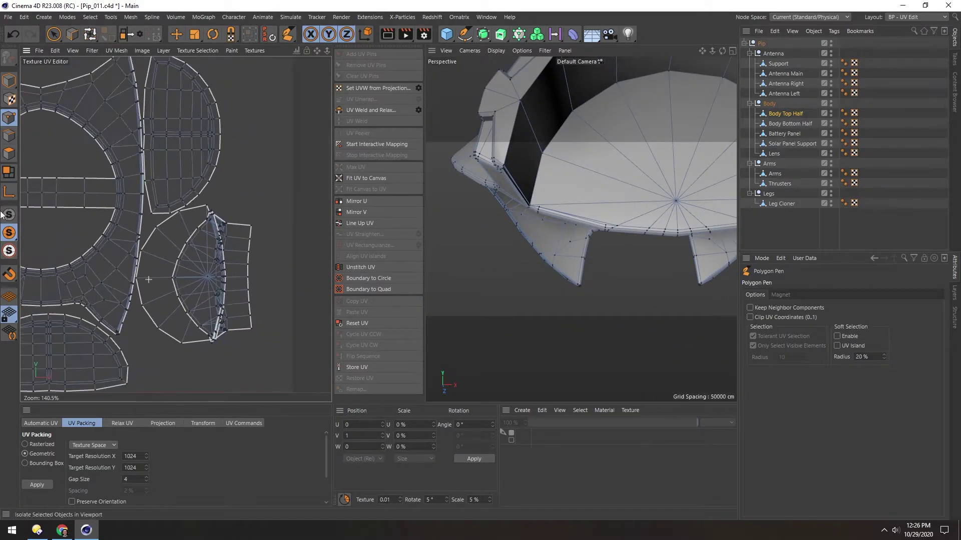
pyautogui.click(8, 155)
pyautogui.hotkey('ctrl', 'a')
pyautogui.press('h')
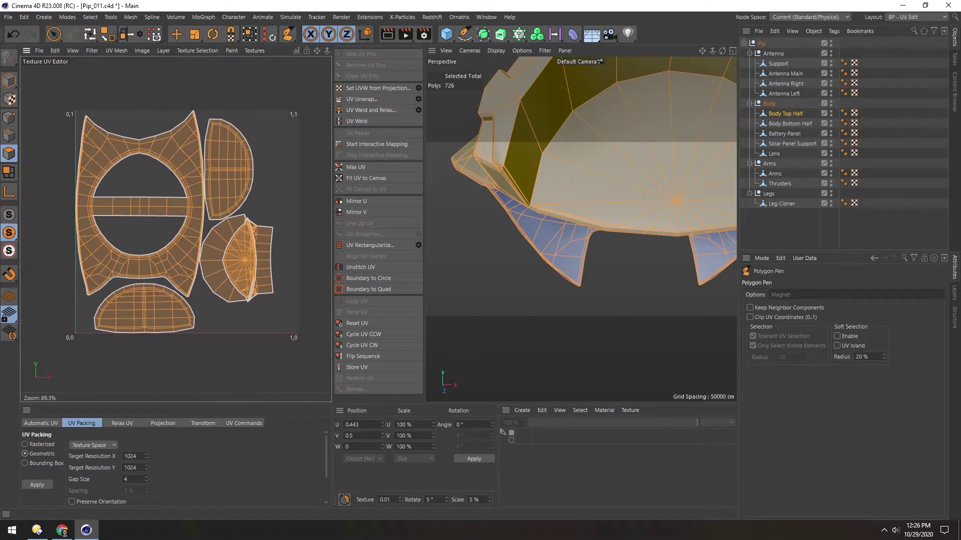
pyautogui.click(38, 485)
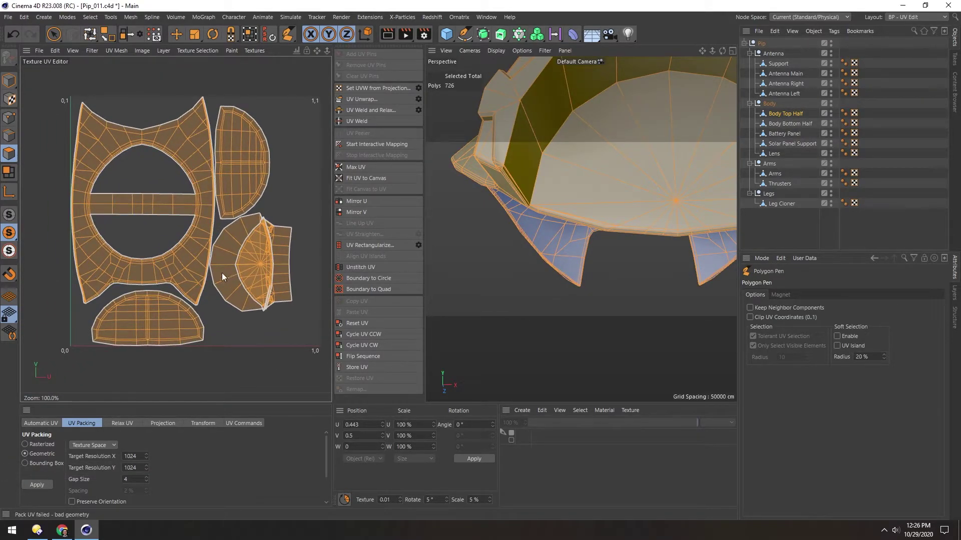
# Step: Relax the selected UVs with LSCM and check the overlapping corner of the hood's islands
pyautogui.click(115, 424)
pyautogui.click(44, 491)
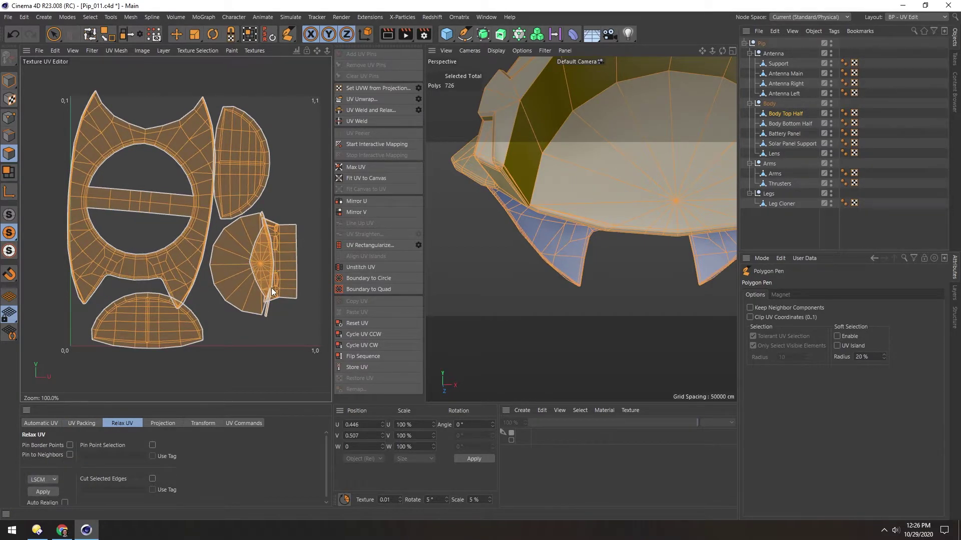
pyautogui.scroll(12, 271, 289)
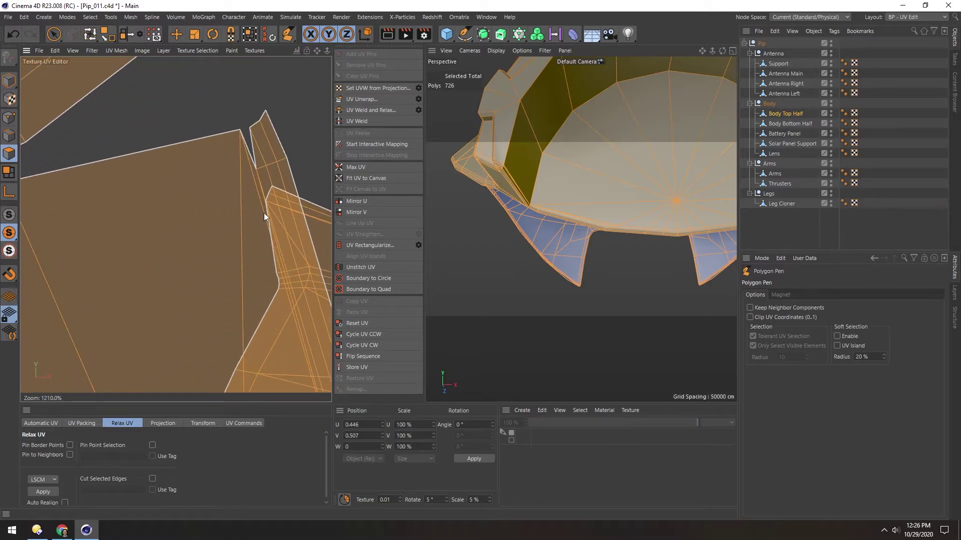
pyautogui.scroll(-4, 229, 222)
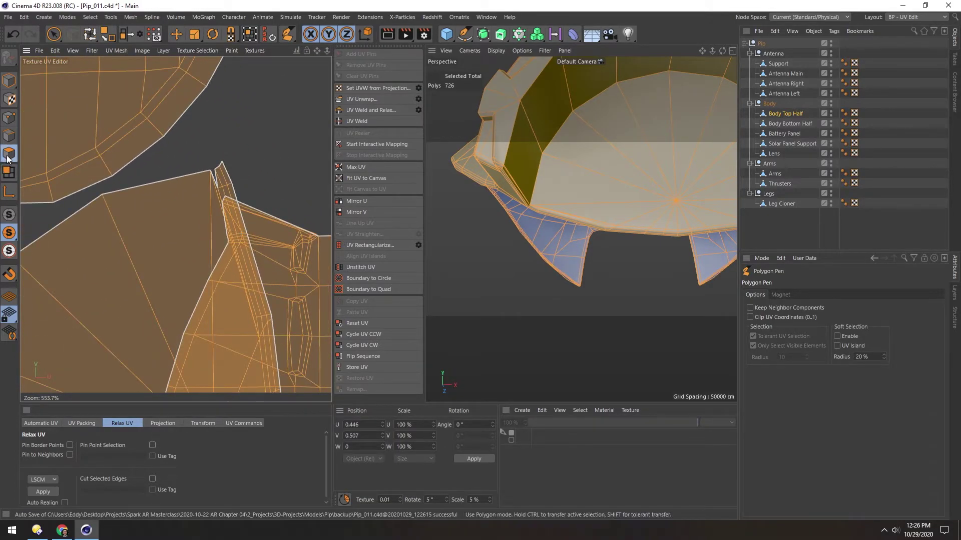
pyautogui.scroll(-3, 270, 246)
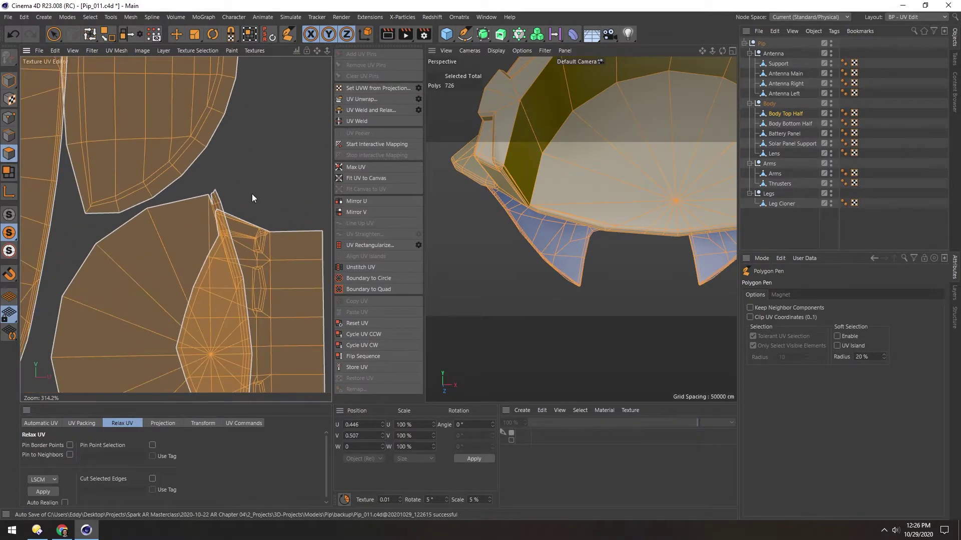
# Step: Move the arched collar's UV island off the fan-shaped island it overlaps, into the empty space above
pyautogui.press('e')
pyautogui.scroll(-2, 273, 186)
pyautogui.click(288, 247)
pyautogui.doubleClick(287, 247)
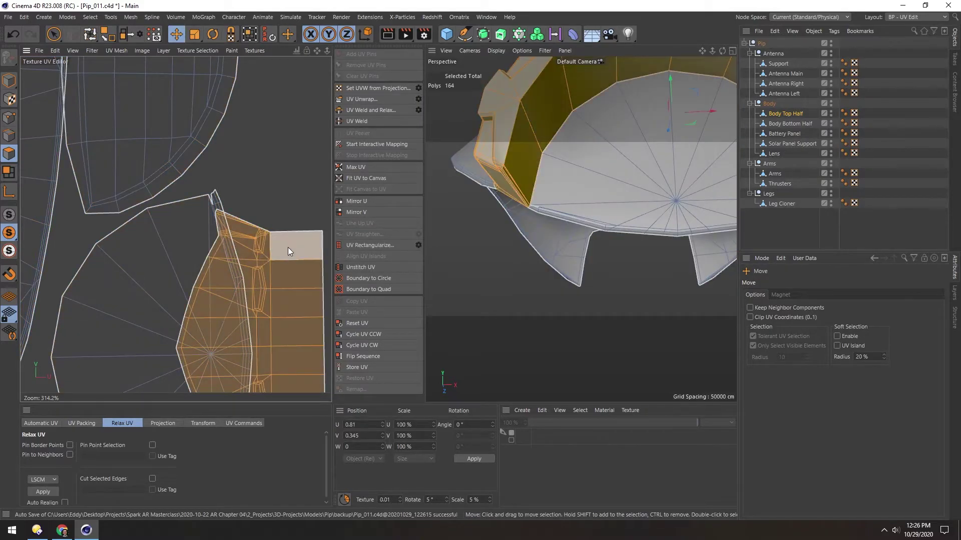
pyautogui.keyDown('alt'); pyautogui.moveTo(232, 312); pyautogui.dragTo(196, 216, button='middle'); pyautogui.keyUp('alt')
pyautogui.scroll(-2, 232, 312)
pyautogui.moveTo(237, 254); pyautogui.dragTo(234, 133)
pyautogui.keyDown('alt'); pyautogui.moveTo(197, 145); pyautogui.dragTo(220, 188, button='middle'); pyautogui.keyUp('alt')
pyautogui.scroll(-5, 197, 145)
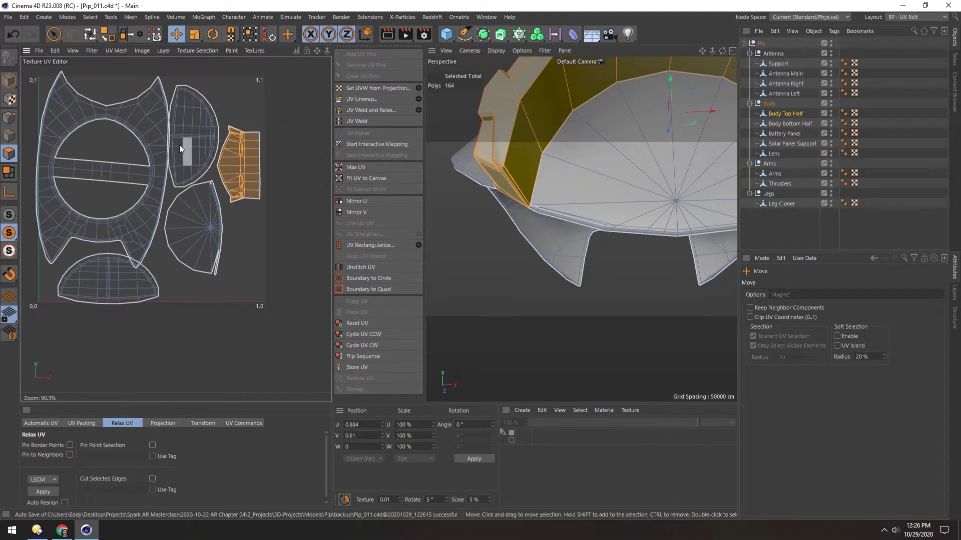
# Step: Repack all of Body Top Half's UV islands with Geometric packing
pyautogui.keyDown('alt'); pyautogui.moveTo(188, 146); pyautogui.dragTo(217, 183, button='middle'); pyautogui.keyUp('alt')
pyautogui.hotkey('ctrl', 'a')
pyautogui.click(124, 361)
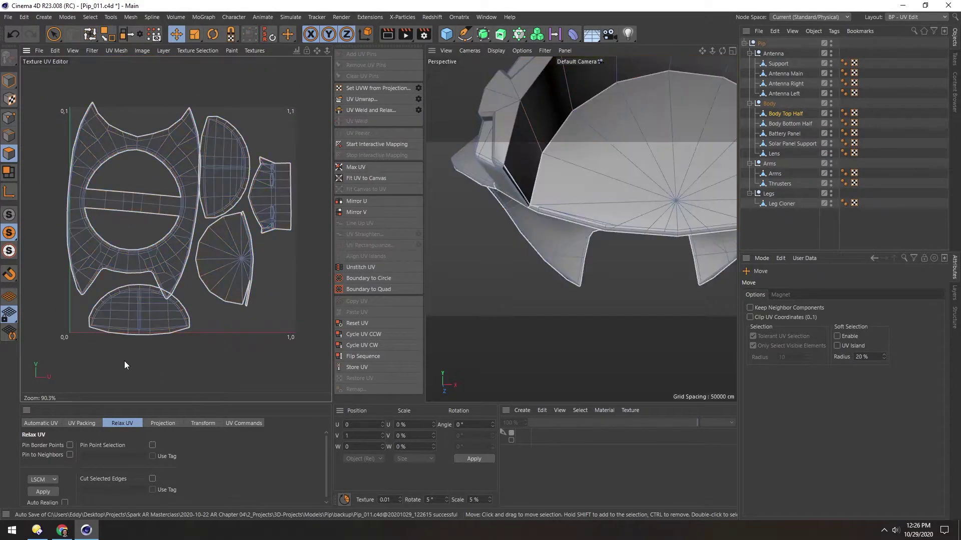
pyautogui.click(71, 425)
pyautogui.click(36, 484)
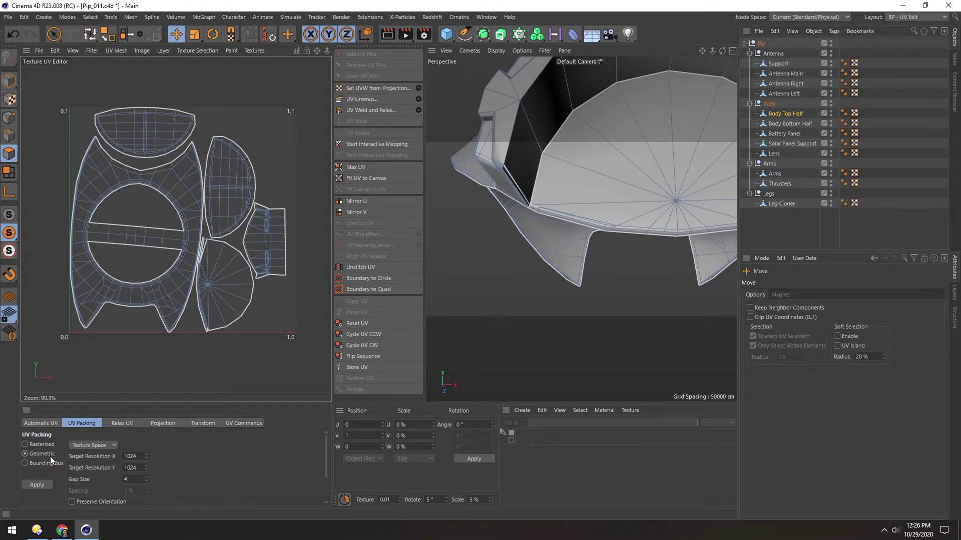
pyautogui.click(29, 487)
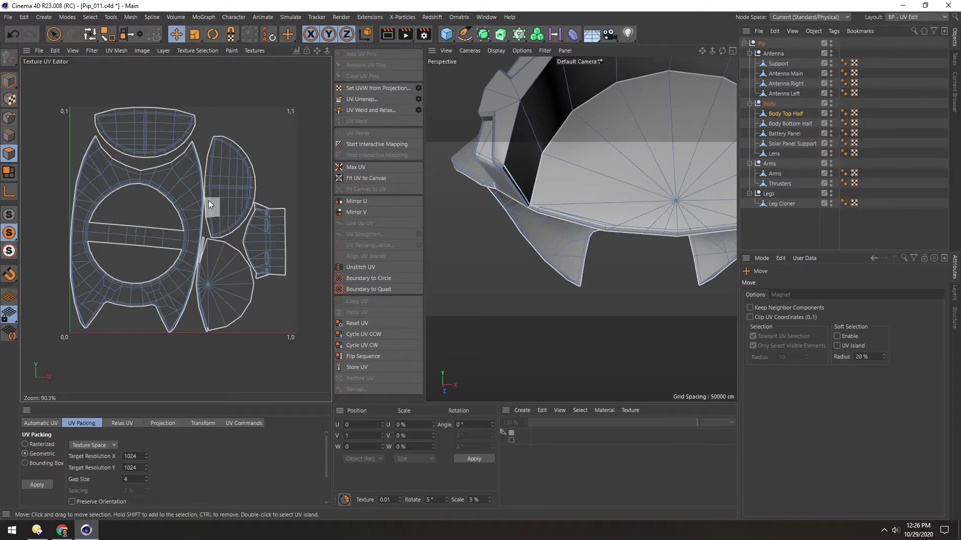
# Step: Weld the split UV edge that separates the thin sliver from the fan-shaped island's upper corner
pyautogui.scroll(7, 213, 249)
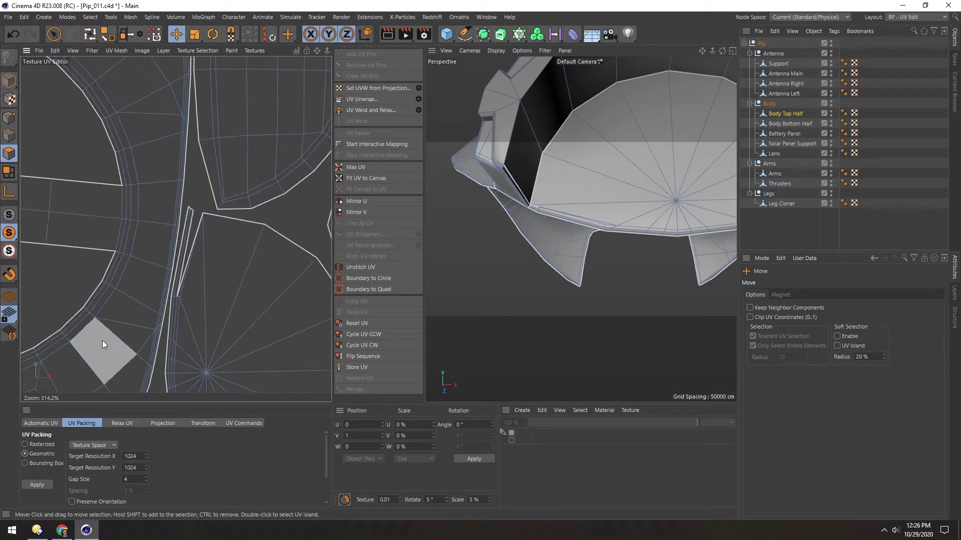
pyautogui.scroll(4, 214, 217)
pyautogui.click(9, 135)
pyautogui.click(165, 238)
pyautogui.keyDown('shift'); pyautogui.click(157, 318); pyautogui.keyUp('shift')
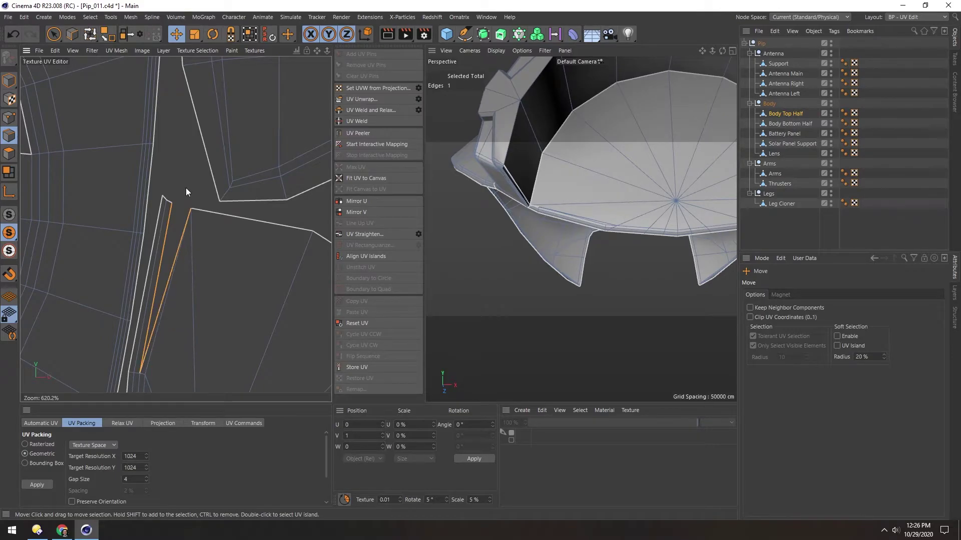
pyautogui.click(353, 121)
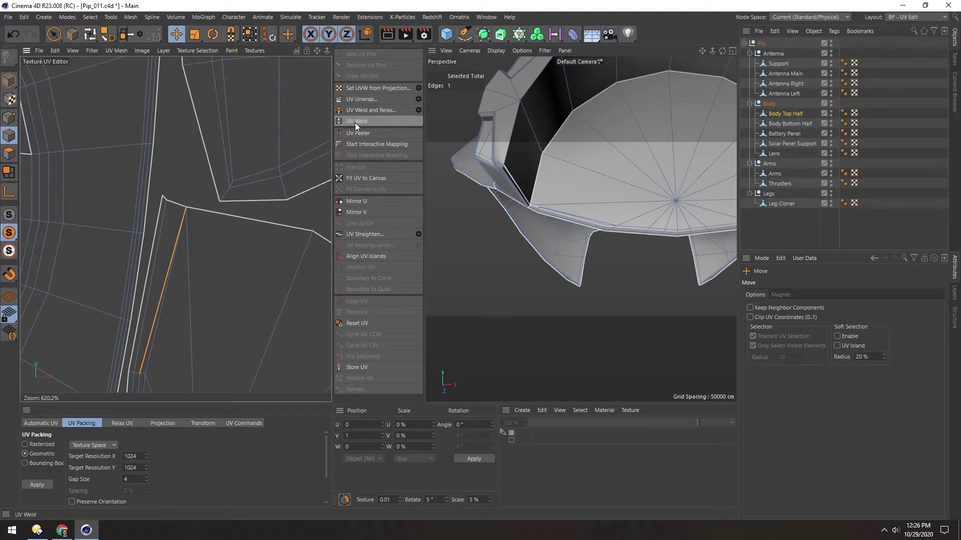
# Step: Select the whole fan-shaped UV island and relax it with LSCM
pyautogui.scroll(-3, 120, 243)
pyautogui.keyDown('alt'); pyautogui.moveTo(100, 304); pyautogui.dragTo(118, 202, button='middle'); pyautogui.keyUp('alt')
pyautogui.click(9, 154)
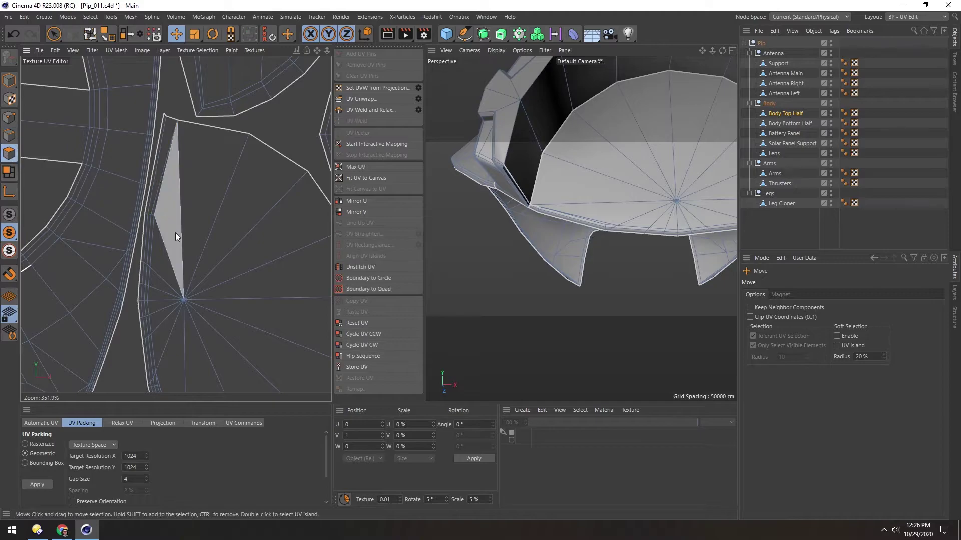
pyautogui.doubleClick(175, 233)
pyautogui.click(113, 424)
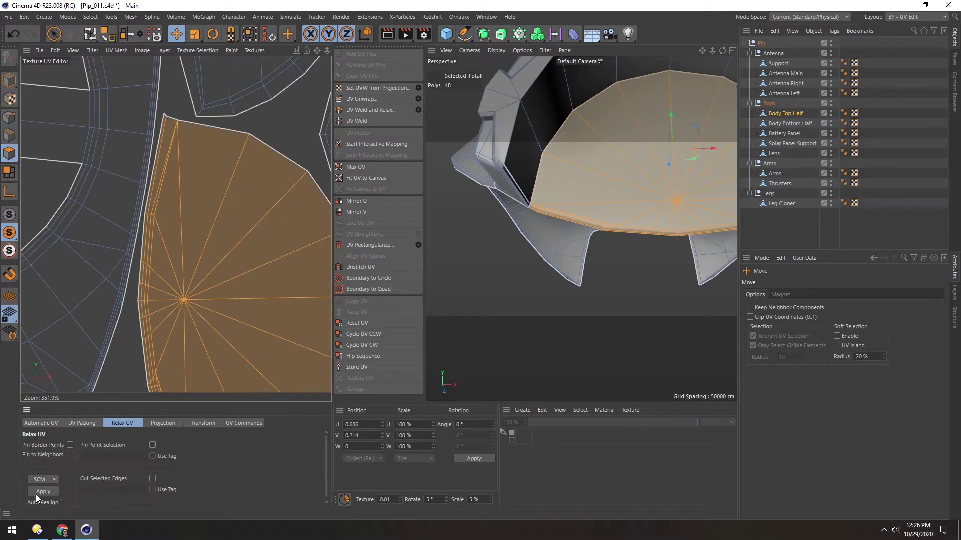
pyautogui.click(41, 493)
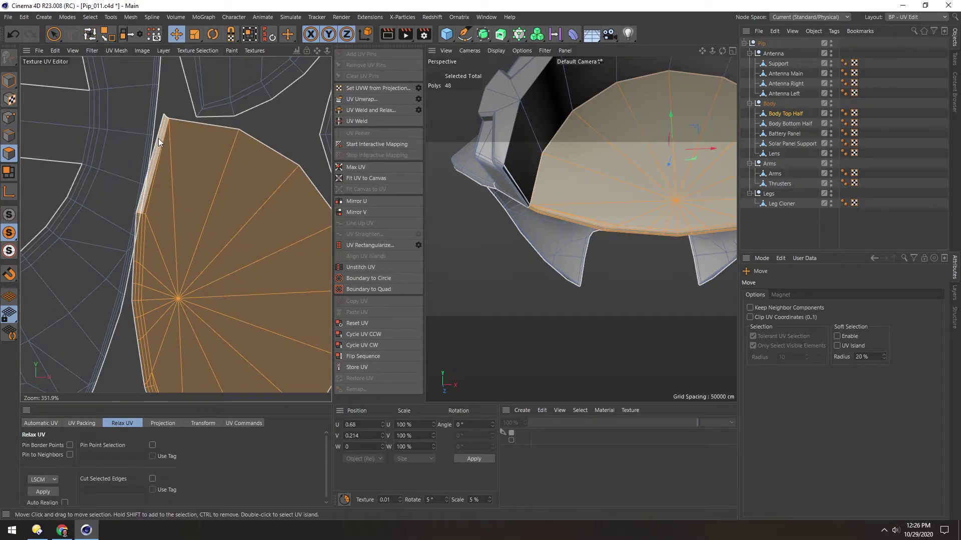
# Step: Clear the UV selection, display the UV Map test texture and examine it on Body Top Half from several angles
pyautogui.scroll(-5, 145, 194)
pyautogui.scroll(-3, 114, 286)
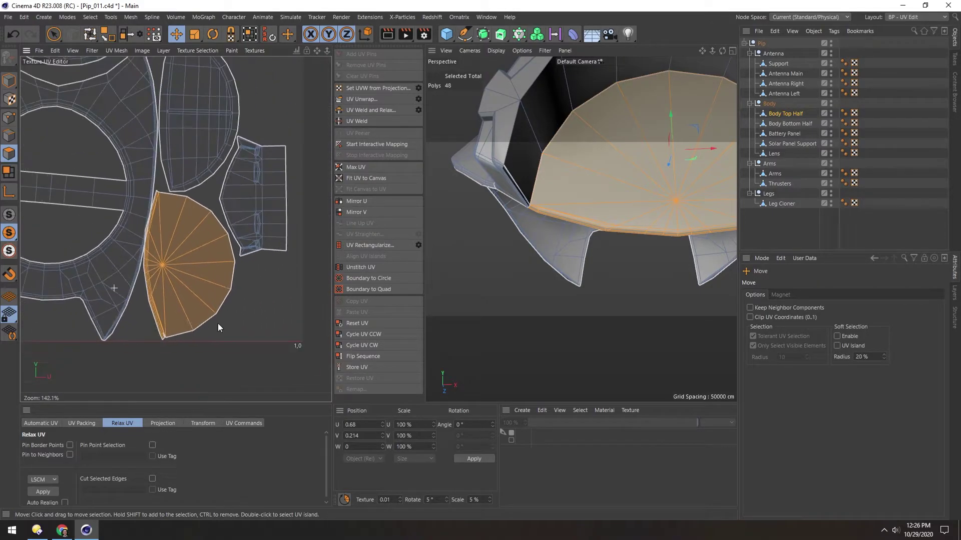
pyautogui.click(242, 314)
pyautogui.scroll(-3, 176, 237)
pyautogui.press('h')
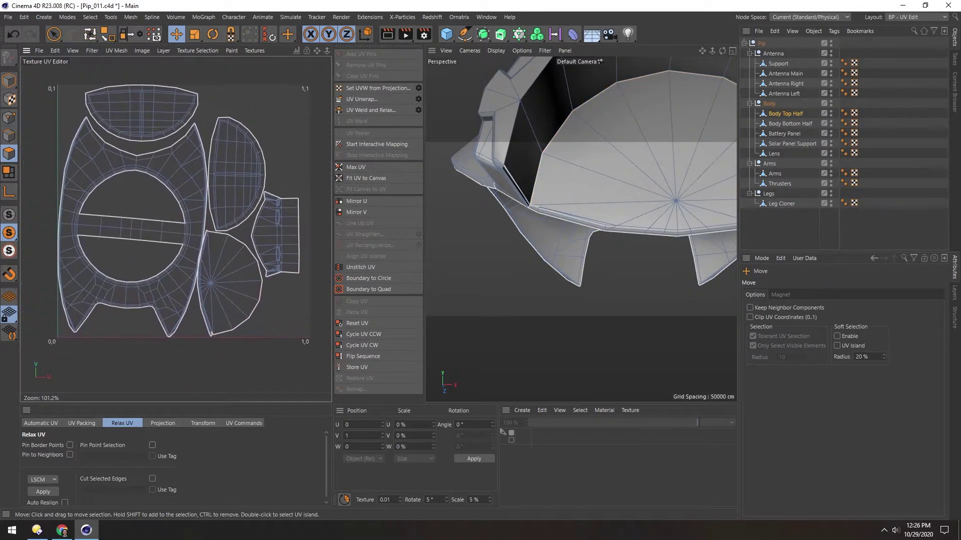
pyautogui.click(254, 50)
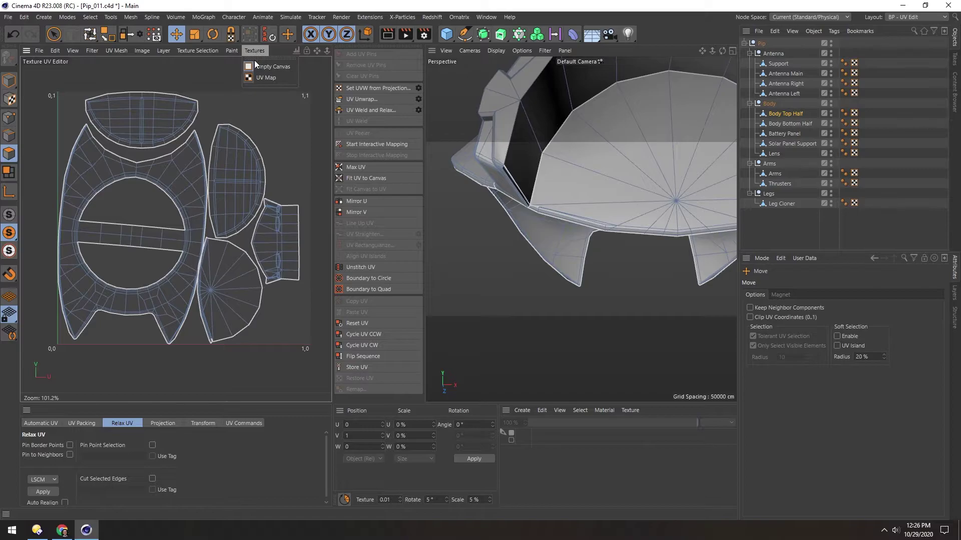
pyautogui.click(264, 77)
pyautogui.scroll(-3, 596, 190)
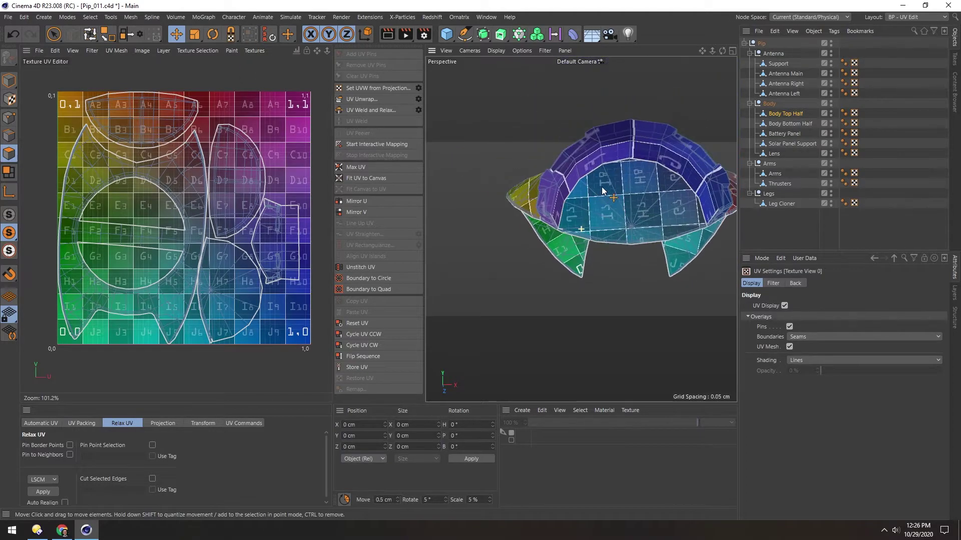
pyautogui.keyDown('alt'); pyautogui.moveTo(602, 193); pyautogui.dragTo(669, 239); pyautogui.keyUp('alt')
pyautogui.keyDown('alt'); pyautogui.moveTo(560, 194); pyautogui.dragTo(532, 176); pyautogui.keyUp('alt')
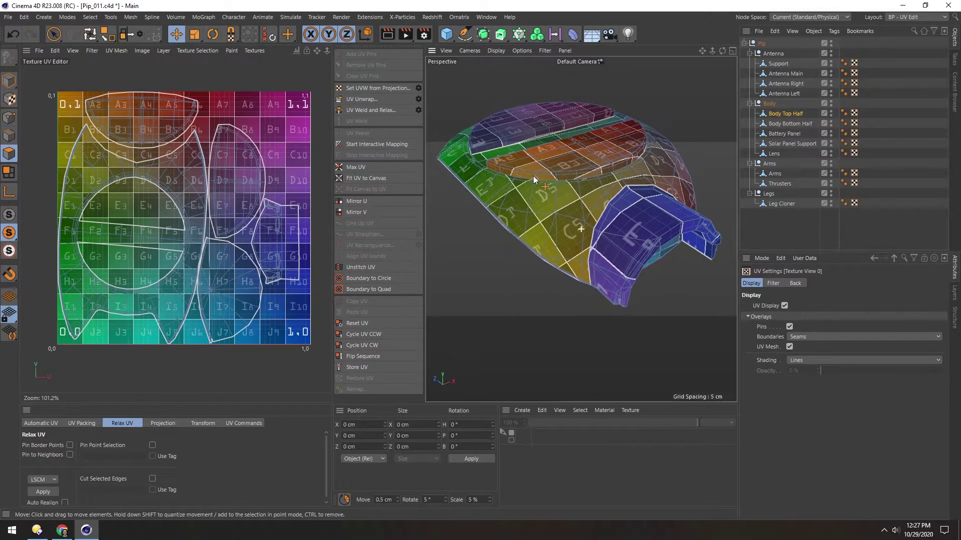
# Step: Switch the texture back to Empty Canvas, turn on Distortion shading for the UVs and examine the model's arched opening
pyautogui.click(253, 50)
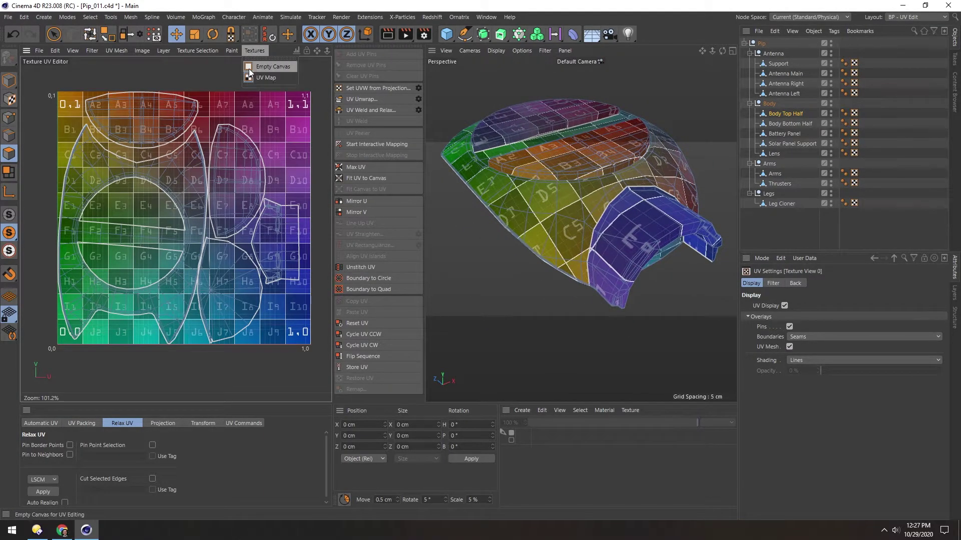
pyautogui.click(270, 66)
pyautogui.click(185, 51)
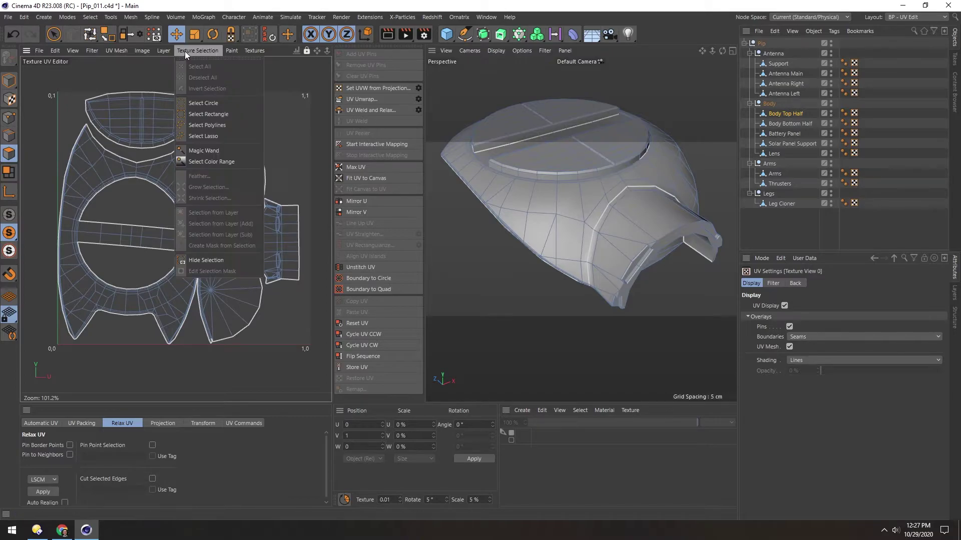
pyautogui.moveTo(73, 50)
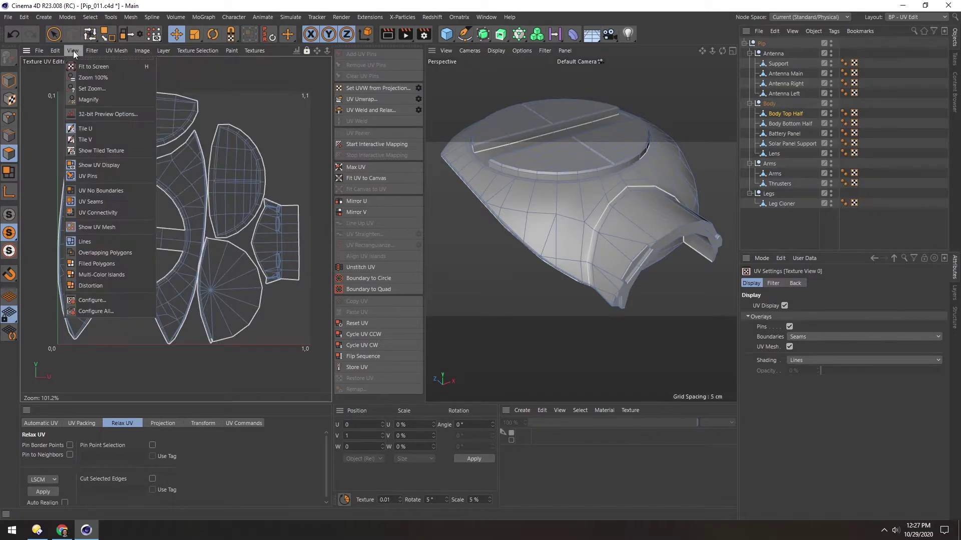
pyautogui.click(97, 285)
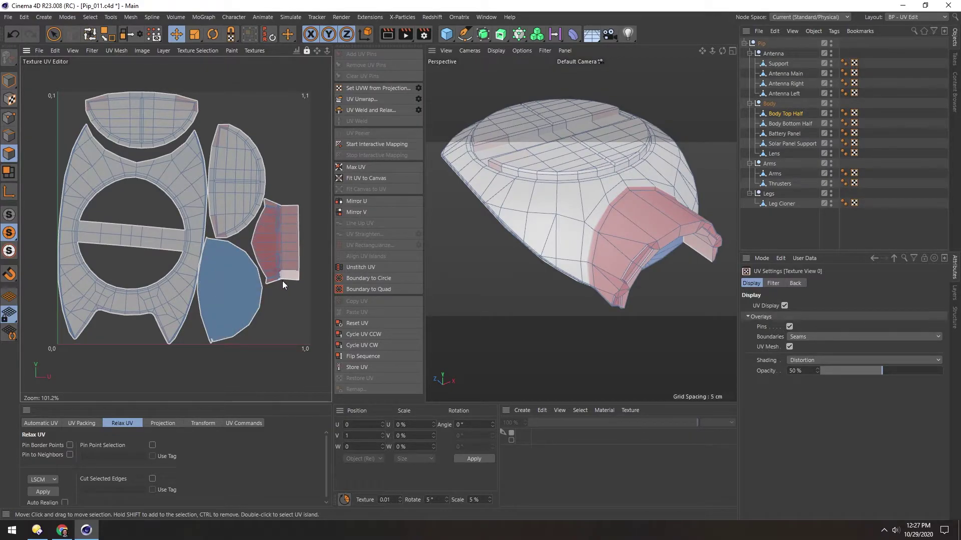
pyautogui.keyDown('alt'); pyautogui.moveTo(572, 187); pyautogui.dragTo(450, 160); pyautogui.keyUp('alt')
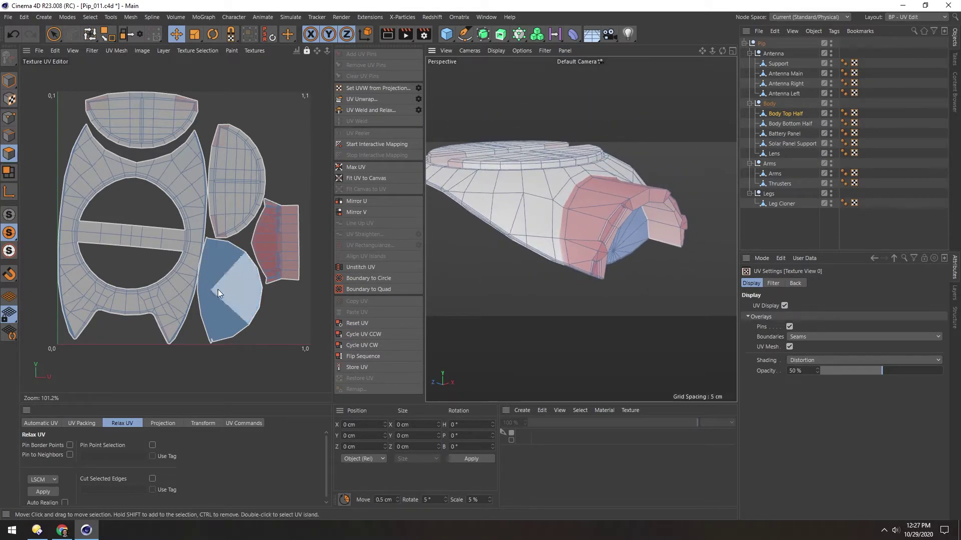
# Step: Repack Body Top Half's islands with Geometric packing and Equalize Island Size enabled
pyautogui.keyDown('alt'); pyautogui.moveTo(159, 260); pyautogui.dragTo(154, 257, button='middle'); pyautogui.keyUp('alt')
pyautogui.click(160, 257)
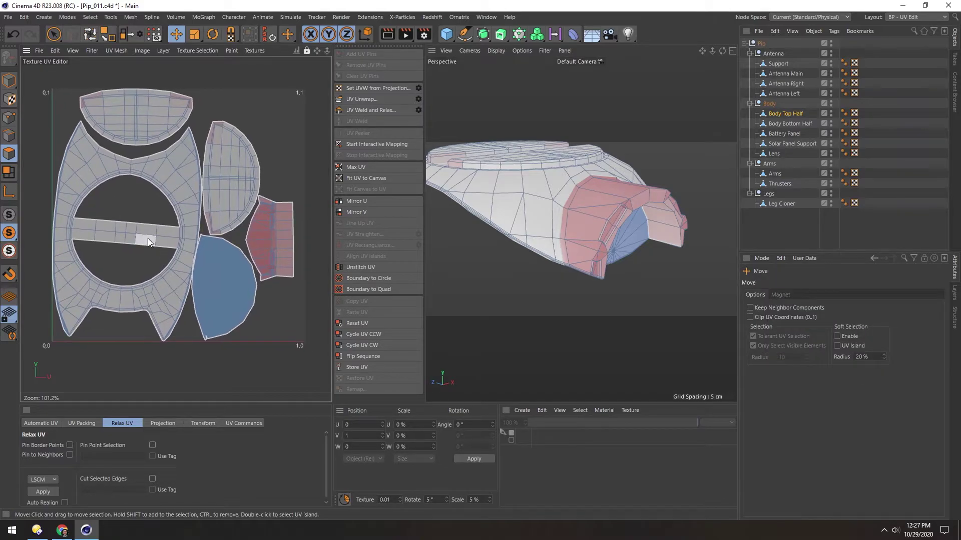
pyautogui.click(80, 424)
pyautogui.moveTo(170, 404); pyautogui.dragTo(164, 352)
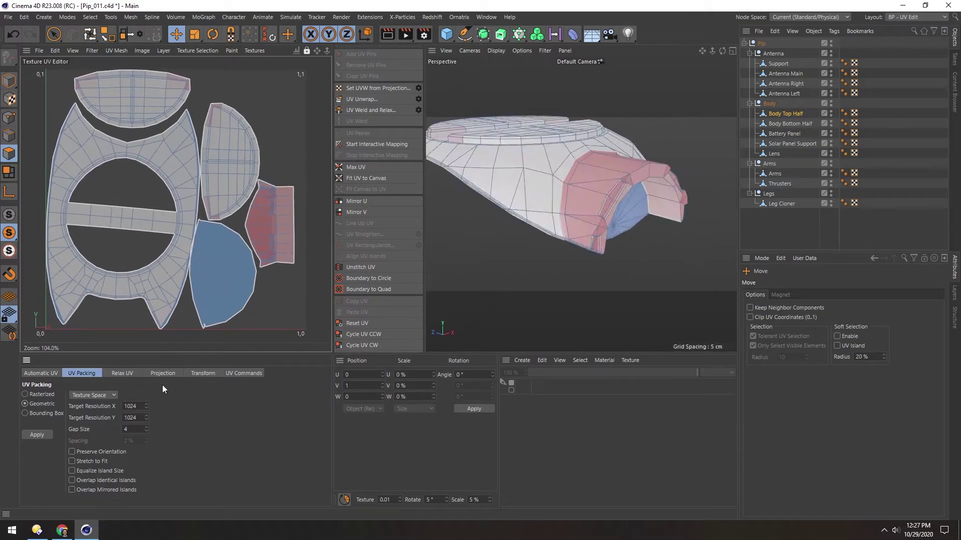
pyautogui.click(38, 435)
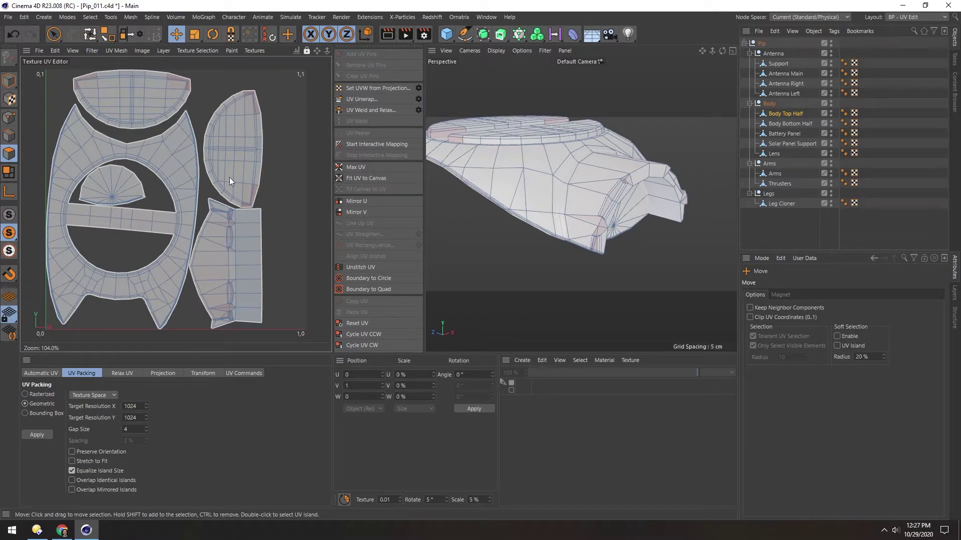
# Step: Select Body Bottom Half and examine its existing UV layout
pyautogui.click(790, 124)
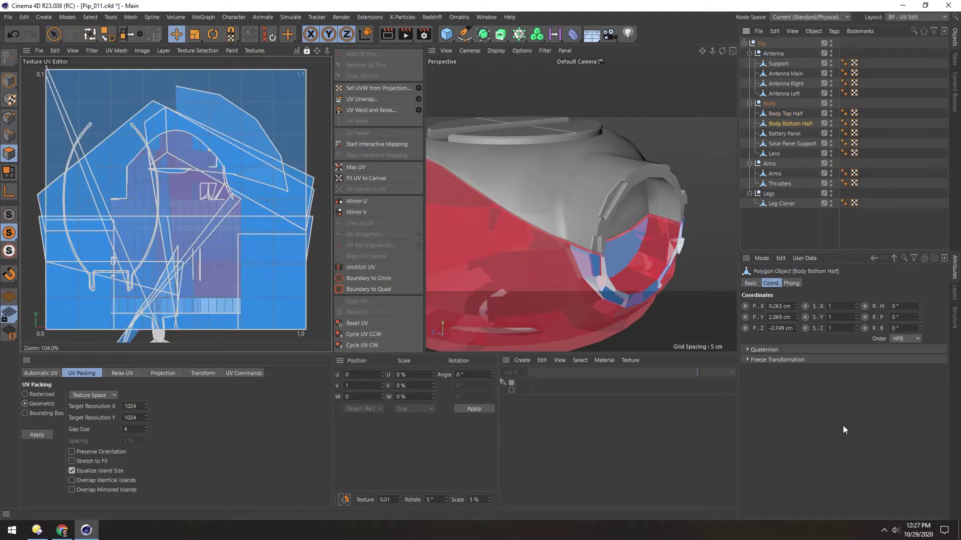
pyautogui.click(883, 530)
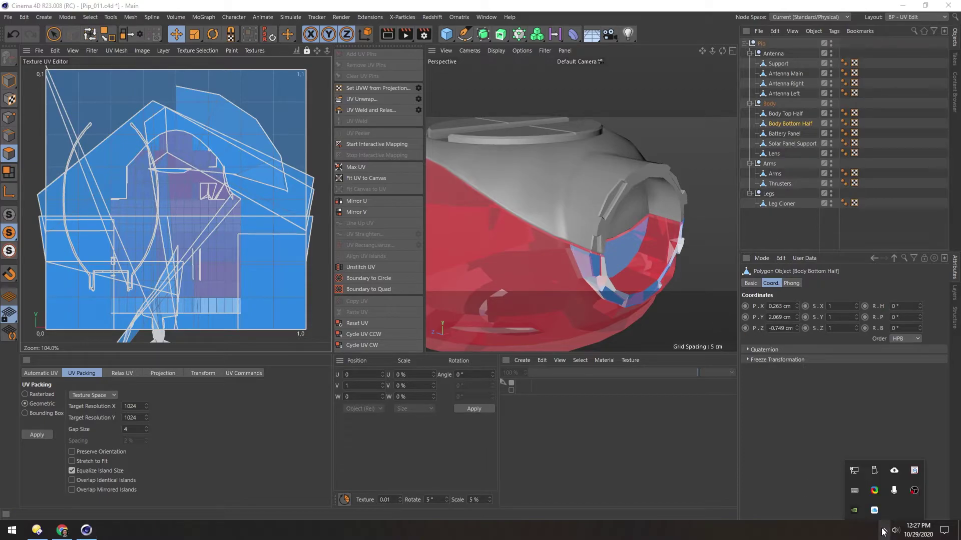
pyautogui.click(854, 537)
pyautogui.scroll(-3, 197, 197)
pyautogui.keyDown('alt'); pyautogui.moveTo(197, 197); pyautogui.dragTo(230, 168, button='middle'); pyautogui.keyUp('alt')
pyautogui.scroll(-3, 141, 171)
pyautogui.keyDown('alt'); pyautogui.moveTo(140, 171); pyautogui.dragTo(142, 157, button='middle'); pyautogui.keyUp('alt')
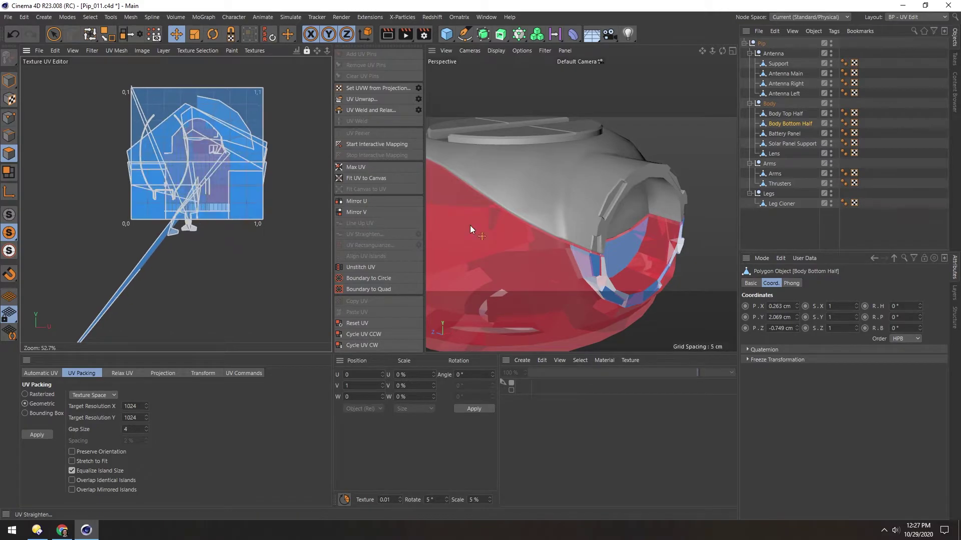
# Step: Isolate Body Bottom Half in the 3D view and open the UV projection options
pyautogui.scroll(-5, 429, 232)
pyautogui.keyDown('alt'); pyautogui.moveTo(494, 200); pyautogui.dragTo(539, 193); pyautogui.keyUp('alt')
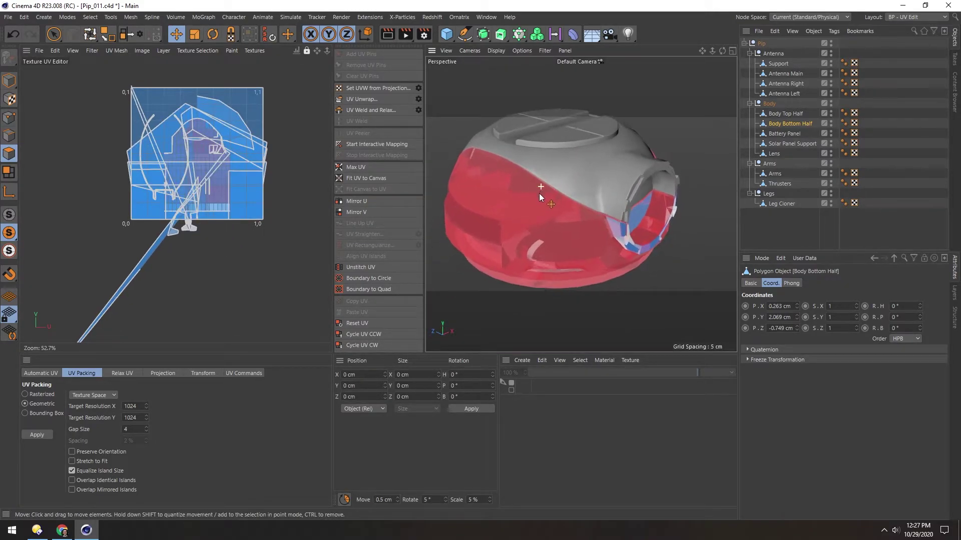
pyautogui.click(9, 251)
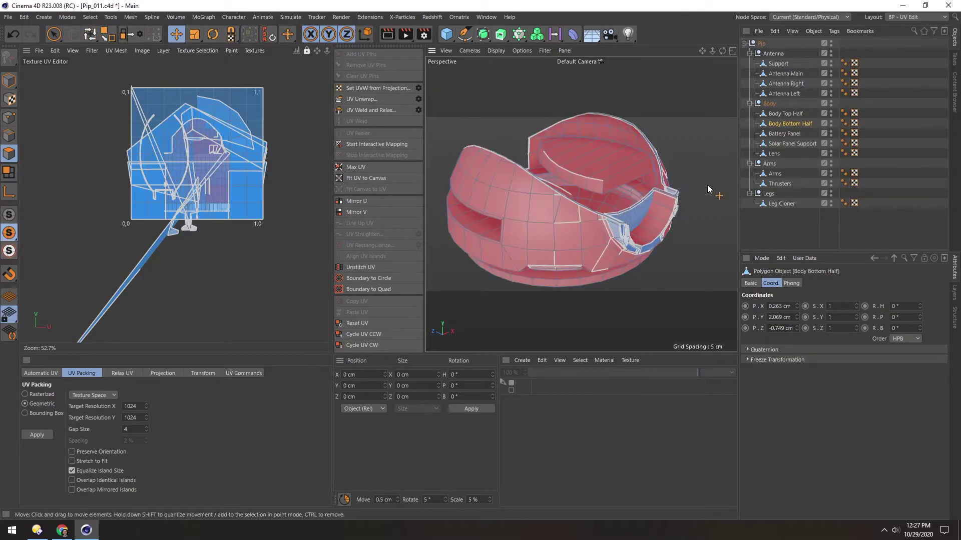
pyautogui.keyDown('alt'); pyautogui.moveTo(602, 196); pyautogui.dragTo(581, 199); pyautogui.keyUp('alt')
pyautogui.click(160, 374)
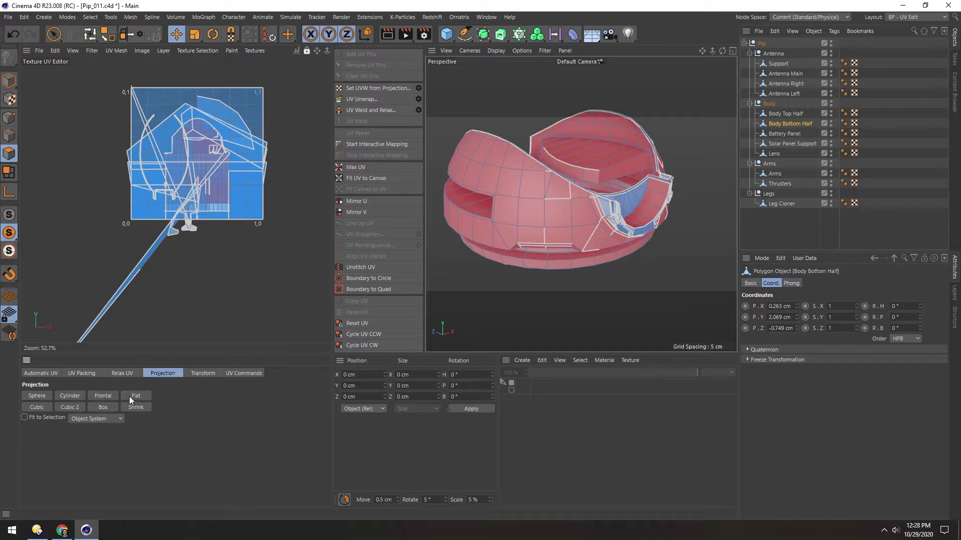
# Step: Project the Body Bottom Half's UVs with a frontal projection, switch to edge mode and unwrap them
pyautogui.click(95, 396)
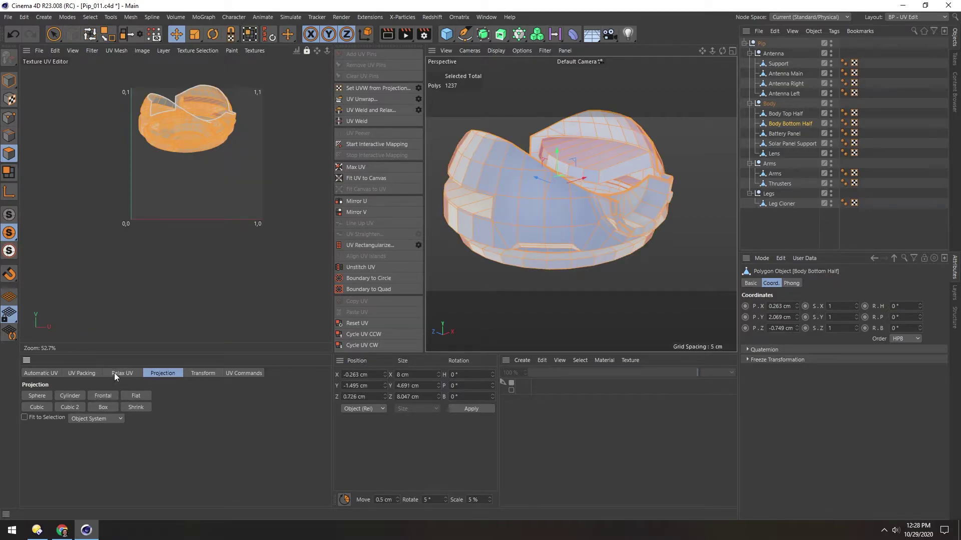
pyautogui.keyDown('alt'); pyautogui.moveTo(577, 214); pyautogui.dragTo(551, 215); pyautogui.keyUp('alt')
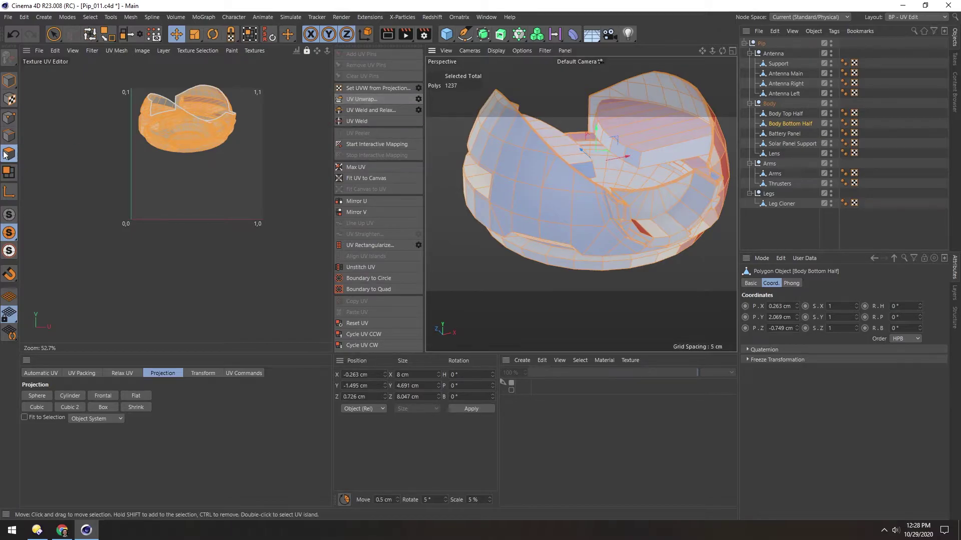
pyautogui.click(8, 136)
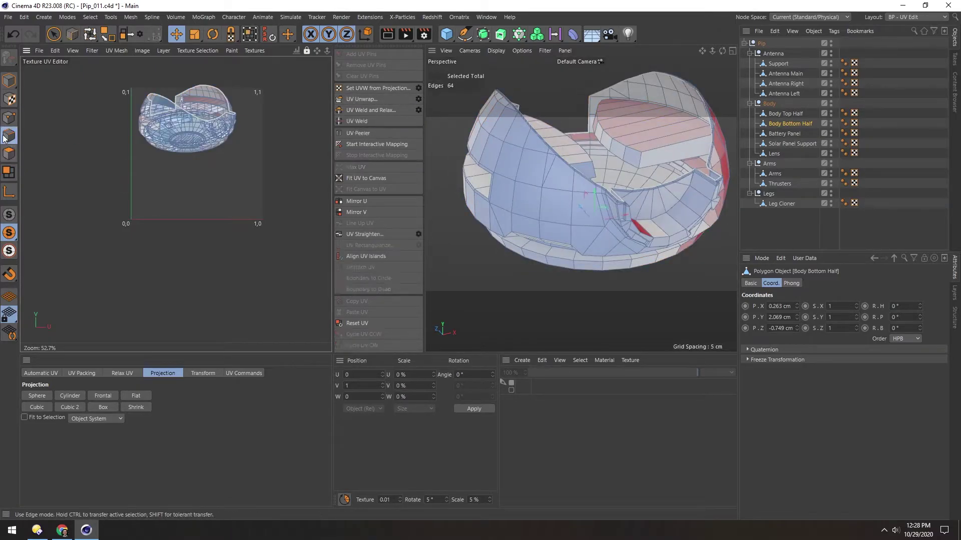
pyautogui.click(351, 100)
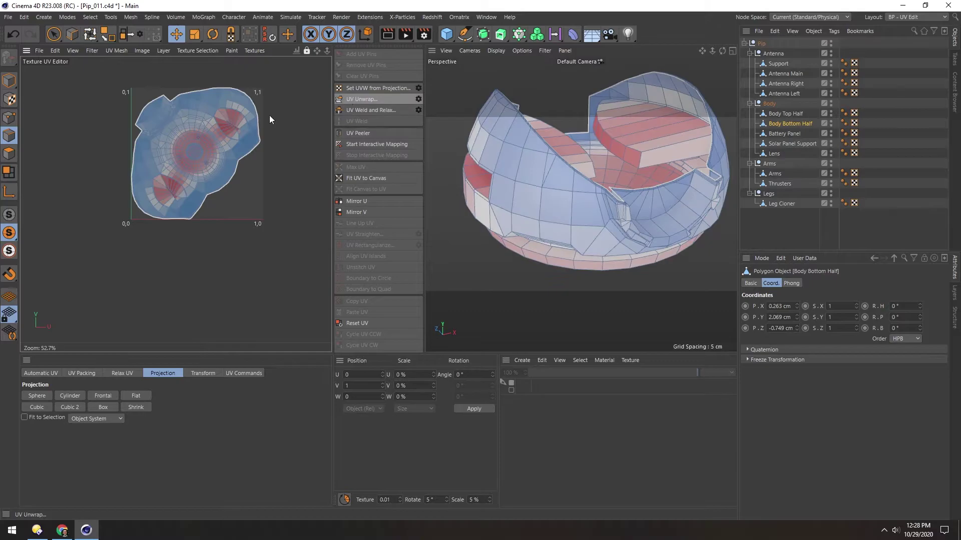
pyautogui.scroll(5, 215, 131)
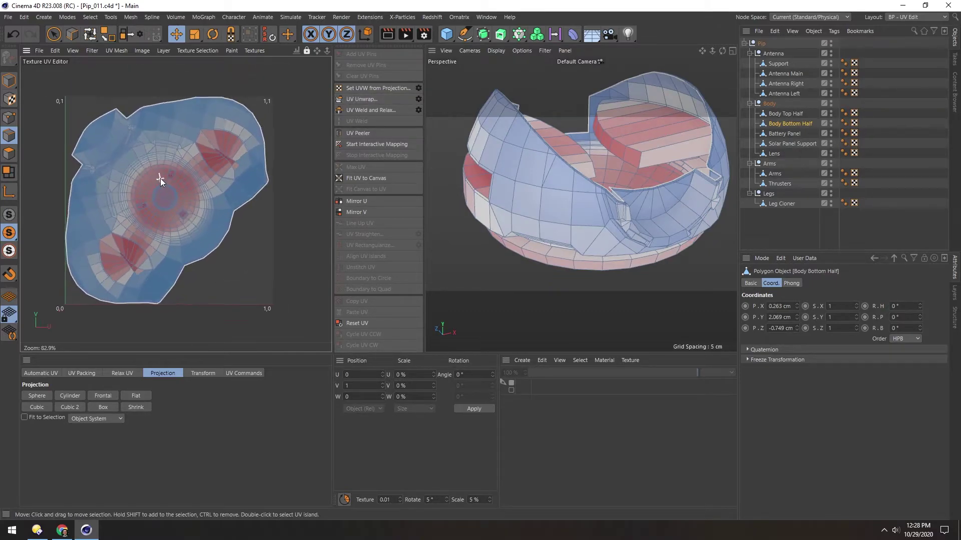
pyautogui.scroll(9, 144, 204)
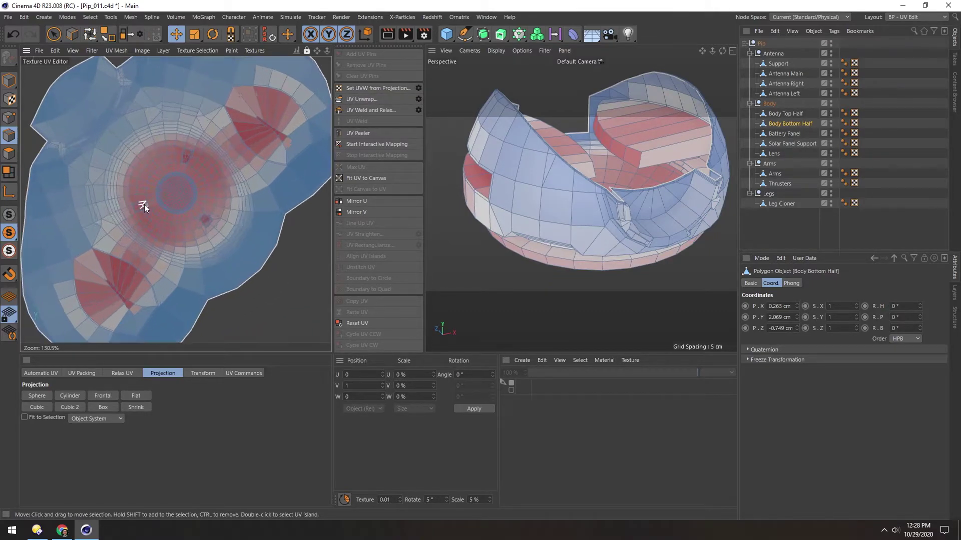
pyautogui.doubleClick(115, 170)
pyautogui.keyDown('shift'); pyautogui.click(114, 194); pyautogui.keyUp('shift')
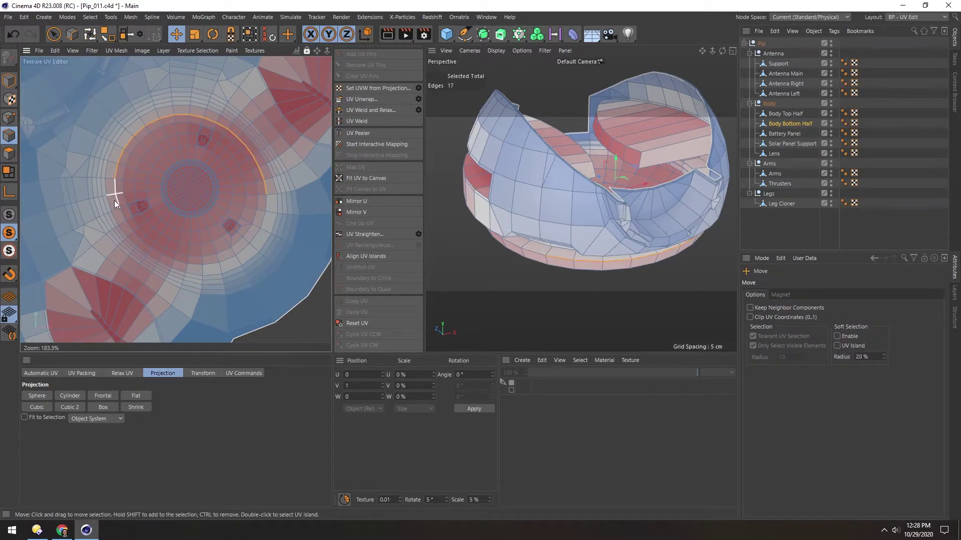
pyautogui.keyDown('shift'); pyautogui.click(122, 213); pyautogui.keyUp('shift')
pyautogui.keyDown('shift'); pyautogui.click(245, 248); pyautogui.keyUp('shift')
pyautogui.keyDown('shift'); pyautogui.click(209, 262); pyautogui.keyUp('shift')
pyautogui.keyDown('shift'); pyautogui.click(232, 260); pyautogui.keyUp('shift')
# Step: Select the full edge loop around the body where the rounded base meets the recessed band
pyautogui.keyDown('alt'); pyautogui.moveTo(595, 183); pyautogui.dragTo(535, 251); pyautogui.keyUp('alt')
pyautogui.keyDown('alt'); pyautogui.moveTo(535, 251); pyautogui.dragTo(554, 224, button='right'); pyautogui.keyUp('alt')
pyautogui.keyDown('alt'); pyautogui.moveTo(549, 212); pyautogui.dragTo(539, 181); pyautogui.keyUp('alt')
pyautogui.scroll(6, 544, 208)
pyautogui.click(545, 201)
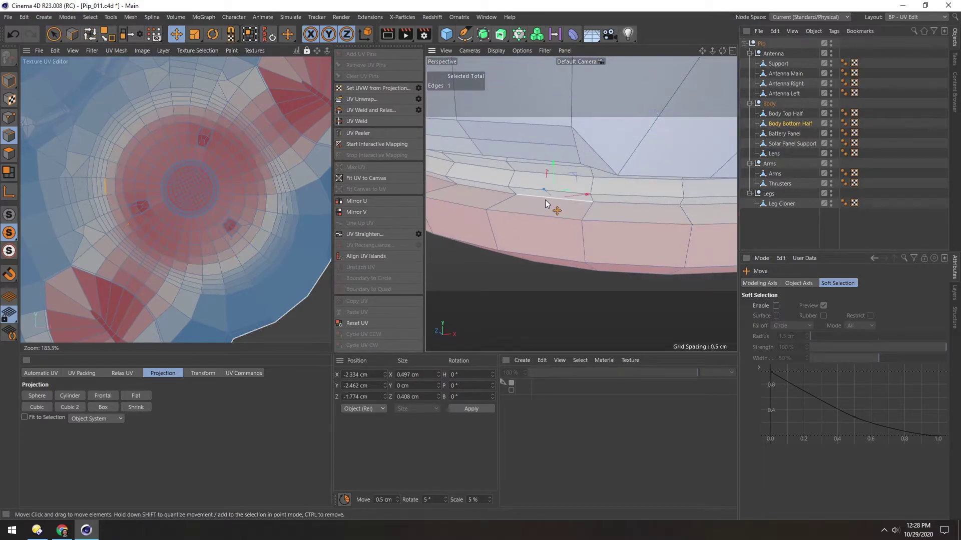
pyautogui.doubleClick(546, 200)
pyautogui.scroll(-4, 535, 203)
# Step: Add sections of the edge loop along the upper border of the recessed band to the selection
pyautogui.scroll(8, 559, 208)
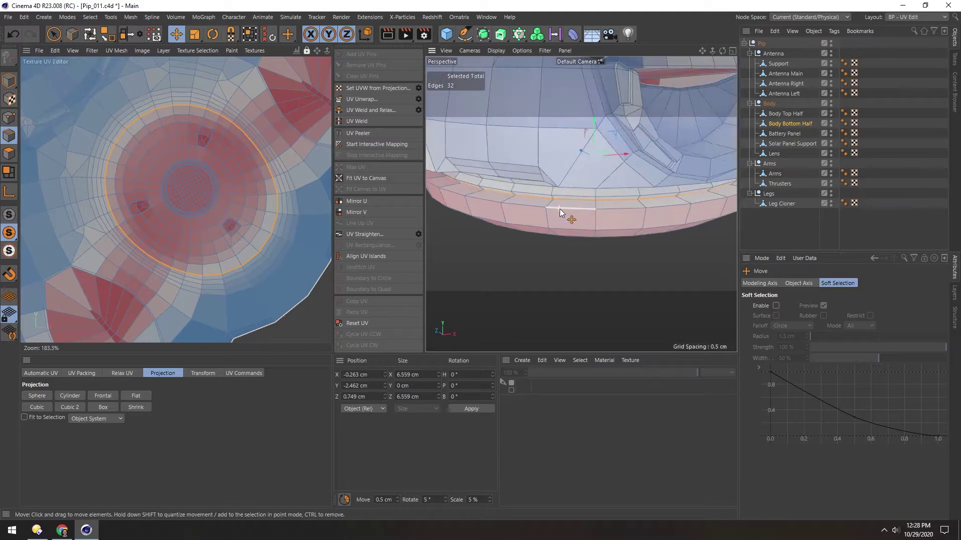
pyautogui.scroll(6, 538, 159)
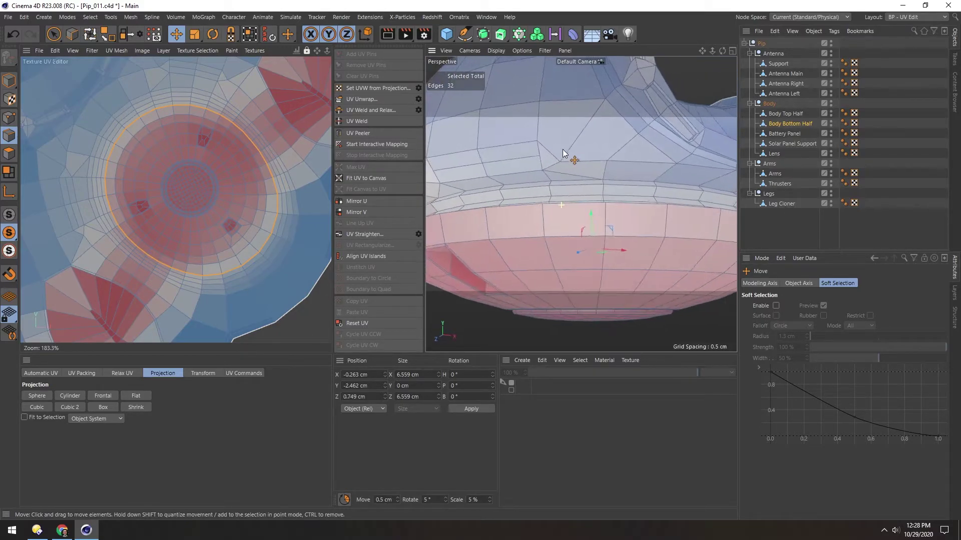
pyautogui.doubleClick(569, 189)
pyautogui.scroll(-1, 554, 209)
pyautogui.scroll(-6, 553, 208)
pyautogui.keyDown('alt'); pyautogui.moveTo(540, 206); pyautogui.dragTo(631, 192); pyautogui.keyUp('alt')
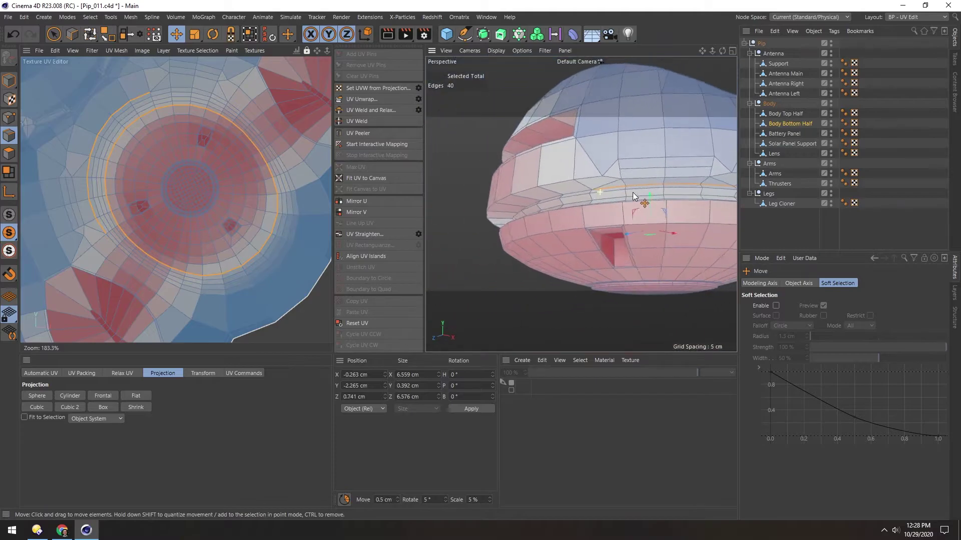
pyautogui.scroll(8, 602, 199)
pyautogui.scroll(-3, 550, 171)
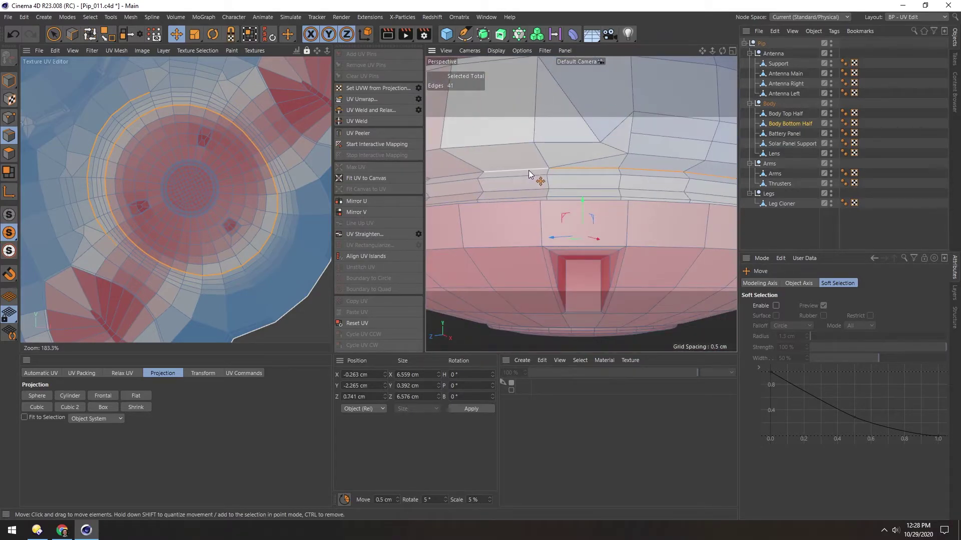
pyautogui.keyDown('shift'); pyautogui.doubleClick(491, 171); pyautogui.keyUp('shift')
pyautogui.scroll(-5, 488, 190)
pyautogui.keyDown('alt'); pyautogui.moveTo(478, 213); pyautogui.dragTo(530, 216); pyautogui.keyUp('alt')
pyautogui.scroll(6, 539, 227)
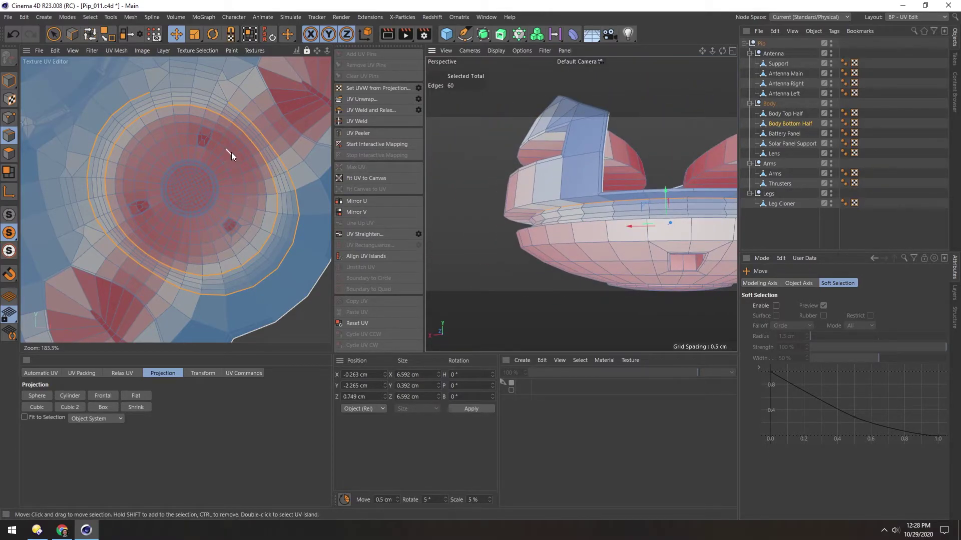
# Step: Add the missing edges of the upper loop in the UV layout and unwrap the mesh along both loops
pyautogui.scroll(5, 177, 117)
pyautogui.keyDown('shift'); pyautogui.doubleClick(175, 142); pyautogui.keyUp('shift')
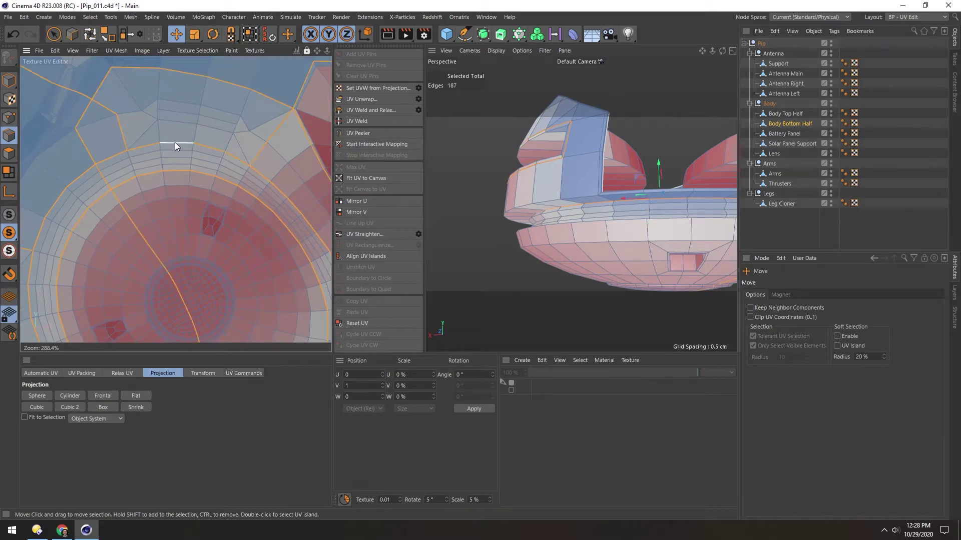
pyautogui.hotkey('ctrl', 'z')
pyautogui.keyDown('shift'); pyautogui.click(148, 146); pyautogui.keyUp('shift')
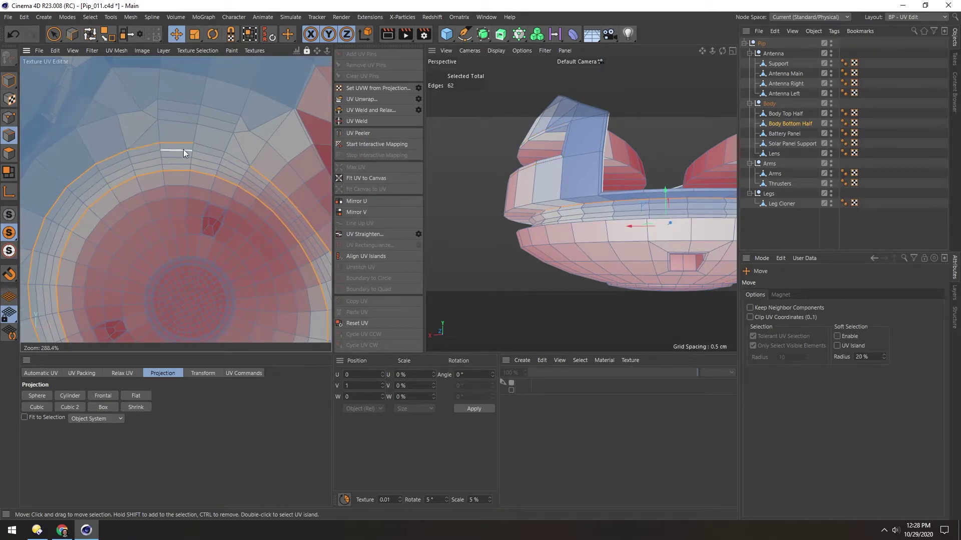
pyautogui.keyDown('shift'); pyautogui.click(229, 156); pyautogui.keyUp('shift')
pyautogui.scroll(-6, 172, 210)
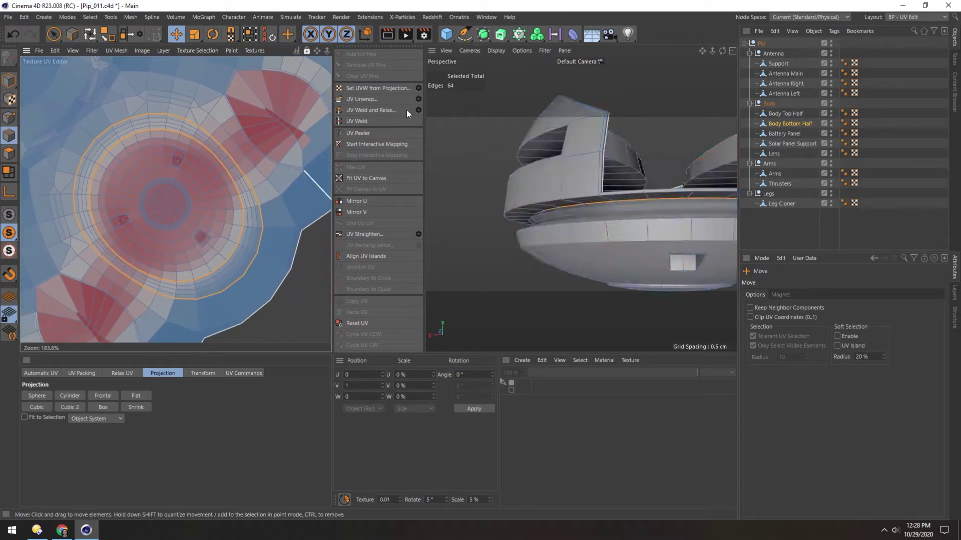
pyautogui.click(350, 100)
pyautogui.scroll(-3, 172, 229)
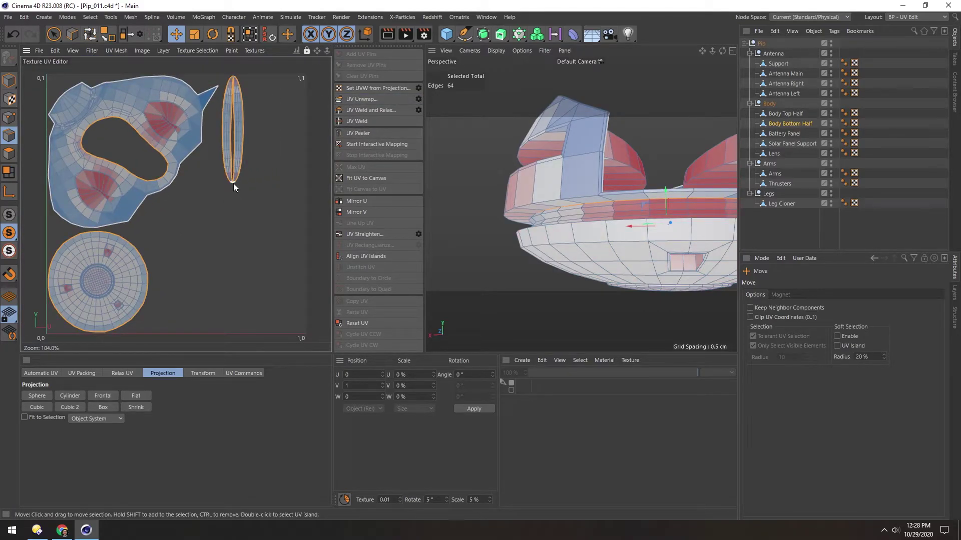
# Step: Select the row of crosswise edges at one tip of the narrow ring-shaped UV island
pyautogui.scroll(4, 225, 110)
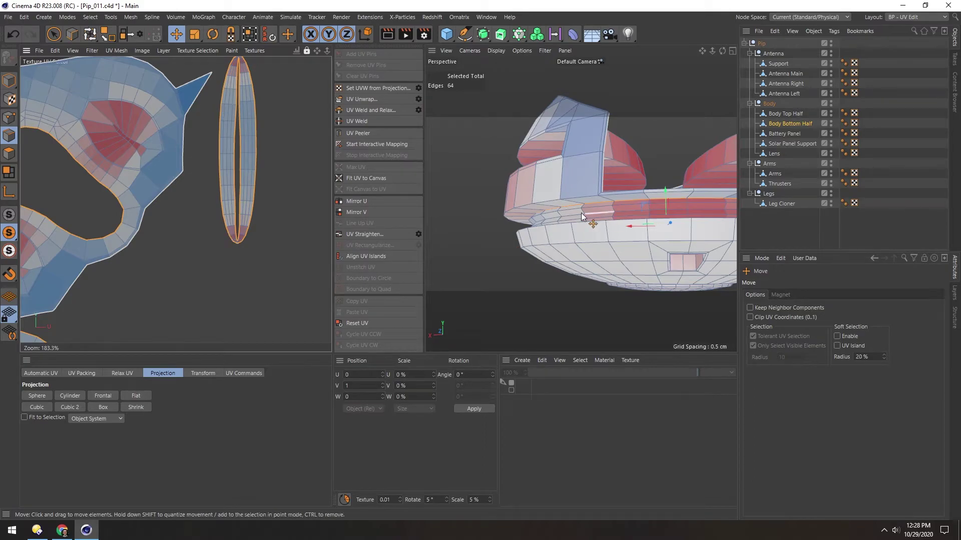
pyautogui.scroll(3, 227, 234)
pyautogui.scroll(-2, 226, 234)
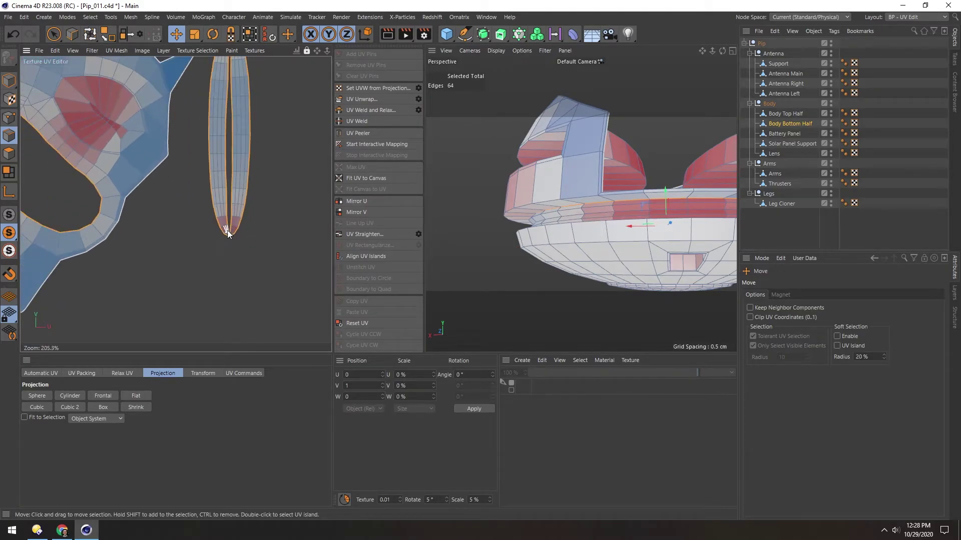
pyautogui.keyDown('alt'); pyautogui.moveTo(215, 117); pyautogui.dragTo(218, 197, button='middle'); pyautogui.keyUp('alt')
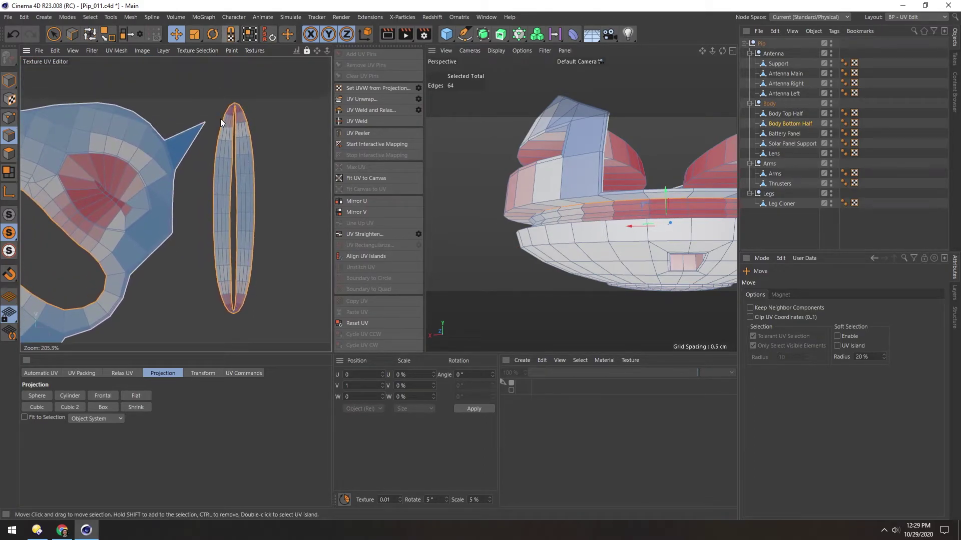
pyautogui.scroll(7, 238, 108)
pyautogui.scroll(14, 237, 108)
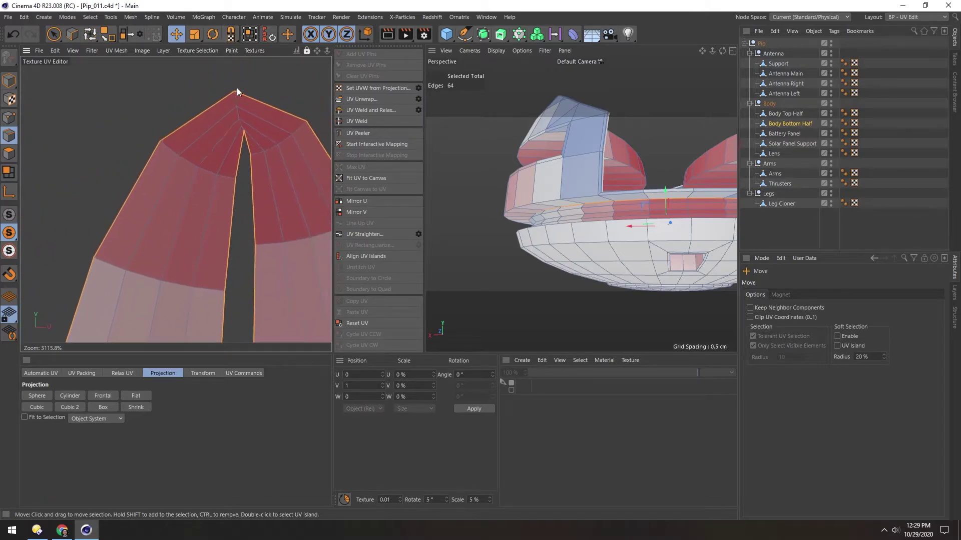
pyautogui.click(238, 109)
pyautogui.scroll(-13, 237, 112)
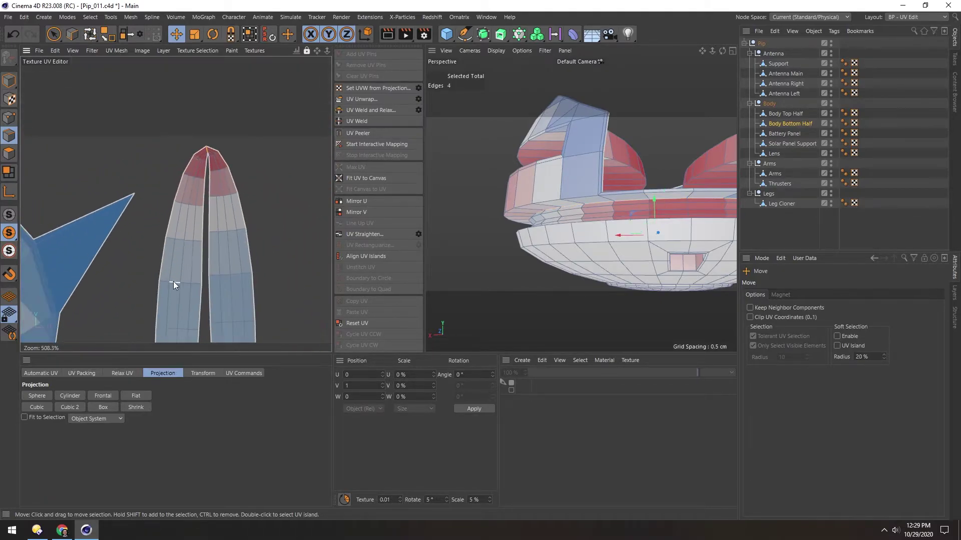
# Step: Add the crosswise edges at the opposite tip of the ring island and unwrap it into two strips
pyautogui.keyDown('alt'); pyautogui.moveTo(186, 320); pyautogui.dragTo(181, 95, button='middle'); pyautogui.keyUp('alt')
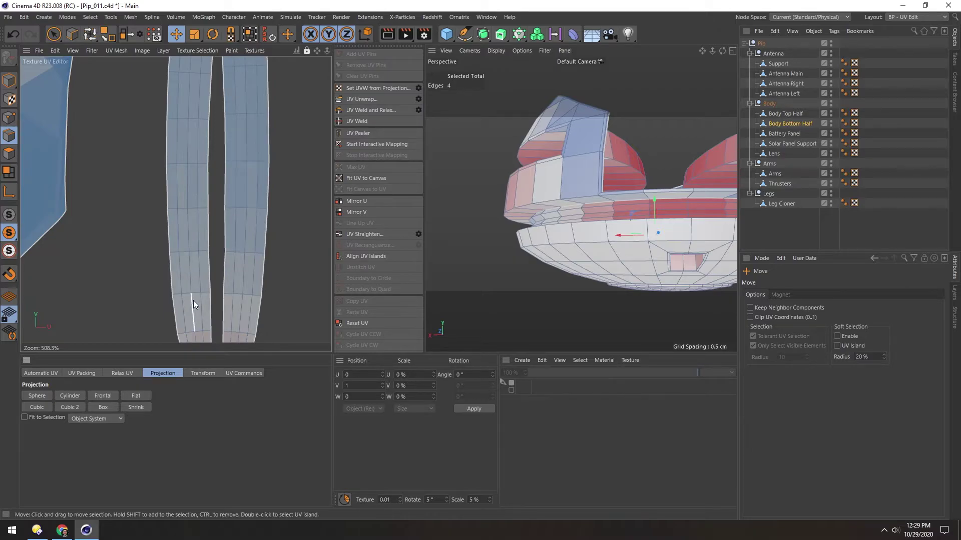
pyautogui.keyDown('alt'); pyautogui.moveTo(193, 315); pyautogui.dragTo(178, 165, button='middle'); pyautogui.keyUp('alt')
pyautogui.scroll(10, 207, 293)
pyautogui.keyDown('shift'); pyautogui.click(209, 190); pyautogui.keyUp('shift')
pyautogui.click(351, 100)
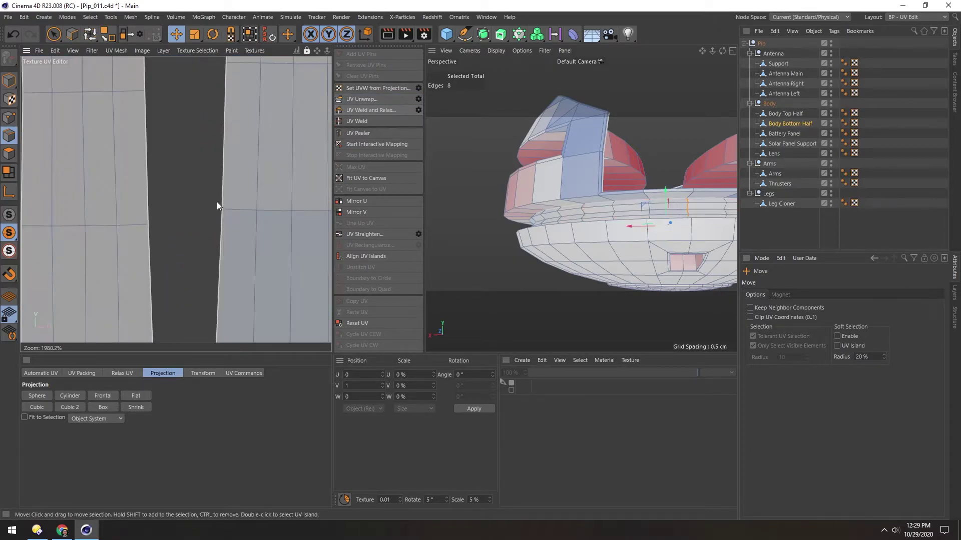
pyautogui.scroll(-4, 205, 190)
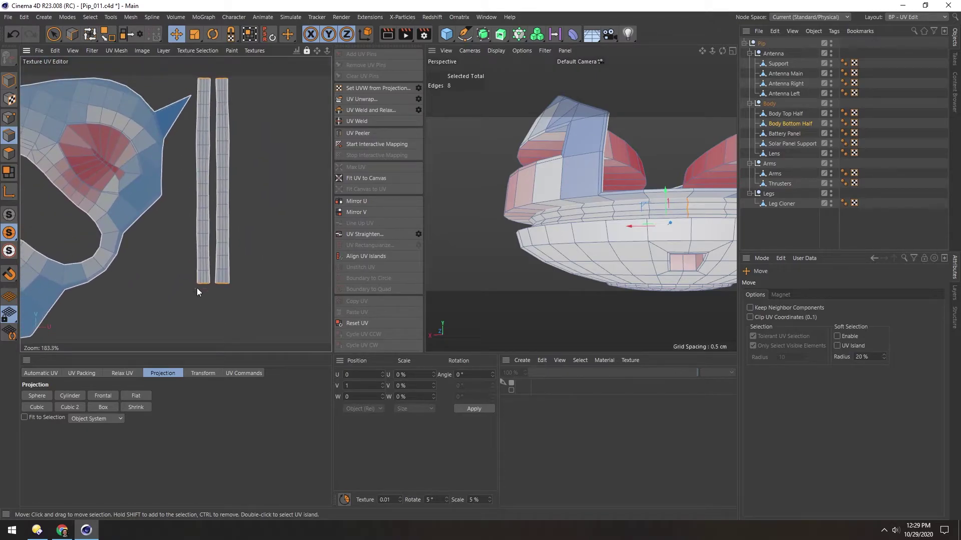
pyautogui.scroll(-3, 104, 218)
# Step: Examine the small rectangular recesses in the circular UV island and on the model's rounded base
pyautogui.keyDown('alt'); pyautogui.moveTo(79, 320); pyautogui.dragTo(229, 216, button='middle'); pyautogui.keyUp('alt')
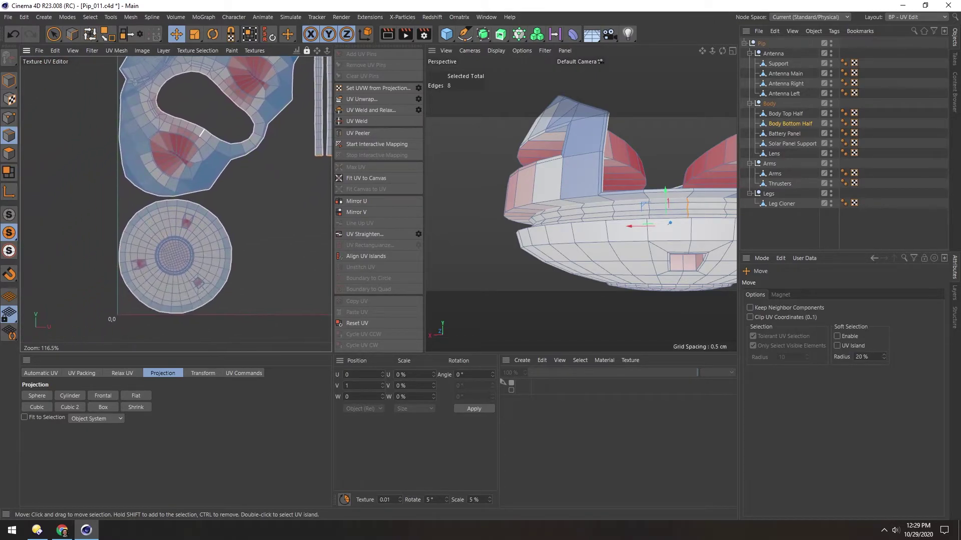
pyautogui.scroll(10, 154, 263)
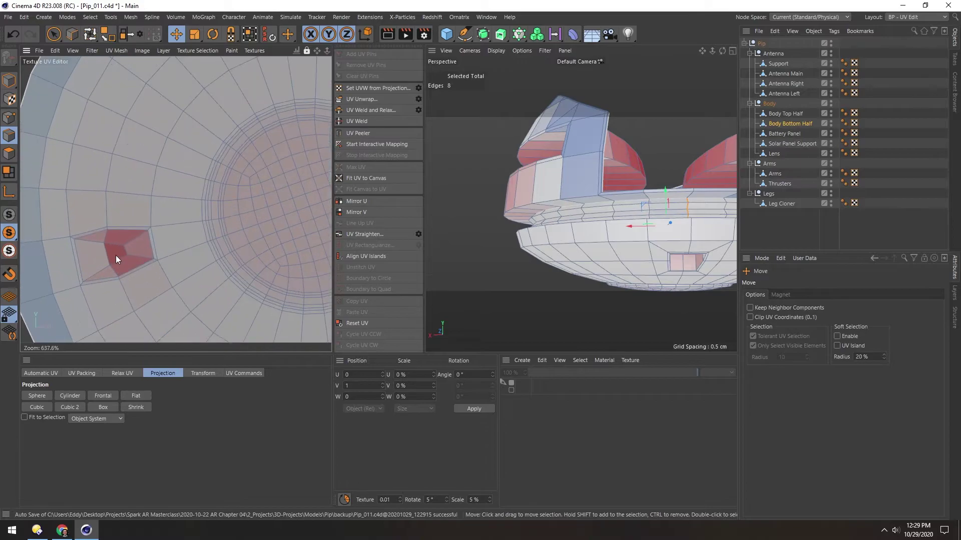
pyautogui.click(125, 250)
pyautogui.press('o')
pyautogui.keyDown('alt'); pyautogui.moveTo(578, 209); pyautogui.dragTo(561, 142); pyautogui.keyUp('alt')
pyautogui.press('s')
pyautogui.scroll(-5, 573, 205)
pyautogui.moveTo(567, 229)
pyautogui.keyDown('alt'); pyautogui.mouseDown()
pyautogui.moveTo(556, 200)
pyautogui.moveTo(449, 218)
pyautogui.moveTo(558, 240)
pyautogui.moveTo(605, 220)
pyautogui.moveTo(571, 203)
pyautogui.moveTo(582, 225)
pyautogui.mouseUp(); pyautogui.keyUp('alt')
pyautogui.scroll(-8, 224, 170)
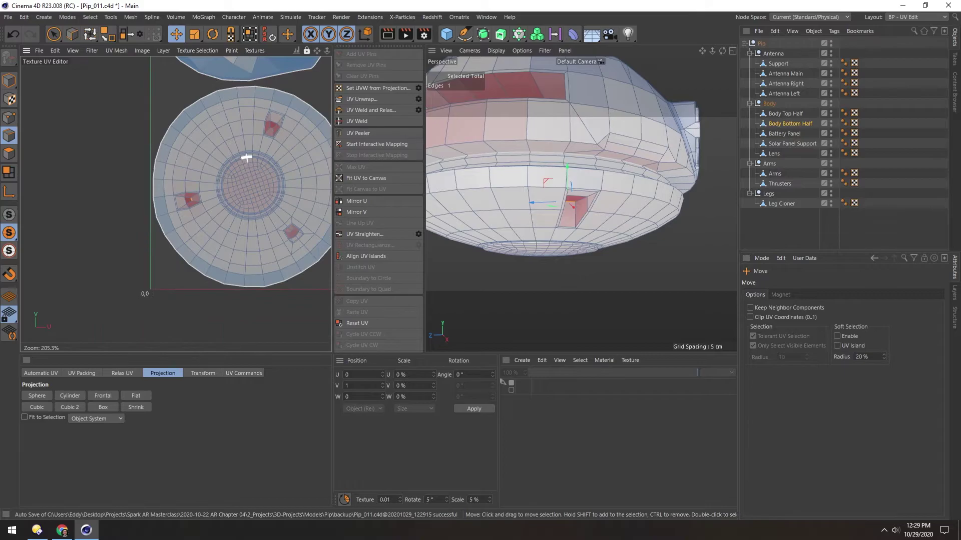
# Step: Pick edges inside the lower distorted area of the large UV island to locate it on the body
pyautogui.keyDown('alt'); pyautogui.moveTo(238, 89); pyautogui.dragTo(178, 244, button='middle'); pyautogui.keyUp('alt')
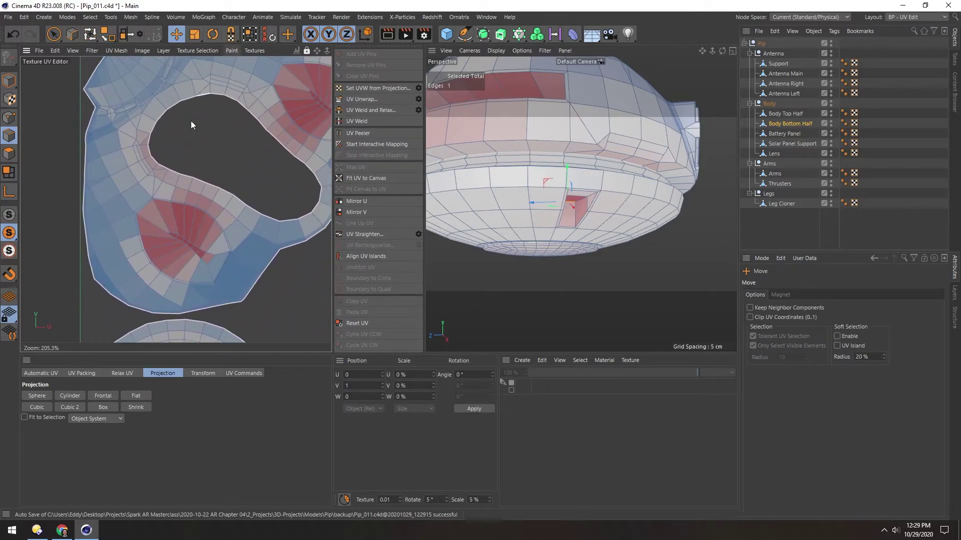
pyautogui.doubleClick(179, 240)
pyautogui.scroll(-5, 496, 136)
pyautogui.keyDown('alt'); pyautogui.moveTo(523, 154); pyautogui.dragTo(548, 173); pyautogui.keyUp('alt')
pyautogui.scroll(5, 505, 146)
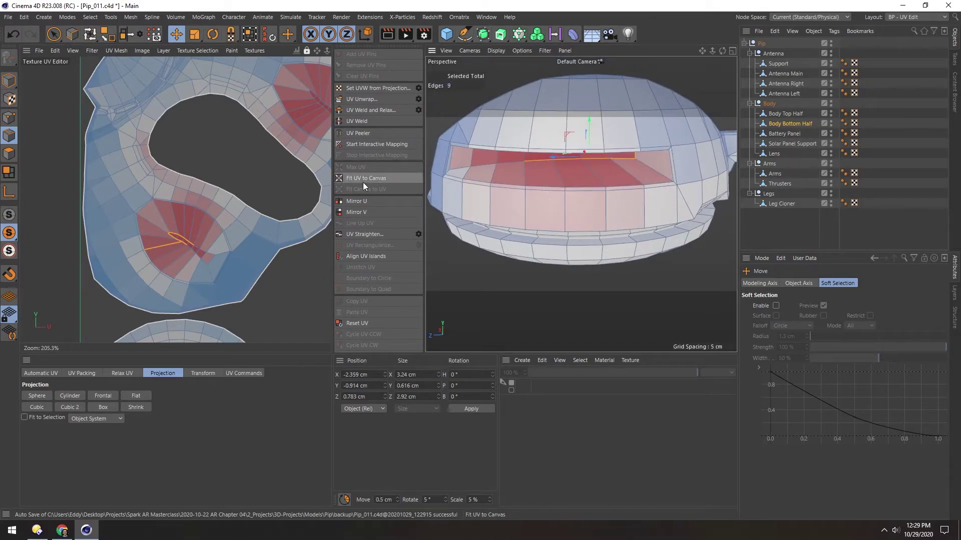
# Step: Select the complete border of the long slot recess in the large UV island, using Loop Selection for the remaining edges
pyautogui.scroll(3, 151, 227)
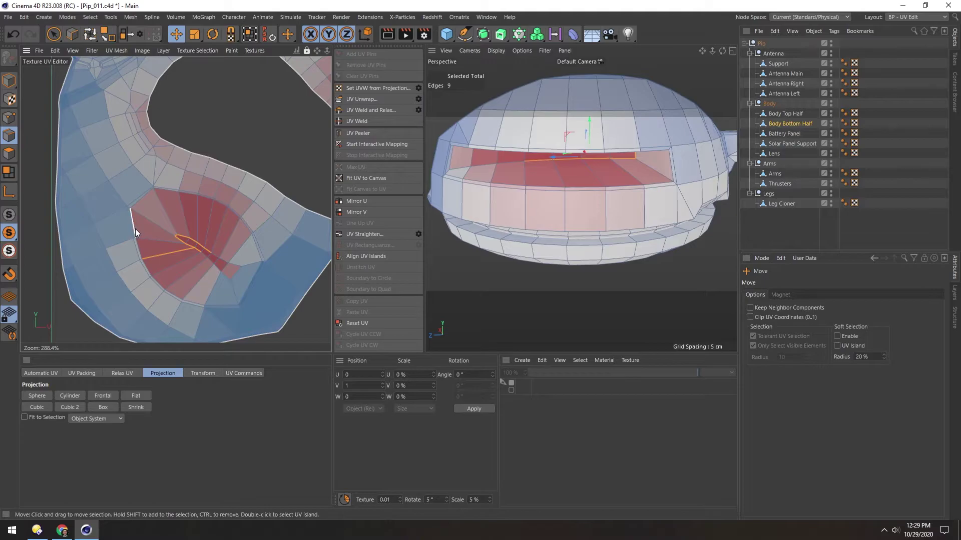
pyautogui.doubleClick(135, 228)
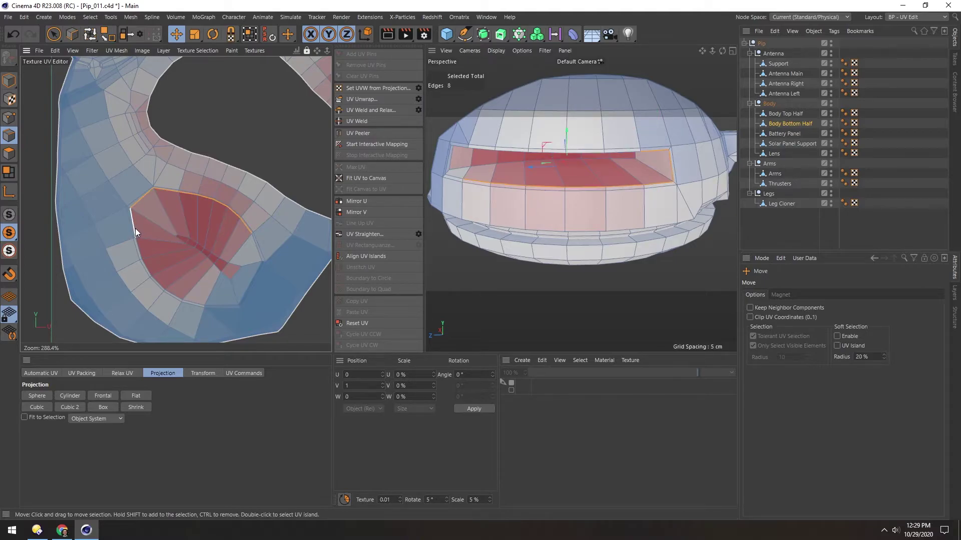
pyautogui.keyDown('shift'); pyautogui.doubleClick(160, 283); pyautogui.keyUp('shift')
pyautogui.press('u')
pyautogui.press('l')
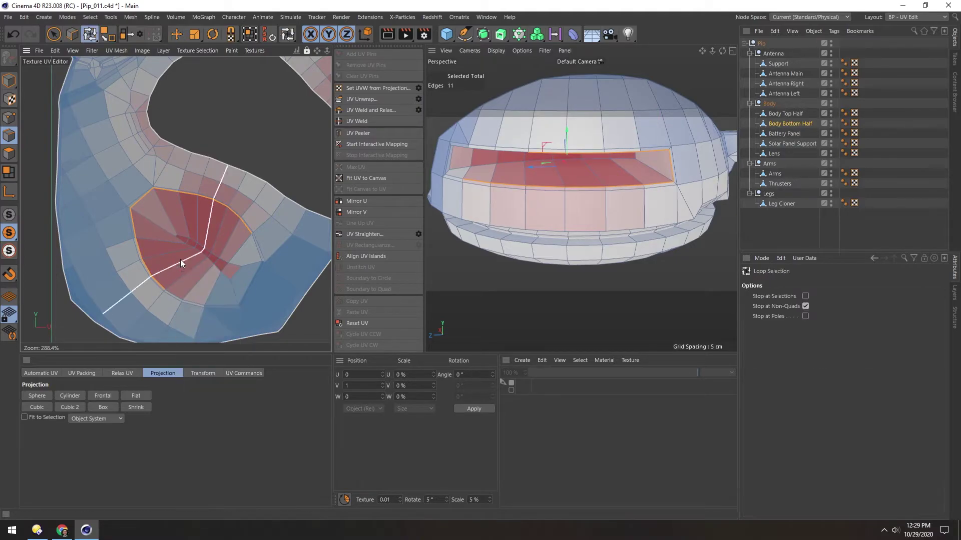
pyautogui.keyDown('shift'); pyautogui.click(193, 300); pyautogui.keyUp('shift')
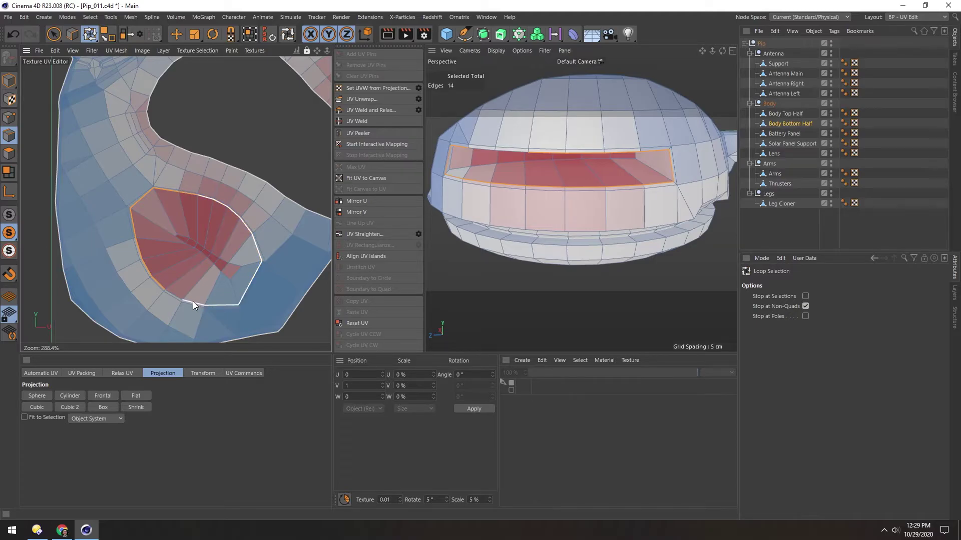
pyautogui.keyDown('shift'); pyautogui.click(175, 297); pyautogui.keyUp('shift')
pyautogui.scroll(-4, 154, 225)
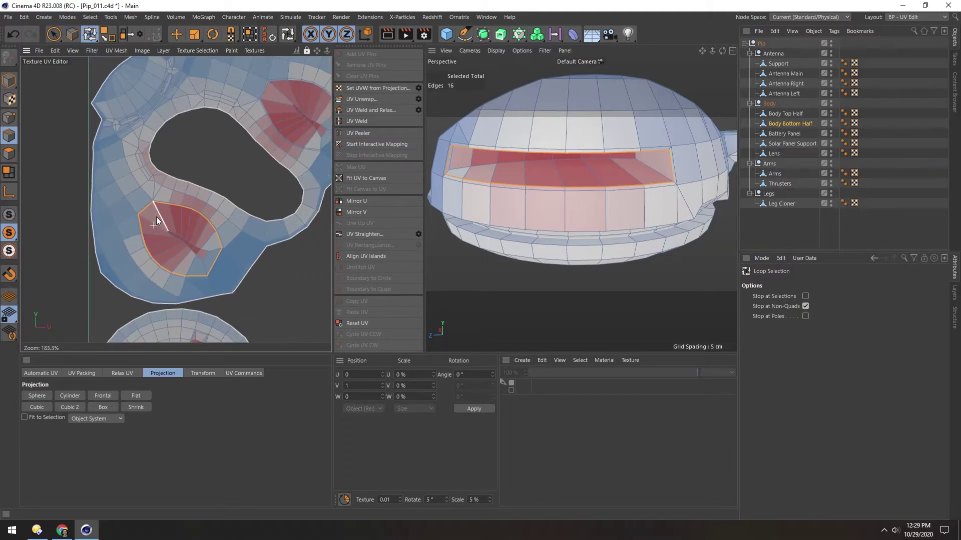
# Step: Add the full border of the second long slot recess to the edge selection and unwrap both recesses into separate UV islands
pyautogui.keyDown('alt'); pyautogui.moveTo(283, 89); pyautogui.dragTo(133, 165, button='middle'); pyautogui.keyUp('alt')
pyautogui.scroll(7, 216, 142)
pyautogui.scroll(-6, 158, 168)
pyautogui.scroll(4, 133, 165)
pyautogui.keyDown('shift'); pyautogui.click(176, 162); pyautogui.keyUp('shift')
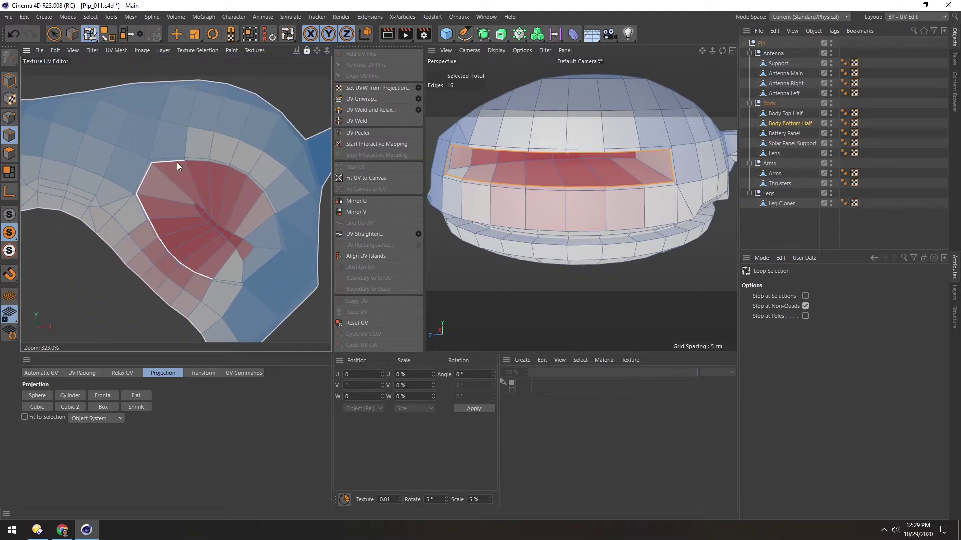
pyautogui.keyDown('shift'); pyautogui.click(266, 205); pyautogui.keyUp('shift')
pyautogui.keyDown('shift'); pyautogui.click(266, 259); pyautogui.keyUp('shift')
pyautogui.scroll(-7, 184, 221)
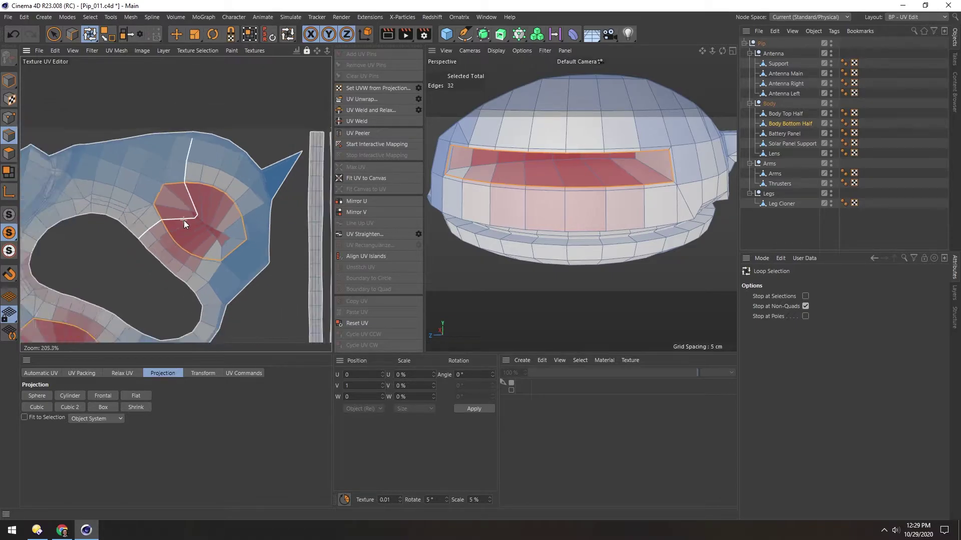
pyautogui.keyDown('alt'); pyautogui.moveTo(539, 201); pyautogui.dragTo(325, 166); pyautogui.keyUp('alt')
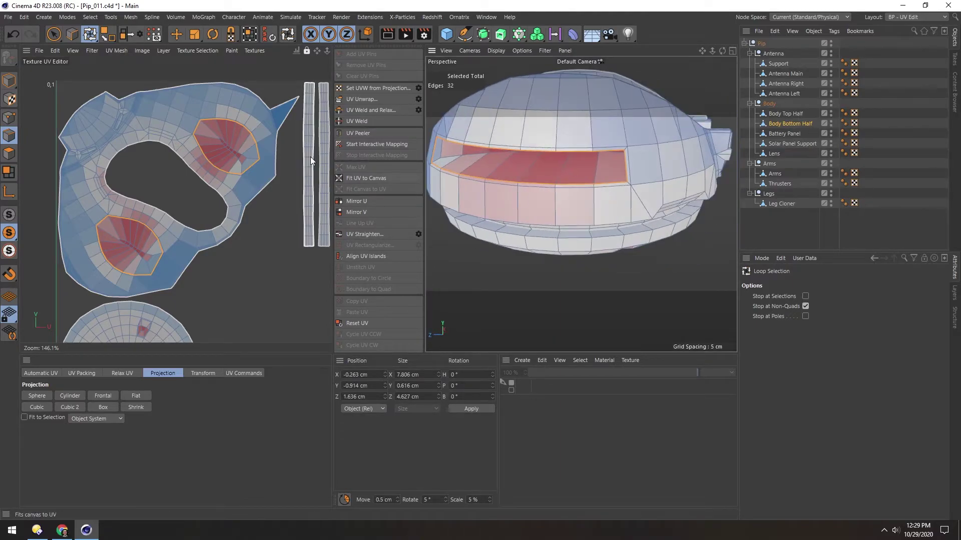
pyautogui.click(351, 99)
pyautogui.scroll(-4, 190, 177)
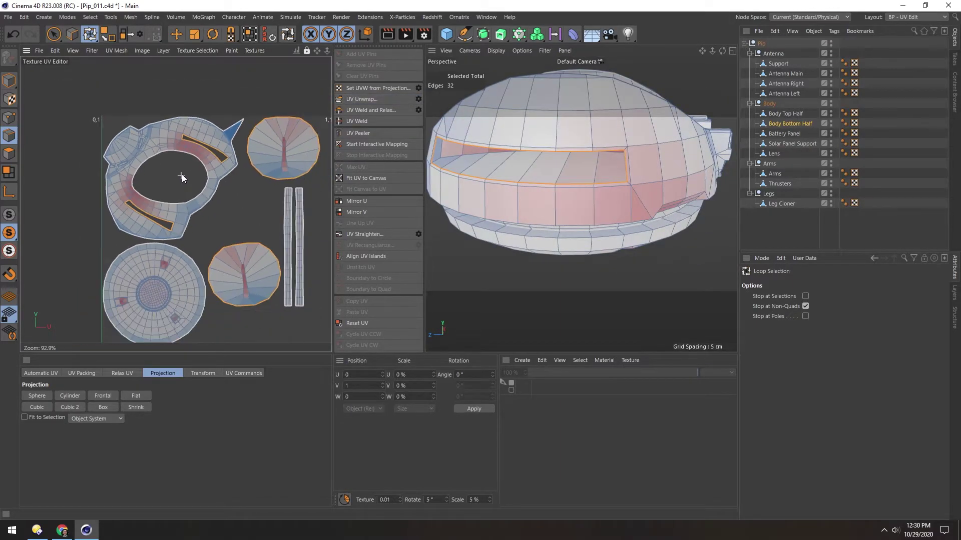
# Step: Examine the round slot-recess islands, the recesses on the model and the remaining distortion in the large ring island
pyautogui.scroll(4, 225, 235)
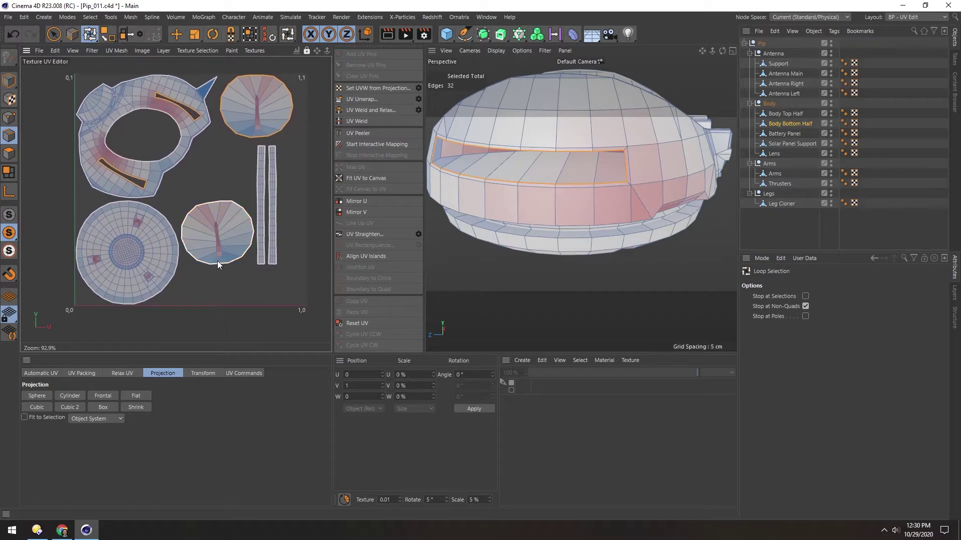
pyautogui.scroll(3, 215, 233)
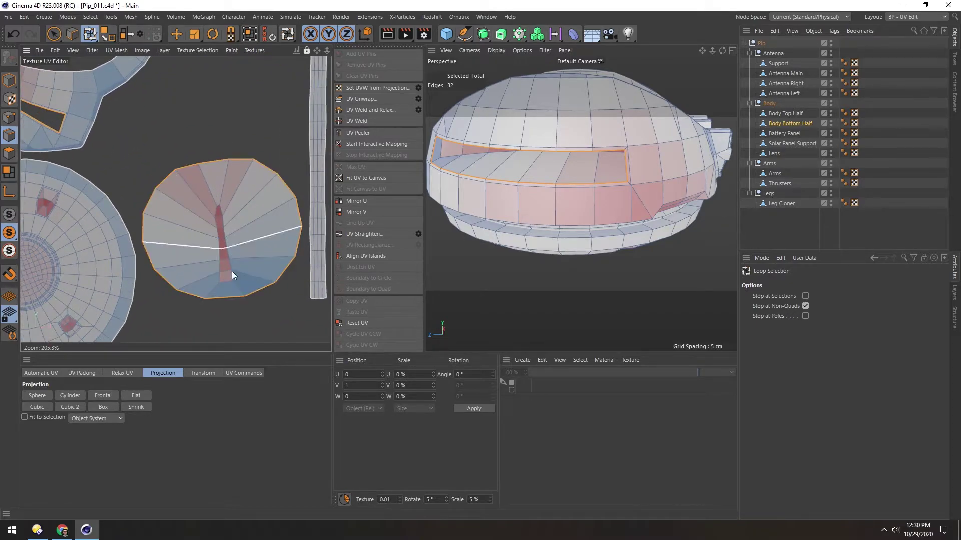
pyautogui.keyDown('alt'); pyautogui.moveTo(542, 156); pyautogui.dragTo(550, 159); pyautogui.keyUp('alt')
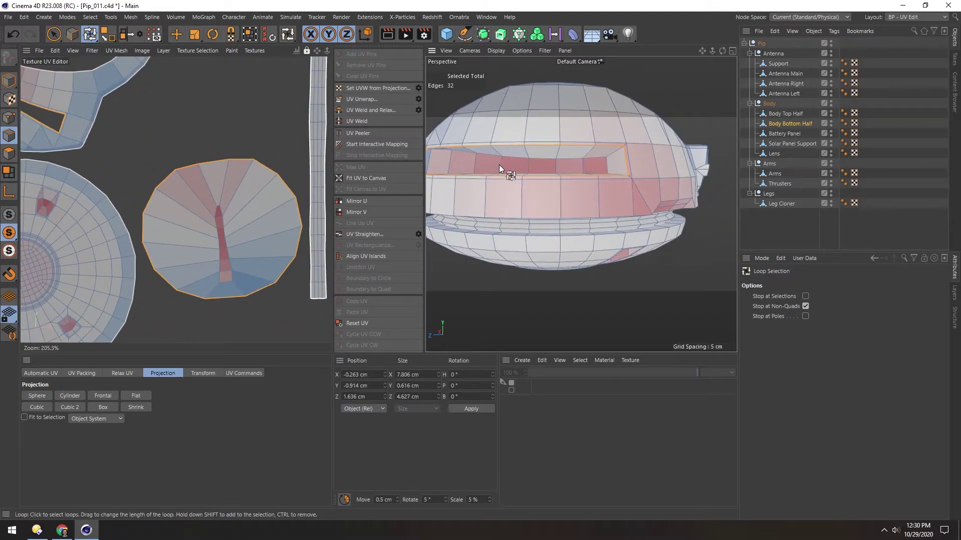
pyautogui.moveTo(463, 182)
pyautogui.keyDown('alt'); pyautogui.mouseDown()
pyautogui.moveTo(515, 173)
pyautogui.moveTo(463, 172)
pyautogui.mouseUp(); pyautogui.keyUp('alt')
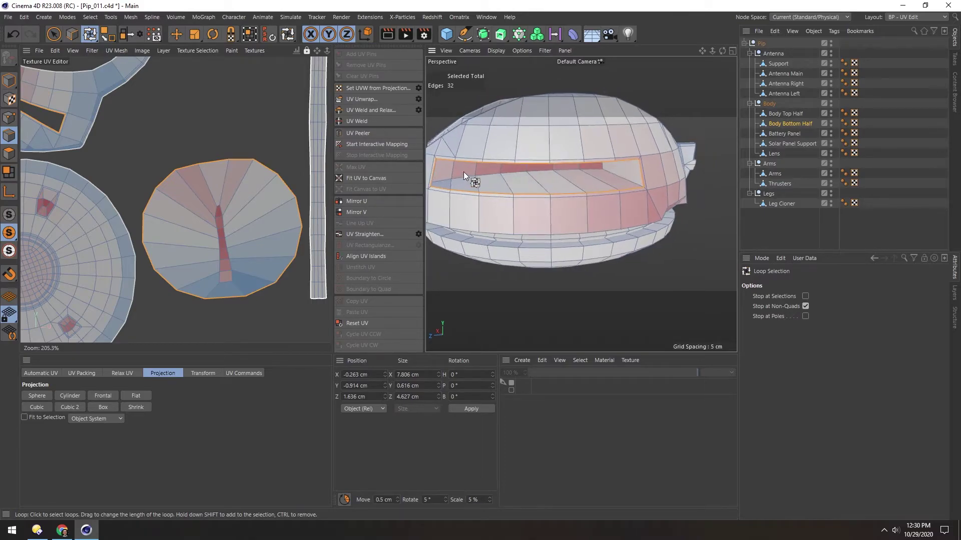
pyautogui.scroll(-5, 540, 178)
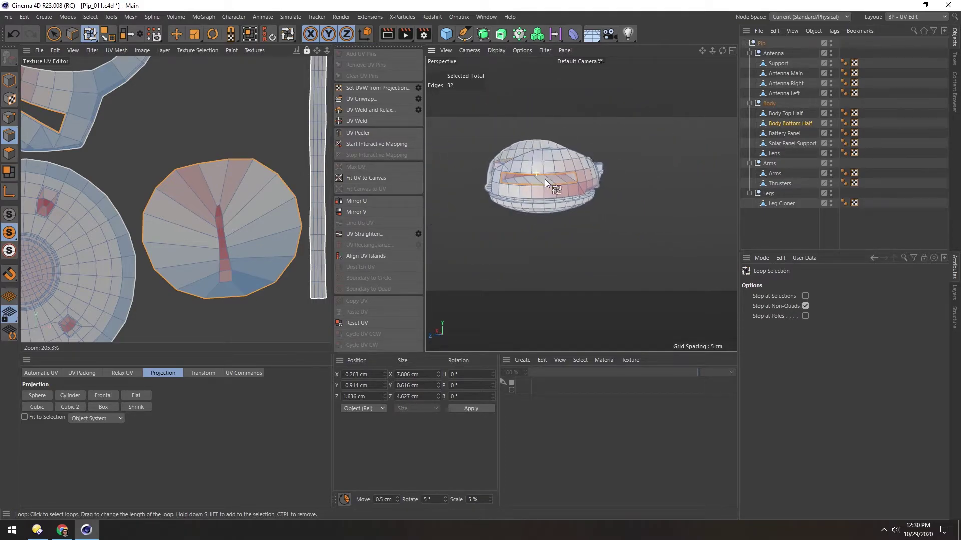
pyautogui.scroll(-3, 216, 180)
pyautogui.scroll(-2, 174, 146)
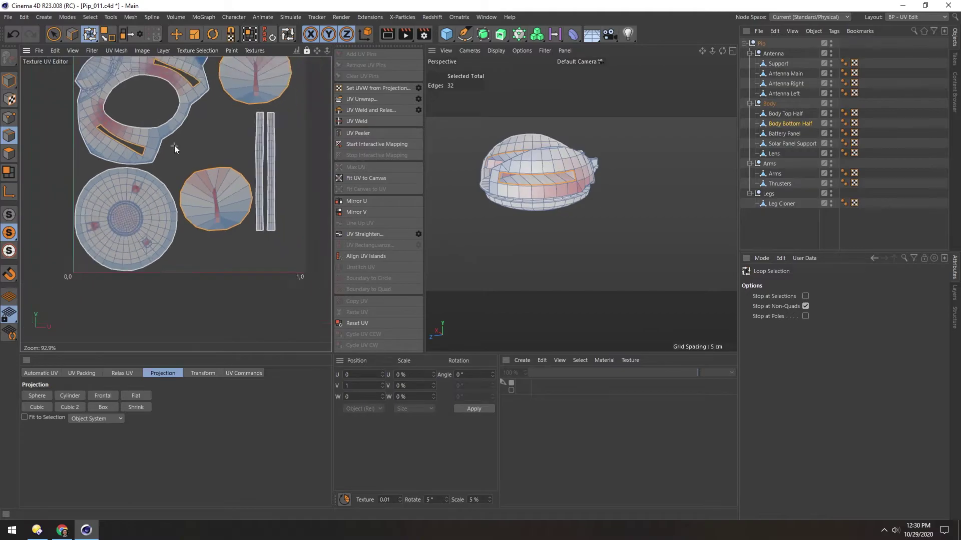
pyautogui.scroll(4, 152, 136)
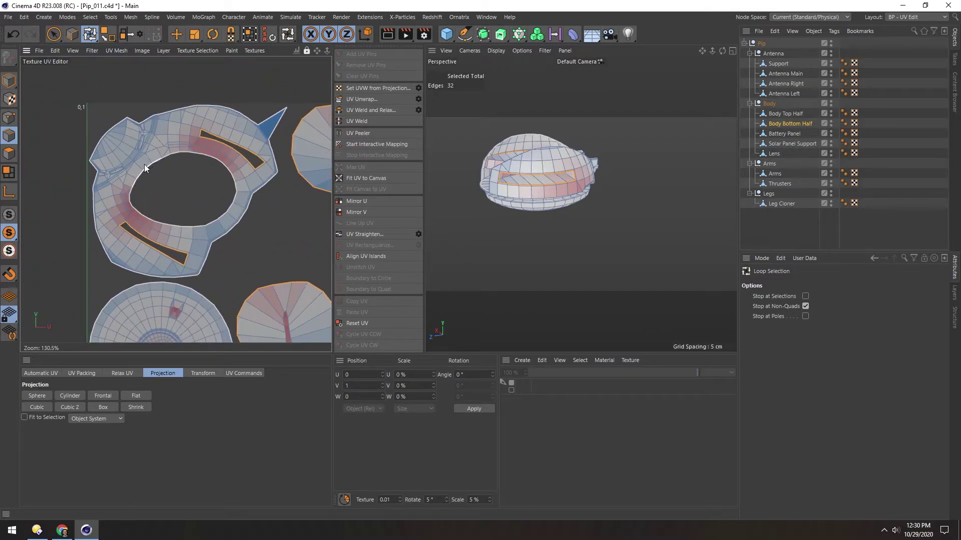
pyautogui.scroll(3, 150, 166)
# Step: Loop-select the polygon strip between the lower slot and the ring island's hole to locate it on the body
pyautogui.press('Return')
pyautogui.click(120, 248)
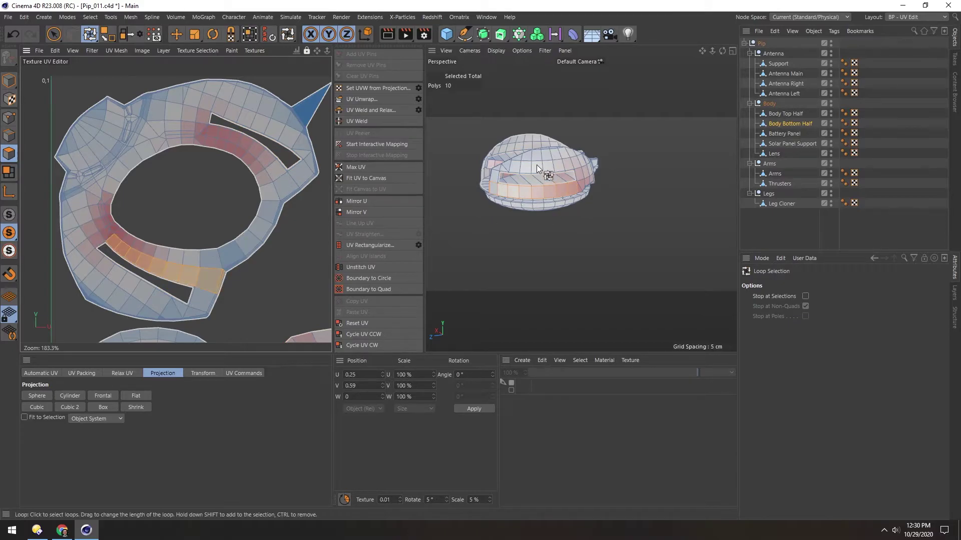
pyautogui.keyDown('alt'); pyautogui.moveTo(536, 165); pyautogui.dragTo(472, 161); pyautogui.keyUp('alt')
pyautogui.scroll(5, 572, 205)
pyautogui.keyDown('alt'); pyautogui.moveTo(572, 205); pyautogui.dragTo(554, 198); pyautogui.keyUp('alt')
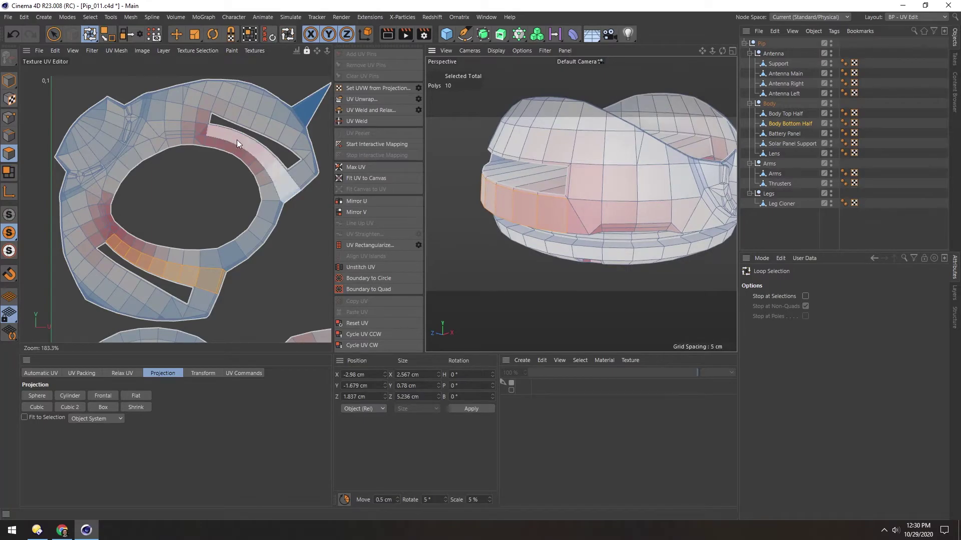
pyautogui.scroll(-1, 231, 165)
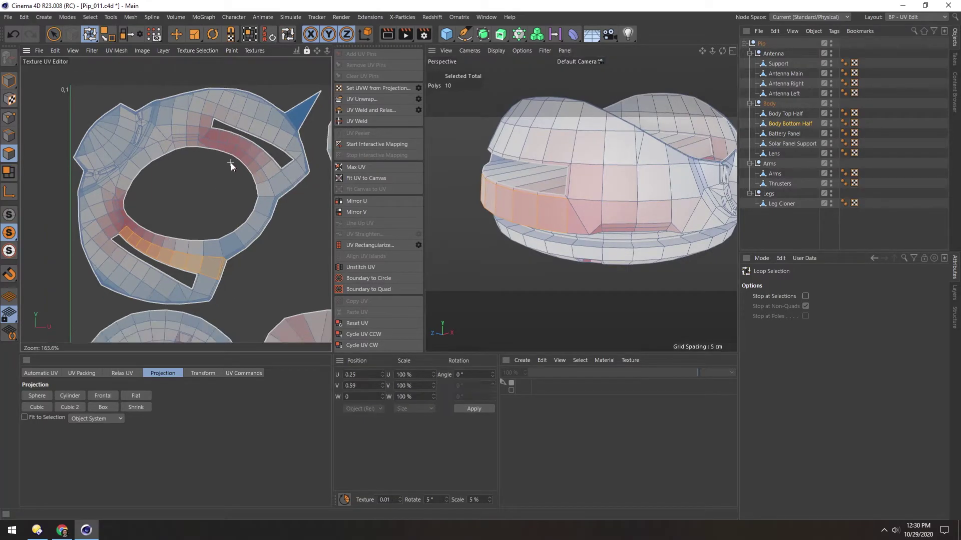
# Step: Select the crosswise edges at the narrow part of the ring island and unwrap it into one long open strip
pyautogui.click(9, 136)
pyautogui.click(249, 228)
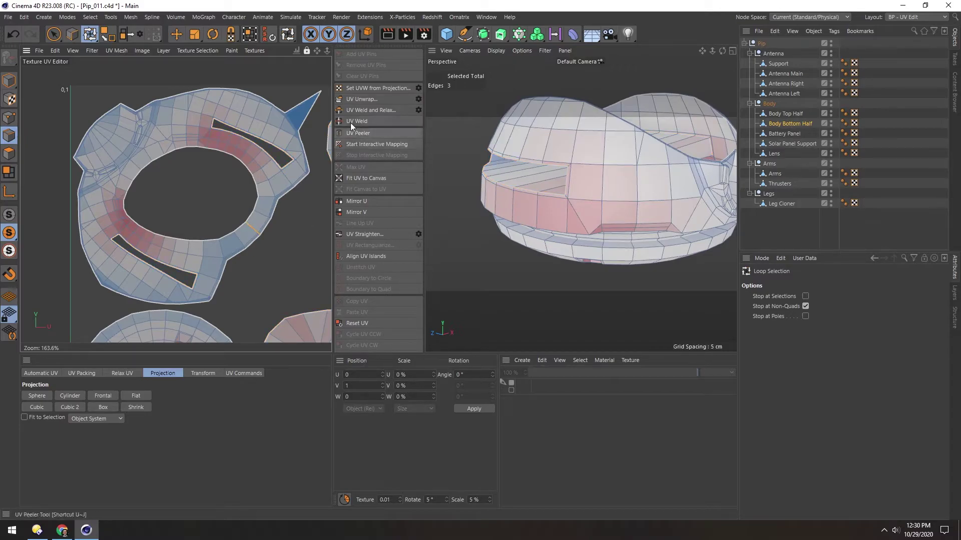
pyautogui.click(352, 99)
pyautogui.scroll(-5, 206, 186)
pyautogui.keyDown('alt'); pyautogui.moveTo(251, 178); pyautogui.dragTo(181, 179, button='middle'); pyautogui.keyUp('alt')
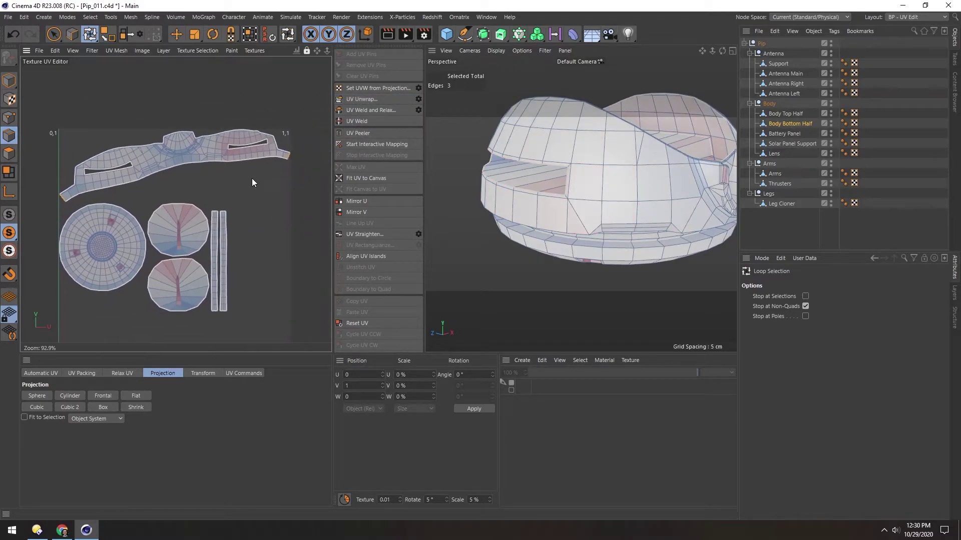
pyautogui.scroll(6, 239, 143)
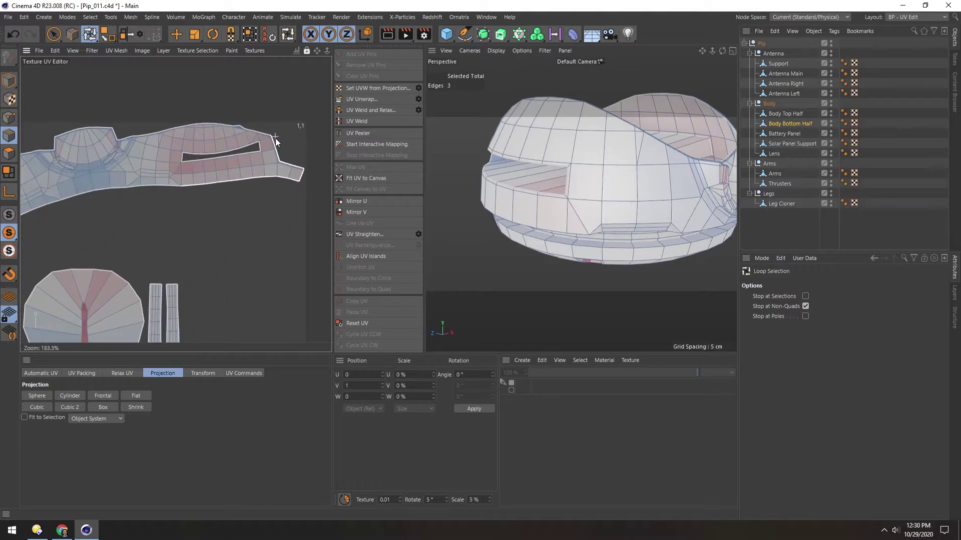
pyautogui.keyDown('alt'); pyautogui.moveTo(104, 170); pyautogui.dragTo(276, 146, button='middle'); pyautogui.keyUp('alt')
pyautogui.scroll(-5, 191, 188)
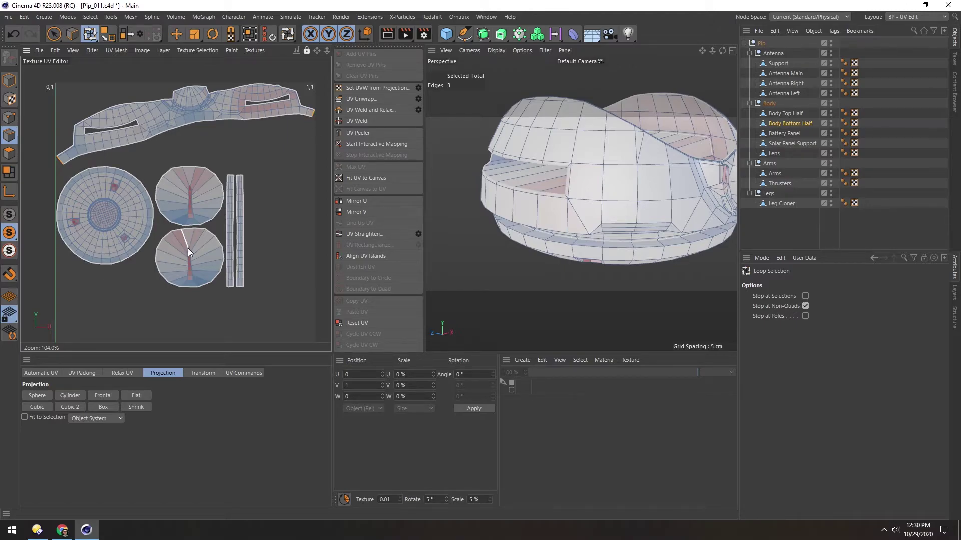
# Step: Isolate the Battery Panel in the viewport, facing its recess, and apply a Frontal UV projection to it
pyautogui.keyDown('alt'); pyautogui.moveTo(553, 187); pyautogui.dragTo(730, 146); pyautogui.keyUp('alt')
pyautogui.click(773, 133)
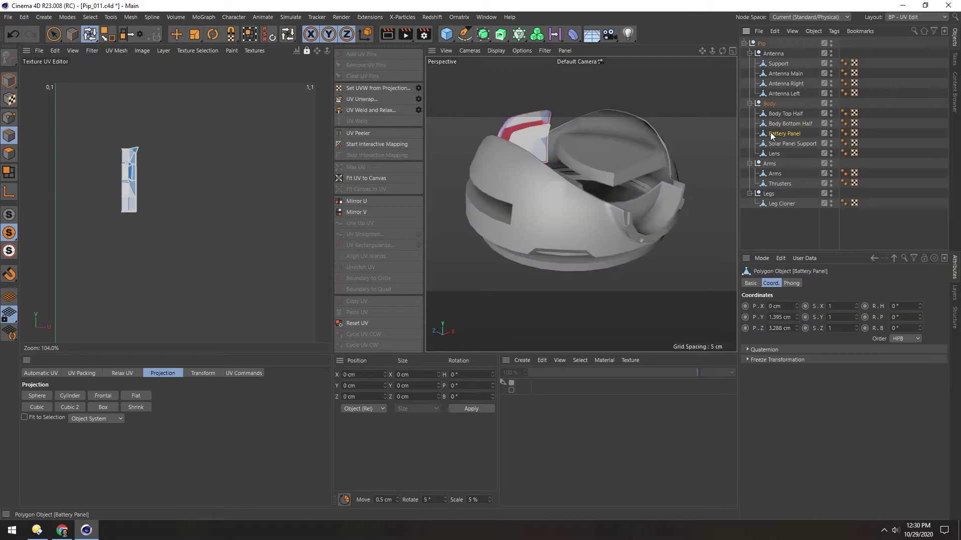
pyautogui.keyDown('alt'); pyautogui.moveTo(500, 166); pyautogui.dragTo(635, 164); pyautogui.keyUp('alt')
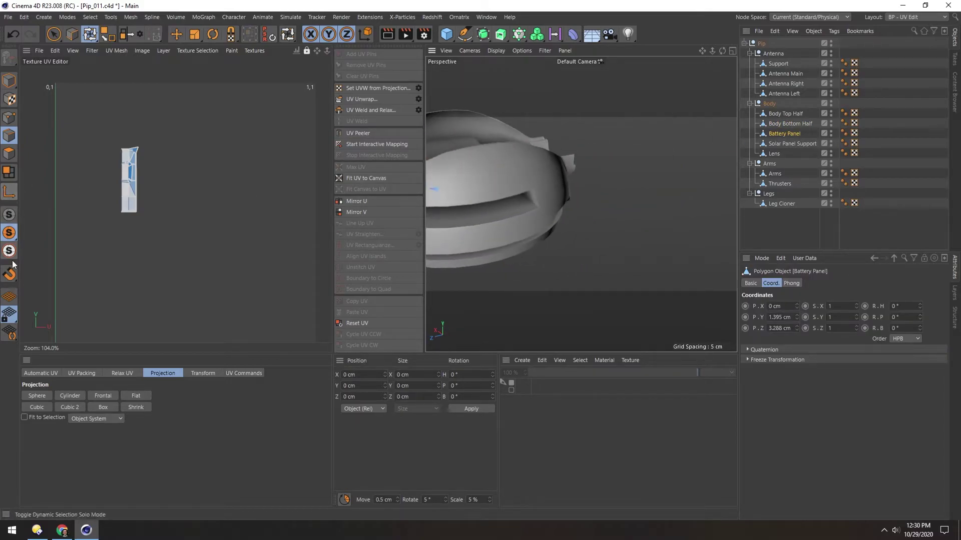
pyautogui.click(9, 233)
pyautogui.keyDown('alt'); pyautogui.moveTo(496, 180); pyautogui.dragTo(543, 175); pyautogui.keyUp('alt')
pyautogui.scroll(3, 493, 177)
pyautogui.keyDown('alt'); pyautogui.moveTo(493, 177); pyautogui.dragTo(531, 175, button='middle'); pyautogui.keyUp('alt')
pyautogui.scroll(-1, 530, 175)
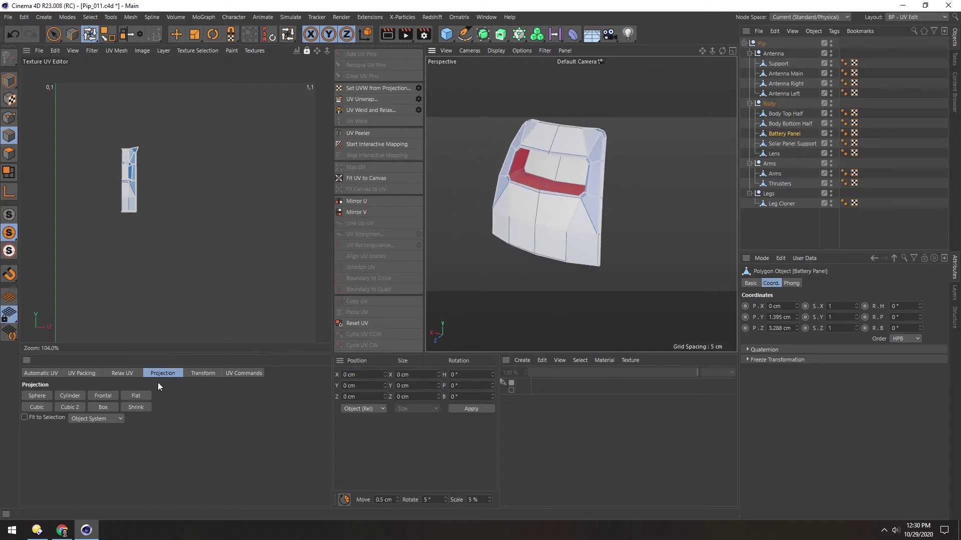
pyautogui.click(102, 395)
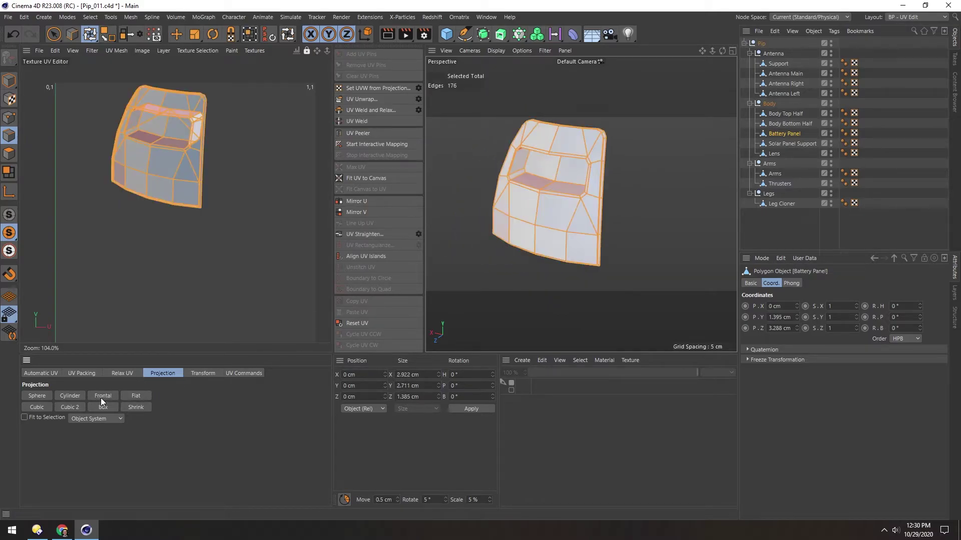
# Step: Undo the unwrap made with every edge selected, clear the edge selection, and unwrap the Battery Panel without seam edges
pyautogui.click(352, 99)
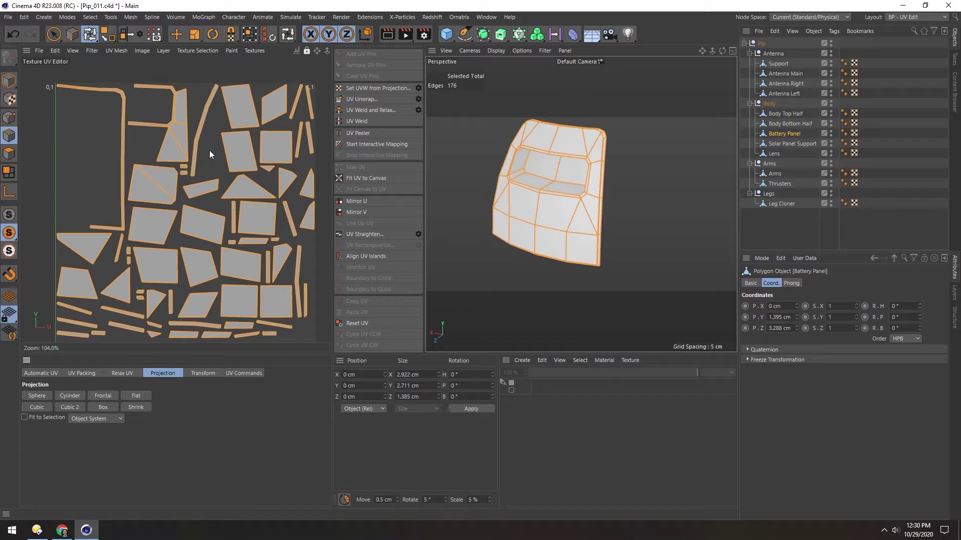
pyautogui.hotkey('ctrl', 'z')
pyautogui.click(163, 162)
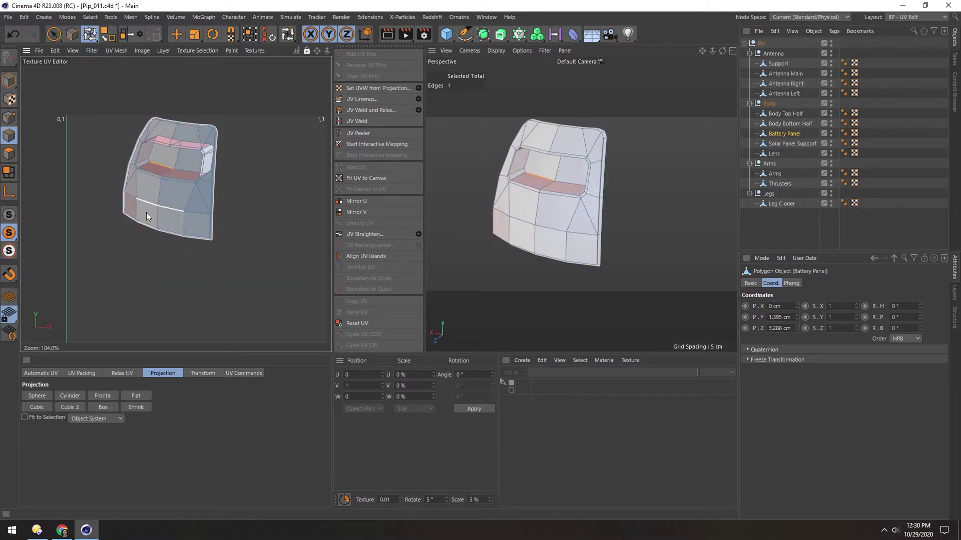
pyautogui.click(176, 178)
pyautogui.keyDown('alt'); pyautogui.moveTo(145, 187); pyautogui.dragTo(294, 202, button='middle'); pyautogui.keyUp('alt')
pyautogui.scroll(-2, 151, 172)
pyautogui.click(356, 100)
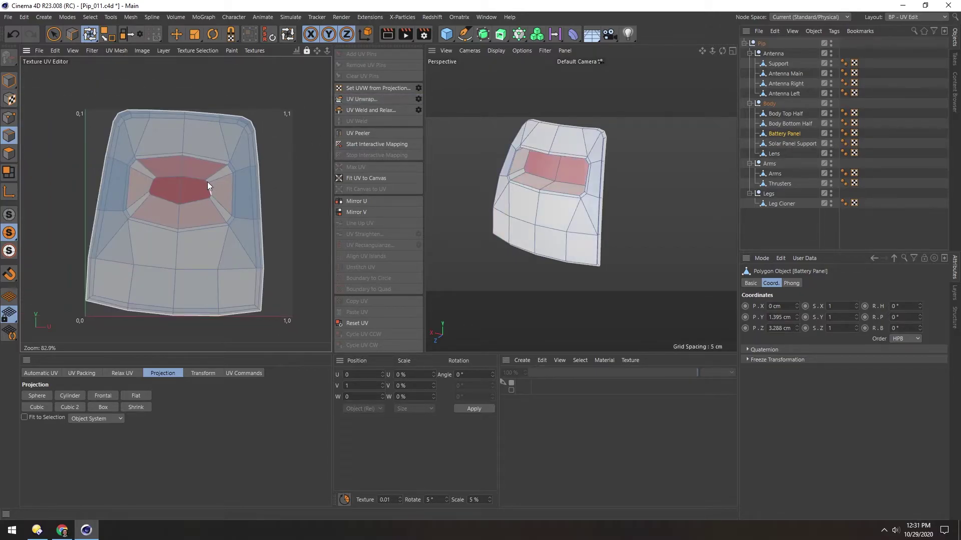
# Step: Select the two innermost recess polygons, transfer the selection to edges, keep only their outline, and unwrap the Battery Panel
pyautogui.scroll(4, 183, 196)
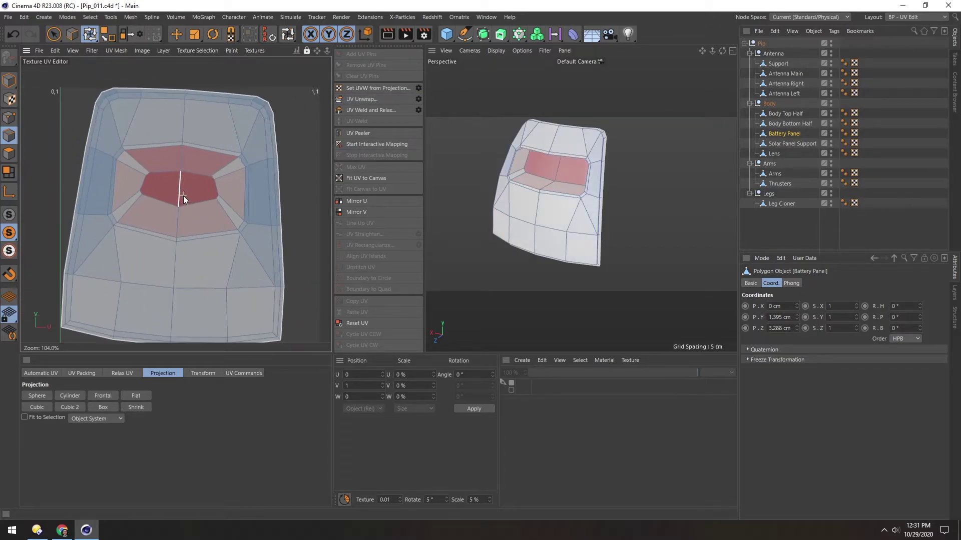
pyautogui.click(166, 168)
pyautogui.scroll(2, 153, 202)
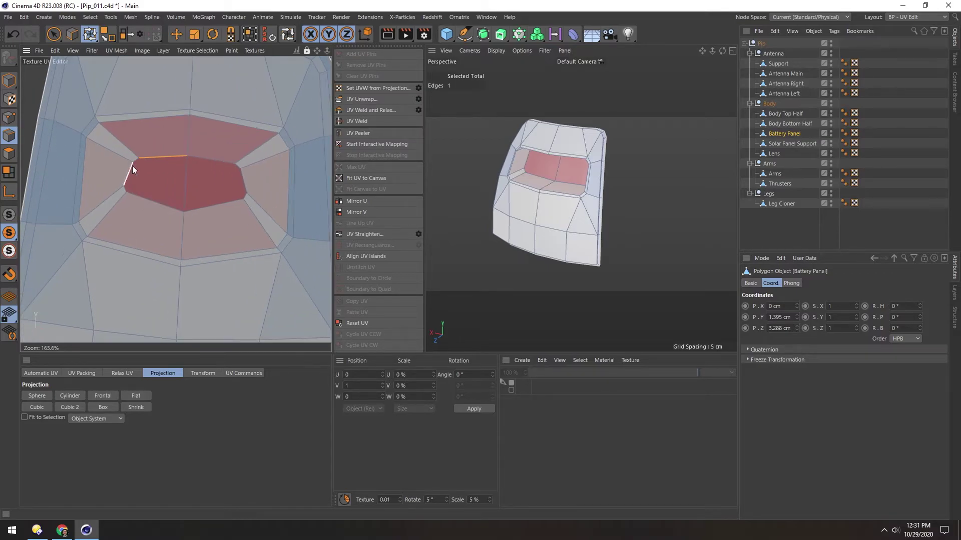
pyautogui.click(9, 154)
pyautogui.hotkey('ctrl', 'a')
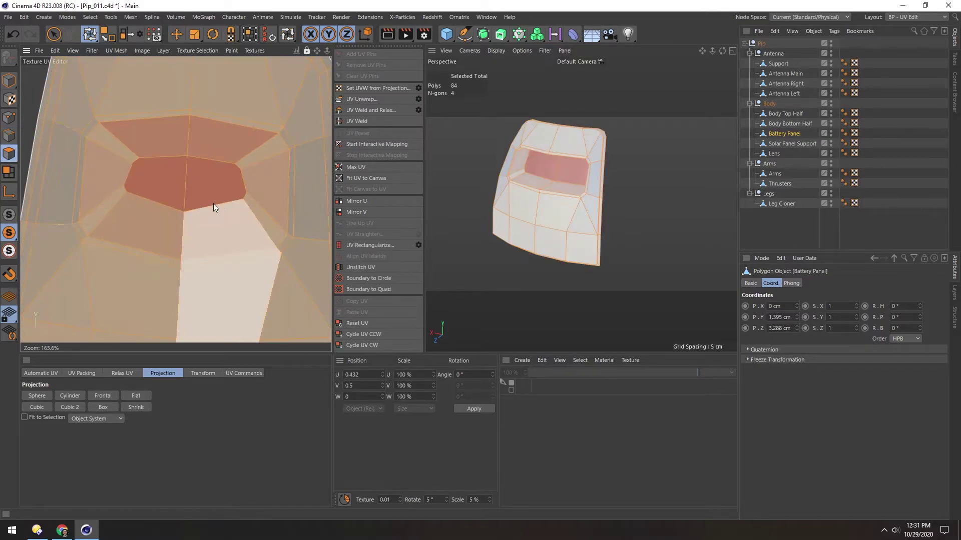
pyautogui.click(191, 187)
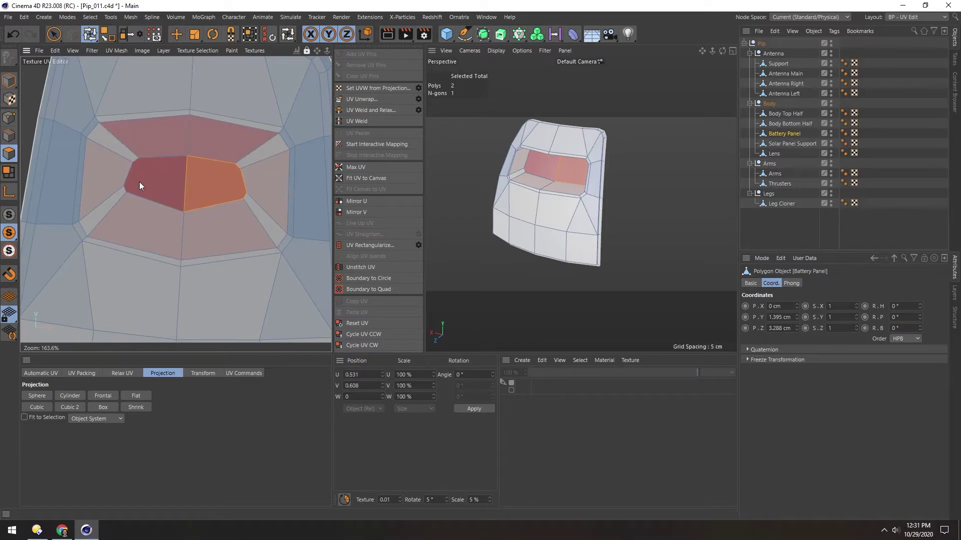
pyautogui.press('e')
pyautogui.keyDown('shift'); pyautogui.click(158, 182); pyautogui.keyUp('shift')
pyautogui.keyDown('ctrl'); pyautogui.click(10, 136); pyautogui.keyUp('ctrl')
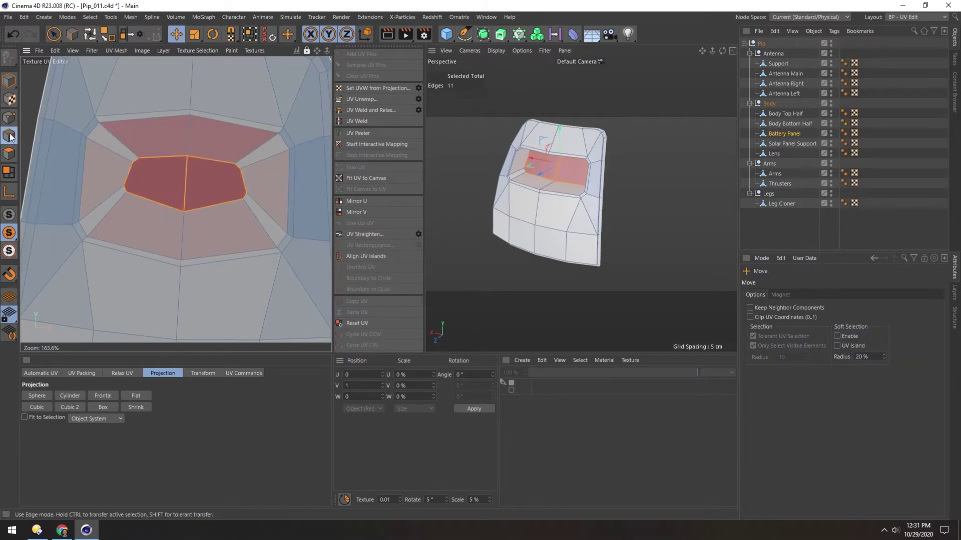
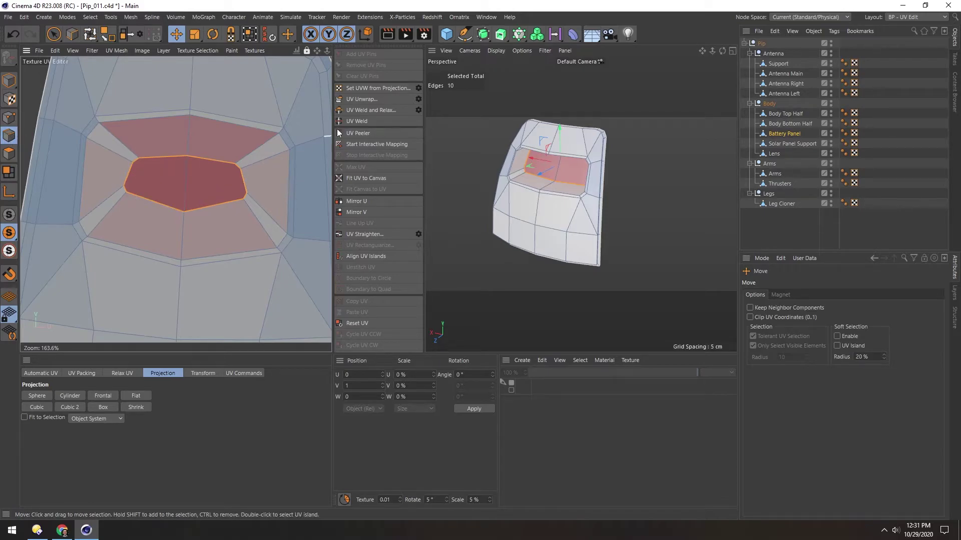
pyautogui.click(344, 99)
pyautogui.scroll(-1, 159, 188)
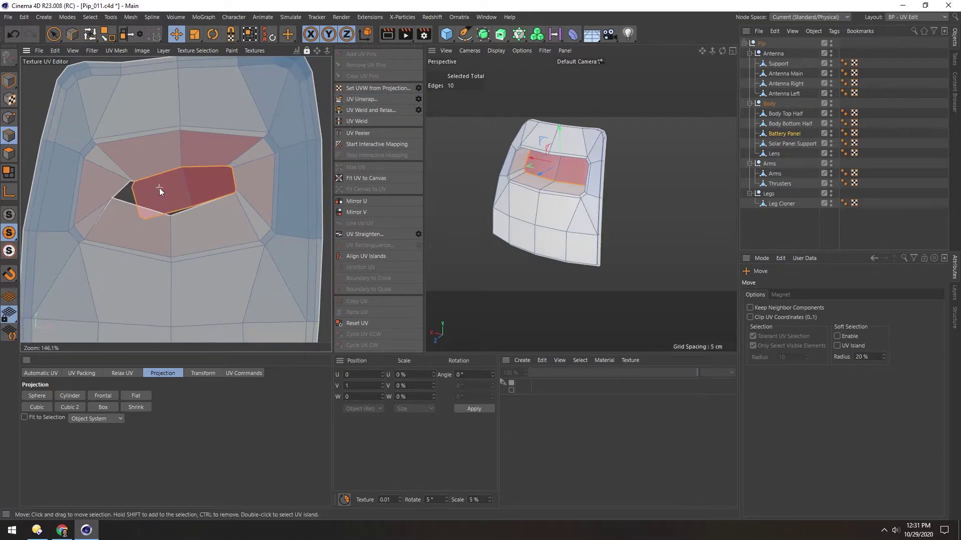
pyautogui.scroll(-1, 160, 187)
# Step: Pick the Battery Panel's UV island and recess-floor polygons to examine whether the floor is separated from its surroundings
pyautogui.click(9, 153)
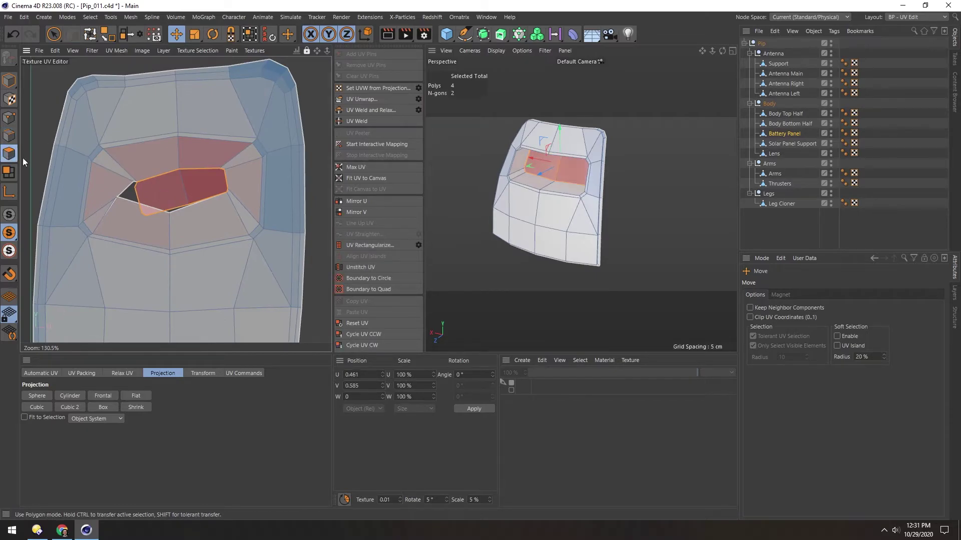
pyautogui.doubleClick(167, 200)
pyautogui.scroll(4, 165, 221)
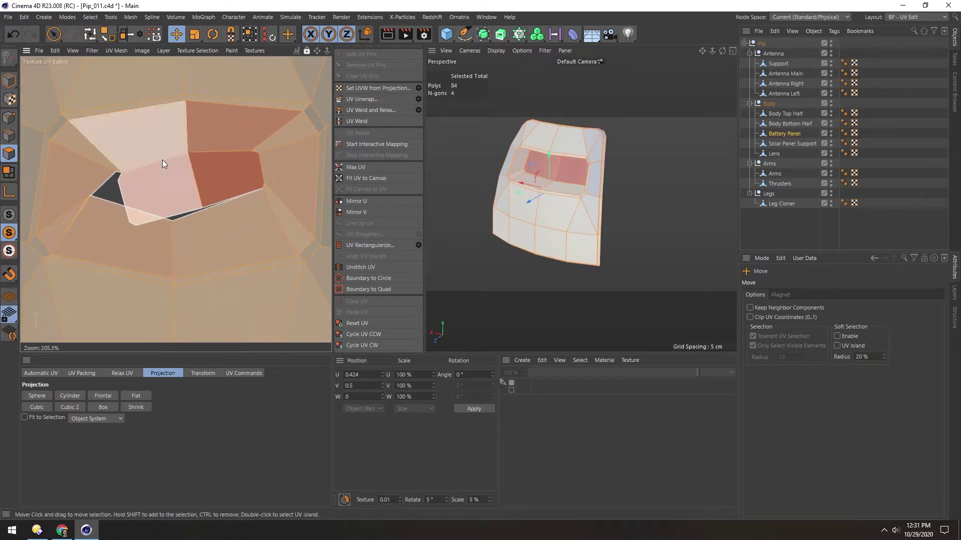
pyautogui.click(163, 161)
pyautogui.click(9, 135)
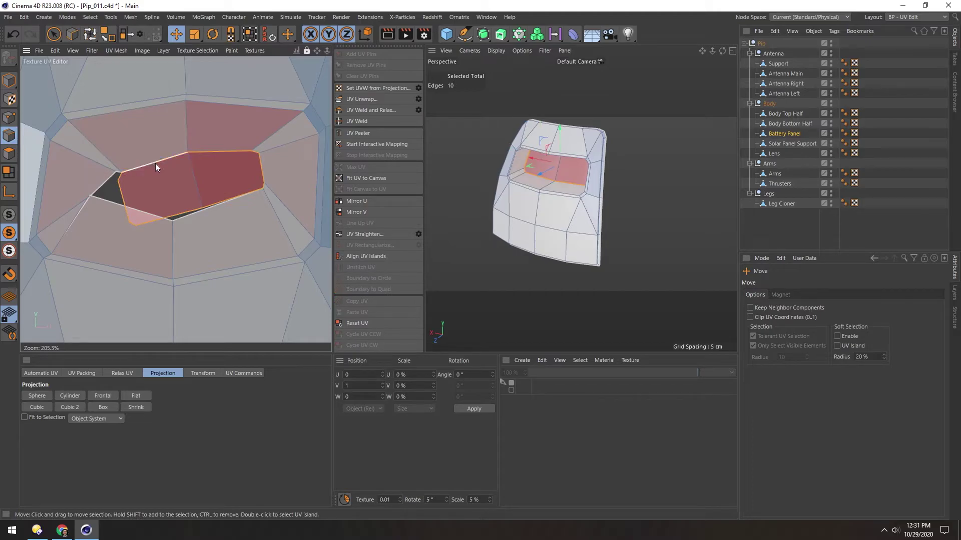
# Step: Move the Battery Panel's recess-floor UV island clear of the main panel island, beyond the UV square, and clear the selection
pyautogui.click(9, 154)
pyautogui.scroll(3, 240, 183)
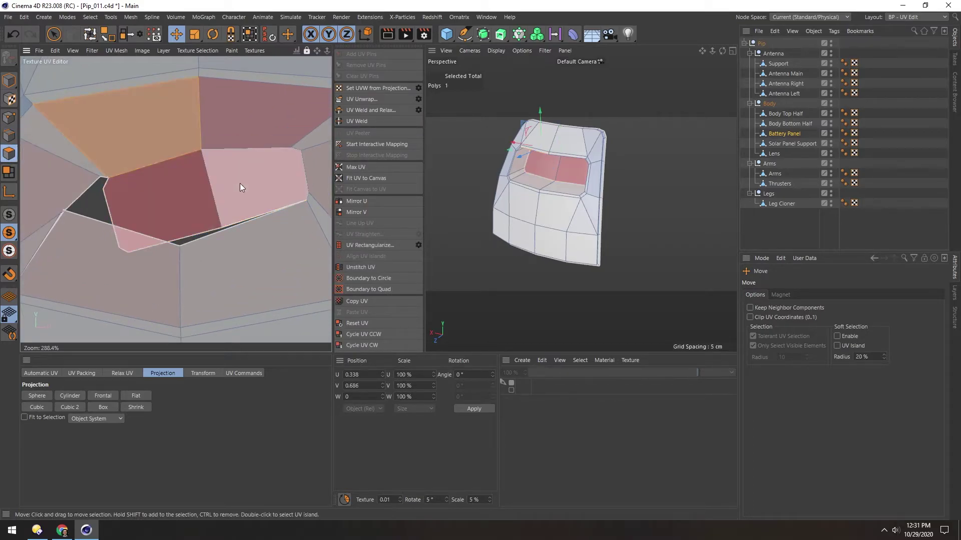
pyautogui.doubleClick(239, 184)
pyautogui.scroll(-6, 167, 212)
pyautogui.moveTo(167, 213); pyautogui.dragTo(262, 94)
pyautogui.scroll(-5, 215, 206)
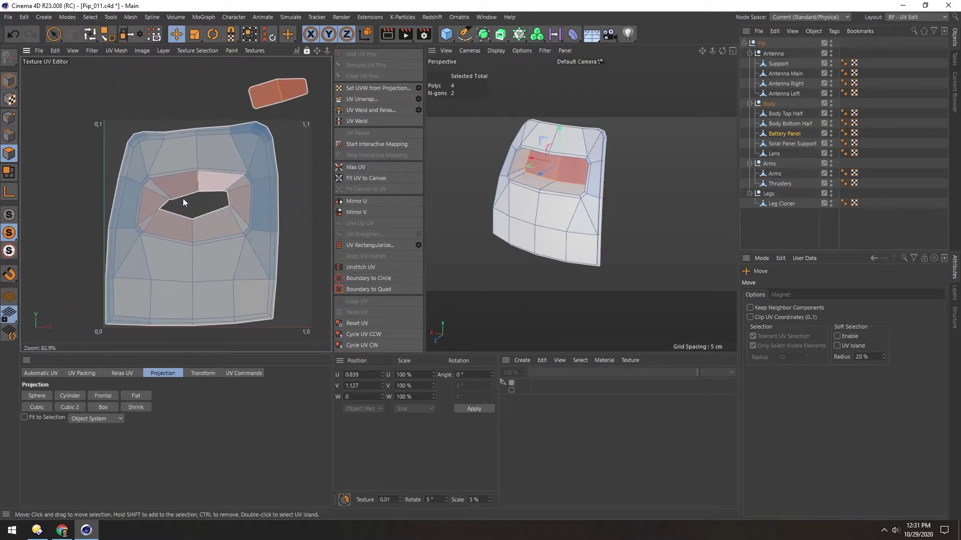
pyautogui.click(67, 123)
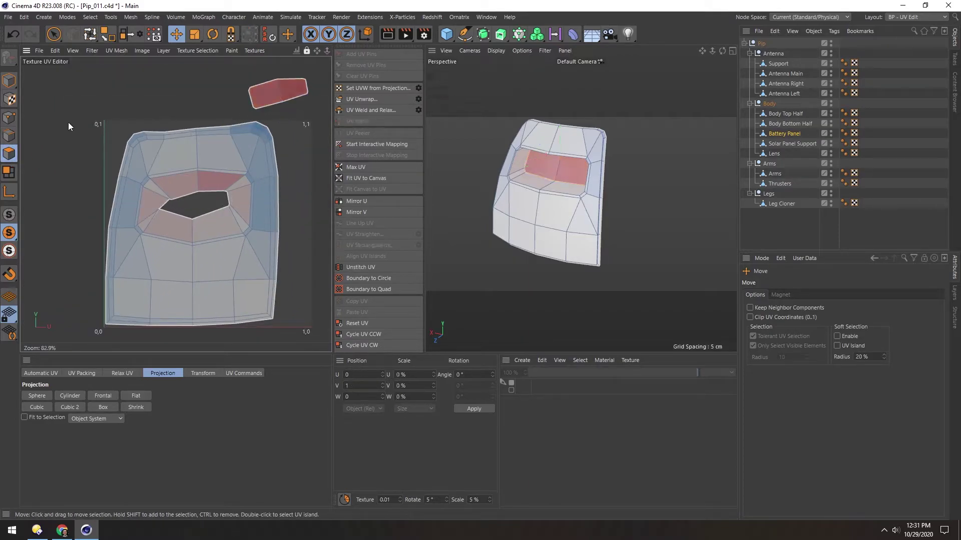
# Step: Try an LSCM relax on the Battery Panel's UVs, and undo it
pyautogui.click(108, 376)
pyautogui.click(40, 442)
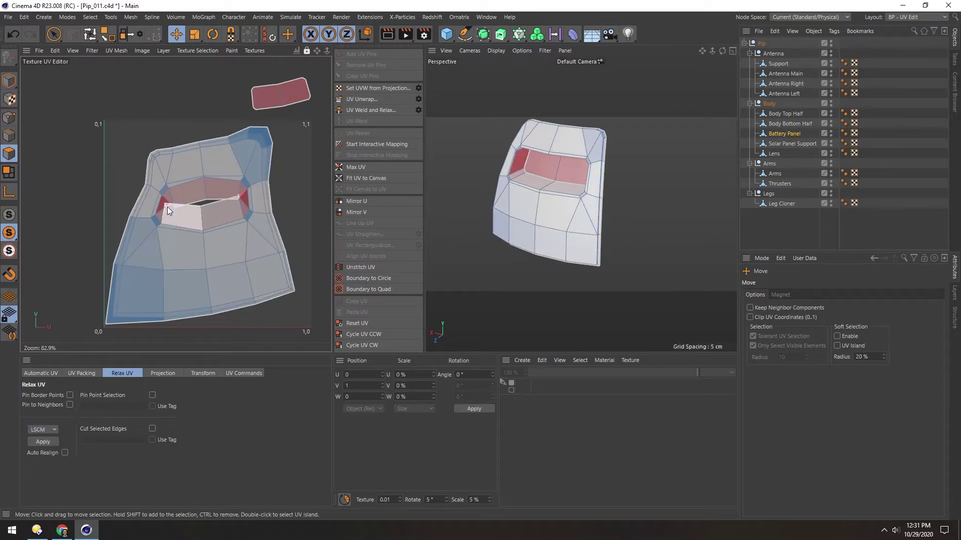
pyautogui.scroll(3, 170, 218)
pyautogui.hotkey('ctrl', 'z')
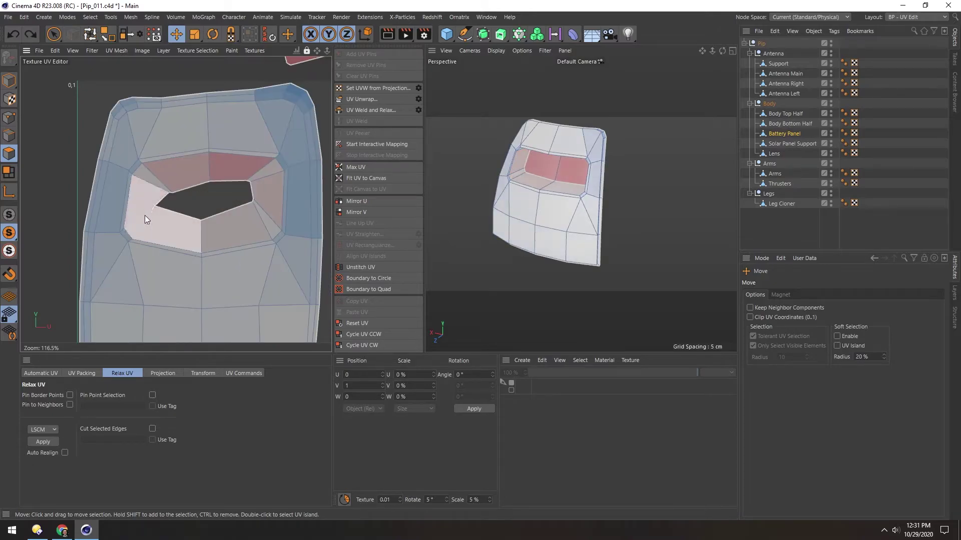
# Step: Select the edge runs from the recess's upper corners to the outer border on both sides, and unwrap the Battery Panel along them
pyautogui.keyDown('alt'); pyautogui.moveTo(151, 199); pyautogui.dragTo(143, 188, button='middle'); pyautogui.keyUp('alt')
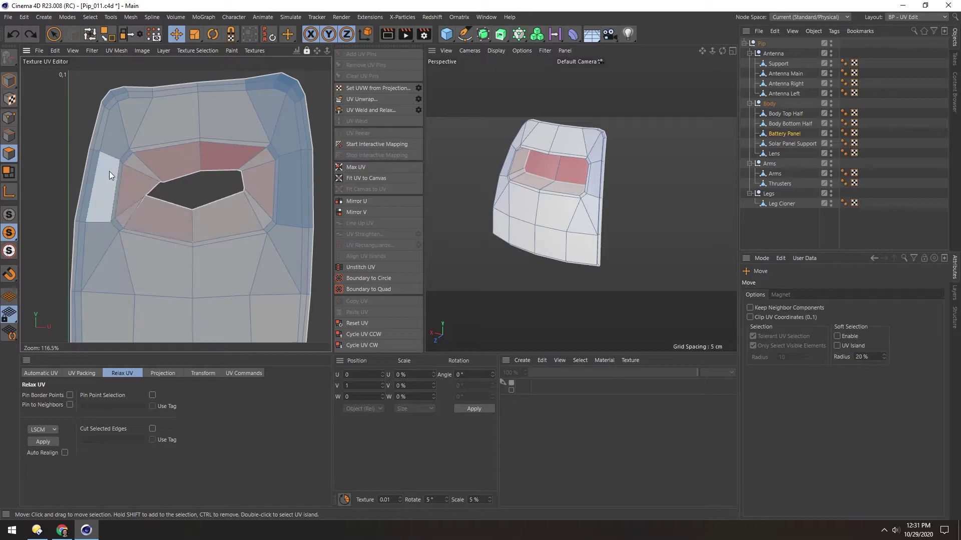
pyautogui.click(10, 135)
pyautogui.click(140, 172)
pyautogui.doubleClick(140, 171)
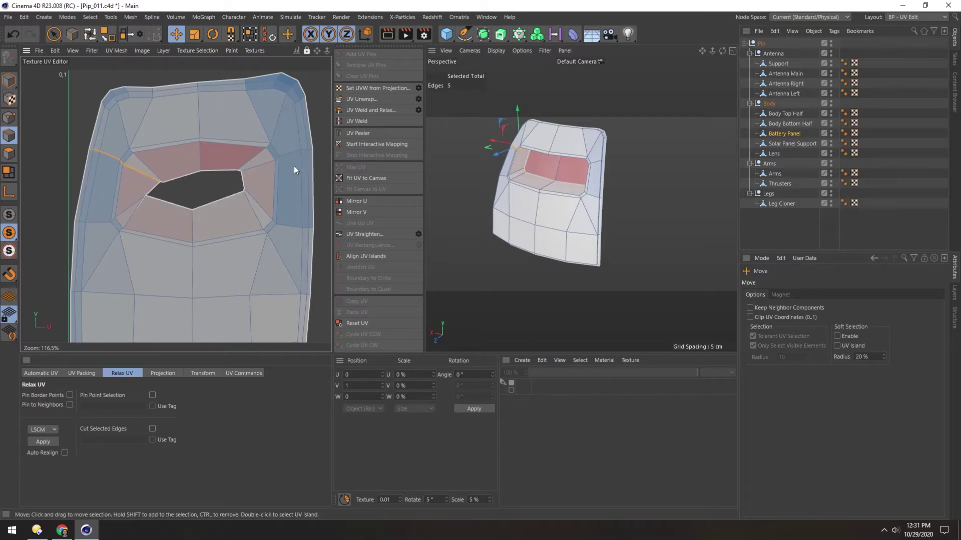
pyautogui.click(360, 98)
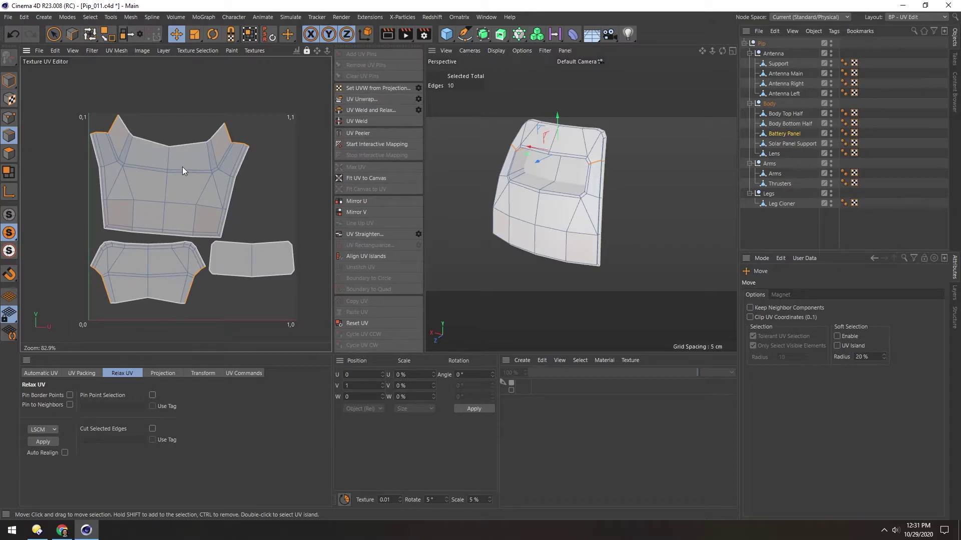
# Step: Isolate the Solar Panel Support in the viewport, view it at an angle from above, and apply a Frontal UV projection
pyautogui.click(796, 143)
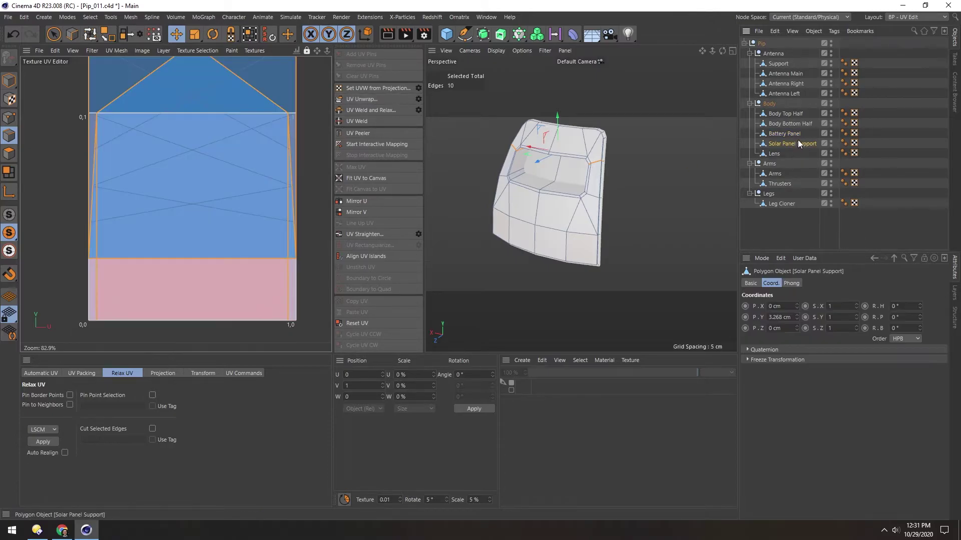
pyautogui.click(9, 233)
pyautogui.keyDown('alt'); pyautogui.moveTo(577, 99); pyautogui.dragTo(535, 188, button='middle'); pyautogui.keyUp('alt')
pyautogui.keyDown('alt'); pyautogui.moveTo(536, 187); pyautogui.dragTo(549, 201, button='right'); pyautogui.keyUp('alt')
pyautogui.keyDown('alt'); pyautogui.moveTo(534, 175); pyautogui.dragTo(587, 181); pyautogui.keyUp('alt')
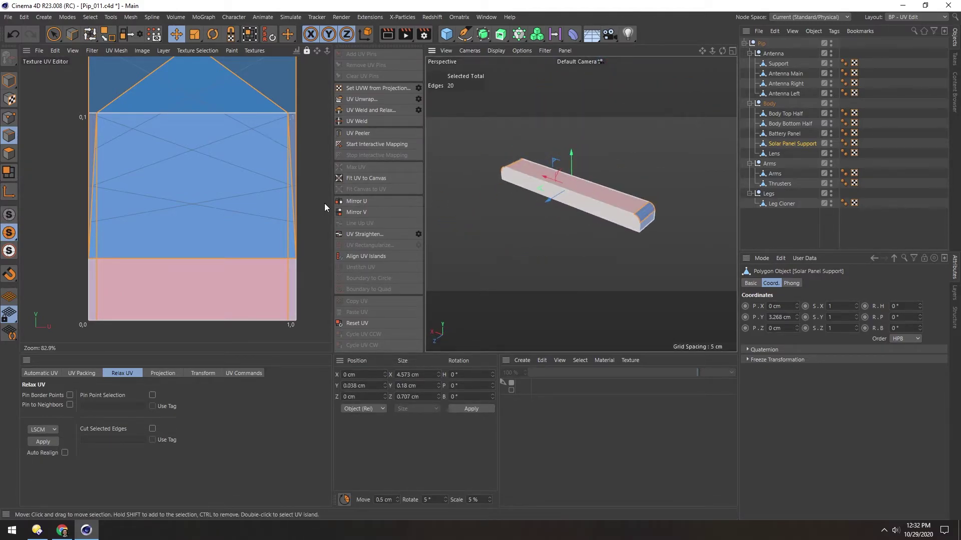
pyautogui.click(156, 373)
pyautogui.click(100, 395)
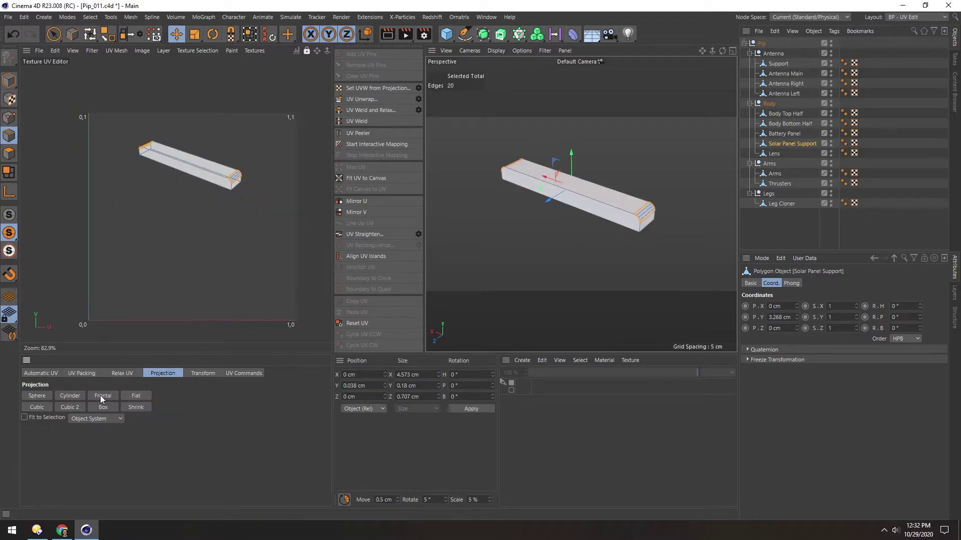
# Step: Try a Cubic automatic UV layout on the Solar Panel Support, and replace it with the Frontal projection again
pyautogui.click(38, 373)
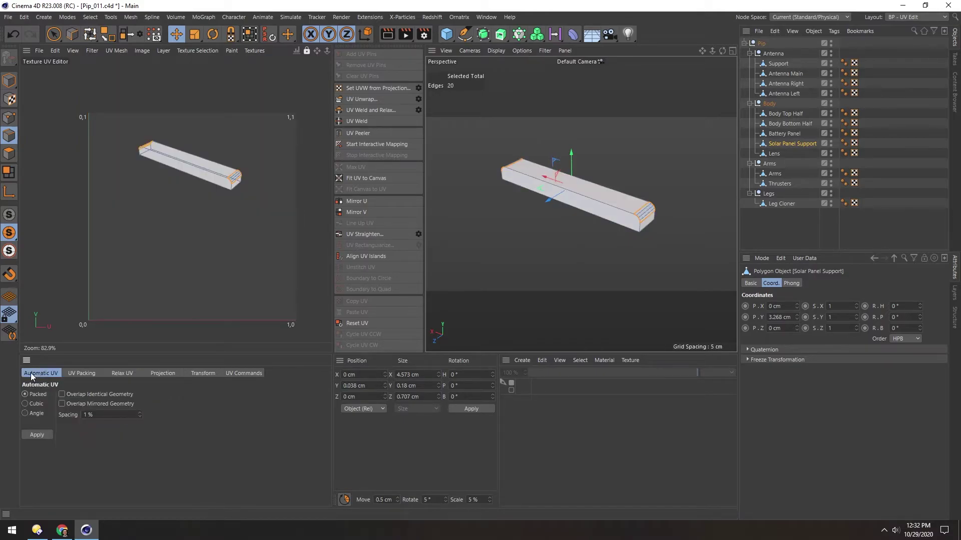
pyautogui.click(25, 404)
pyautogui.click(35, 435)
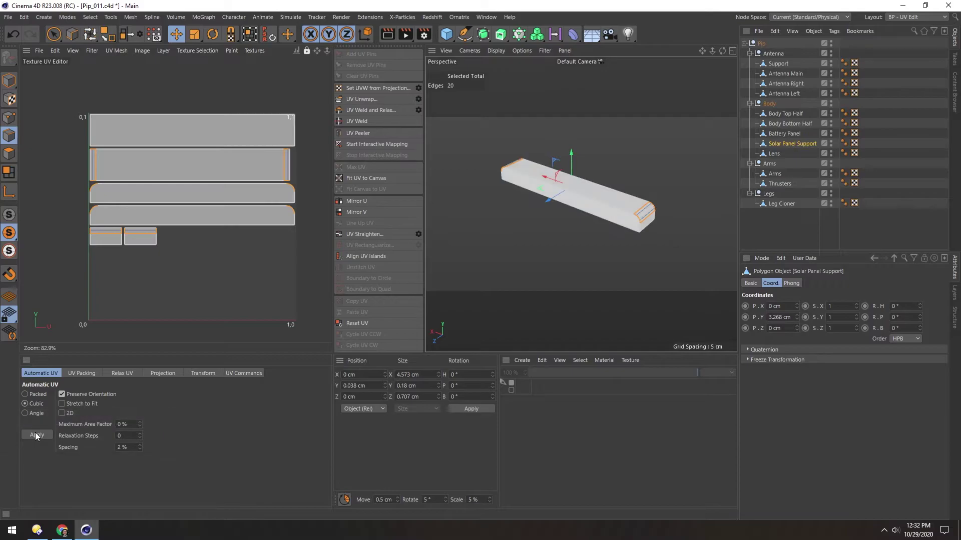
pyautogui.click(24, 395)
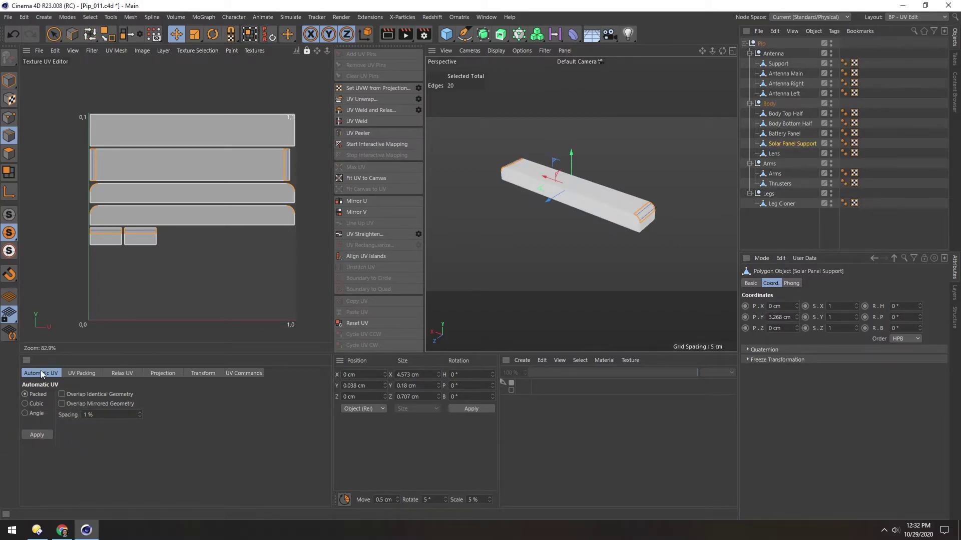
pyautogui.click(112, 373)
pyautogui.click(150, 373)
pyautogui.click(103, 396)
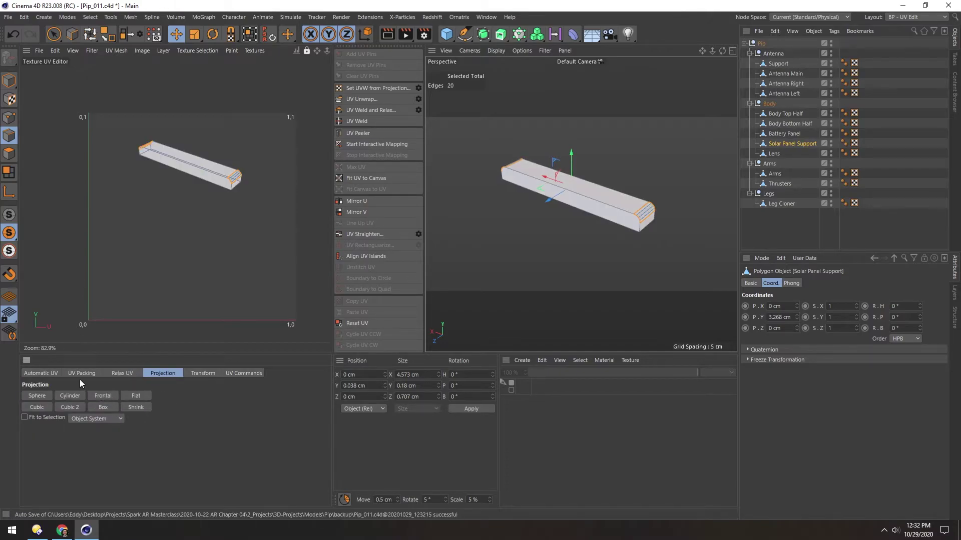
# Step: Try unwrapping the Solar Panel Support with its already selected end edges as seams, and undo it
pyautogui.click(350, 100)
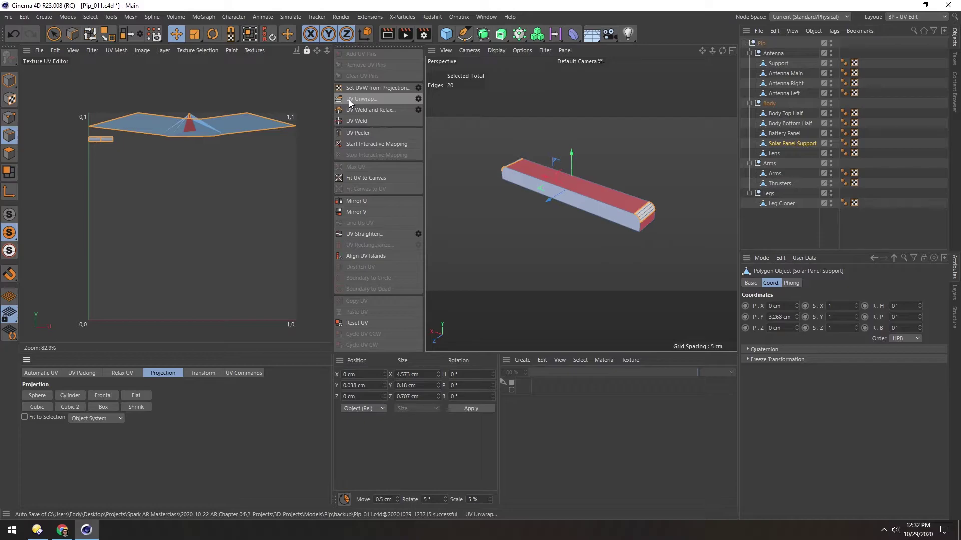
pyautogui.hotkey('ctrl', 'z')
pyautogui.scroll(5, 604, 210)
pyautogui.keyDown('alt'); pyautogui.moveTo(604, 210); pyautogui.dragTo(600, 109); pyautogui.keyUp('alt')
pyautogui.keyDown('alt'); pyautogui.moveTo(629, 211); pyautogui.dragTo(616, 188, button='middle'); pyautogui.keyUp('alt')
# Step: Weld the Solar Panel Support's UVs, clear the polygon and edge selections, and unwrap it without seam edges
pyautogui.click(357, 122)
pyautogui.click(9, 153)
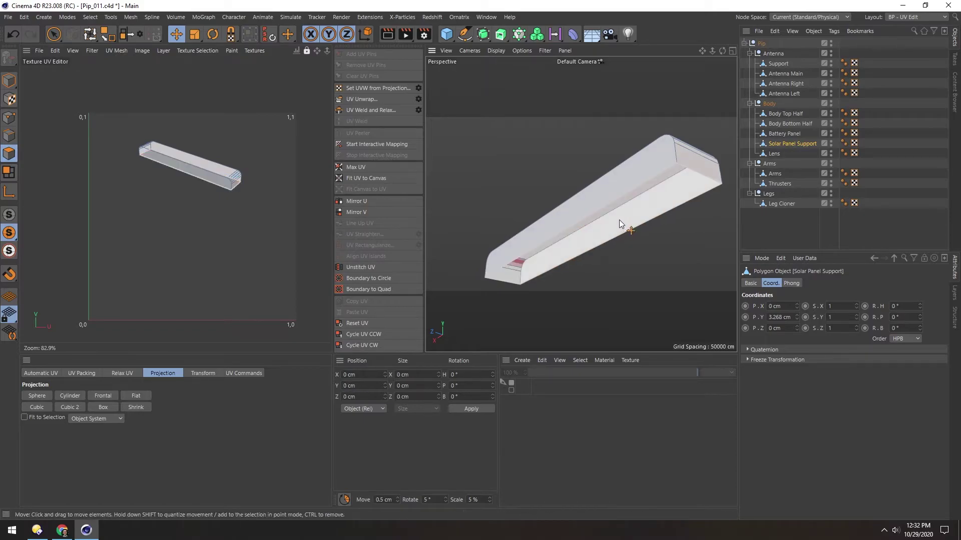
pyautogui.keyDown('alt'); pyautogui.moveTo(601, 189); pyautogui.dragTo(598, 219); pyautogui.keyUp('alt')
pyautogui.click(155, 192)
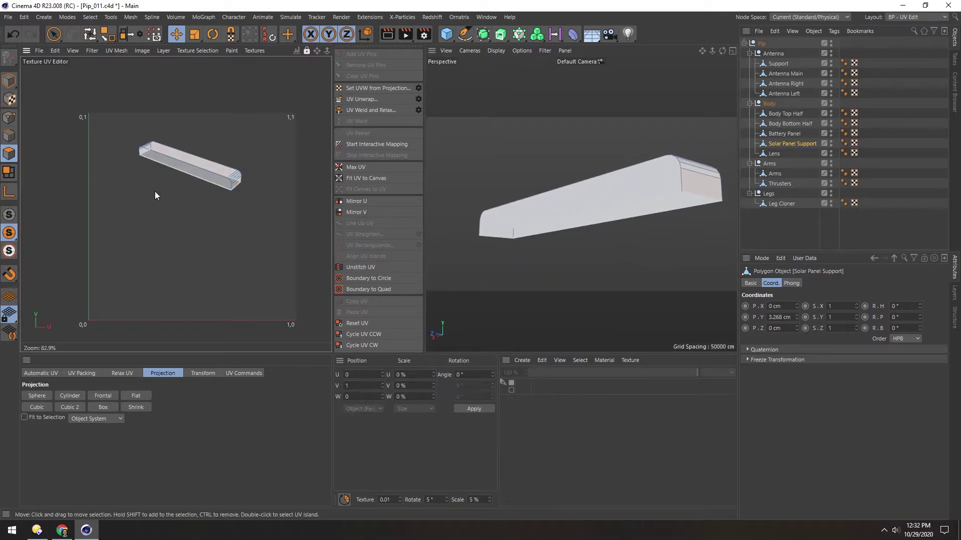
pyautogui.click(9, 136)
pyautogui.click(130, 176)
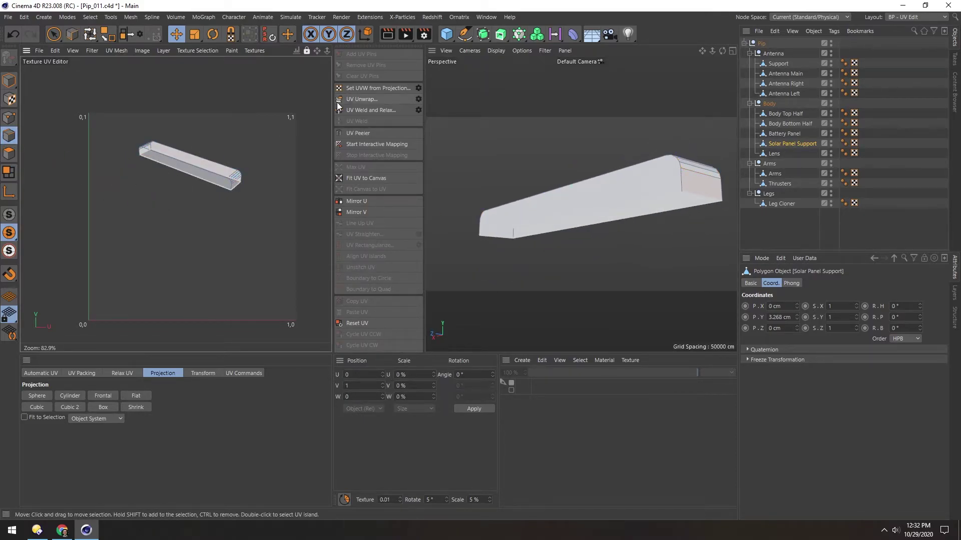
pyautogui.click(352, 99)
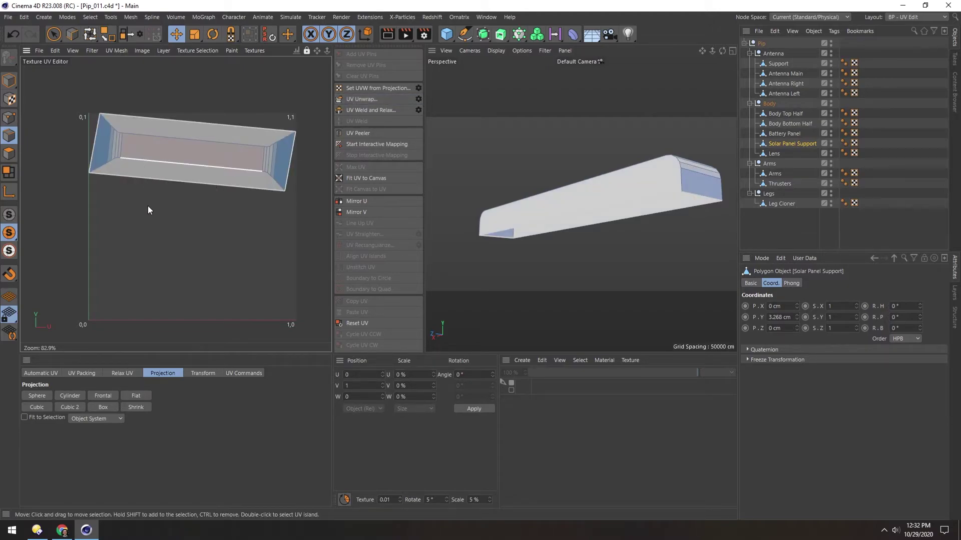
pyautogui.keyDown('alt'); pyautogui.moveTo(643, 192); pyautogui.dragTo(641, 245); pyautogui.keyUp('alt')
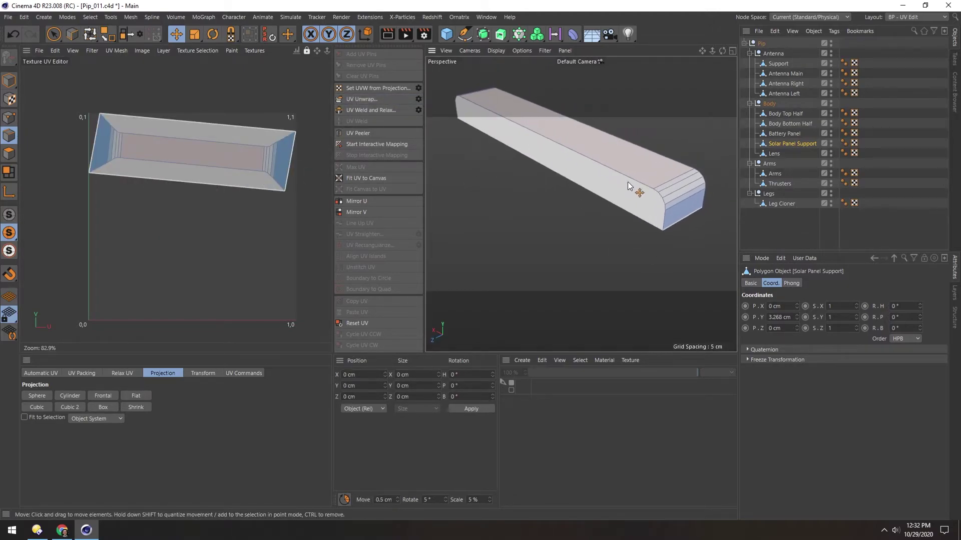
# Step: Show the Lens centred in the viewport, face it head-on, and apply a Frontal UV projection
pyautogui.click(773, 154)
pyautogui.press('o')
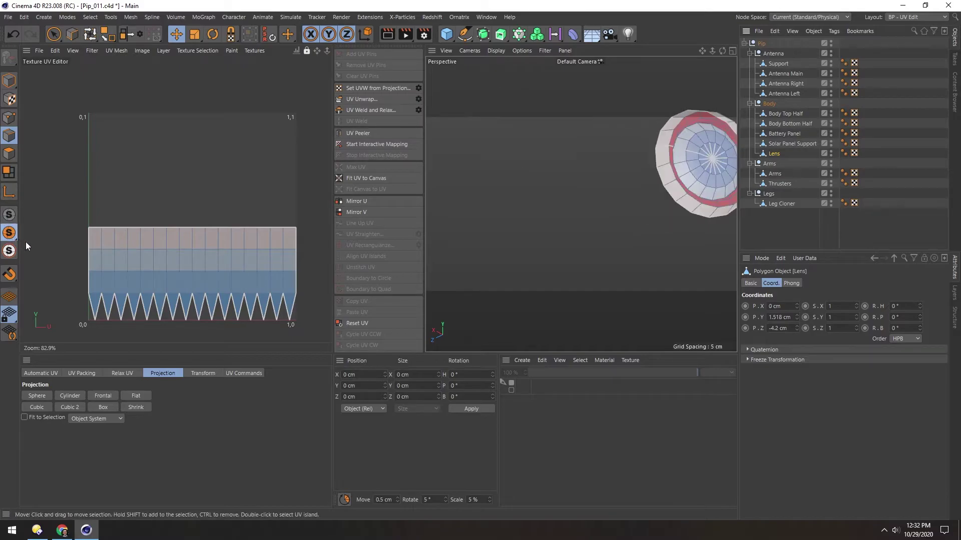
pyautogui.keyDown('alt'); pyautogui.moveTo(586, 206); pyautogui.dragTo(400, 194); pyautogui.keyUp('alt')
pyautogui.scroll(-5, 590, 196)
pyautogui.keyDown('alt'); pyautogui.moveTo(592, 207); pyautogui.dragTo(616, 176); pyautogui.keyUp('alt')
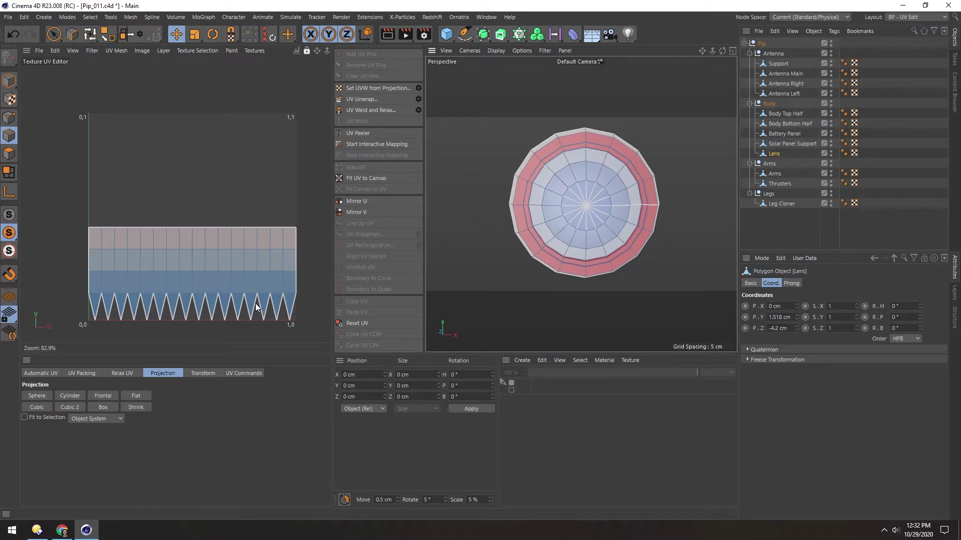
pyautogui.click(96, 397)
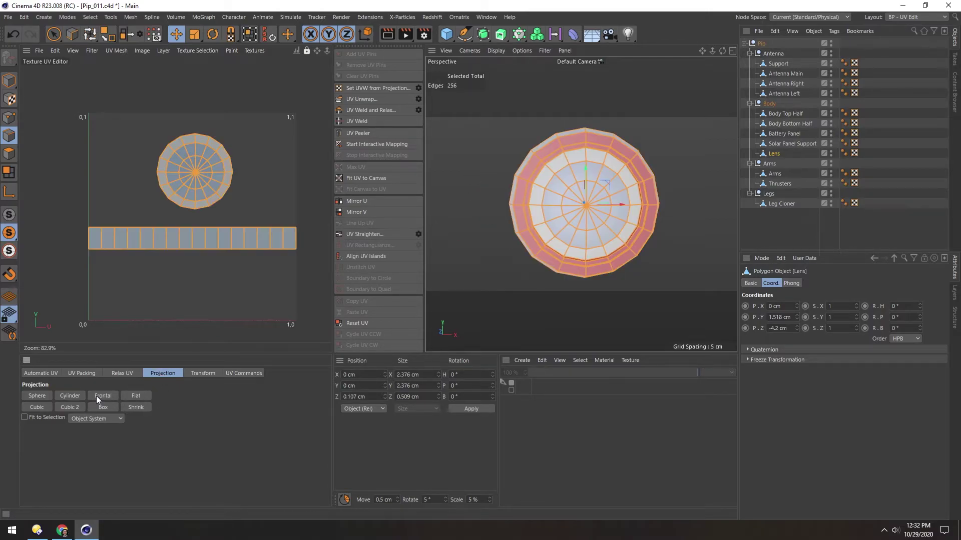
# Step: Reapply the Frontal projection to all of the Lens's polygons from a slightly angled view, and unwrap it without seam edges
pyautogui.keyDown('alt'); pyautogui.moveTo(574, 188); pyautogui.dragTo(501, 203); pyautogui.keyUp('alt')
pyautogui.press('o')
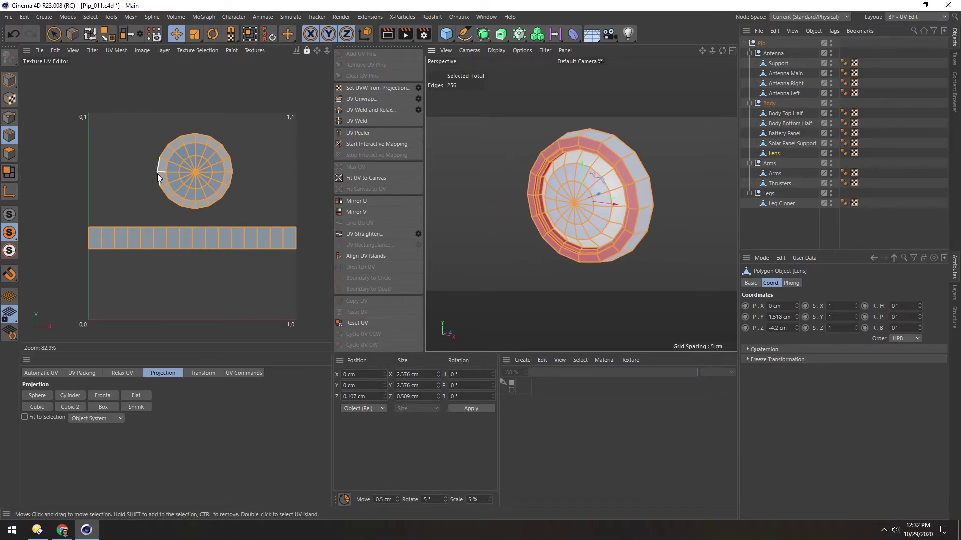
pyautogui.click(9, 153)
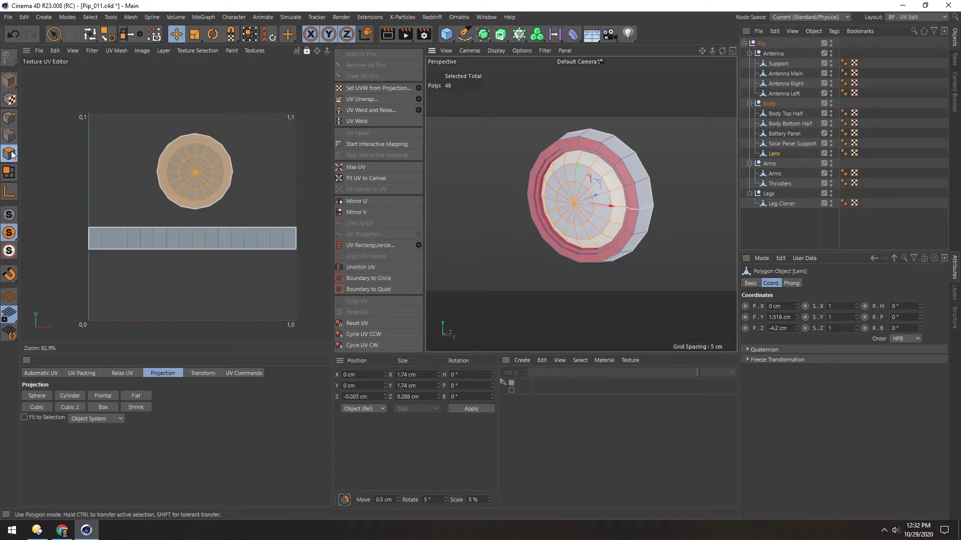
pyautogui.click(104, 395)
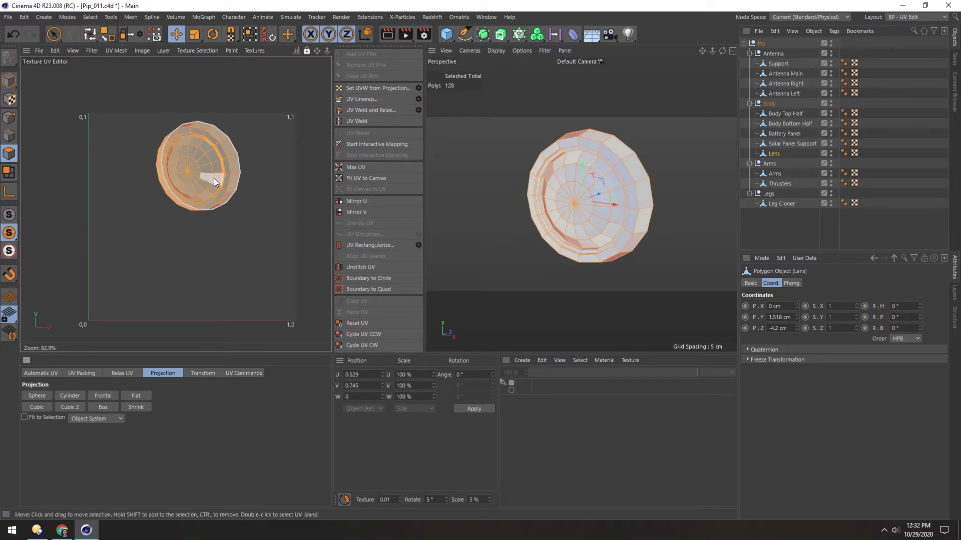
pyautogui.click(10, 134)
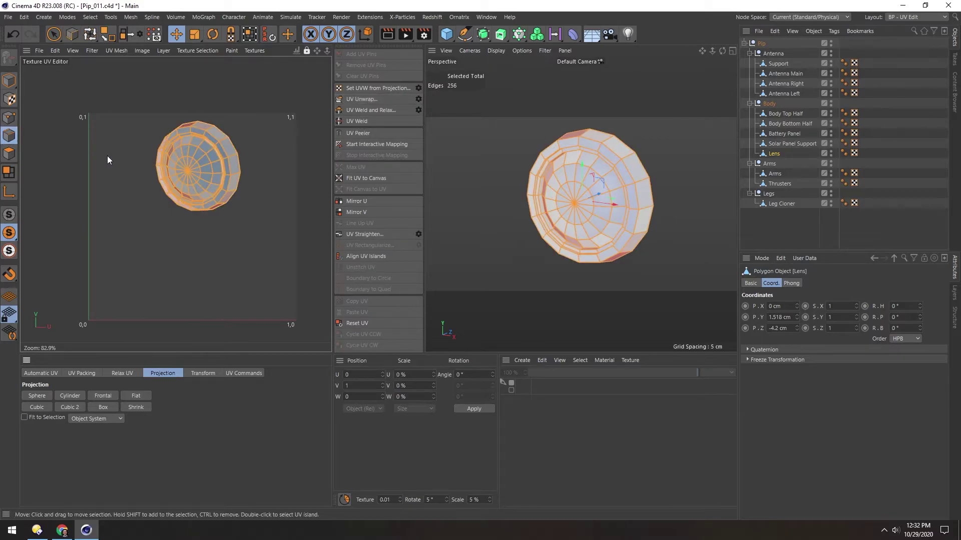
pyautogui.click(350, 100)
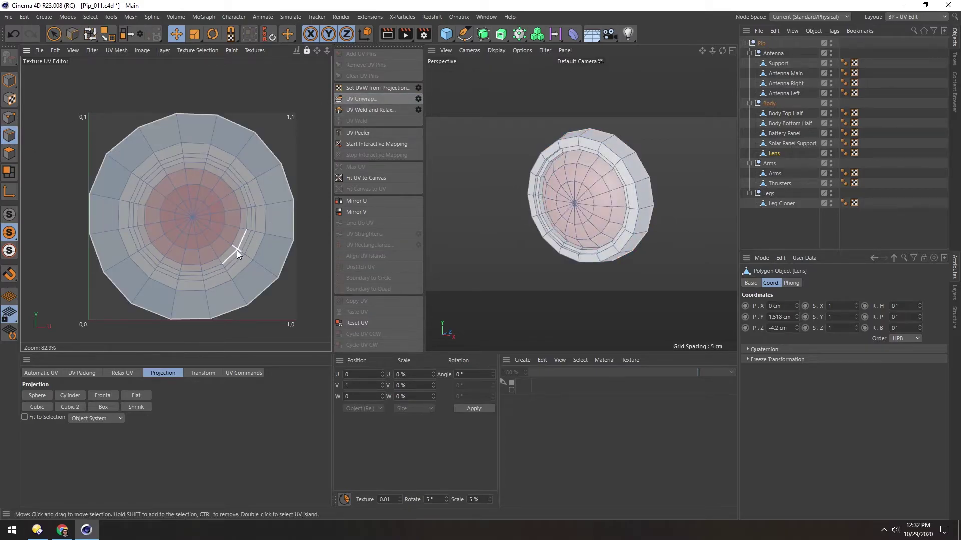
# Step: Select the edge loop around the Lens's inner glass dome and unwrap the Lens along it
pyautogui.scroll(5, 590, 182)
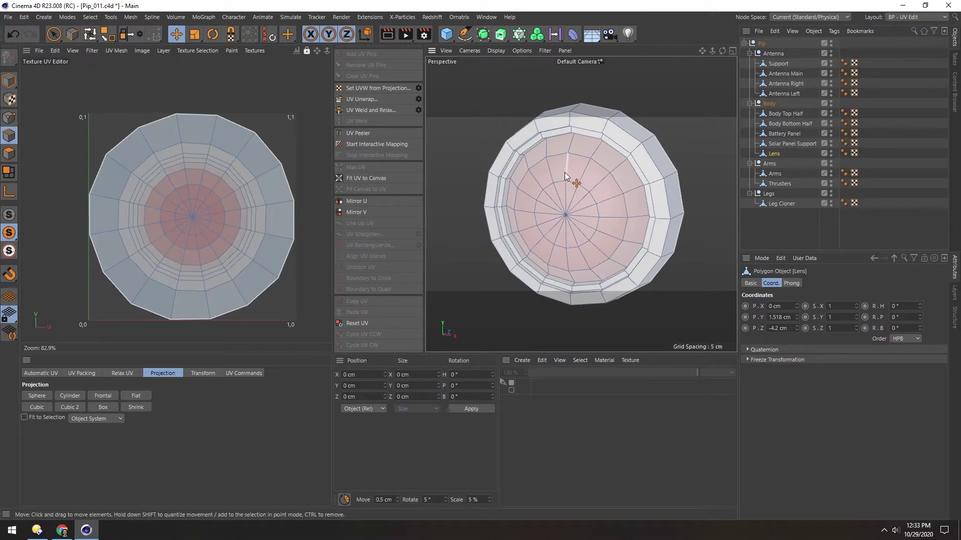
pyautogui.keyDown('alt'); pyautogui.moveTo(564, 172); pyautogui.dragTo(526, 169); pyautogui.keyUp('alt')
pyautogui.scroll(5, 585, 148)
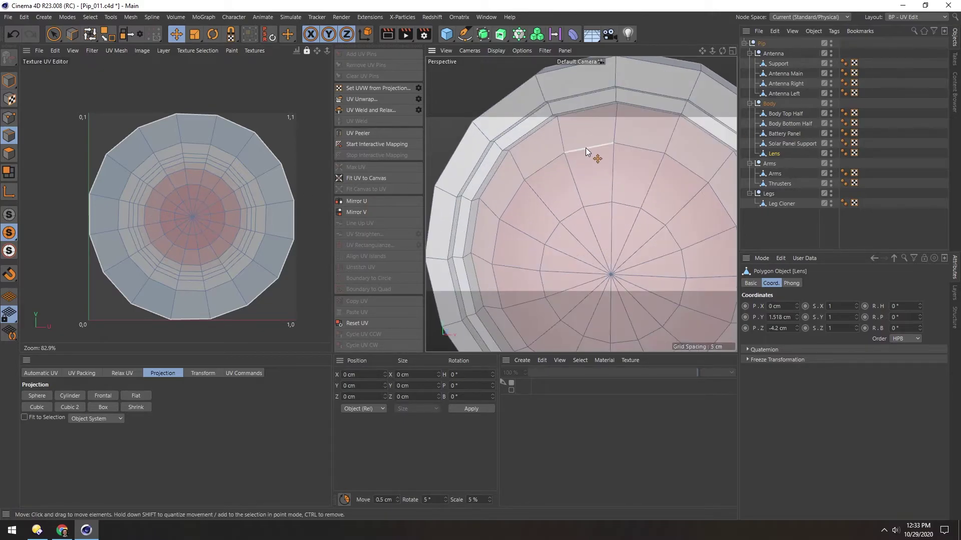
pyautogui.click(580, 122)
pyautogui.doubleClick(581, 121)
pyautogui.scroll(-5, 556, 161)
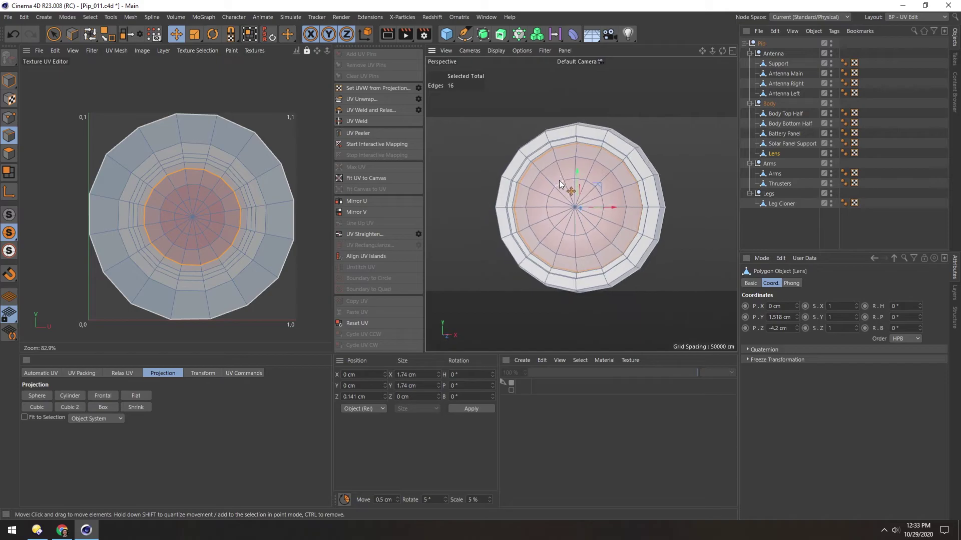
pyautogui.click(360, 99)
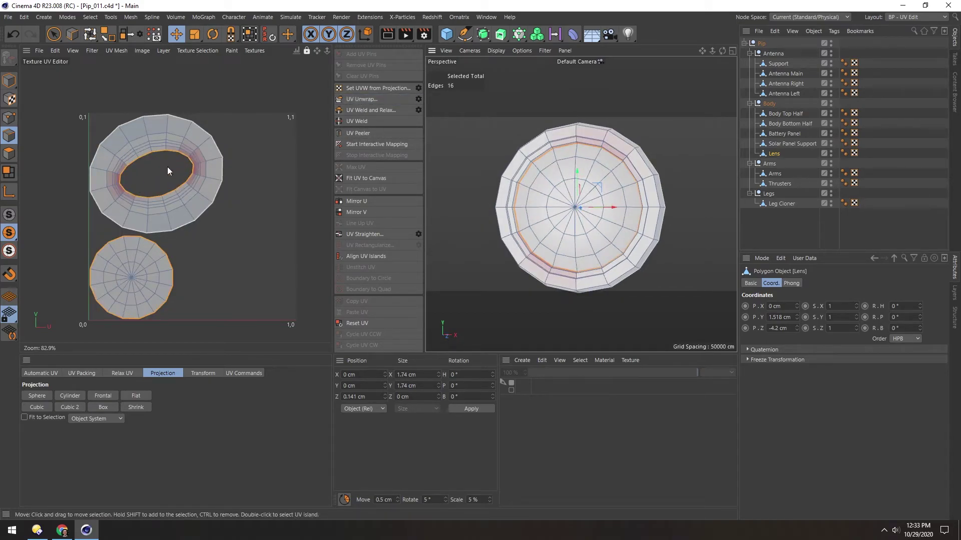
# Step: Clear the Lens's edge selection and relax its UVs with LSCM
pyautogui.click(173, 181)
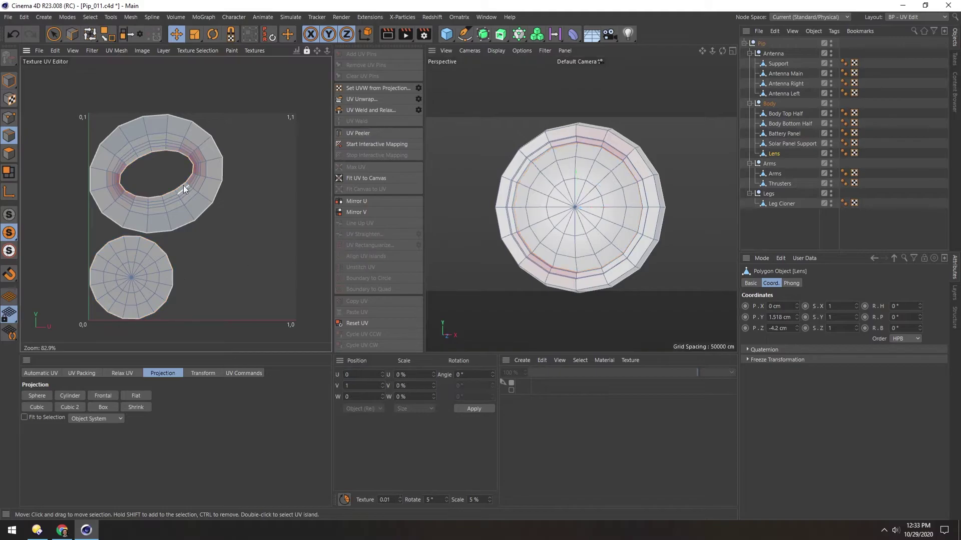
pyautogui.click(123, 373)
pyautogui.click(44, 445)
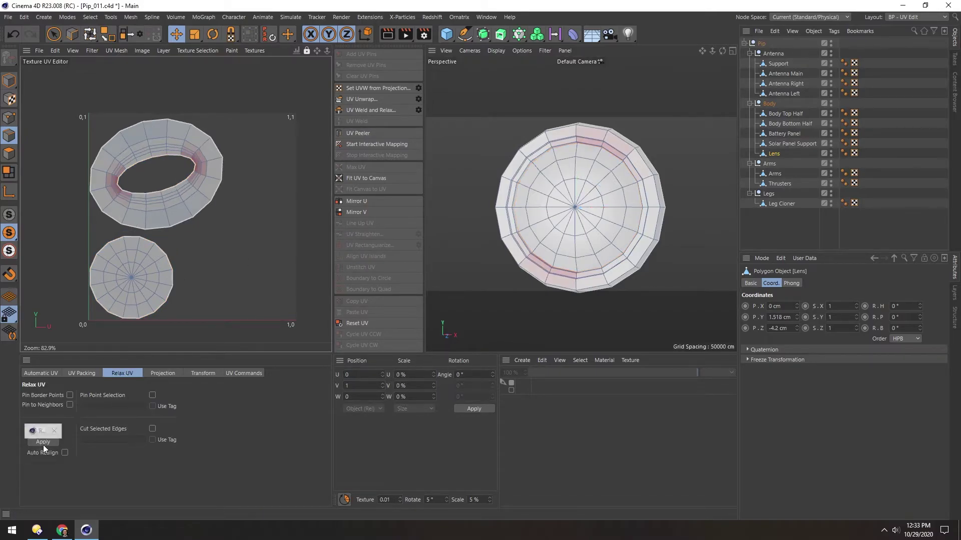
# Step: Relax the Lens's UVs with the ABF algorithm
pyautogui.click(41, 430)
pyautogui.click(40, 439)
pyautogui.click(42, 443)
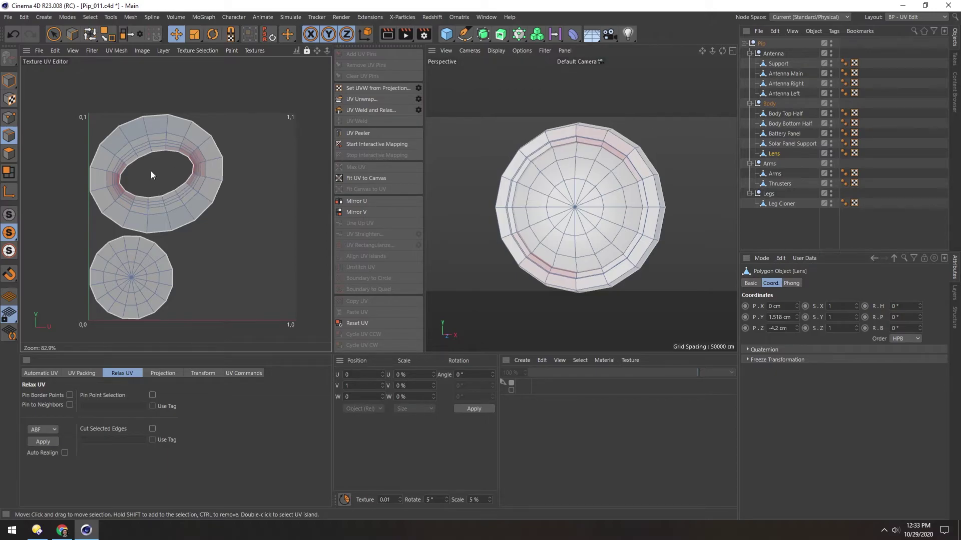
# Step: Select a radial line of edges across the Lens's outer ring and unwrap the Lens along it
pyautogui.scroll(3, 137, 150)
pyautogui.doubleClick(242, 162)
pyautogui.click(351, 101)
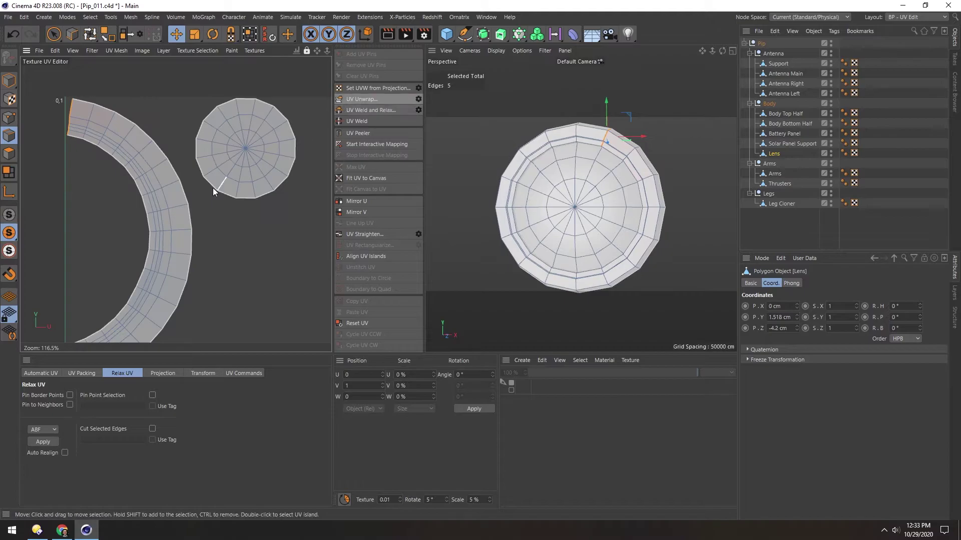
pyautogui.scroll(-4, 167, 201)
pyautogui.press('0')
# Step: Isolate the Arms object in the viewport and frame both arms
pyautogui.click(775, 174)
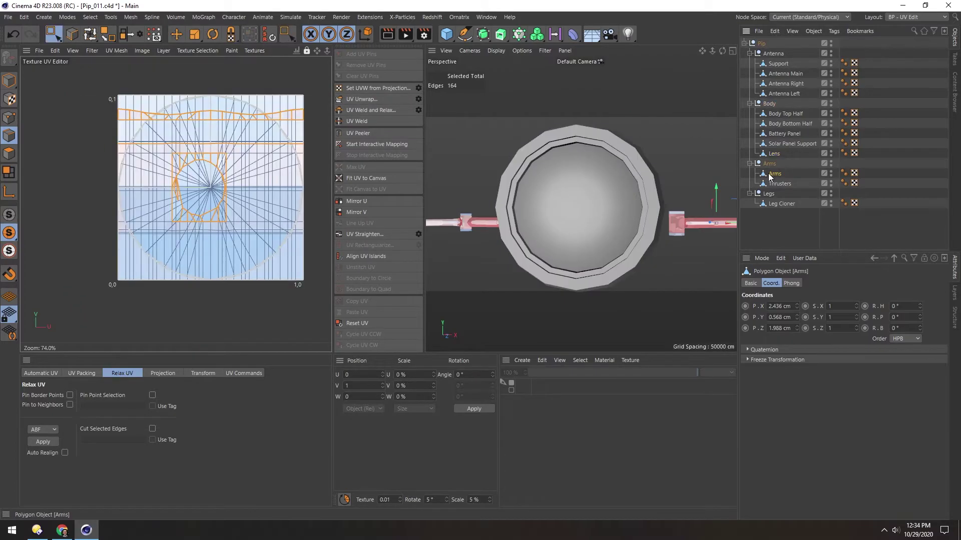
pyautogui.click(10, 233)
pyautogui.keyDown('alt'); pyautogui.moveTo(482, 222); pyautogui.dragTo(531, 199); pyautogui.keyUp('alt')
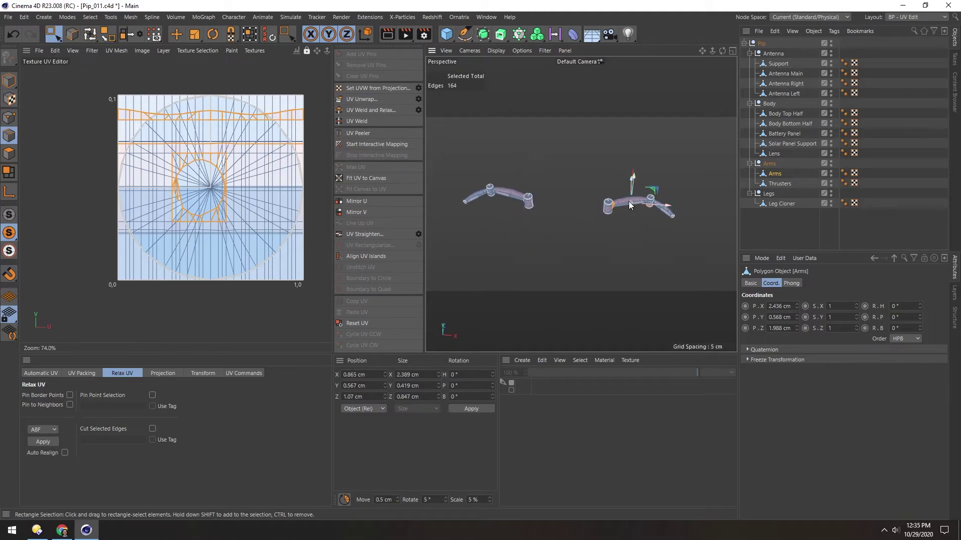
# Step: Apply a Frontal UV projection to all polygons of the Arms
pyautogui.click(161, 376)
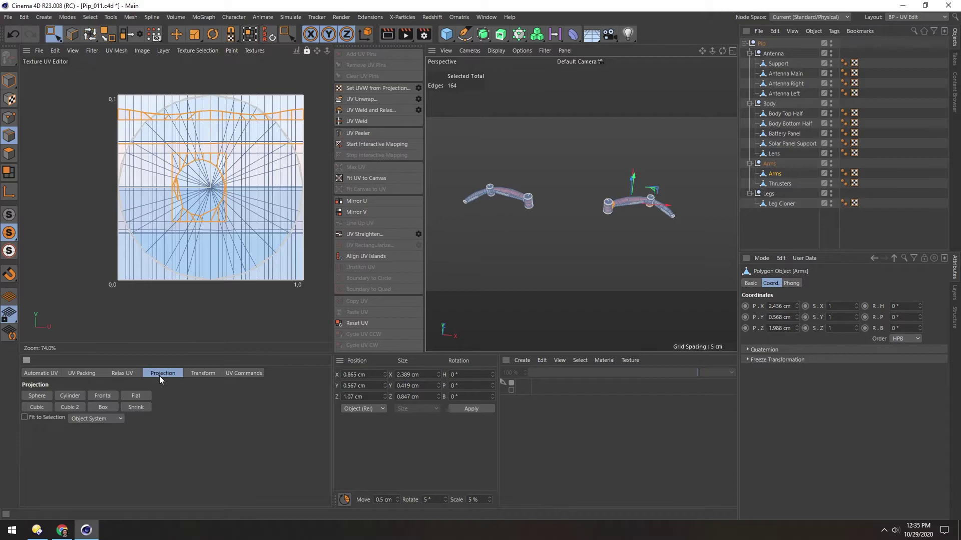
pyautogui.click(99, 406)
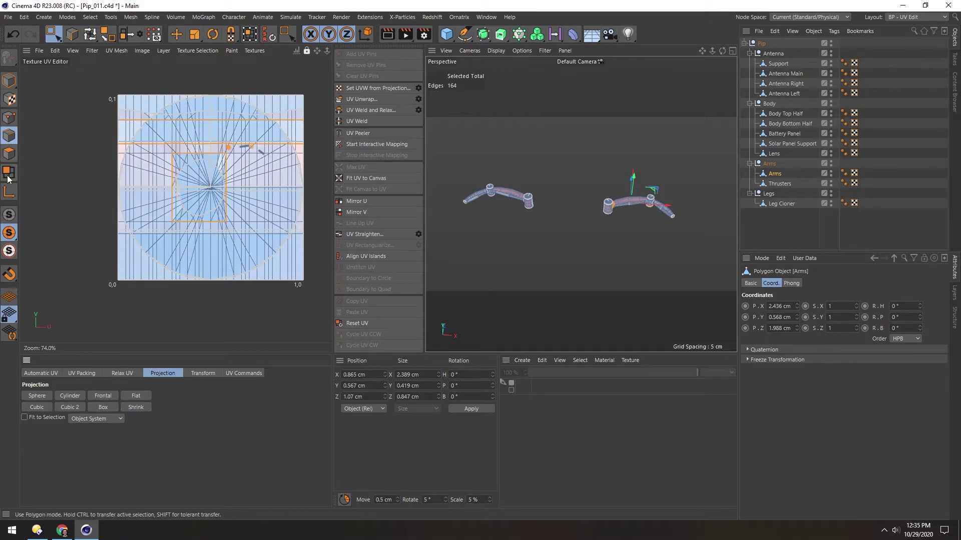
pyautogui.click(9, 154)
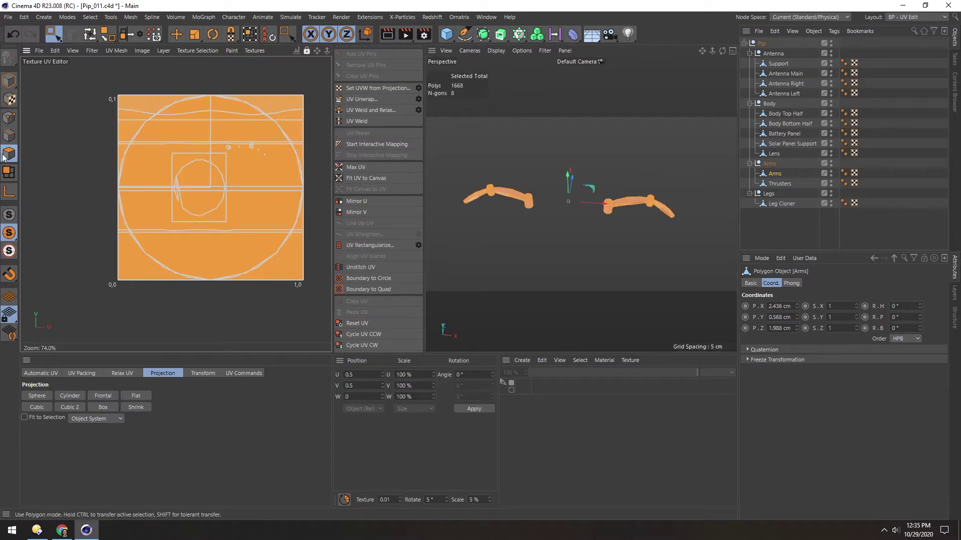
pyautogui.click(102, 395)
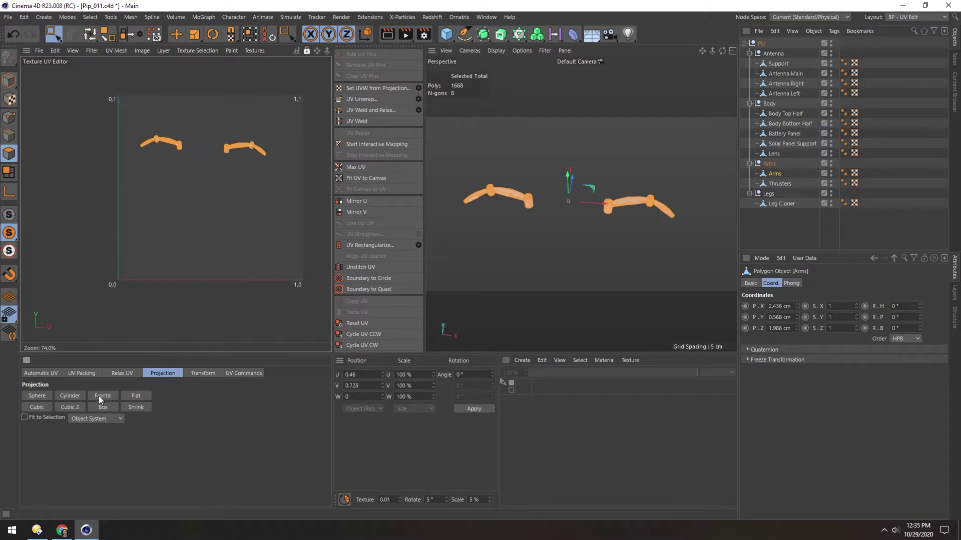
# Step: Select the lengthwise edge loops along the right arm's forearm and upper arm tubes as UV seams
pyautogui.scroll(6, 619, 202)
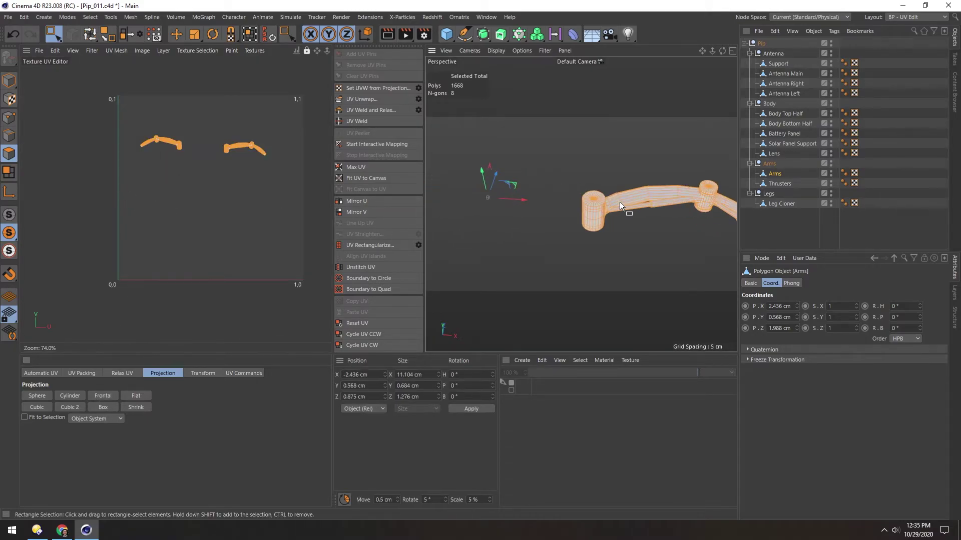
pyautogui.keyDown('alt'); pyautogui.moveTo(622, 202); pyautogui.dragTo(408, 151); pyautogui.keyUp('alt')
pyautogui.click(9, 136)
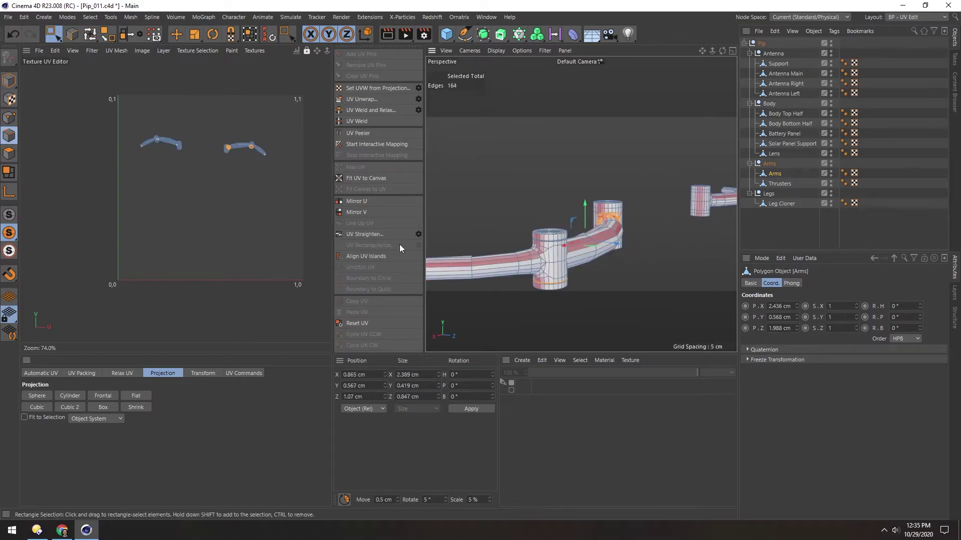
pyautogui.keyDown('alt'); pyautogui.moveTo(560, 250); pyautogui.dragTo(518, 256); pyautogui.keyUp('alt')
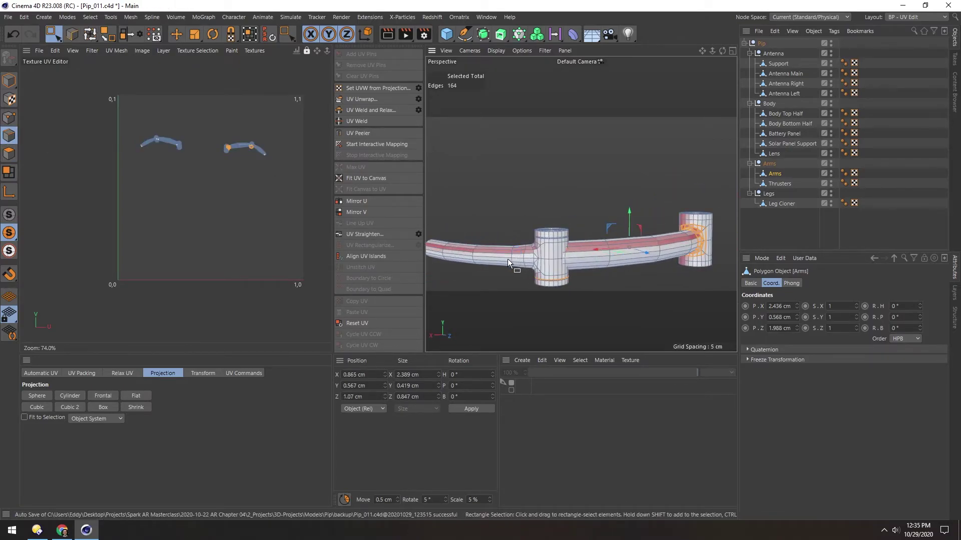
pyautogui.press('e')
pyautogui.doubleClick(506, 258)
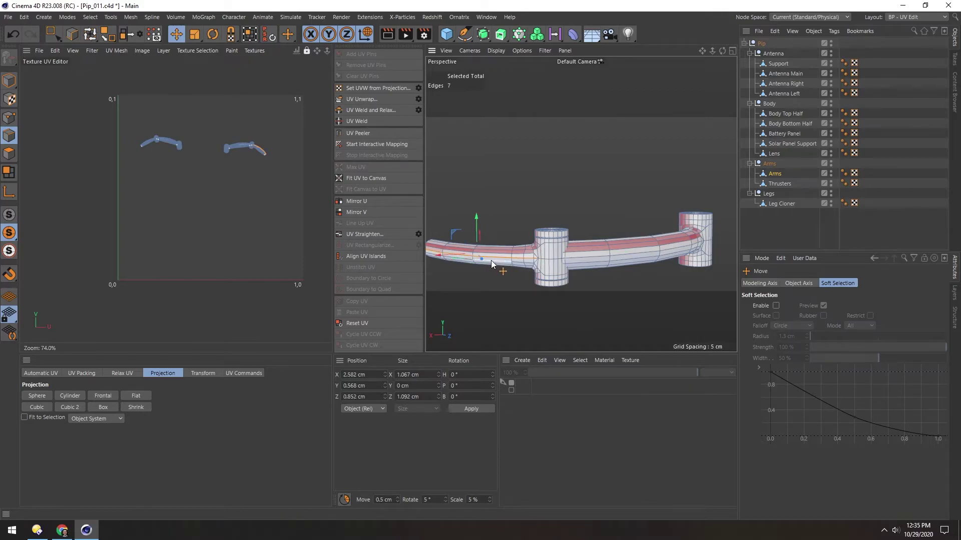
pyautogui.scroll(5, 521, 264)
pyautogui.keyDown('shift'); pyautogui.doubleClick(606, 259); pyautogui.keyUp('shift')
pyautogui.moveTo(607, 259)
pyautogui.keyDown('alt'); pyautogui.mouseDown()
pyautogui.moveTo(497, 257)
pyautogui.moveTo(631, 247)
pyautogui.moveTo(578, 233)
pyautogui.moveTo(460, 239)
pyautogui.moveTo(622, 232)
pyautogui.moveTo(561, 215)
pyautogui.moveTo(579, 262)
pyautogui.moveTo(566, 217)
pyautogui.moveTo(553, 231)
pyautogui.moveTo(568, 229)
pyautogui.moveTo(451, 265)
pyautogui.moveTo(612, 248)
pyautogui.mouseUp(); pyautogui.keyUp('alt')
pyautogui.keyDown('shift'); pyautogui.doubleClick(571, 257); pyautogui.keyUp('shift')
pyautogui.keyDown('shift'); pyautogui.doubleClick(646, 245); pyautogui.keyUp('shift')
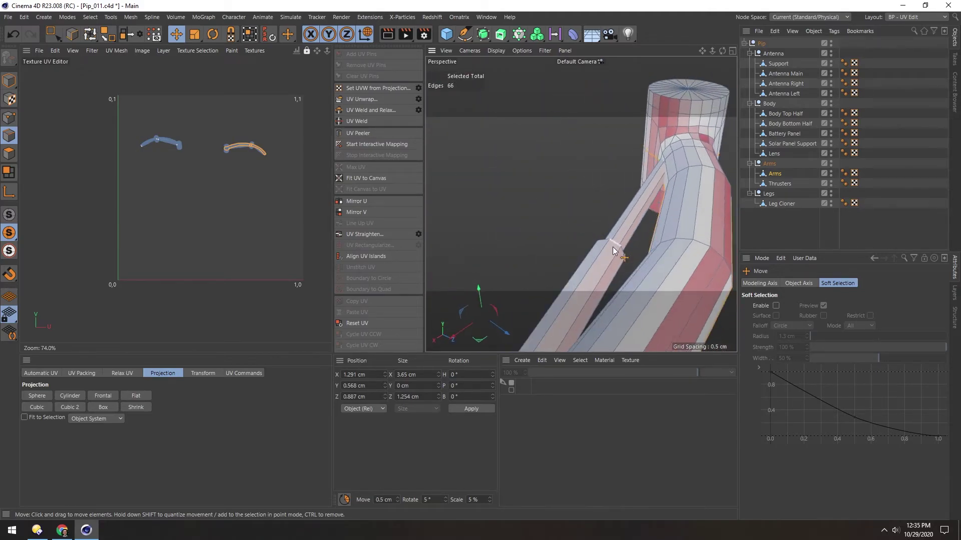
# Step: Add the remaining seam edges on the right arm's thin piston tubes and unwrap the Arms along the selection
pyautogui.keyDown('shift'); pyautogui.click(613, 264); pyautogui.keyUp('shift')
pyautogui.keyDown('alt'); pyautogui.moveTo(608, 256); pyautogui.dragTo(450, 257); pyautogui.keyUp('alt')
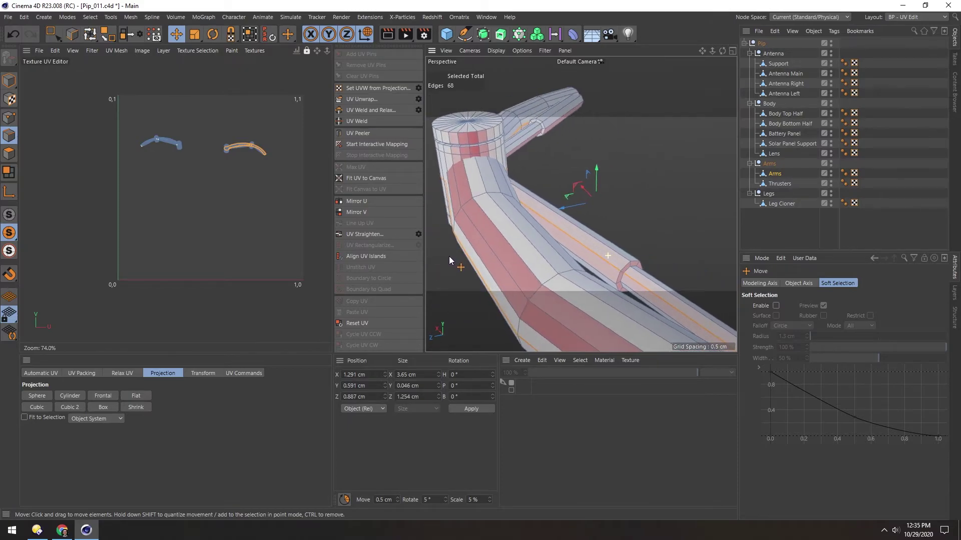
pyautogui.keyDown('ctrl'); pyautogui.click(634, 279); pyautogui.keyUp('ctrl')
pyautogui.keyDown('shift'); pyautogui.doubleClick(638, 282); pyautogui.keyUp('shift')
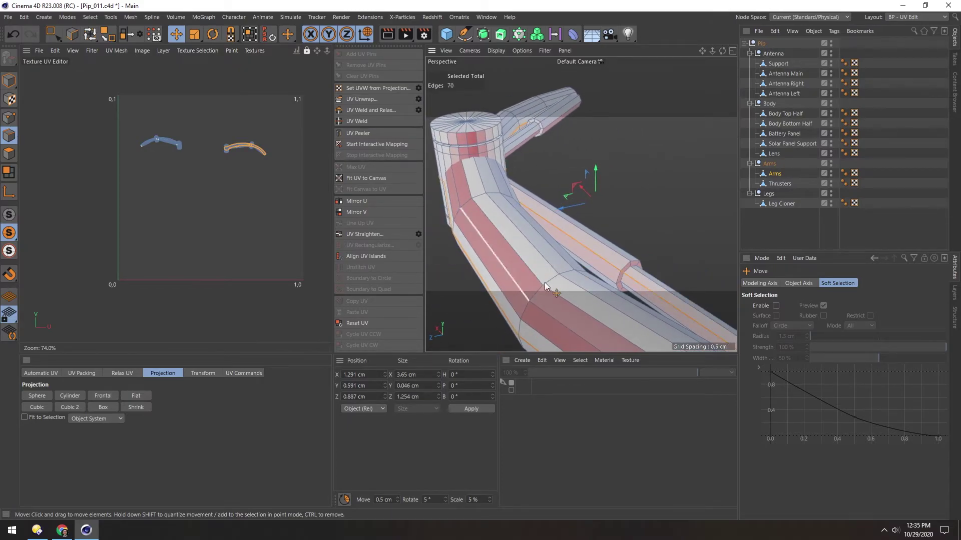
pyautogui.keyDown('alt'); pyautogui.moveTo(539, 209); pyautogui.dragTo(521, 234); pyautogui.keyUp('alt')
pyautogui.keyDown('alt'); pyautogui.moveTo(539, 145); pyautogui.dragTo(545, 163); pyautogui.keyUp('alt')
pyautogui.keyDown('shift'); pyautogui.doubleClick(546, 163); pyautogui.keyUp('shift')
pyautogui.keyDown('alt'); pyautogui.moveTo(531, 202); pyautogui.dragTo(475, 224, button='right'); pyautogui.keyUp('alt')
pyautogui.keyDown('alt'); pyautogui.moveTo(537, 222); pyautogui.dragTo(472, 176); pyautogui.keyUp('alt')
pyautogui.click(350, 99)
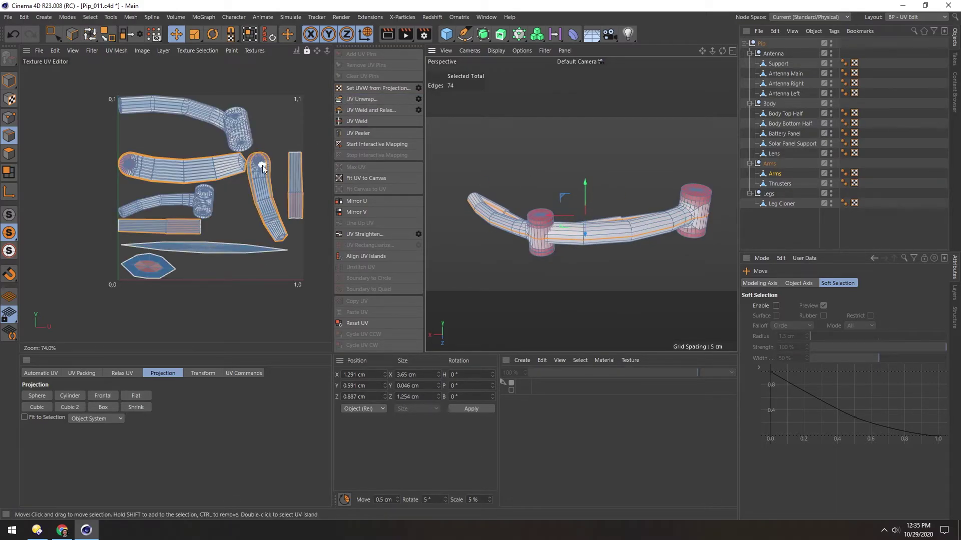
# Step: Locate the right forearm's UV island on the model and delete the polygons capping that forearm's outer end
pyautogui.click(271, 215)
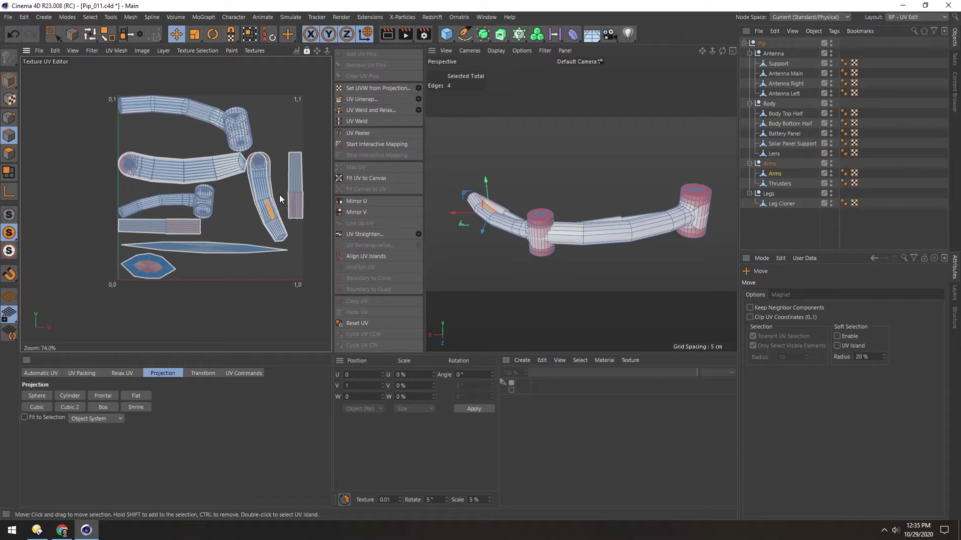
pyautogui.scroll(3, 281, 247)
pyautogui.keyDown('alt'); pyautogui.moveTo(486, 215); pyautogui.dragTo(523, 232); pyautogui.keyUp('alt')
pyautogui.scroll(5, 476, 223)
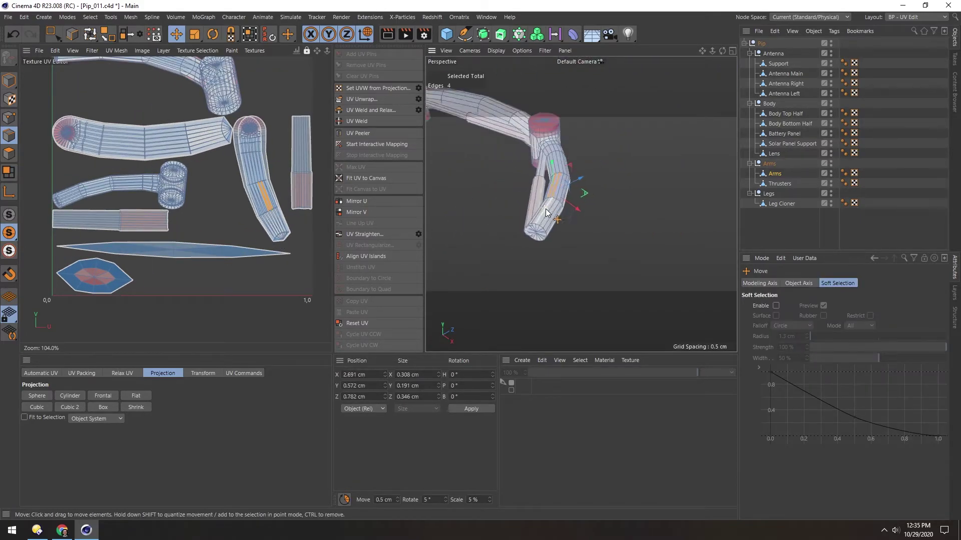
pyautogui.keyDown('alt'); pyautogui.moveTo(551, 233); pyautogui.dragTo(685, 200); pyautogui.keyUp('alt')
pyautogui.click(9, 153)
pyautogui.hotkey('ctrl', 'a')
pyautogui.press('0')
pyautogui.moveTo(641, 157); pyautogui.dragTo(532, 273)
pyautogui.keyDown('alt'); pyautogui.moveTo(528, 210); pyautogui.dragTo(574, 242); pyautogui.keyUp('alt')
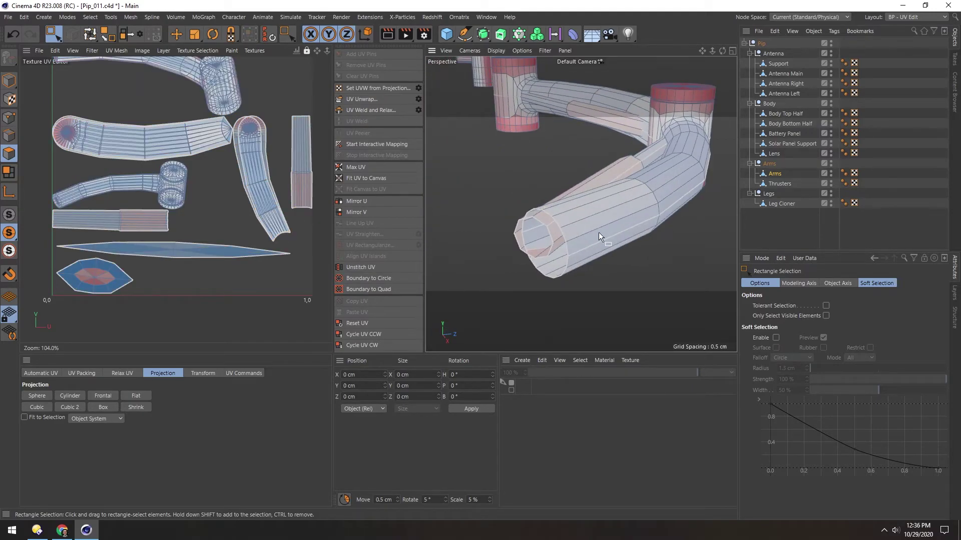
# Step: Delete the matching cap polygons at the left forearm's outer end
pyautogui.keyDown('alt'); pyautogui.moveTo(644, 137); pyautogui.dragTo(666, 134); pyautogui.keyUp('alt')
pyautogui.keyDown('alt'); pyautogui.moveTo(665, 134); pyautogui.dragTo(479, 197, button='right'); pyautogui.keyUp('alt')
pyautogui.keyDown('alt'); pyautogui.moveTo(479, 197); pyautogui.dragTo(475, 165); pyautogui.keyUp('alt')
pyautogui.keyDown('alt'); pyautogui.moveTo(475, 165); pyautogui.dragTo(615, 203, button='middle'); pyautogui.keyUp('alt')
pyautogui.keyDown('alt'); pyautogui.moveTo(533, 200); pyautogui.dragTo(622, 185, button='right'); pyautogui.keyUp('alt')
pyautogui.keyDown('alt'); pyautogui.moveTo(538, 196); pyautogui.dragTo(550, 251); pyautogui.keyUp('alt')
pyautogui.press('Delete')
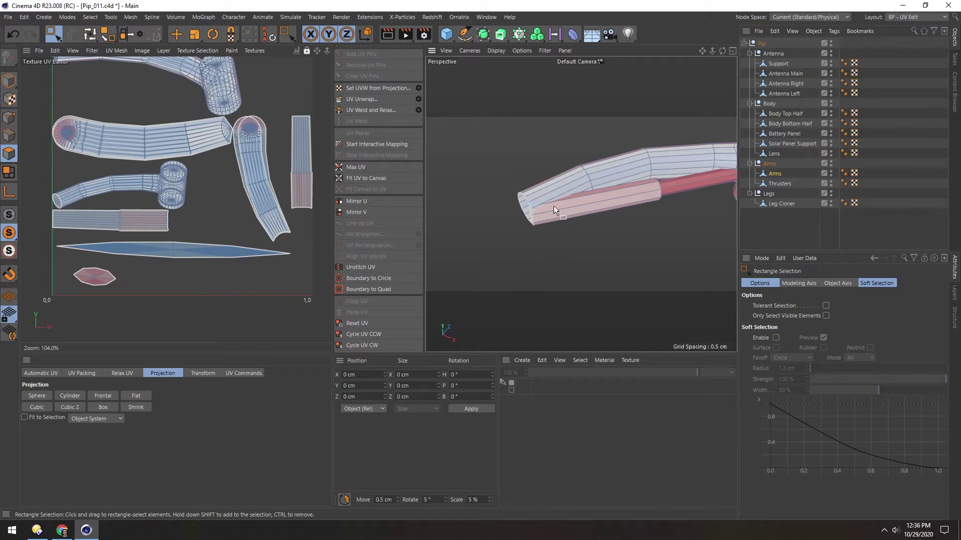
# Step: Clear the edge selection, unwrap the Arms again, and fit the UVs to the canvas
pyautogui.keyDown('alt'); pyautogui.moveTo(645, 171); pyautogui.dragTo(548, 184, button='right'); pyautogui.keyUp('alt')
pyautogui.keyDown('alt'); pyautogui.moveTo(697, 201); pyautogui.dragTo(473, 151, button='middle'); pyautogui.keyUp('alt')
pyautogui.keyDown('alt'); pyautogui.moveTo(570, 189); pyautogui.dragTo(583, 191); pyautogui.keyUp('alt')
pyautogui.keyDown('alt'); pyautogui.moveTo(583, 190); pyautogui.dragTo(646, 186, button='right'); pyautogui.keyUp('alt')
pyautogui.scroll(-3, 215, 211)
pyautogui.keyDown('alt'); pyautogui.moveTo(211, 173); pyautogui.dragTo(201, 188, button='middle'); pyautogui.keyUp('alt')
pyautogui.click(9, 135)
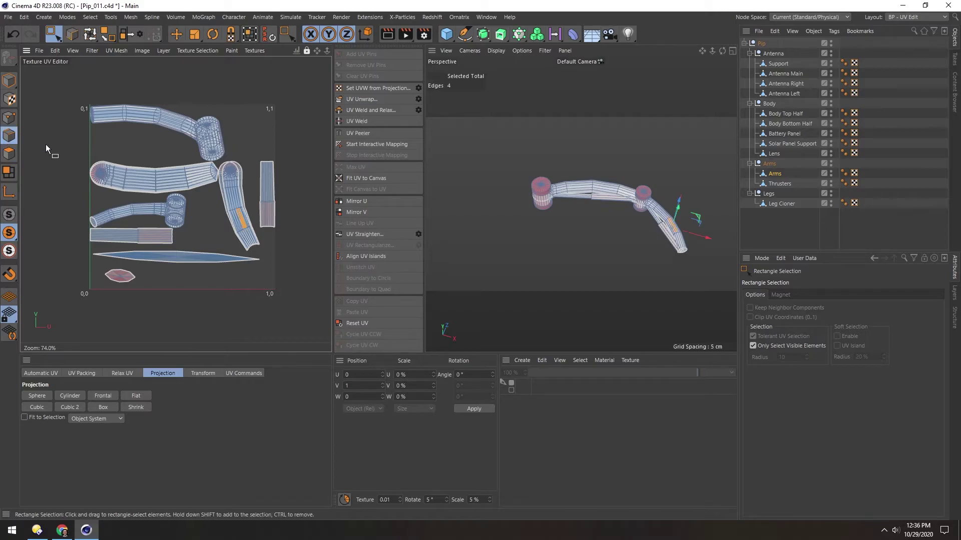
pyautogui.click(355, 100)
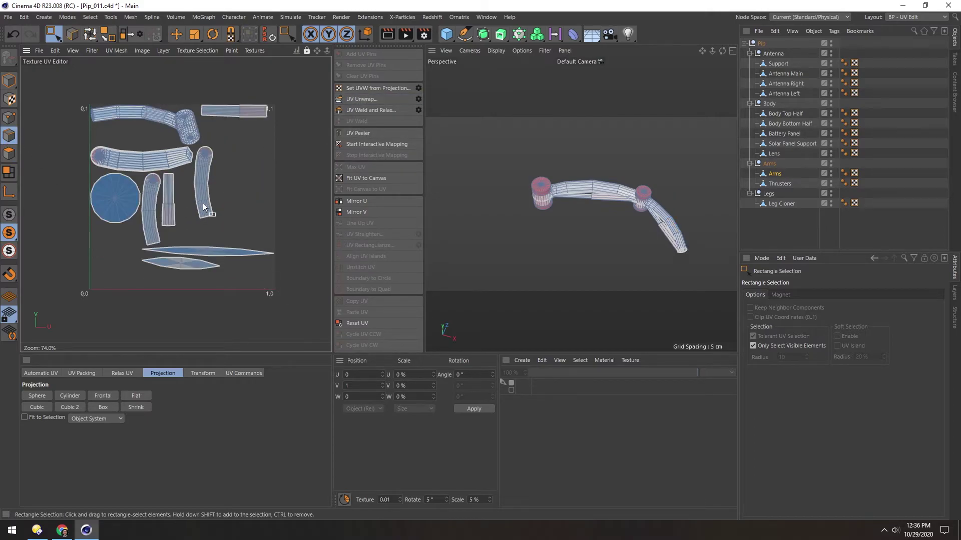
pyautogui.click(386, 177)
# Step: Select the edges at the pointed end of the right upper arm's UV island to locate them on the model
pyautogui.scroll(4, 125, 145)
pyautogui.scroll(5, 80, 165)
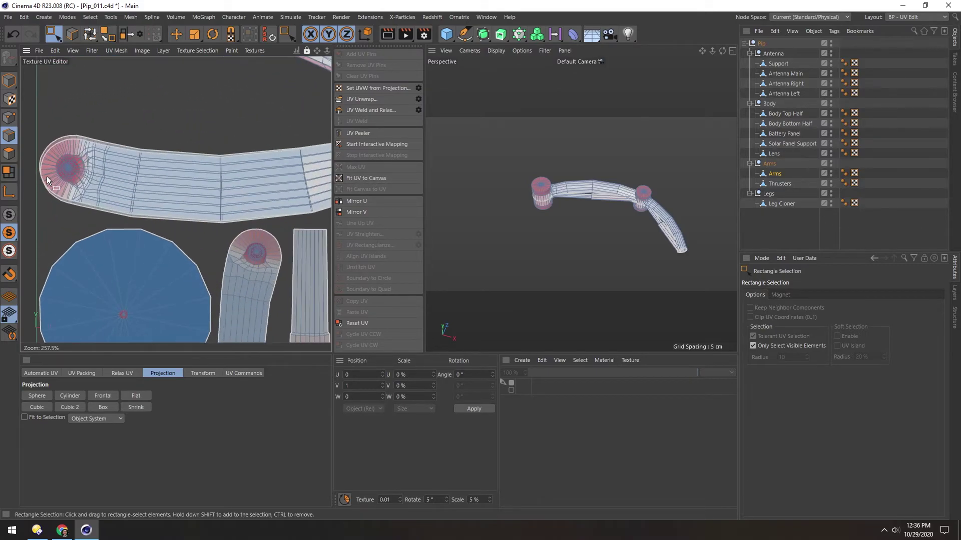
pyautogui.scroll(2, 47, 173)
pyautogui.scroll(-2, 176, 153)
pyautogui.keyDown('alt'); pyautogui.moveTo(176, 154); pyautogui.dragTo(108, 158, button='middle'); pyautogui.keyUp('alt')
pyautogui.scroll(2, 263, 167)
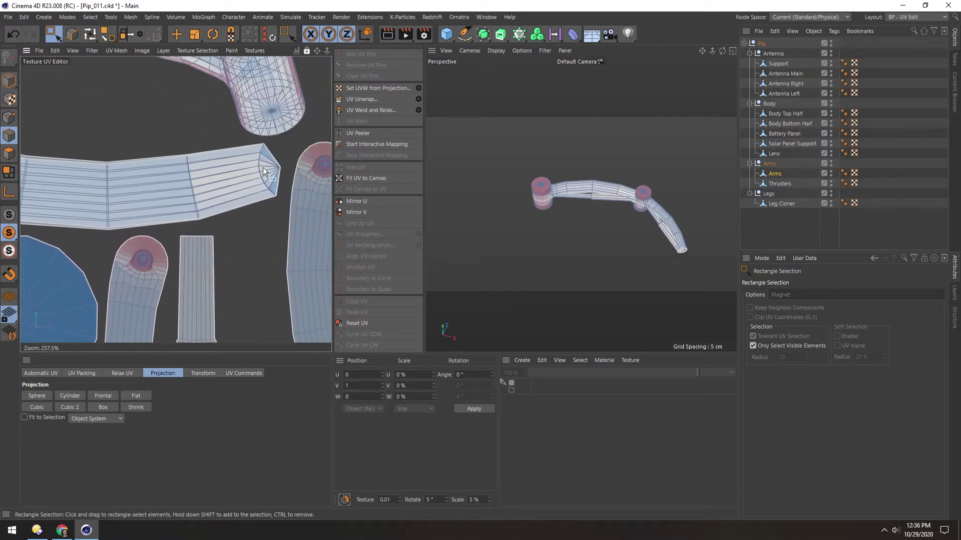
pyautogui.scroll(2, 269, 169)
pyautogui.scroll(1, 276, 169)
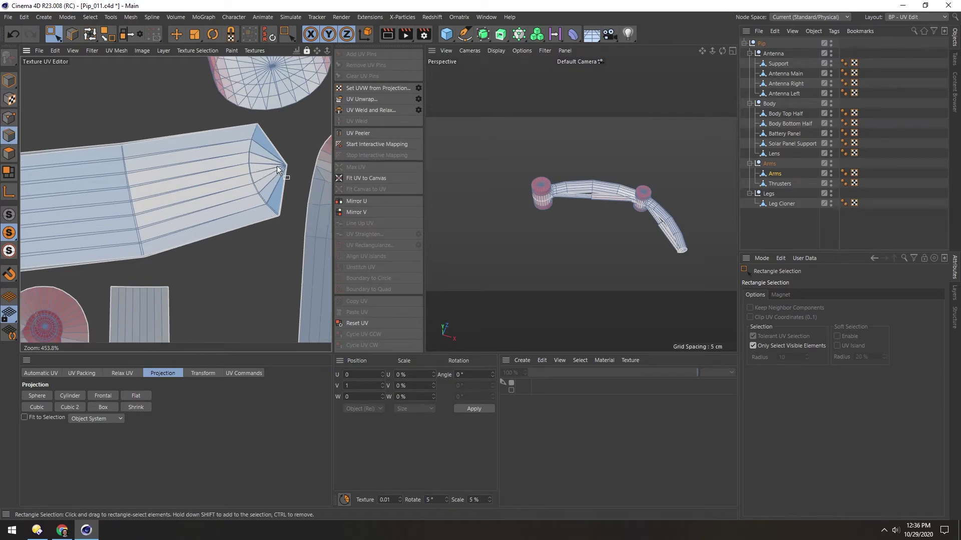
pyautogui.moveTo(222, 125); pyautogui.dragTo(299, 223)
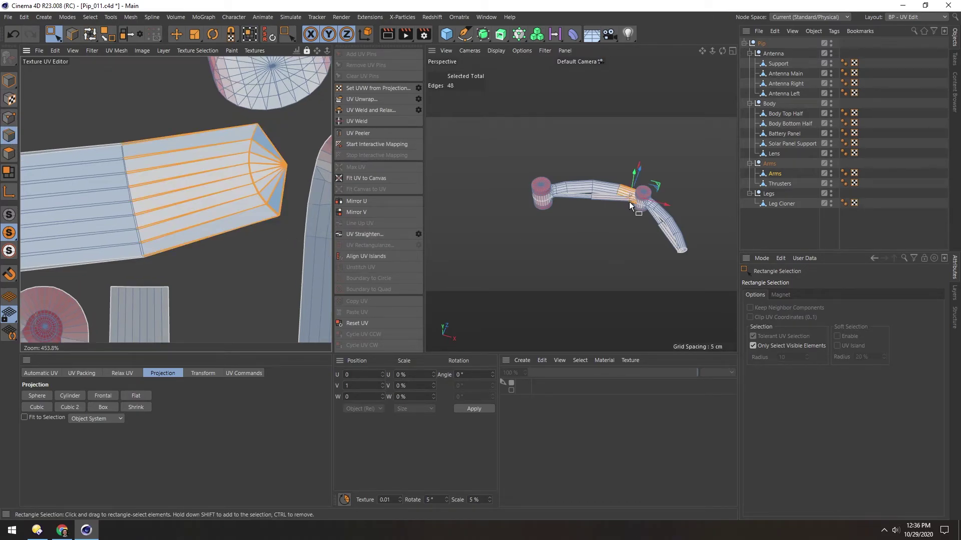
# Step: Delete the hidden fan of polygons capping the right upper arm inside the elbow cylinder
pyautogui.scroll(6, 651, 193)
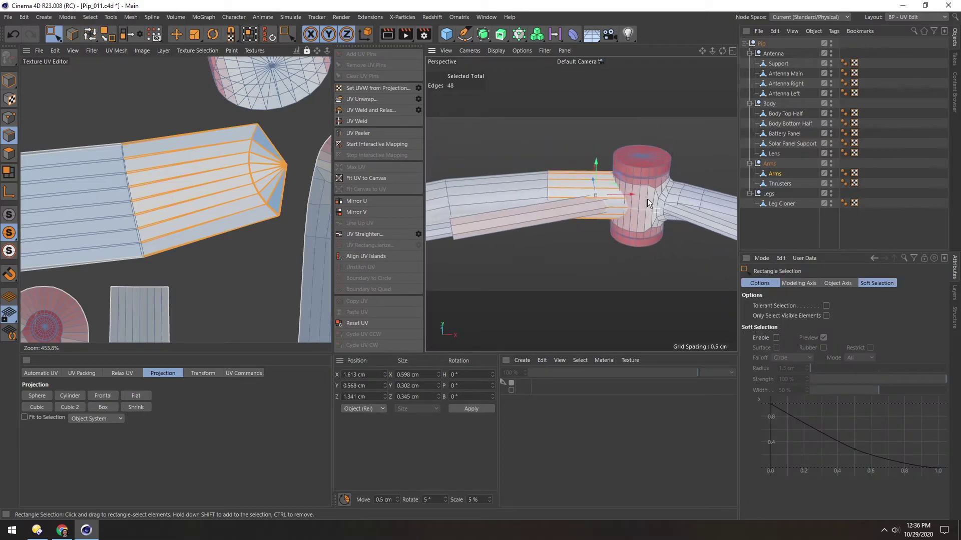
pyautogui.keyDown('alt'); pyautogui.moveTo(622, 197); pyautogui.dragTo(665, 176, button='right'); pyautogui.keyUp('alt')
pyautogui.keyDown('alt'); pyautogui.moveTo(647, 187); pyautogui.dragTo(509, 160); pyautogui.keyUp('alt')
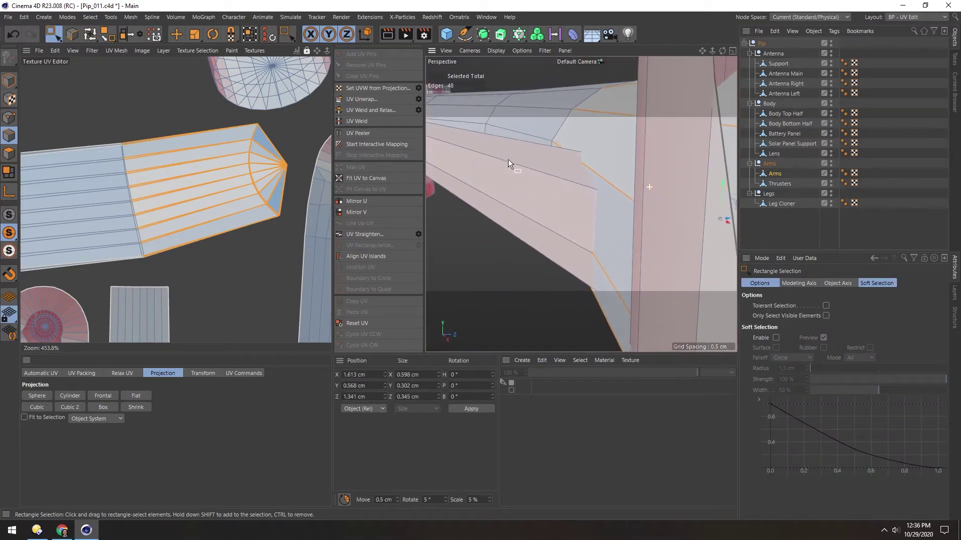
pyautogui.keyDown('alt'); pyautogui.moveTo(509, 160); pyautogui.dragTo(560, 179, button='right'); pyautogui.keyUp('alt')
pyautogui.keyDown('alt'); pyautogui.moveTo(560, 179); pyautogui.dragTo(665, 163); pyautogui.keyUp('alt')
pyautogui.click(9, 154)
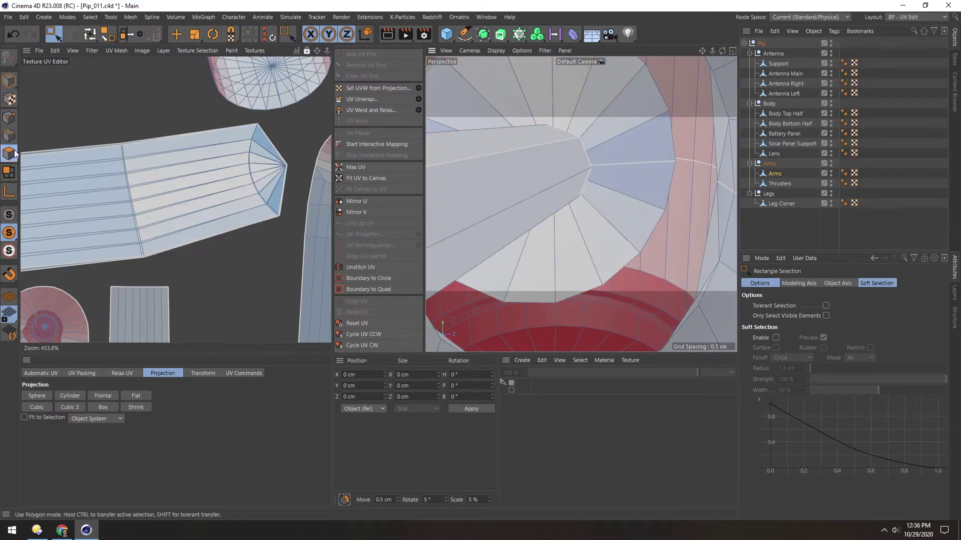
pyautogui.press('u')
pyautogui.press('n')
pyautogui.click(621, 159)
pyautogui.press('Delete')
# Step: Delete the matching hidden cap polygons where the left upper arm meets its elbow cylinder
pyautogui.keyDown('alt'); pyautogui.moveTo(551, 164); pyautogui.dragTo(605, 173); pyautogui.keyUp('alt')
pyautogui.keyDown('alt'); pyautogui.moveTo(606, 173); pyautogui.dragTo(506, 169, button='right'); pyautogui.keyUp('alt')
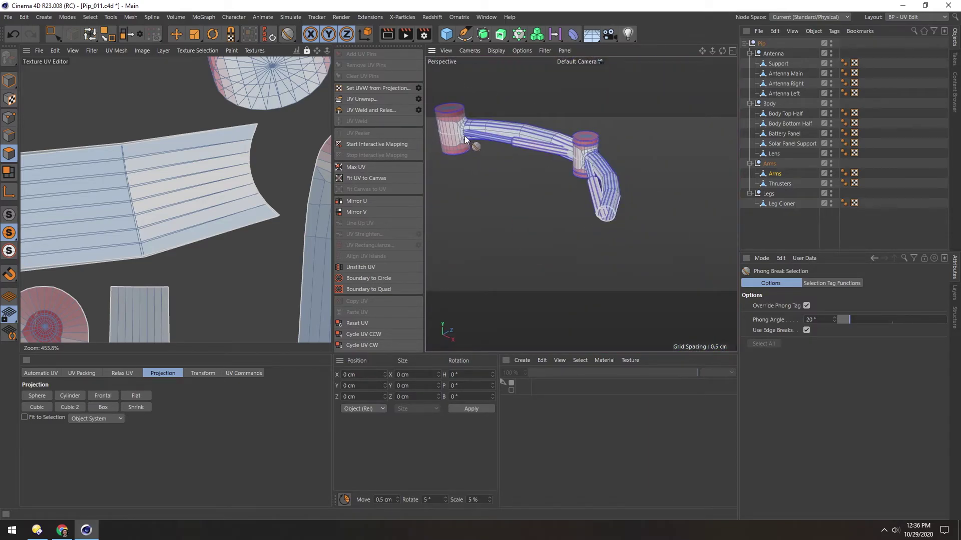
pyautogui.keyDown('alt'); pyautogui.moveTo(462, 134); pyautogui.dragTo(559, 181, button='middle'); pyautogui.keyUp('alt')
pyautogui.keyDown('alt'); pyautogui.moveTo(560, 181); pyautogui.dragTo(666, 165, button='right'); pyautogui.keyUp('alt')
pyautogui.hotkey('ctrl', 'Tab')
pyautogui.keyDown('alt'); pyautogui.moveTo(690, 276); pyautogui.dragTo(695, 273); pyautogui.keyUp('alt')
pyautogui.keyDown('alt'); pyautogui.moveTo(695, 274); pyautogui.dragTo(337, 253, button='right'); pyautogui.keyUp('alt')
pyautogui.keyDown('alt'); pyautogui.moveTo(412, 241); pyautogui.dragTo(621, 259); pyautogui.keyUp('alt')
pyautogui.keyDown('alt'); pyautogui.moveTo(367, 158); pyautogui.dragTo(284, 269); pyautogui.keyUp('alt')
pyautogui.keyDown('alt'); pyautogui.moveTo(284, 269); pyautogui.dragTo(237, 270, button='right'); pyautogui.keyUp('alt')
pyautogui.keyDown('alt'); pyautogui.moveTo(387, 271); pyautogui.dragTo(270, 271, button='right'); pyautogui.keyUp('alt')
pyautogui.keyDown('alt'); pyautogui.moveTo(270, 271); pyautogui.dragTo(173, 259); pyautogui.keyUp('alt')
pyautogui.keyDown('alt'); pyautogui.moveTo(196, 198); pyautogui.dragTo(204, 208); pyautogui.keyUp('alt')
pyautogui.keyDown('alt'); pyautogui.moveTo(204, 208); pyautogui.dragTo(424, 302, button='right'); pyautogui.keyUp('alt')
pyautogui.keyDown('alt'); pyautogui.moveTo(425, 302); pyautogui.dragTo(402, 265); pyautogui.keyUp('alt')
pyautogui.keyDown('alt'); pyautogui.moveTo(402, 265); pyautogui.dragTo(590, 209, button='right'); pyautogui.keyUp('alt')
pyautogui.keyDown('alt'); pyautogui.moveTo(591, 208); pyautogui.dragTo(469, 203); pyautogui.keyUp('alt')
pyautogui.keyDown('alt'); pyautogui.moveTo(469, 203); pyautogui.dragTo(424, 232, button='middle'); pyautogui.keyUp('alt')
pyautogui.hotkey('ctrl', 'Tab')
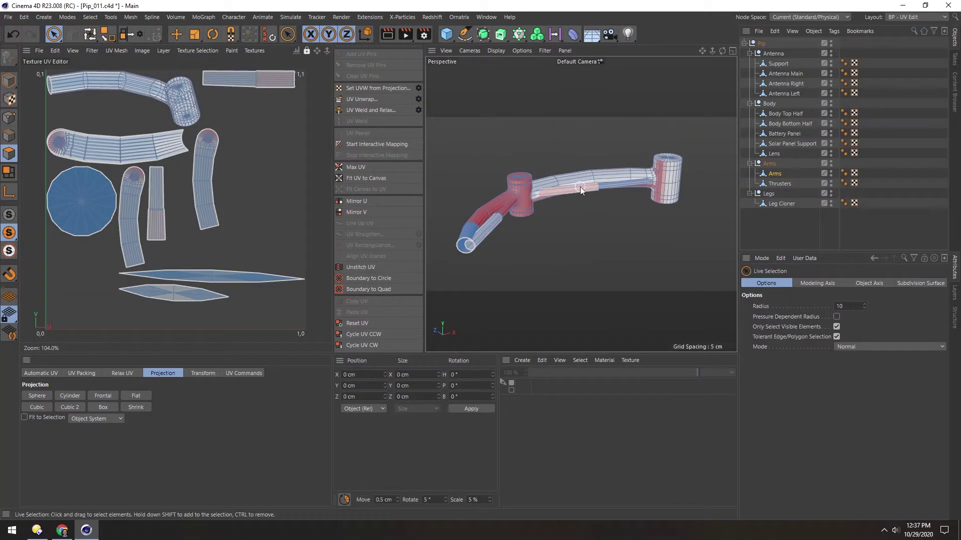
# Step: Select the upper and lower rim edge loops of the right arm's elbow and shoulder cylinders and unwrap the Arms along them
pyautogui.keyDown('alt'); pyautogui.moveTo(580, 191); pyautogui.dragTo(598, 196); pyautogui.keyUp('alt')
pyautogui.keyDown('alt'); pyautogui.moveTo(598, 195); pyautogui.dragTo(530, 191, button='right'); pyautogui.keyUp('alt')
pyautogui.keyDown('alt'); pyautogui.moveTo(529, 191); pyautogui.dragTo(502, 181); pyautogui.keyUp('alt')
pyautogui.scroll(2, 501, 180)
pyautogui.press('e')
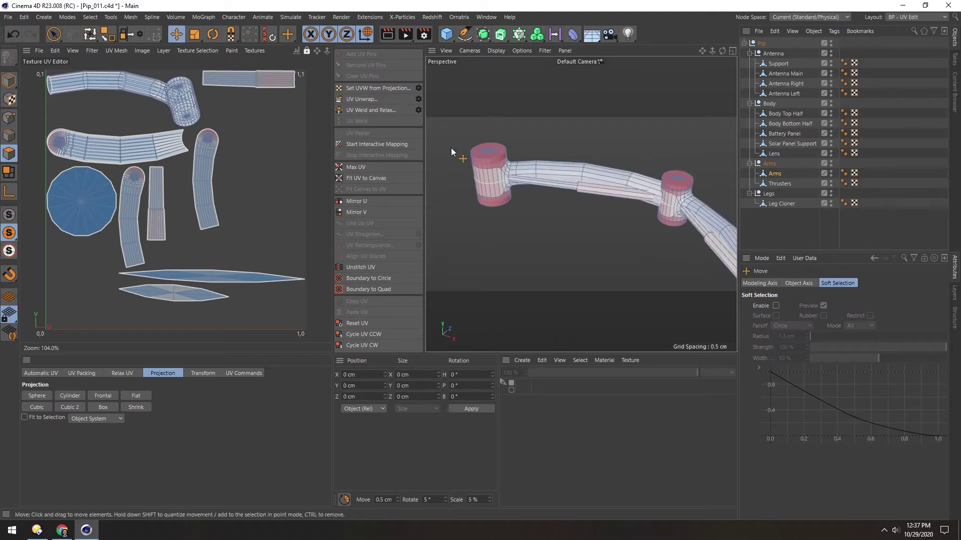
pyautogui.click(9, 136)
pyautogui.scroll(3, 675, 189)
pyautogui.doubleClick(667, 179)
pyautogui.keyDown('shift'); pyautogui.doubleClick(647, 275); pyautogui.keyUp('shift')
pyautogui.keyDown('alt'); pyautogui.moveTo(499, 179); pyautogui.dragTo(575, 192); pyautogui.keyUp('alt')
pyautogui.keyDown('shift'); pyautogui.doubleClick(560, 163); pyautogui.keyUp('shift')
pyautogui.keyDown('shift'); pyautogui.doubleClick(565, 266); pyautogui.keyUp('shift')
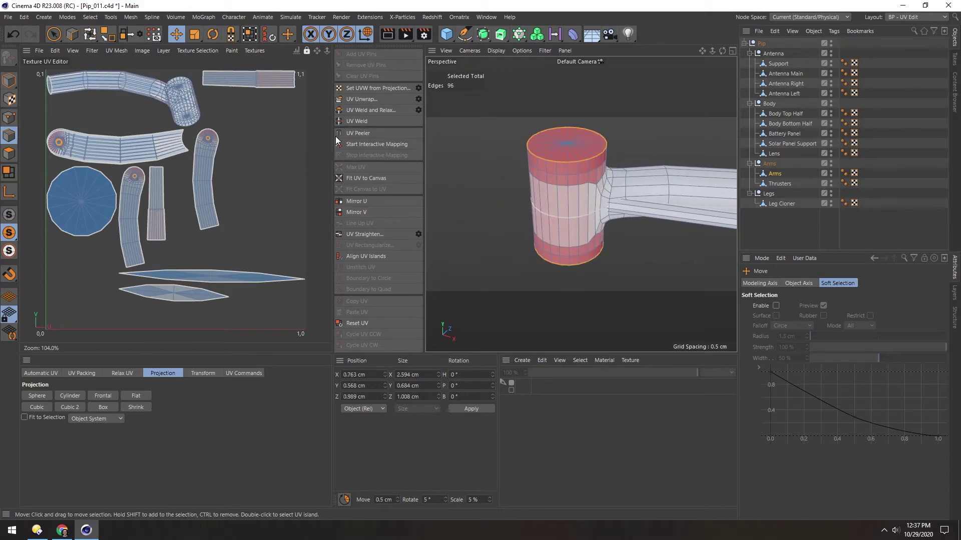
pyautogui.click(350, 98)
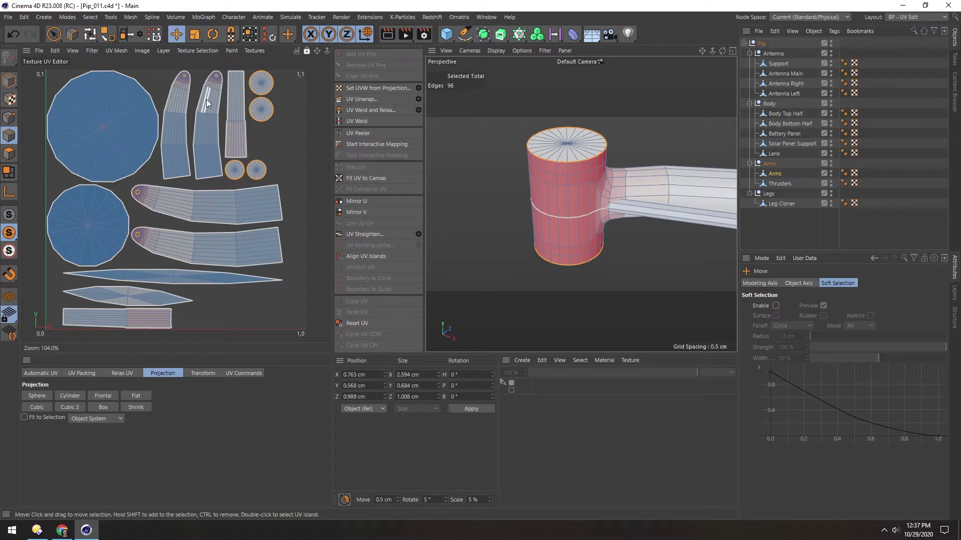
pyautogui.keyDown('alt'); pyautogui.moveTo(570, 187); pyautogui.dragTo(644, 194); pyautogui.keyUp('alt')
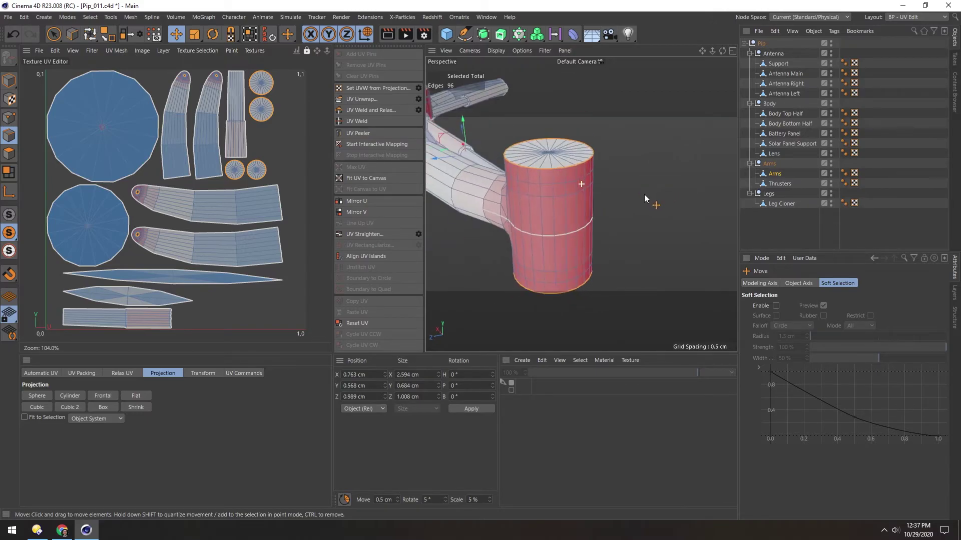
# Step: Select the seam edges running from the hole to the outline at the first upright arm island's tip and unwrap the Arms along them
pyautogui.scroll(5, 182, 133)
pyautogui.scroll(3, 208, 293)
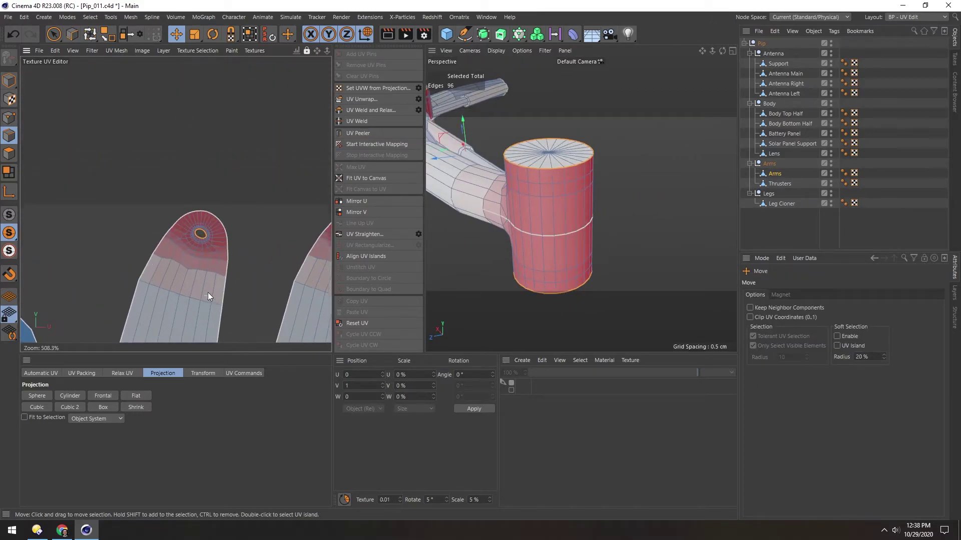
pyautogui.scroll(6, 199, 236)
pyautogui.click(215, 160)
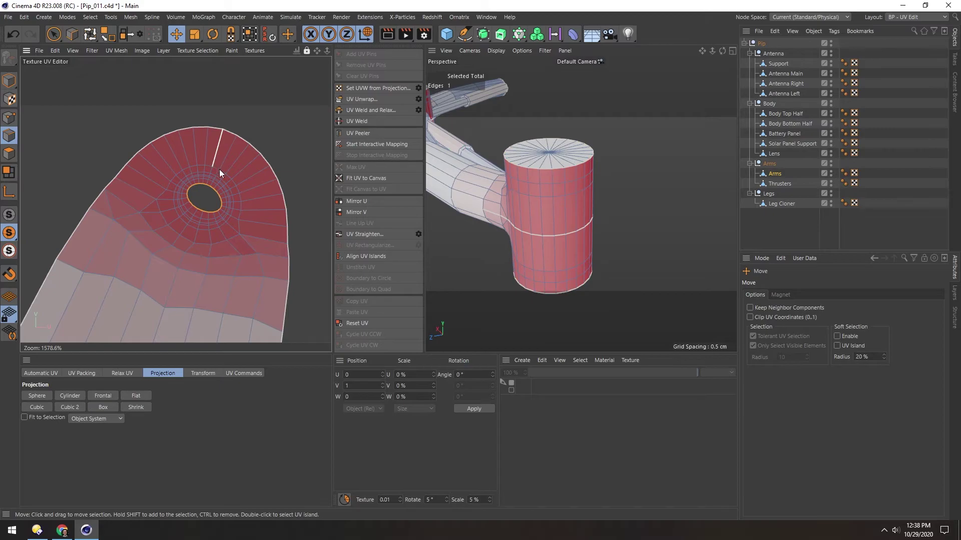
pyautogui.click(211, 169)
pyautogui.scroll(3, 200, 179)
pyautogui.click(110, 113)
pyautogui.doubleClick(216, 167)
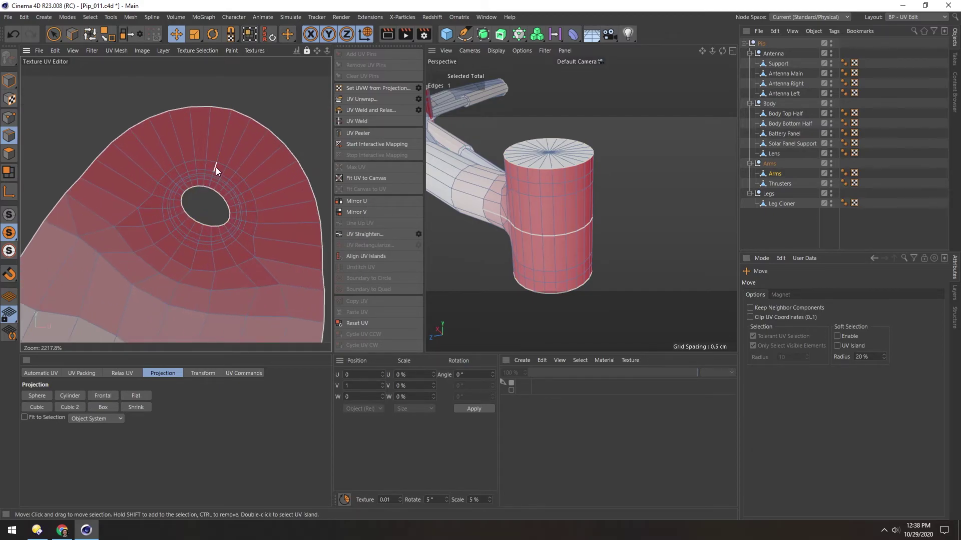
pyautogui.click(351, 102)
pyautogui.scroll(-10, 220, 196)
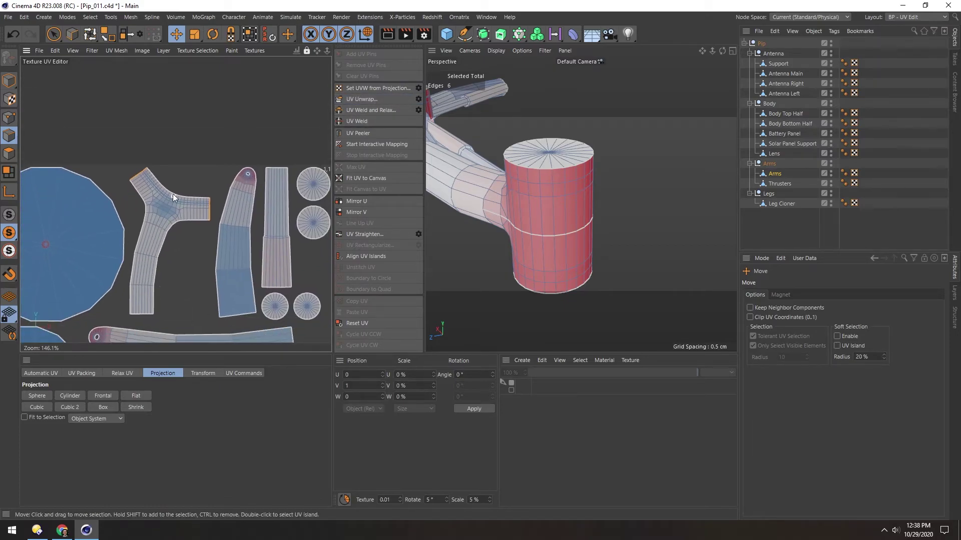
# Step: Split the second upright arm island from its tip hole to its outline and unwrap the Arms again
pyautogui.scroll(5, 243, 183)
pyautogui.scroll(3, 260, 155)
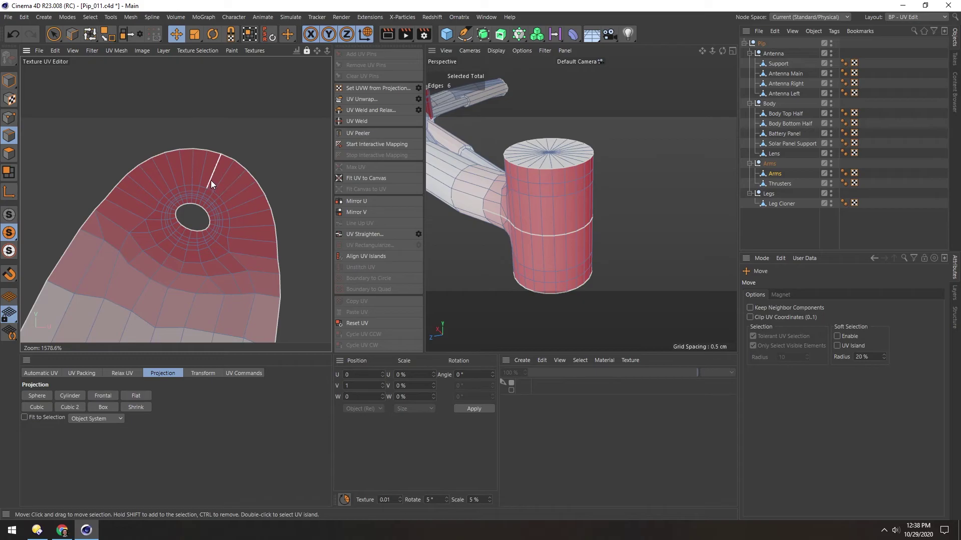
pyautogui.click(360, 100)
pyautogui.scroll(-3, 183, 190)
pyautogui.scroll(-8, 174, 191)
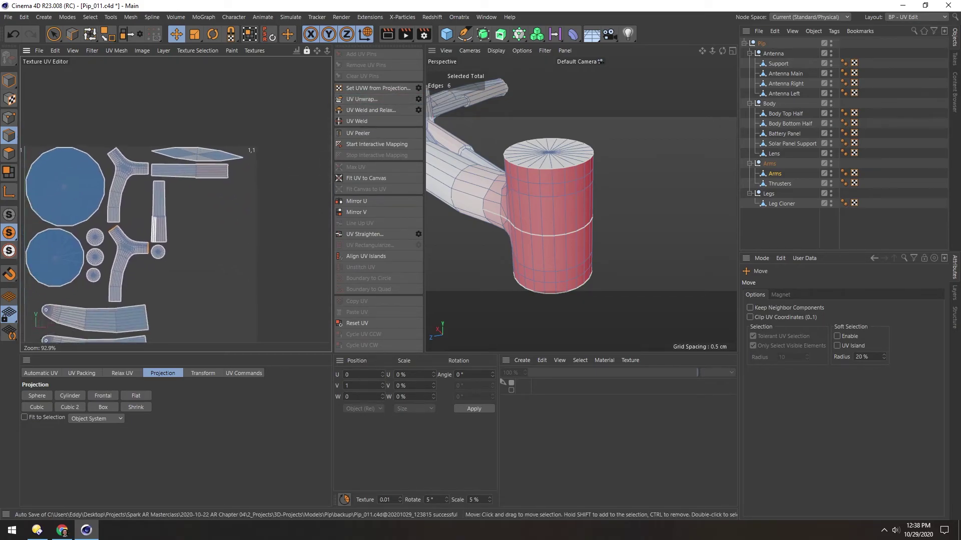
# Step: Select the tip edges between hole and outline on the two horizontal arm islands and unwrap the Arms along them
pyautogui.scroll(9, 101, 252)
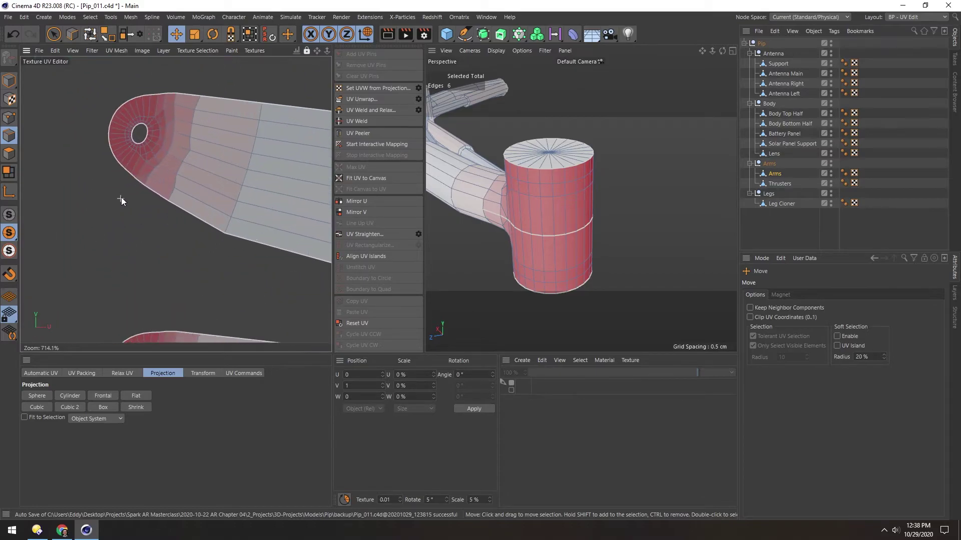
pyautogui.doubleClick(118, 110)
pyautogui.keyDown('alt'); pyautogui.moveTo(134, 240); pyautogui.dragTo(129, 337, button='middle'); pyautogui.keyUp('alt')
pyautogui.keyDown('shift'); pyautogui.doubleClick(120, 222); pyautogui.keyUp('shift')
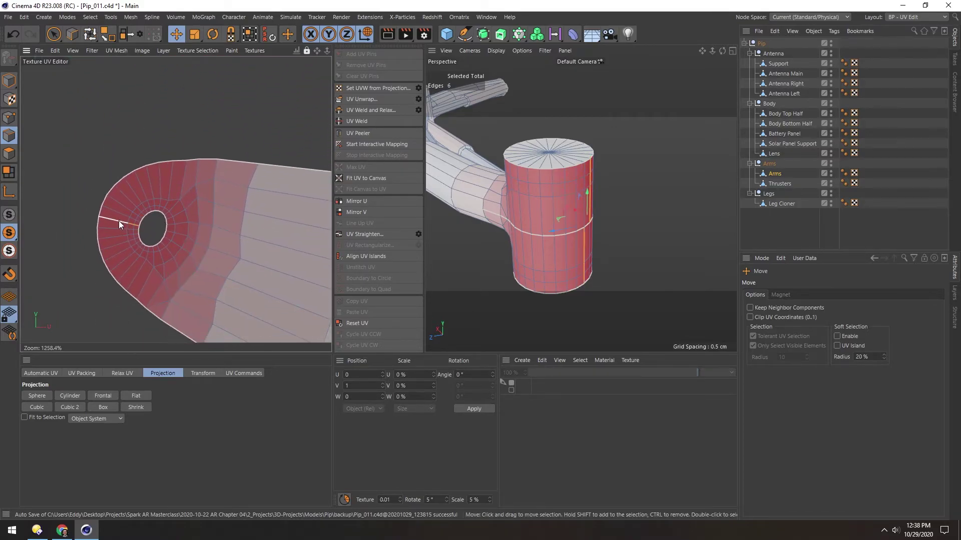
pyautogui.click(361, 99)
pyautogui.scroll(-9, 175, 159)
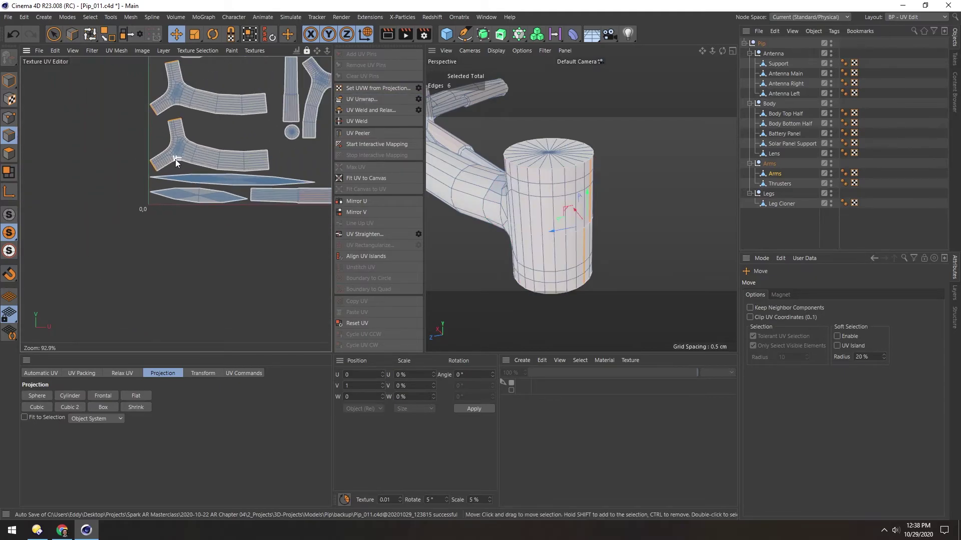
pyautogui.keyDown('alt'); pyautogui.moveTo(200, 80); pyautogui.dragTo(226, 139, button='middle'); pyautogui.keyUp('alt')
pyautogui.keyDown('alt'); pyautogui.moveTo(170, 100); pyautogui.dragTo(188, 169, button='middle'); pyautogui.keyUp('alt')
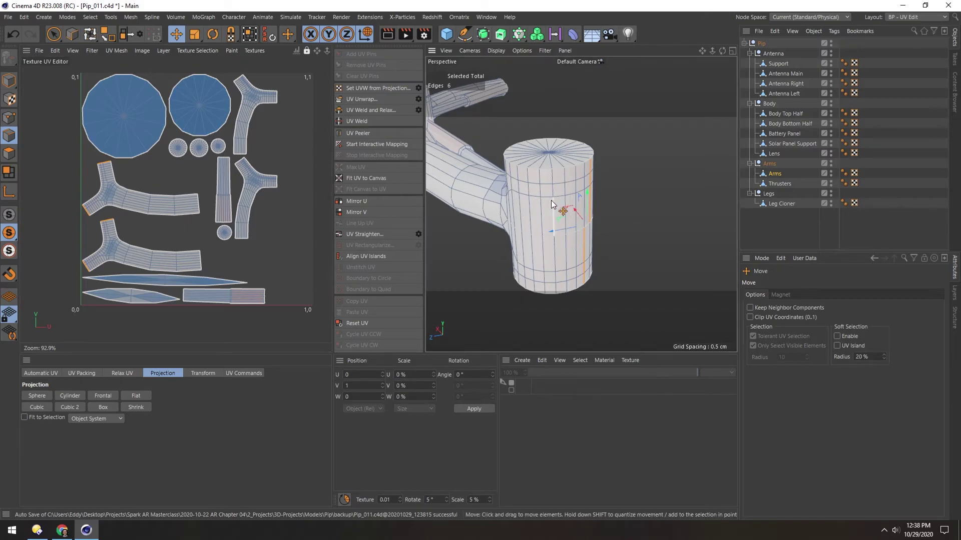
# Step: Select the upper and lower rim edge loops of the left arm's elbow and shoulder cylinders
pyautogui.scroll(-8, 500, 171)
pyautogui.keyDown('alt'); pyautogui.moveTo(567, 229); pyautogui.dragTo(581, 206, button='middle'); pyautogui.keyUp('alt')
pyautogui.keyDown('alt'); pyautogui.moveTo(593, 239); pyautogui.dragTo(530, 196); pyautogui.keyUp('alt')
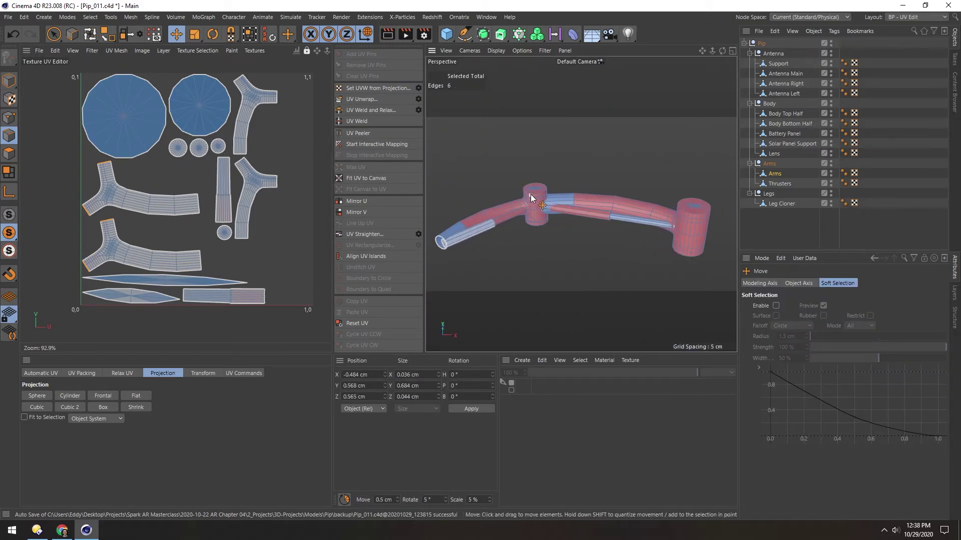
pyautogui.doubleClick(530, 193)
pyautogui.scroll(8, 669, 214)
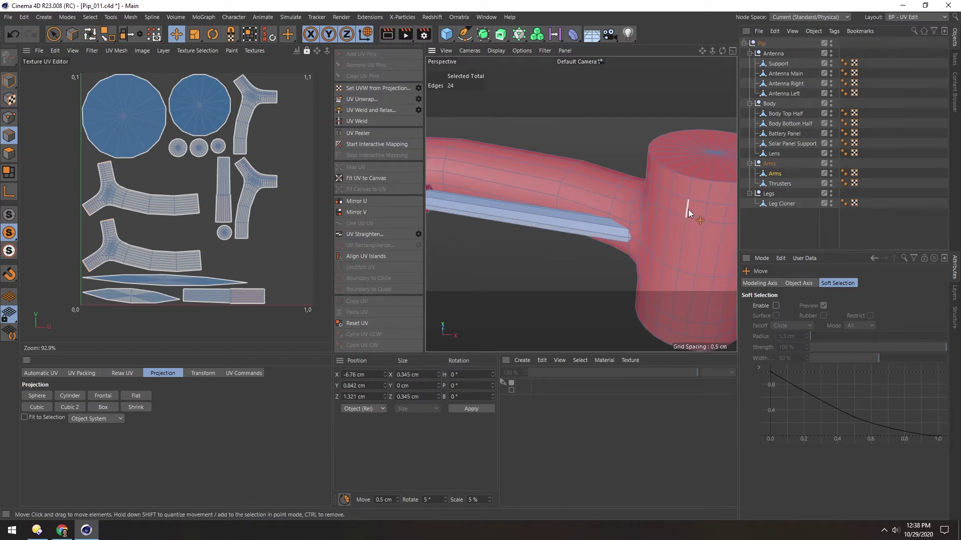
pyautogui.keyDown('shift'); pyautogui.doubleClick(683, 176); pyautogui.keyUp('shift')
pyautogui.scroll(-5, 665, 222)
pyautogui.scroll(4, 676, 225)
pyautogui.keyDown('alt'); pyautogui.moveTo(677, 225); pyautogui.dragTo(521, 235); pyautogui.keyUp('alt')
pyautogui.keyDown('shift'); pyautogui.doubleClick(647, 235); pyautogui.keyUp('shift')
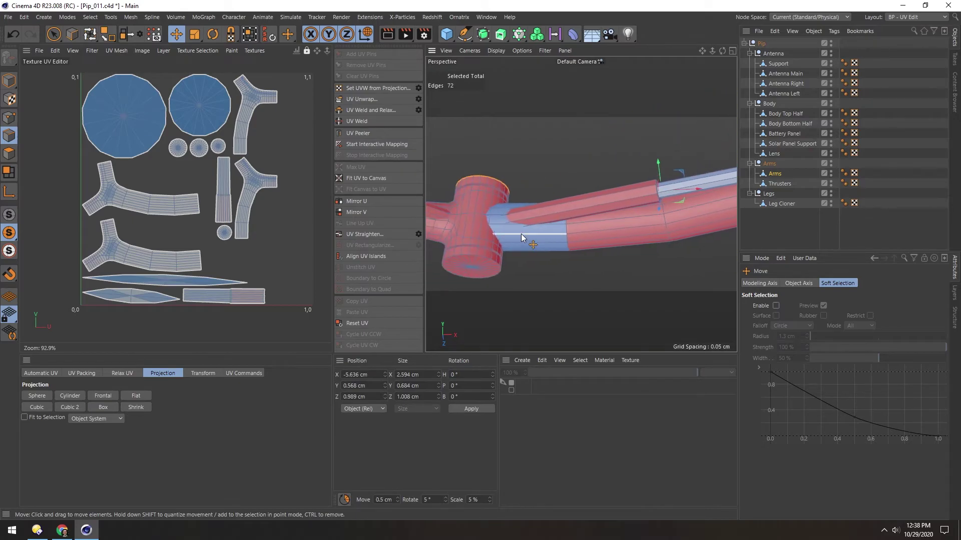
pyautogui.keyDown('alt'); pyautogui.moveTo(477, 249); pyautogui.dragTo(584, 217, button='middle'); pyautogui.keyUp('alt')
pyautogui.scroll(6, 585, 217)
pyautogui.keyDown('shift'); pyautogui.doubleClick(594, 173); pyautogui.keyUp('shift')
# Step: Add lengthwise seam edges along the left upper and lower arm tubes to the selection and unwrap the Arms along all seams
pyautogui.keyDown('alt'); pyautogui.moveTo(560, 151); pyautogui.dragTo(563, 202); pyautogui.keyUp('alt')
pyautogui.scroll(-7, 565, 192)
pyautogui.keyDown('alt'); pyautogui.moveTo(570, 169); pyautogui.dragTo(598, 200); pyautogui.keyUp('alt')
pyautogui.keyDown('shift'); pyautogui.doubleClick(581, 203); pyautogui.keyUp('shift')
pyautogui.scroll(6, 599, 206)
pyautogui.keyDown('shift'); pyautogui.doubleClick(600, 208); pyautogui.keyUp('shift')
pyautogui.scroll(-7, 523, 192)
pyautogui.keyDown('alt'); pyautogui.moveTo(646, 193); pyautogui.dragTo(571, 208, button='middle'); pyautogui.keyUp('alt')
pyautogui.scroll(7, 645, 180)
pyautogui.keyDown('shift'); pyautogui.doubleClick(644, 176); pyautogui.keyUp('shift')
pyautogui.keyDown('alt'); pyautogui.moveTo(645, 176); pyautogui.dragTo(535, 188); pyautogui.keyUp('alt')
pyautogui.scroll(-8, 535, 188)
pyautogui.keyDown('alt'); pyautogui.moveTo(644, 175); pyautogui.dragTo(595, 156, button='middle'); pyautogui.keyUp('alt')
pyautogui.keyDown('alt'); pyautogui.moveTo(596, 155); pyautogui.dragTo(631, 124); pyautogui.keyUp('alt')
pyautogui.keyDown('alt'); pyautogui.moveTo(617, 120); pyautogui.dragTo(581, 202, button='middle'); pyautogui.keyUp('alt')
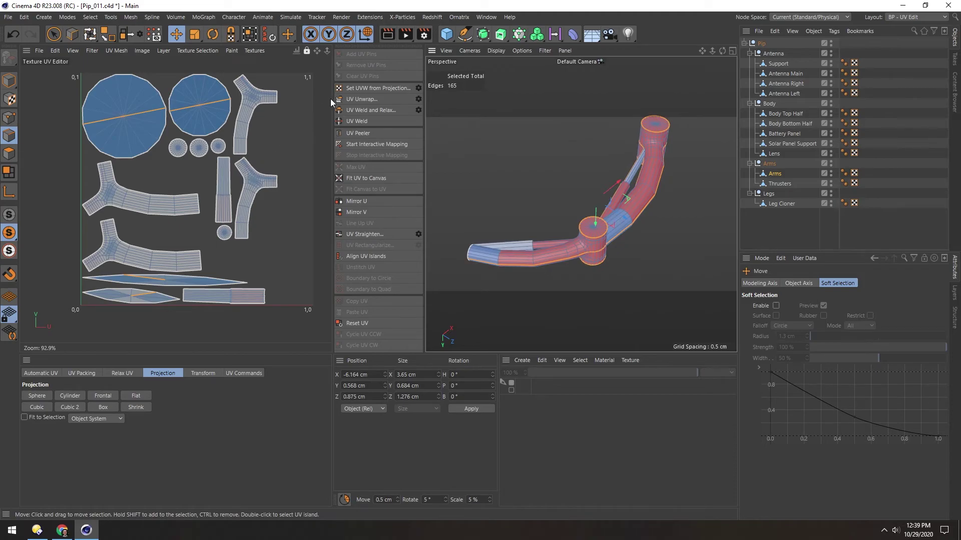
pyautogui.click(360, 99)
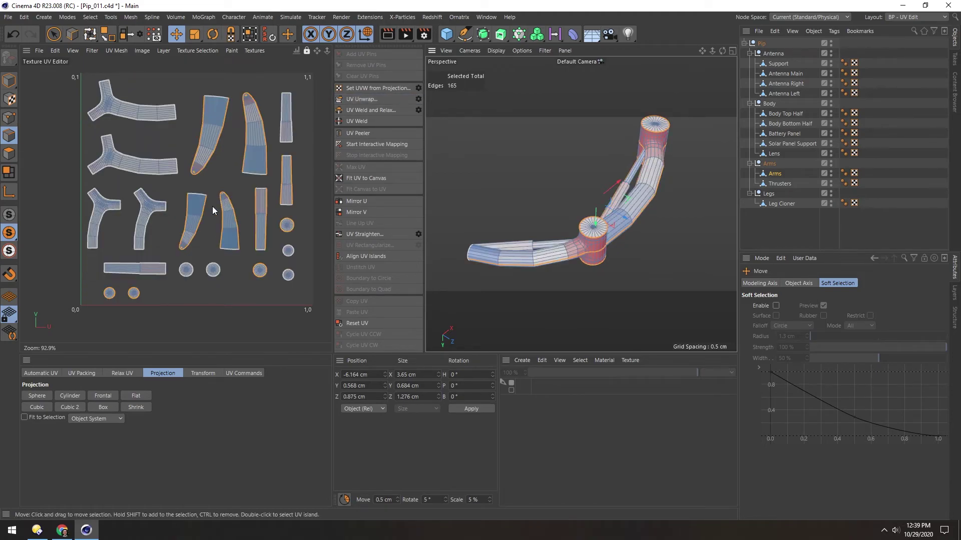
# Step: In an enlarged UV view, select the edges joining hole to outline at the tips of the left arm's four tapered islands
pyautogui.hotkey('ctrl', 'Tab')
pyautogui.scroll(5, 480, 252)
pyautogui.scroll(6, 475, 245)
pyautogui.click(468, 191)
pyautogui.scroll(-3, 470, 225)
pyautogui.keyDown('alt'); pyautogui.moveTo(725, 393); pyautogui.dragTo(542, 253, button='middle'); pyautogui.keyUp('alt')
pyautogui.scroll(7, 541, 253)
pyautogui.keyDown('shift'); pyautogui.click(453, 255); pyautogui.keyUp('shift')
pyautogui.scroll(-12, 452, 253)
pyautogui.scroll(5, 372, 356)
pyautogui.scroll(6, 373, 356)
pyautogui.scroll(-12, 390, 326)
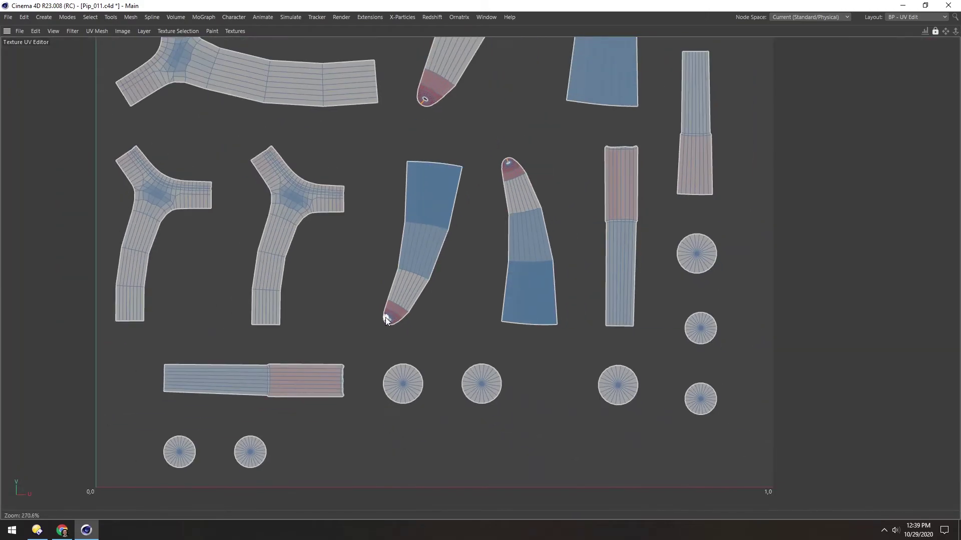
pyautogui.scroll(-4, 386, 317)
pyautogui.keyDown('alt'); pyautogui.moveTo(478, 57); pyautogui.dragTo(452, 176, button='middle'); pyautogui.keyUp('alt')
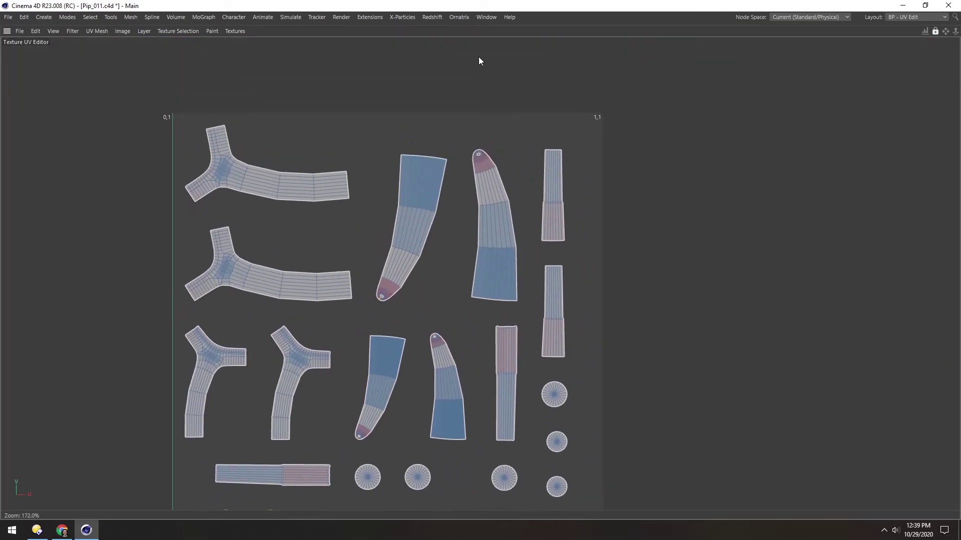
pyautogui.scroll(20, 482, 150)
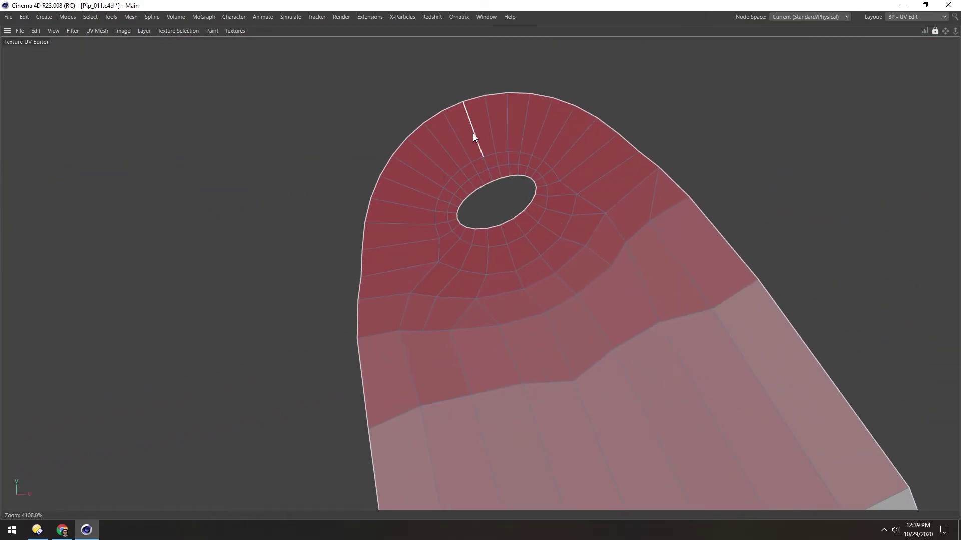
pyautogui.scroll(-20, 323, 155)
pyautogui.keyDown('alt'); pyautogui.moveTo(256, 266); pyautogui.dragTo(369, 203, button='middle'); pyautogui.keyUp('alt')
# Step: Unwrap the Arms along the selected tip edges and pack the islands with Geometric packing and Equalize Island Size
pyautogui.hotkey('ctrl', 'Tab')
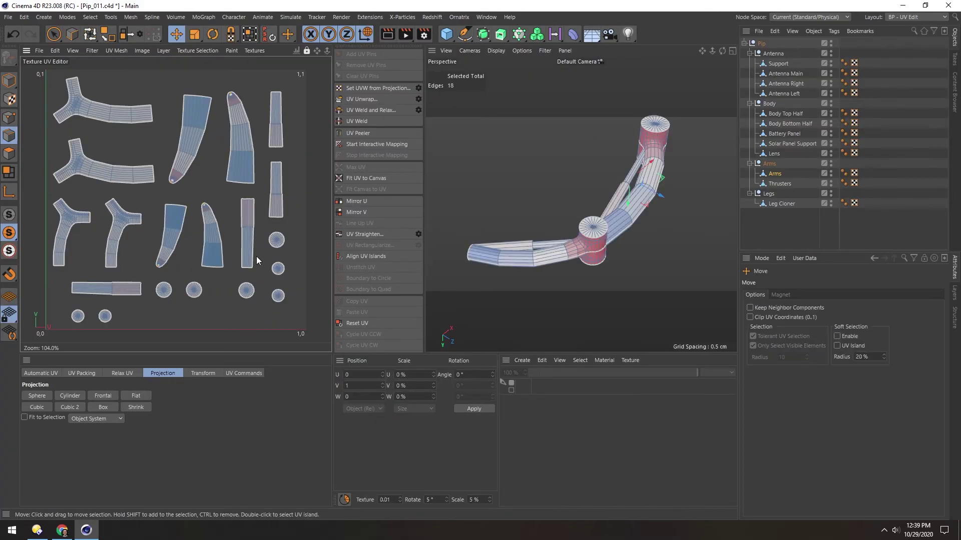
pyautogui.click(354, 99)
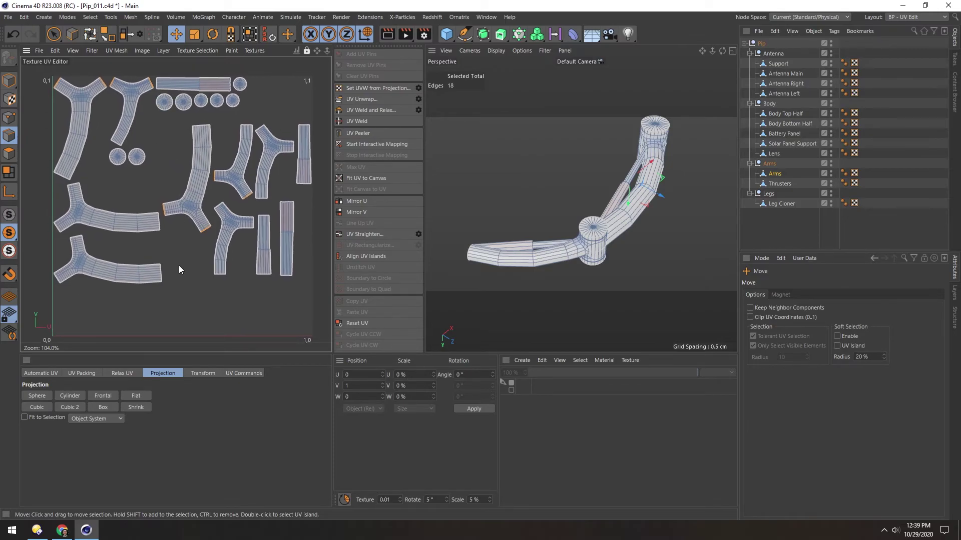
pyautogui.click(77, 373)
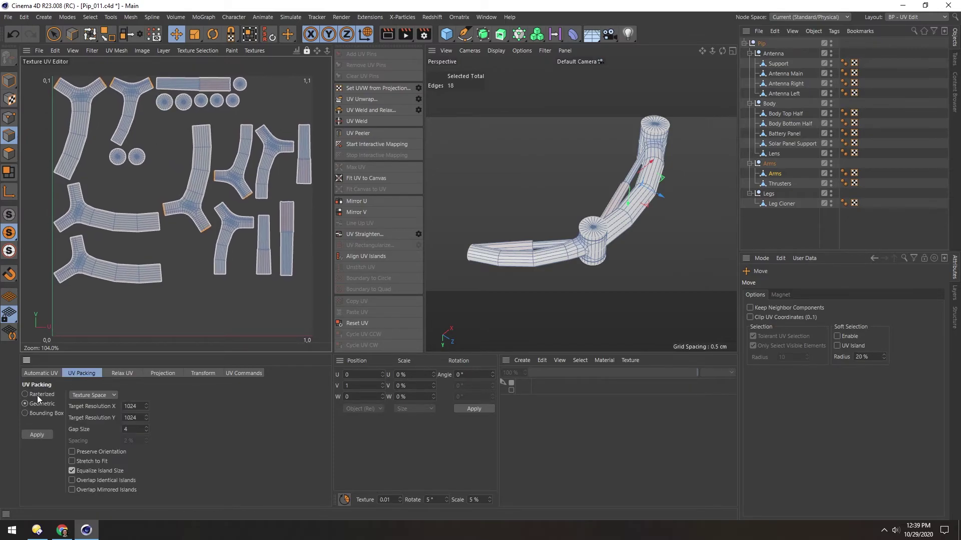
pyautogui.click(37, 434)
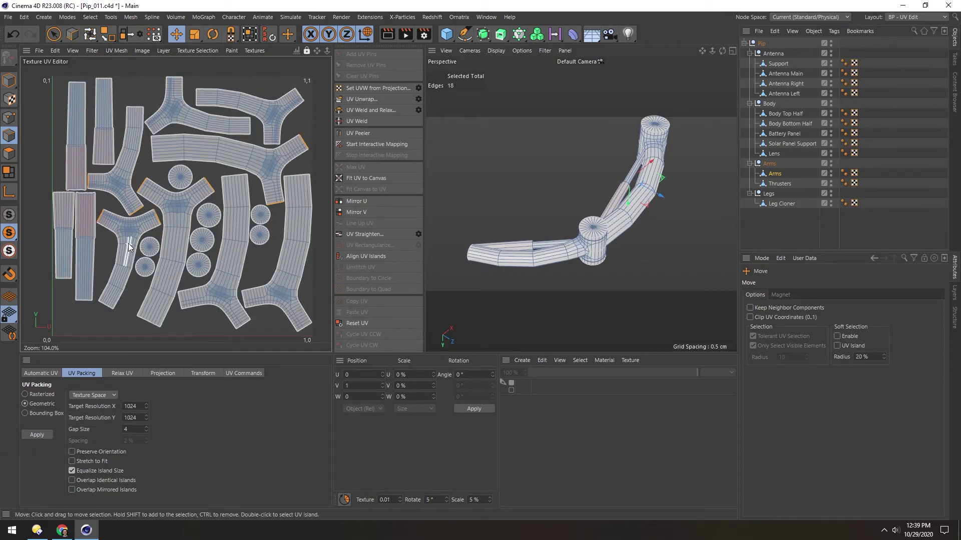
# Step: Isolate the Thrusters object, select all its polygons and apply a Frontal UV projection
pyautogui.click(770, 184)
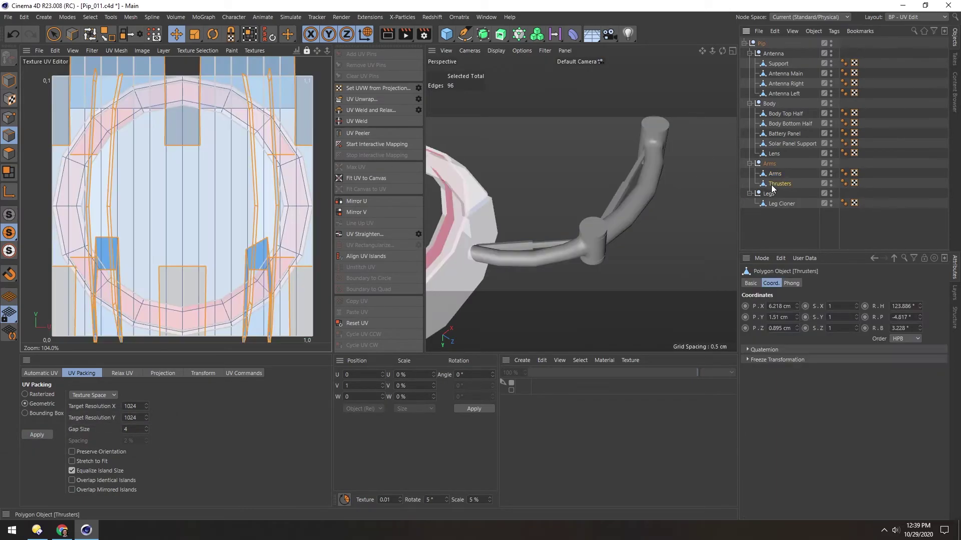
pyautogui.click(9, 233)
pyautogui.press('h')
pyautogui.scroll(3, 590, 230)
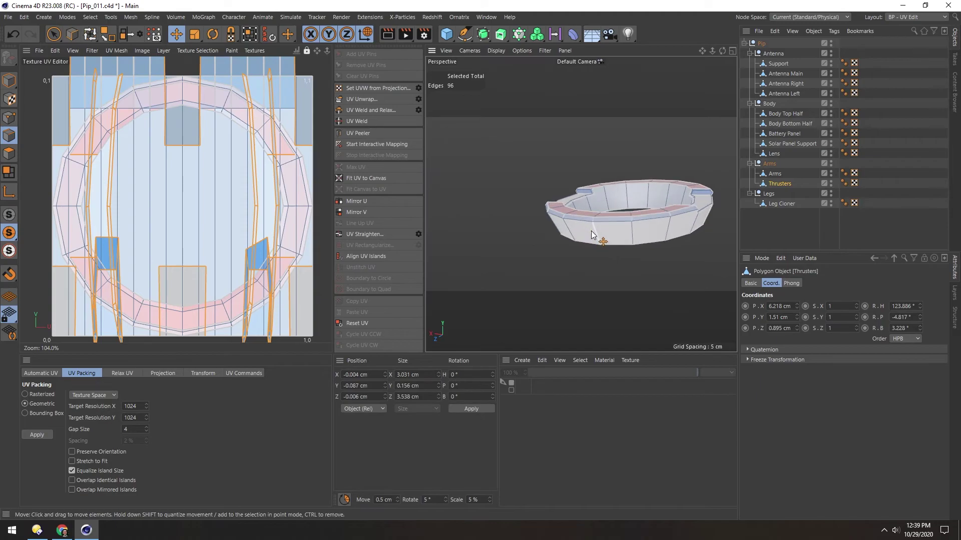
pyautogui.keyDown('alt'); pyautogui.moveTo(605, 225); pyautogui.dragTo(607, 242); pyautogui.keyUp('alt')
pyautogui.scroll(-5, 575, 232)
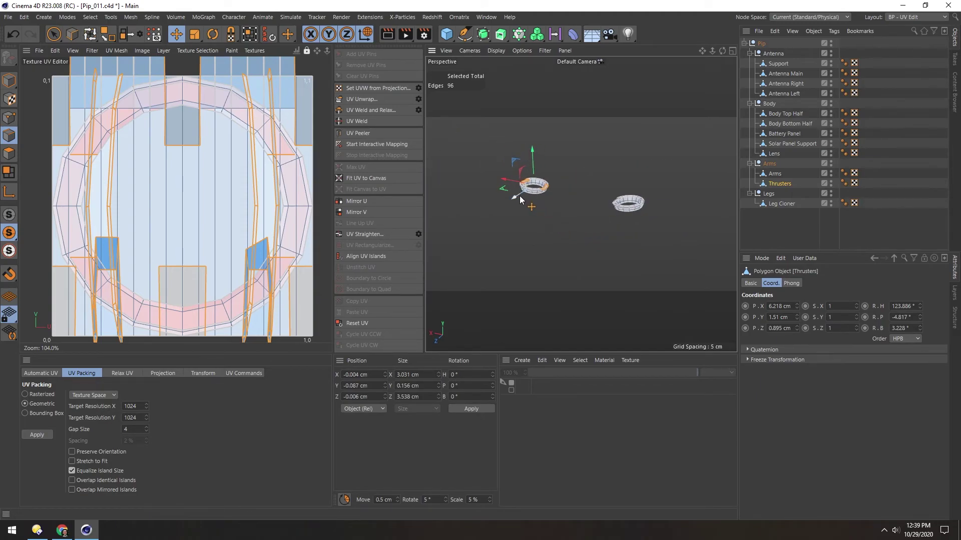
pyautogui.click(9, 153)
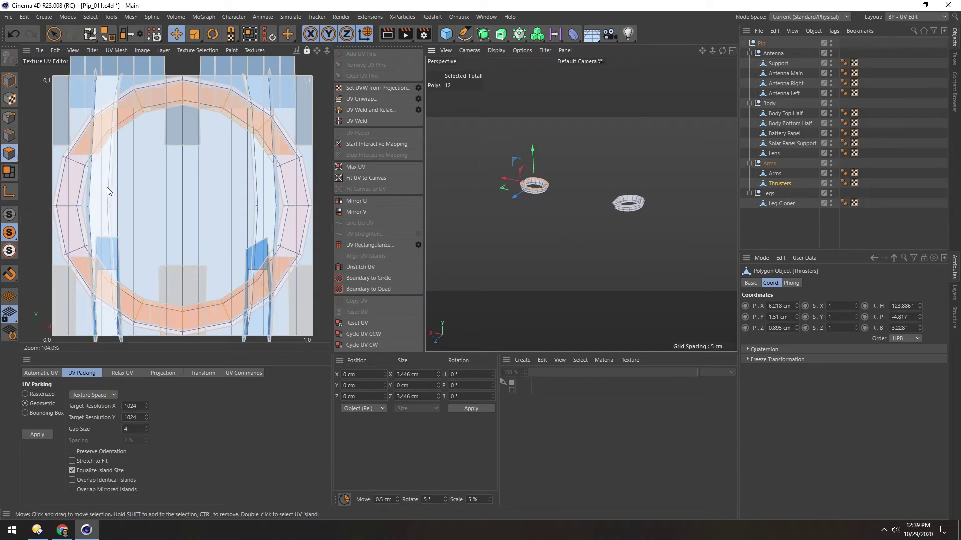
pyautogui.hotkey('ctrl', 'a')
pyautogui.click(162, 373)
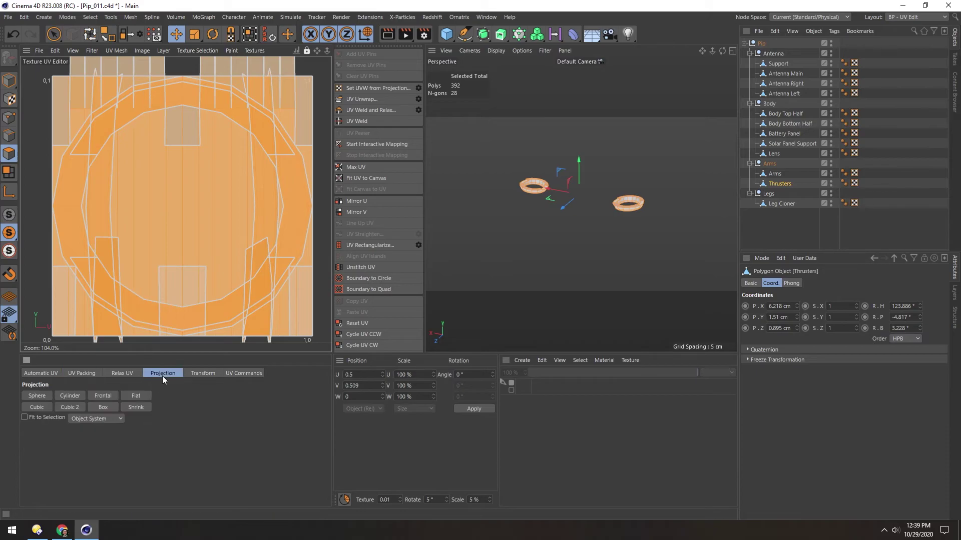
pyautogui.click(101, 395)
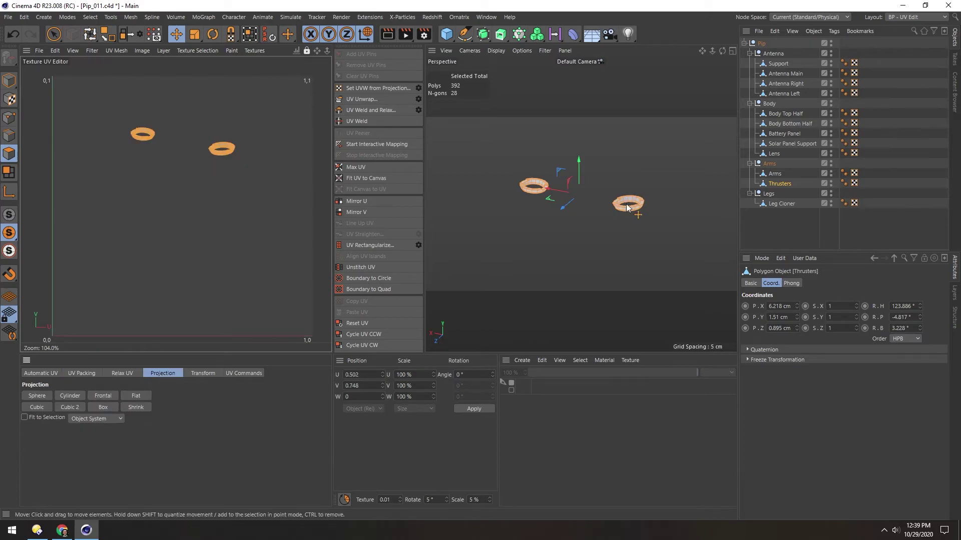
# Step: Select an inner rim edge loop and a crosswise seam on both thruster rings and unwrap the Thrusters along them
pyautogui.scroll(5, 628, 209)
pyautogui.keyDown('alt'); pyautogui.moveTo(621, 192); pyautogui.dragTo(591, 186); pyautogui.keyUp('alt')
pyautogui.click(9, 135)
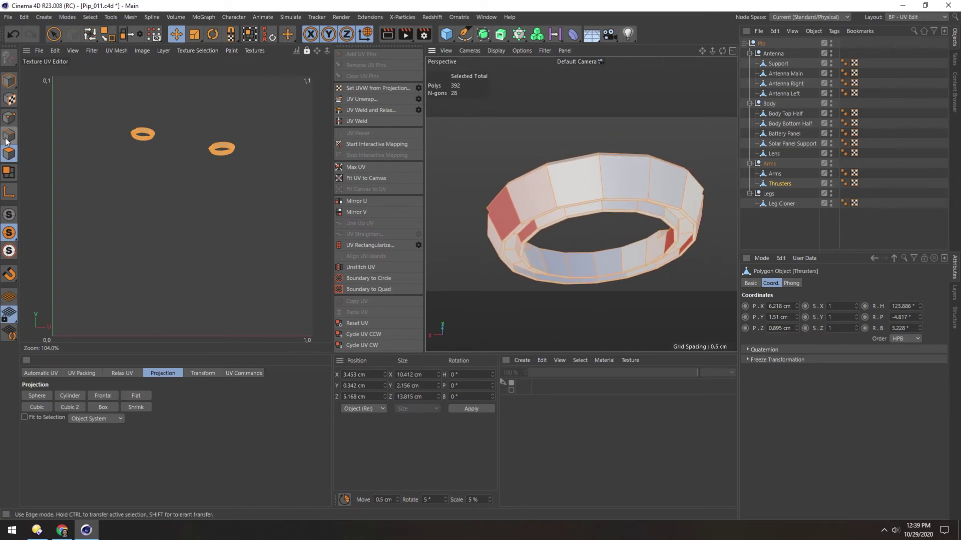
pyautogui.doubleClick(585, 214)
pyautogui.keyDown('shift'); pyautogui.doubleClick(593, 266); pyautogui.keyUp('shift')
pyautogui.keyDown('alt'); pyautogui.moveTo(584, 263); pyautogui.dragTo(595, 306); pyautogui.keyUp('alt')
pyautogui.keyDown('alt'); pyautogui.moveTo(595, 305); pyautogui.dragTo(505, 275, button='right'); pyautogui.keyUp('alt')
pyautogui.keyDown('alt'); pyautogui.moveTo(445, 274); pyautogui.dragTo(544, 237, button='middle'); pyautogui.keyUp('alt')
pyautogui.keyDown('alt'); pyautogui.moveTo(543, 237); pyautogui.dragTo(612, 235, button='right'); pyautogui.keyUp('alt')
pyautogui.keyDown('alt'); pyautogui.moveTo(611, 235); pyautogui.dragTo(580, 202); pyautogui.keyUp('alt')
pyautogui.keyDown('shift'); pyautogui.doubleClick(584, 214); pyautogui.keyUp('shift')
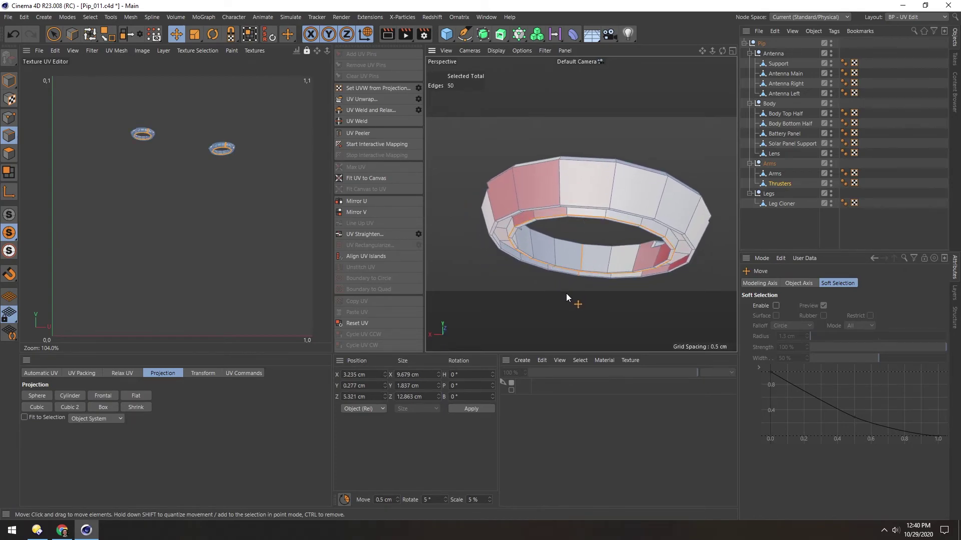
pyautogui.click(357, 100)
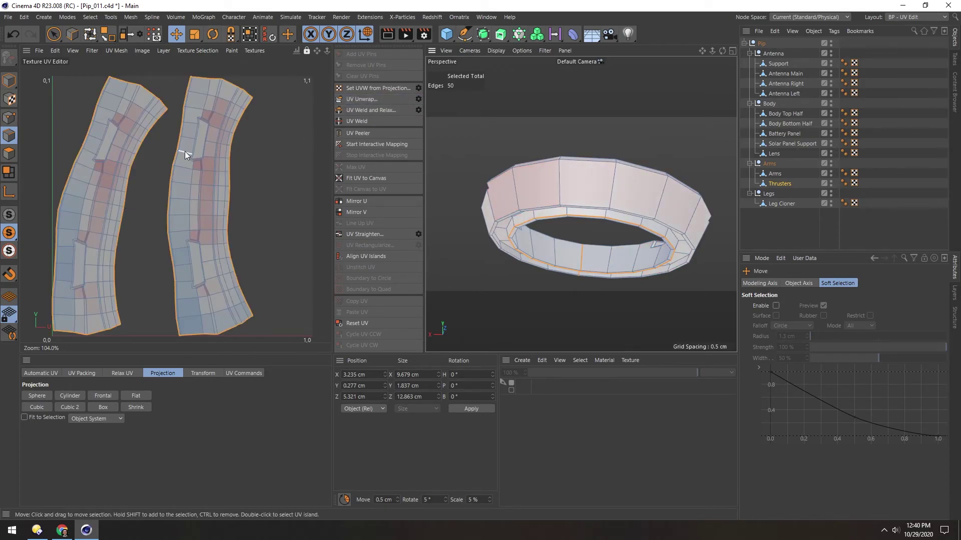
# Step: Isolate the Leg Cloner object, select all its polygons and apply a Frontal UV projection
pyautogui.click(780, 203)
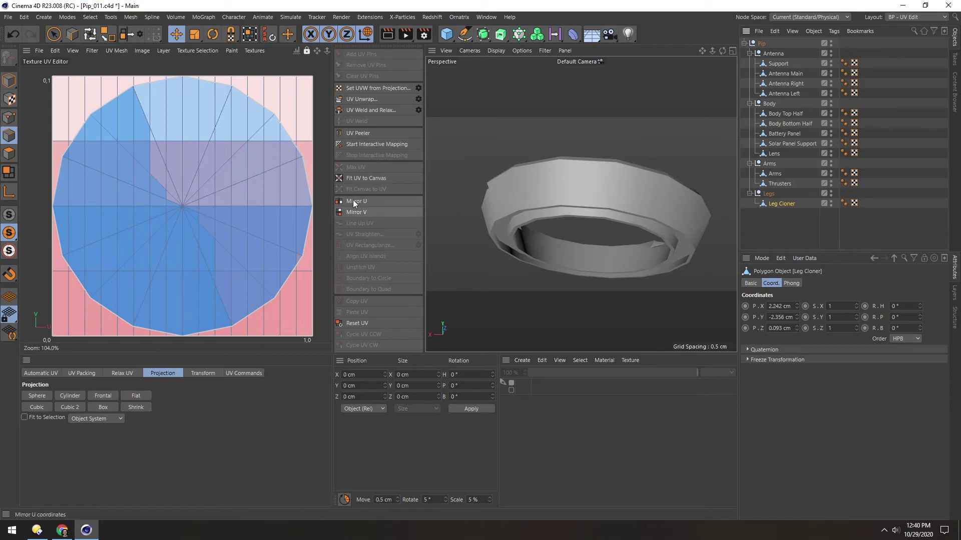
pyautogui.click(9, 233)
pyautogui.scroll(10, 656, 268)
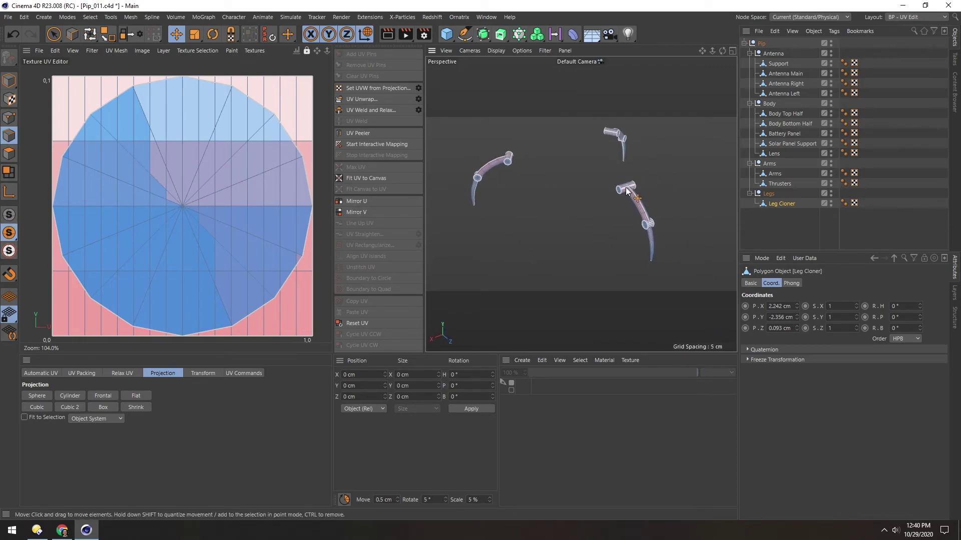
pyautogui.click(9, 153)
pyautogui.hotkey('ctrl', 'a')
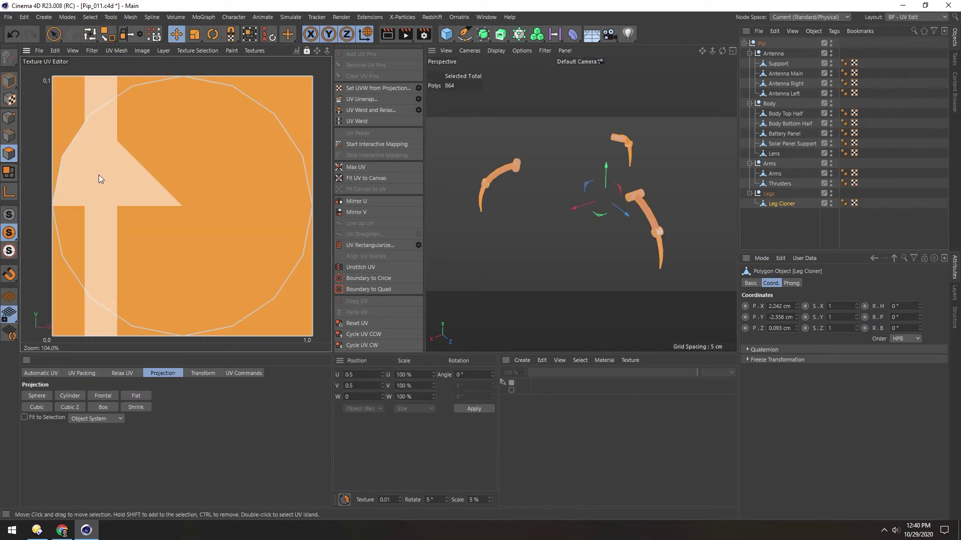
pyautogui.click(100, 396)
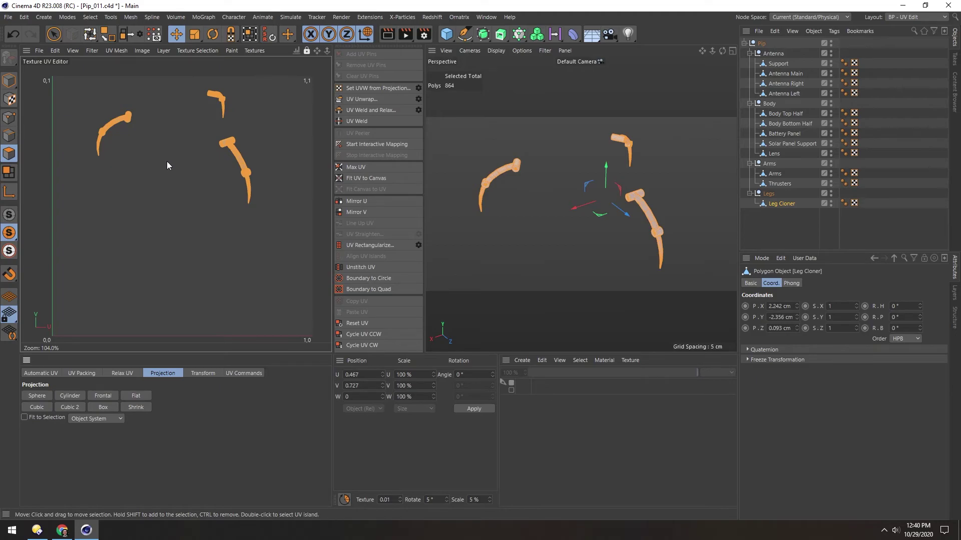
# Step: Apply an Automatic UV unwrap in Packed mode to all polygons of the Leg Cloner
pyautogui.keyDown('alt'); pyautogui.moveTo(511, 164); pyautogui.dragTo(560, 151); pyautogui.keyUp('alt')
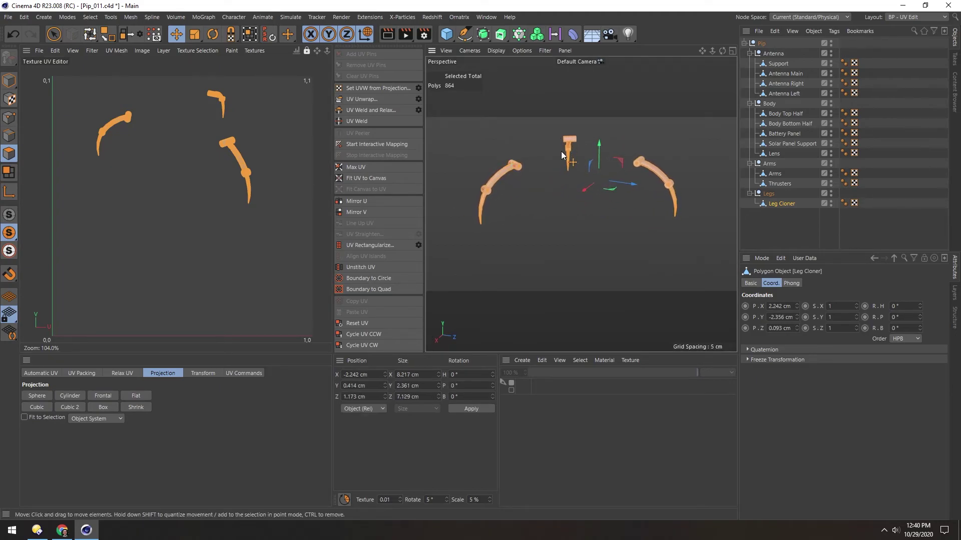
pyautogui.click(50, 374)
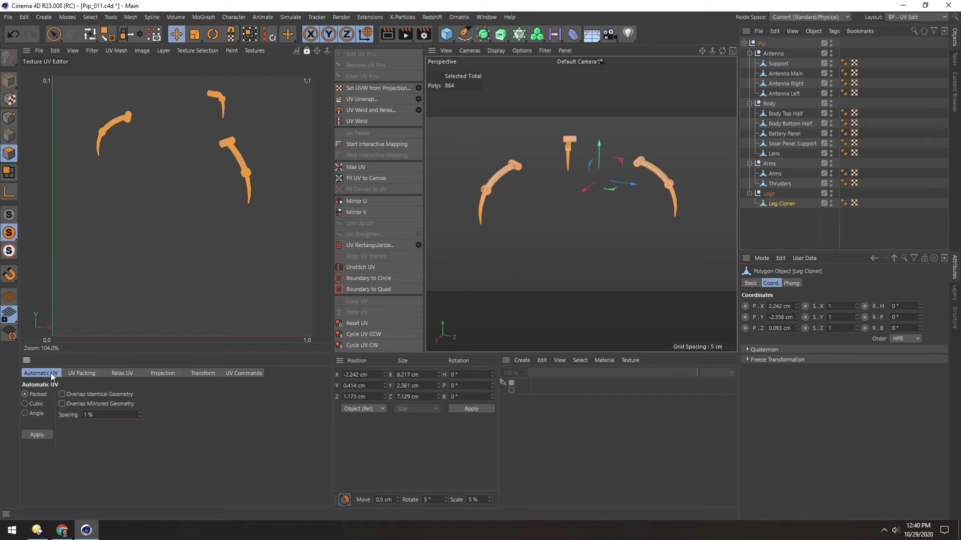
pyautogui.click(26, 404)
pyautogui.click(24, 392)
pyautogui.click(37, 434)
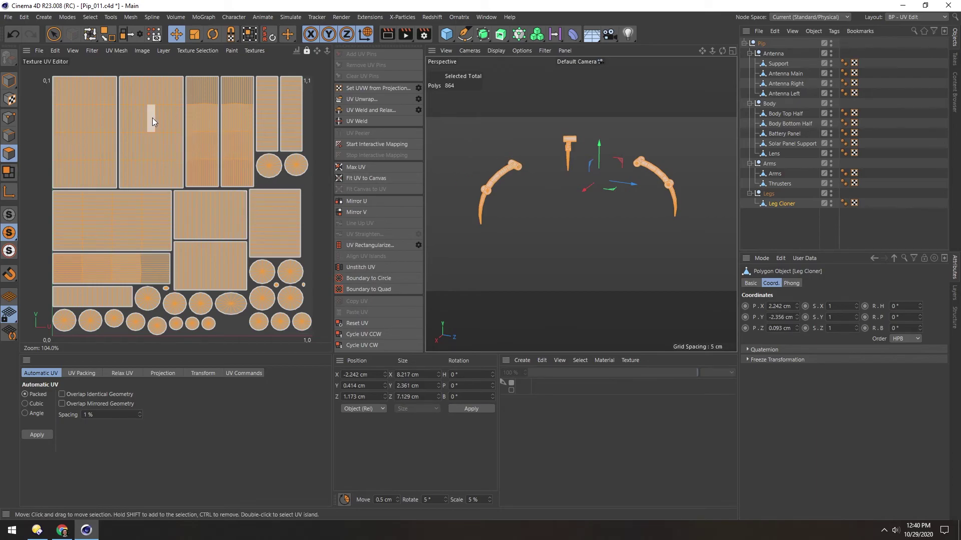
# Step: Select all robot parts with all their polygons and pack their UV islands together using Geometric packing with Equalize Island Size
pyautogui.moveTo(780, 68); pyautogui.dragTo(784, 210)
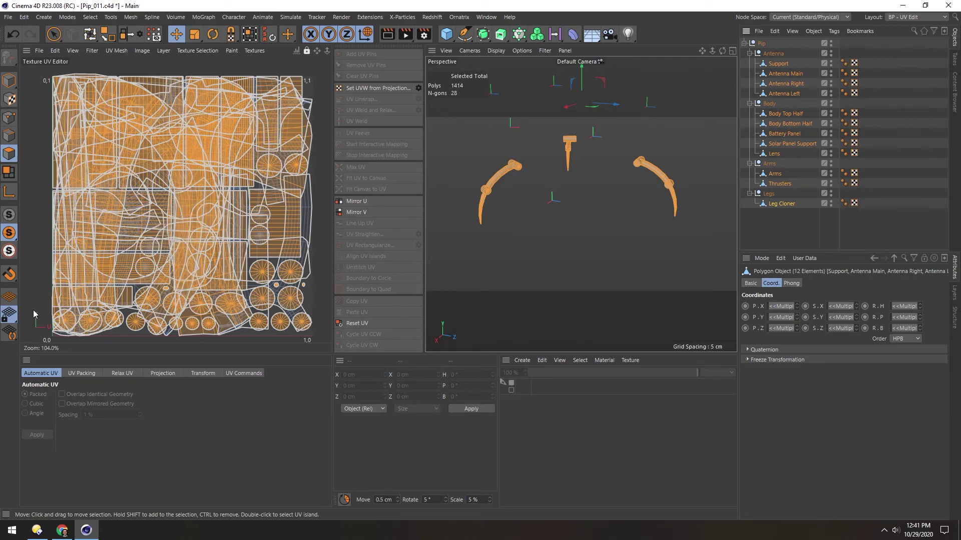
pyautogui.click(121, 373)
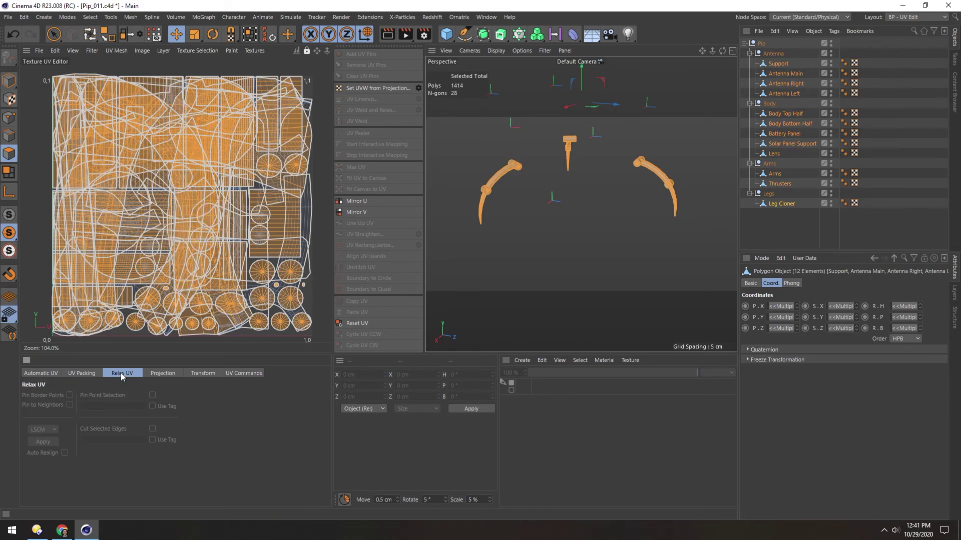
pyautogui.click(80, 373)
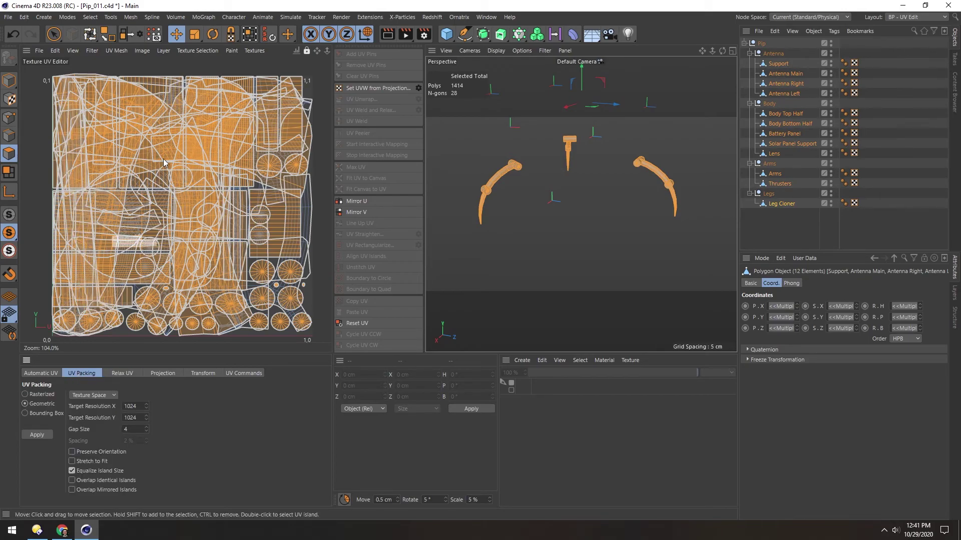
pyautogui.click(30, 436)
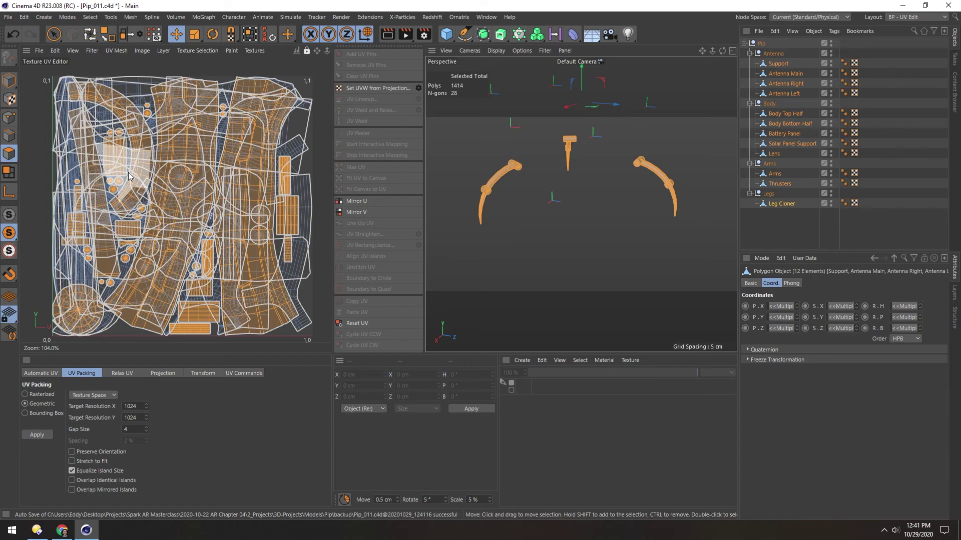
pyautogui.hotkey('ctrl', 'z')
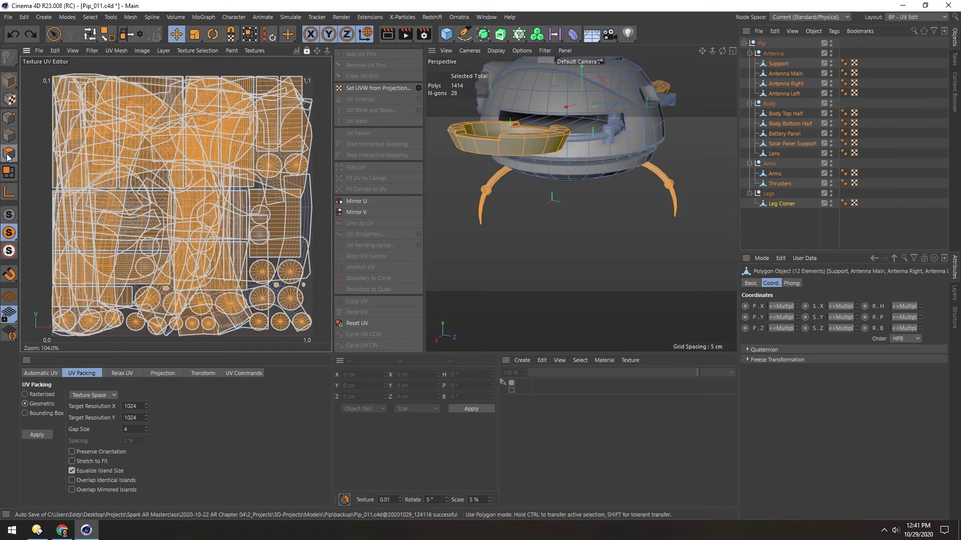
pyautogui.hotkey('ctrl', 'a')
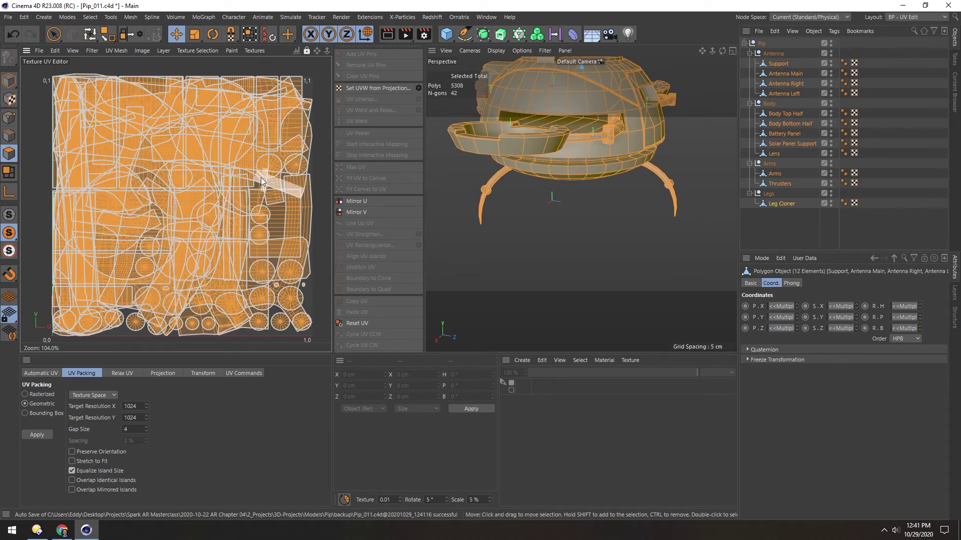
pyautogui.click(26, 435)
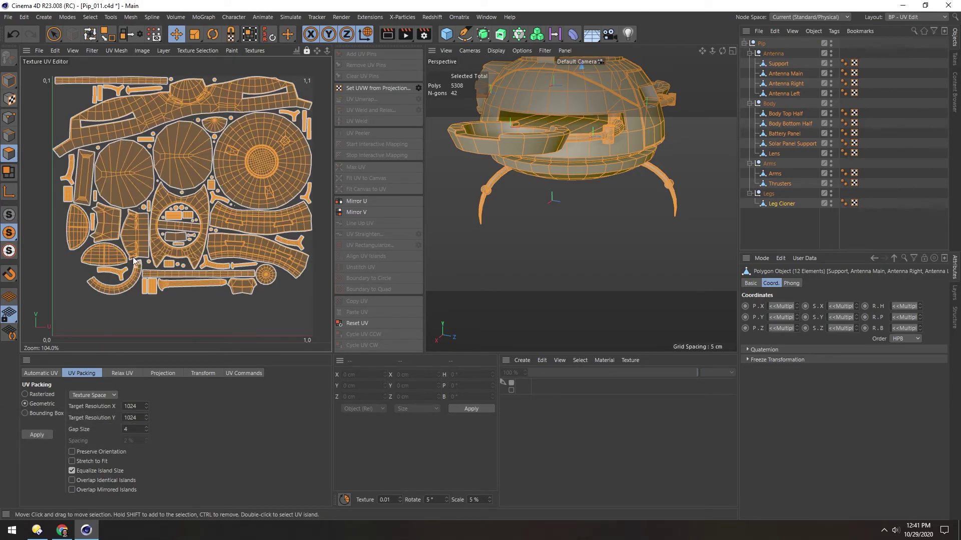
pyautogui.keyDown('alt'); pyautogui.moveTo(569, 133); pyautogui.dragTo(565, 188); pyautogui.keyUp('alt')
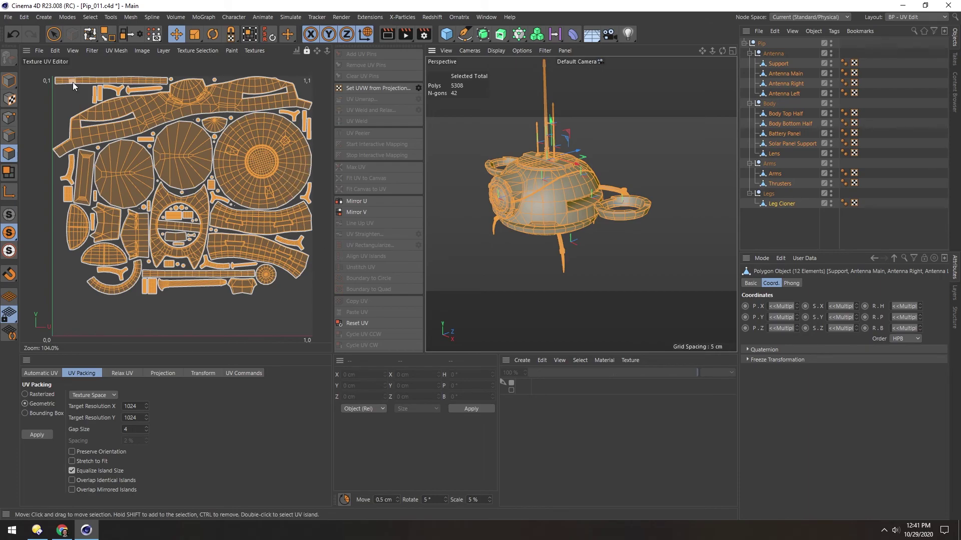
pyautogui.keyDown('alt'); pyautogui.moveTo(548, 187); pyautogui.dragTo(535, 190); pyautogui.keyUp('alt')
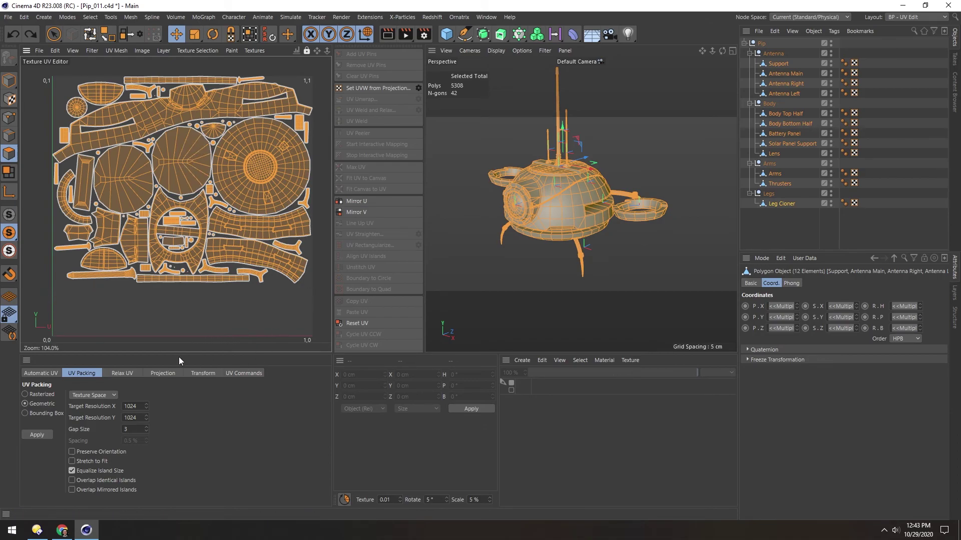
pyautogui.click(208, 374)
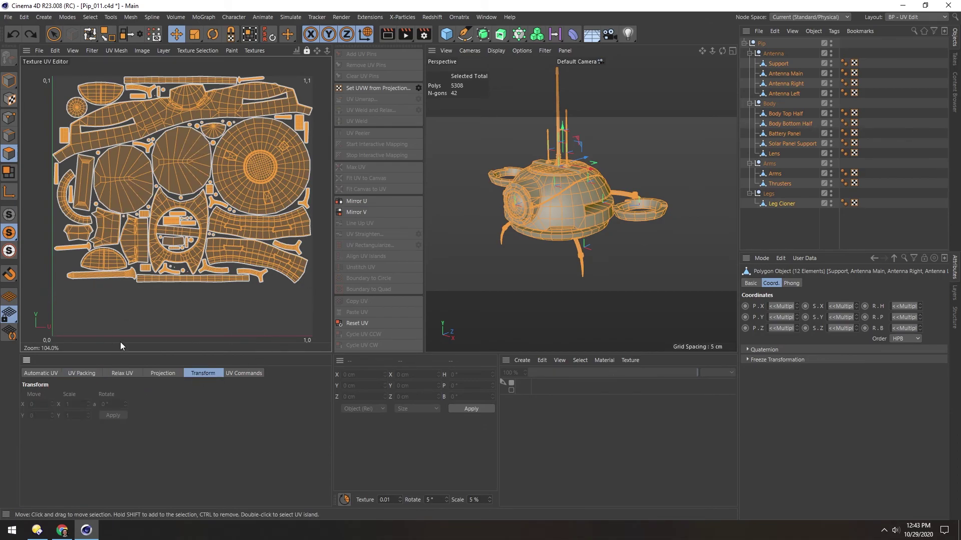
pyautogui.click(99, 373)
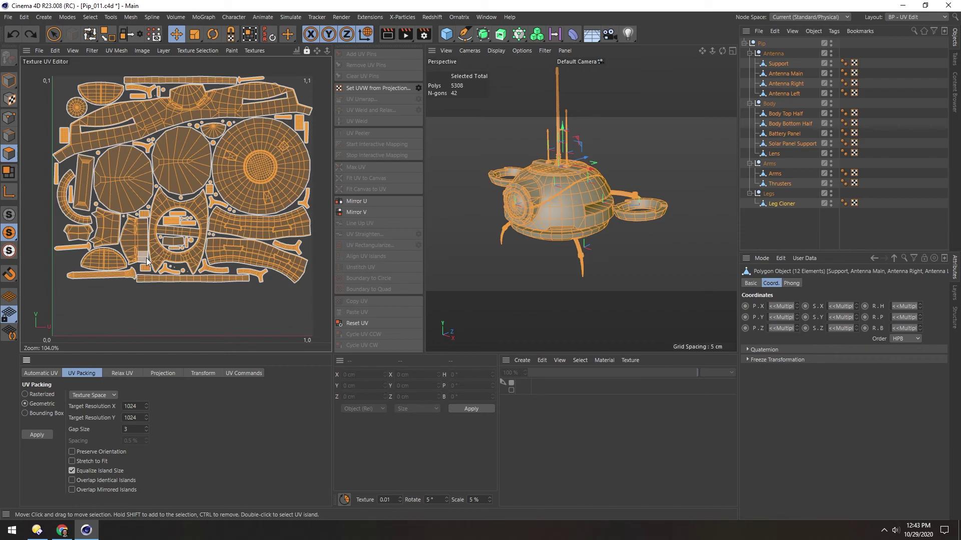
# Step: Save the project and display the UV Map test texture behind the packed islands
pyautogui.hotkey('ctrl', 's')
pyautogui.click(254, 50)
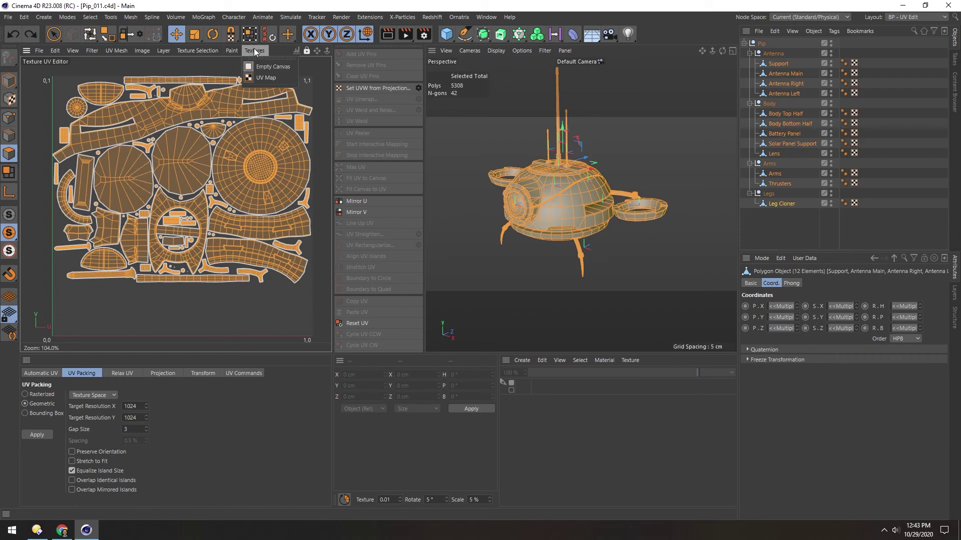
pyautogui.click(259, 78)
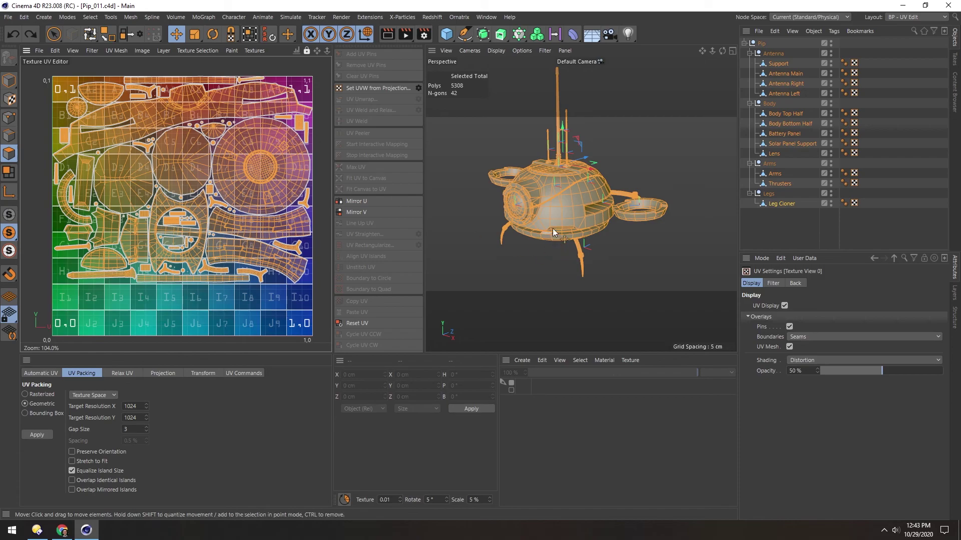
# Step: In model mode, select the Leg Cloner, Thrusters, Arms, Lens, Solar Panel Support and Battery Panel to examine where their islands lie
pyautogui.scroll(2, 563, 194)
pyautogui.click(9, 81)
pyautogui.keyDown('alt'); pyautogui.moveTo(569, 183); pyautogui.dragTo(568, 194); pyautogui.keyUp('alt')
pyautogui.click(773, 205)
pyautogui.click(779, 184)
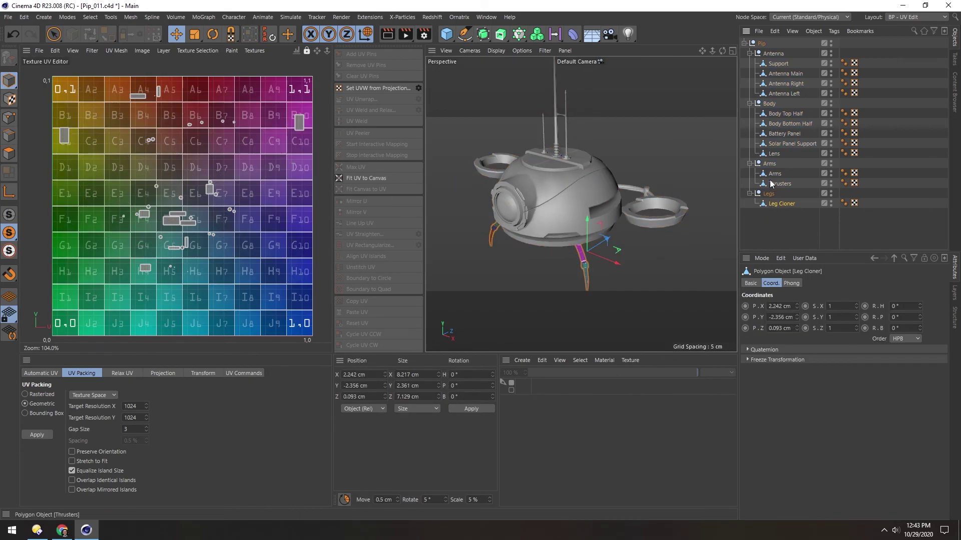
pyautogui.keyDown('ctrl'); pyautogui.click(773, 173); pyautogui.keyUp('ctrl')
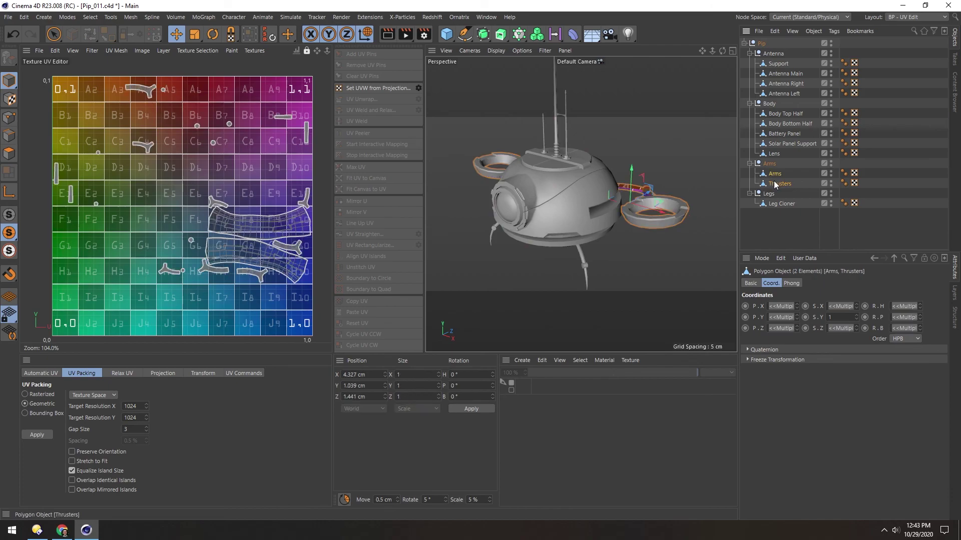
pyautogui.keyDown('ctrl'); pyautogui.click(777, 152); pyautogui.keyUp('ctrl')
pyautogui.keyDown('ctrl'); pyautogui.click(778, 144); pyautogui.keyUp('ctrl')
pyautogui.keyDown('ctrl'); pyautogui.click(777, 136); pyautogui.keyUp('ctrl')
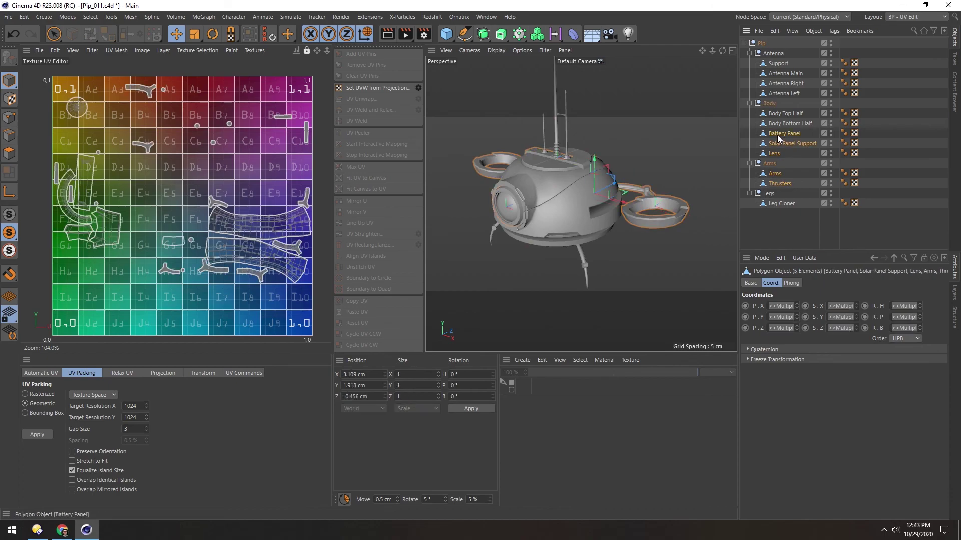
# Step: Select the whole Pip hierarchy and merge it into a single object with Connect Objects + Delete
pyautogui.moveTo(789, 237); pyautogui.dragTo(768, 41)
pyautogui.click(771, 234)
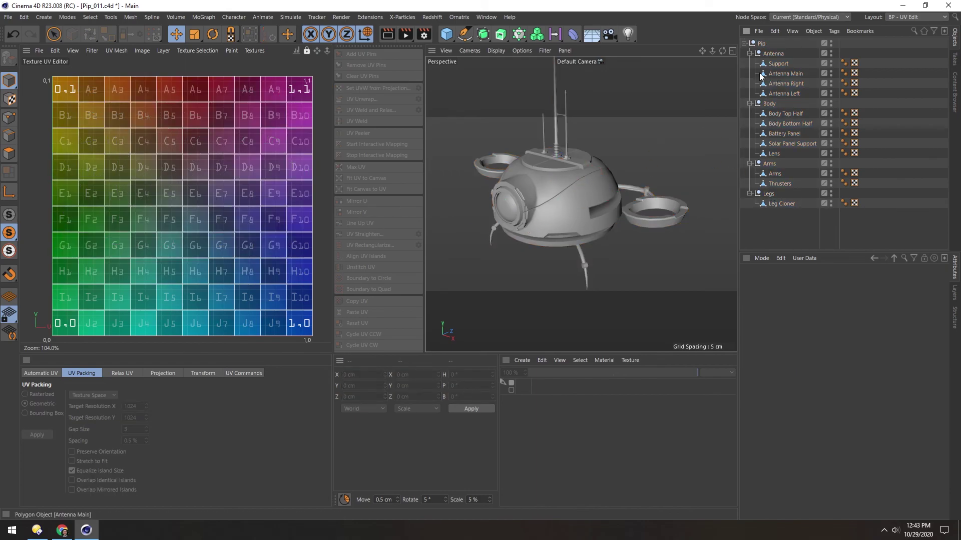
pyautogui.middleClick(758, 44)
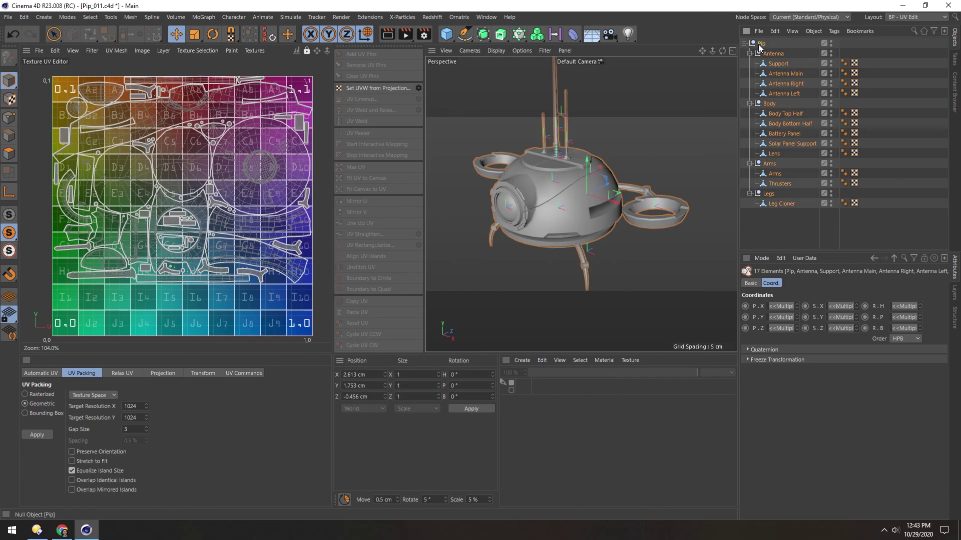
pyautogui.click(906, 18)
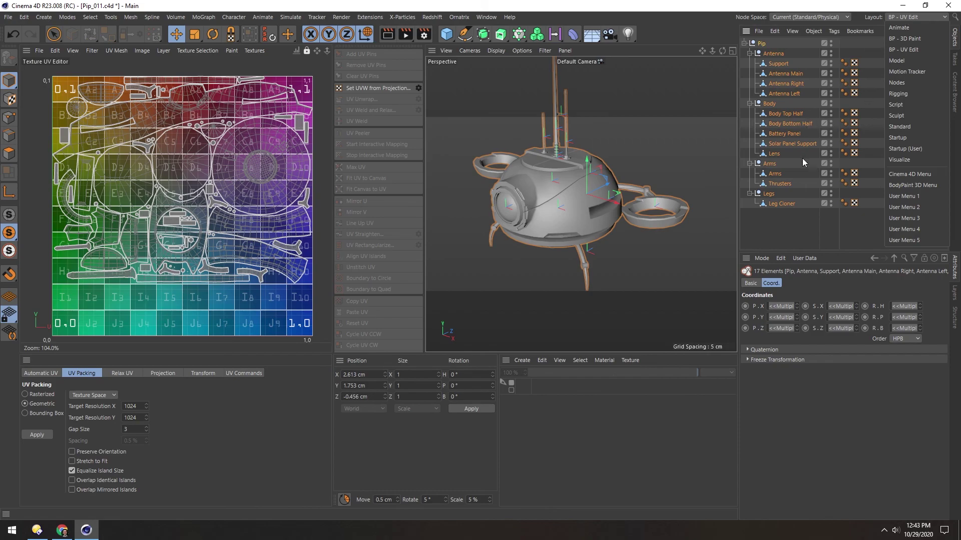
pyautogui.click(794, 224)
pyautogui.click(813, 31)
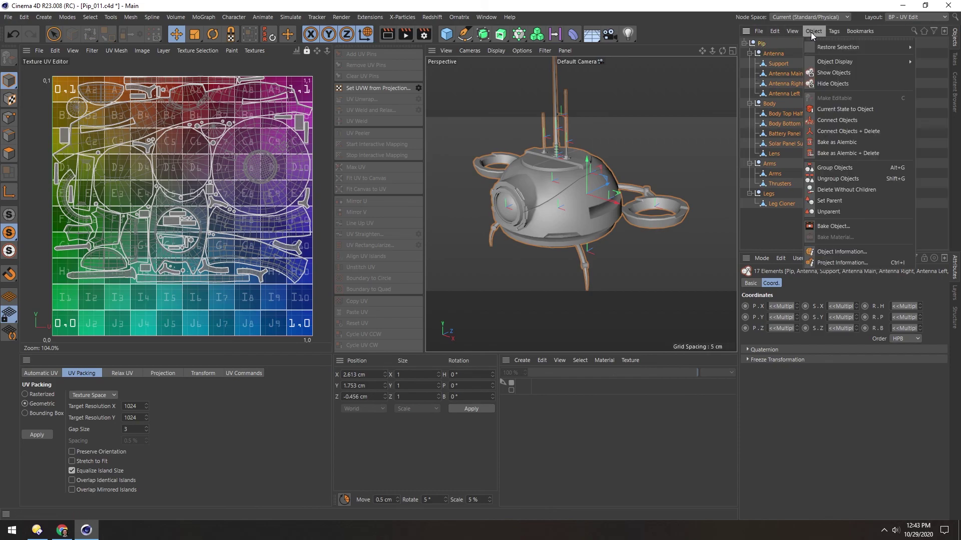
pyautogui.click(842, 127)
# Step: Examine the UV Map texture on the merged robot from several angles for seams and distortion
pyautogui.keyDown('alt'); pyautogui.moveTo(562, 191); pyautogui.dragTo(587, 176); pyautogui.keyUp('alt')
pyautogui.keyDown('alt'); pyautogui.moveTo(587, 175); pyautogui.dragTo(626, 163, button='right'); pyautogui.keyUp('alt')
pyautogui.keyDown('alt'); pyautogui.moveTo(626, 164); pyautogui.dragTo(541, 155); pyautogui.keyUp('alt')
pyautogui.keyDown('alt'); pyautogui.moveTo(646, 177); pyautogui.dragTo(509, 193); pyautogui.keyUp('alt')
pyautogui.moveTo(527, 256)
pyautogui.keyDown('alt'); pyautogui.mouseDown(button='right')
pyautogui.moveTo(547, 235)
pyautogui.moveTo(510, 248)
pyautogui.mouseUp(button='right'); pyautogui.keyUp('alt')
pyautogui.keyDown('alt'); pyautogui.moveTo(509, 248); pyautogui.dragTo(545, 183); pyautogui.keyUp('alt')
pyautogui.scroll(-5, 560, 158)
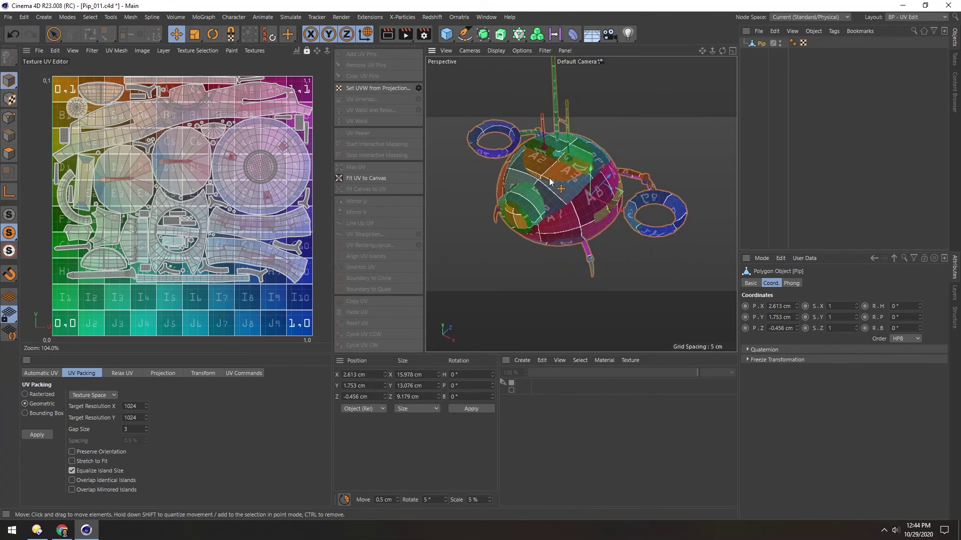
# Step: Undo the merge of the Pip hierarchy and deselect all objects
pyautogui.hotkey('ctrl', 'z')
pyautogui.click(781, 220)
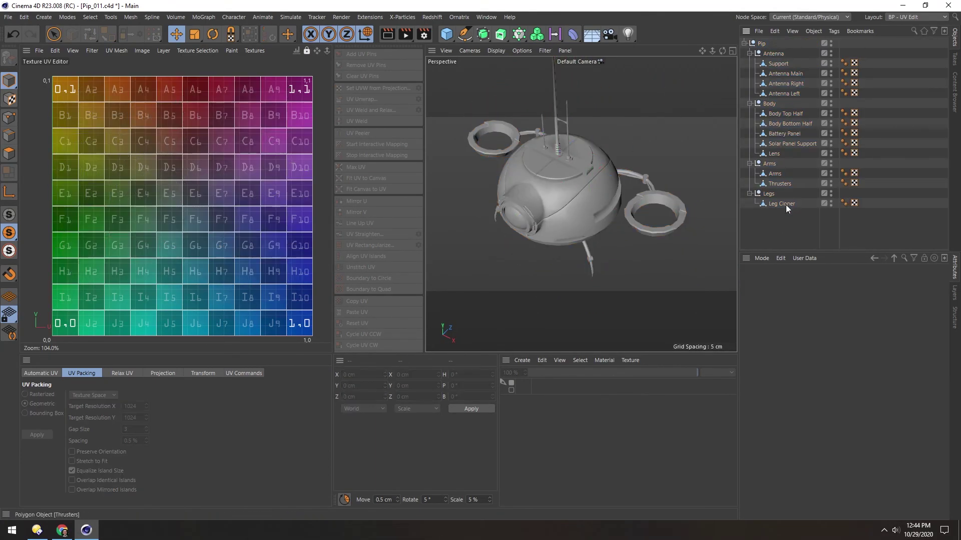
pyautogui.moveTo(536, 223)
pyautogui.keyDown('alt'); pyautogui.mouseDown()
pyautogui.moveTo(542, 164)
pyautogui.moveTo(557, 217)
pyautogui.moveTo(547, 209)
pyautogui.mouseUp(); pyautogui.keyUp('alt')
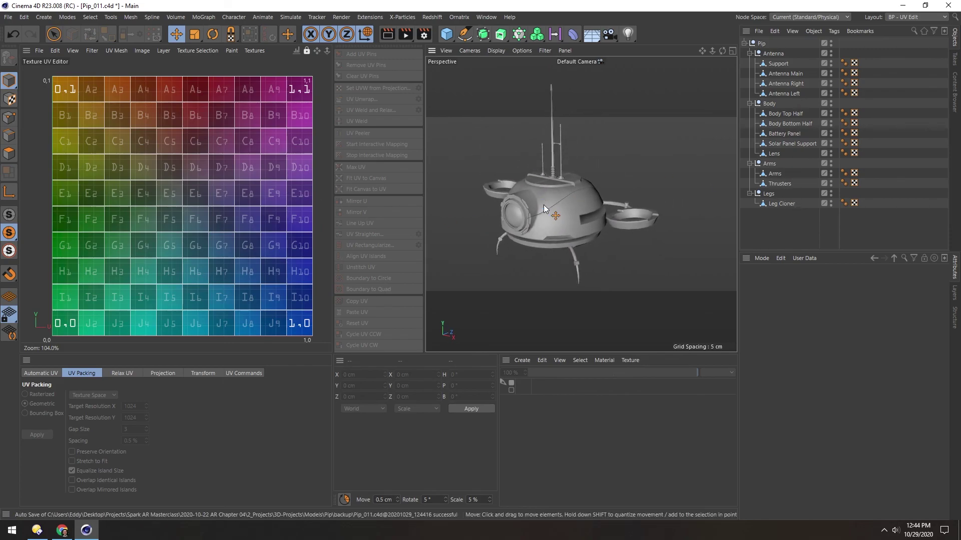